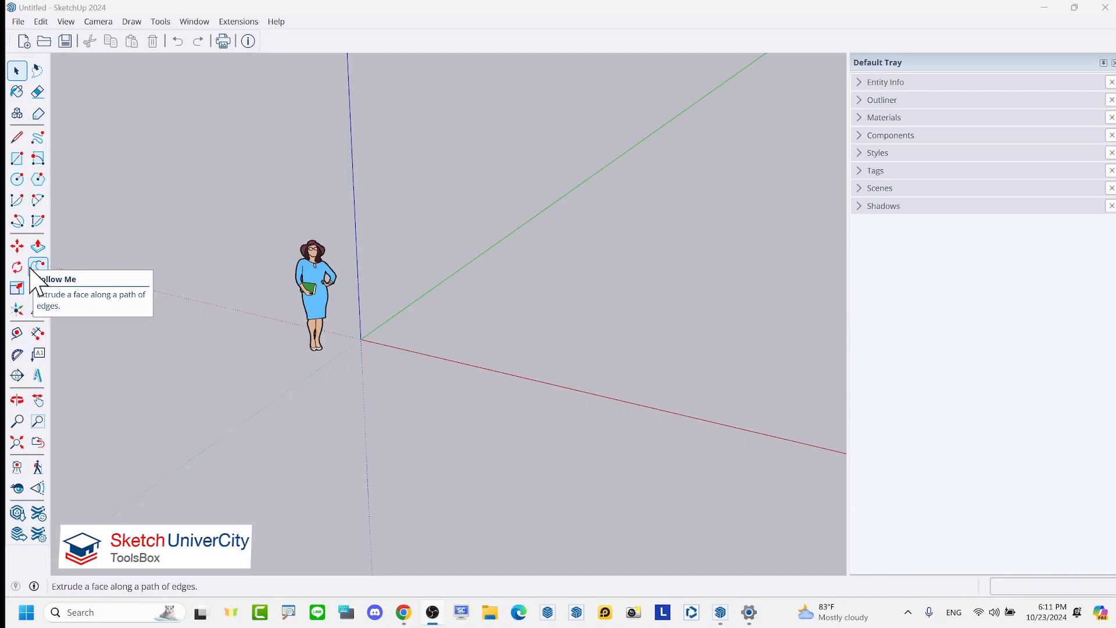
- Draw a 1.08 m square rectangle on the ground plane next to the origin
left_click(458, 320)
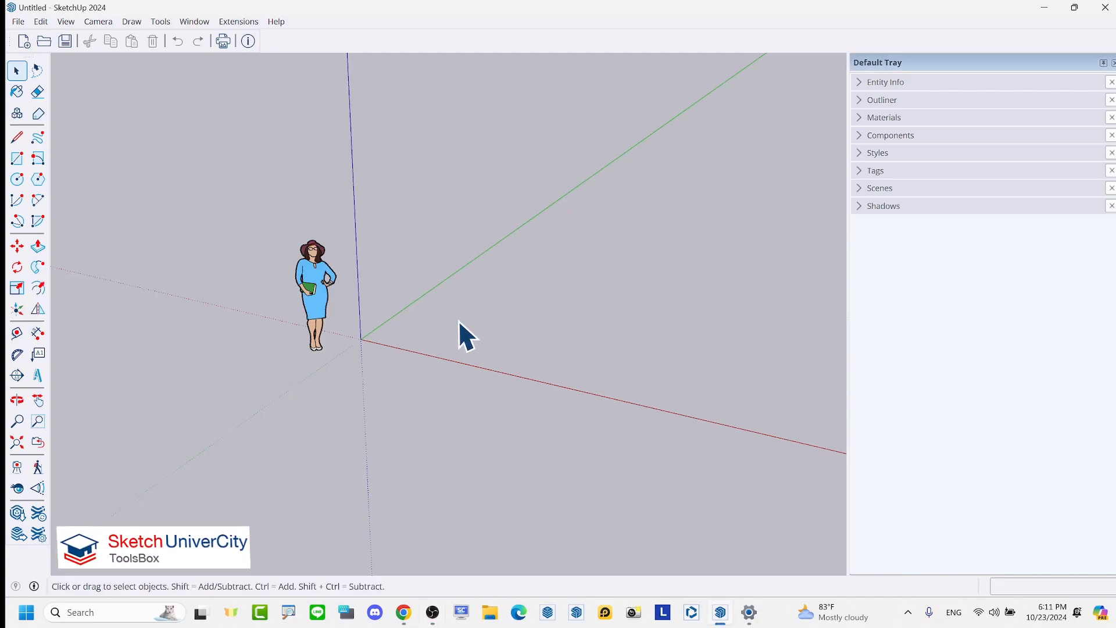
key("r")
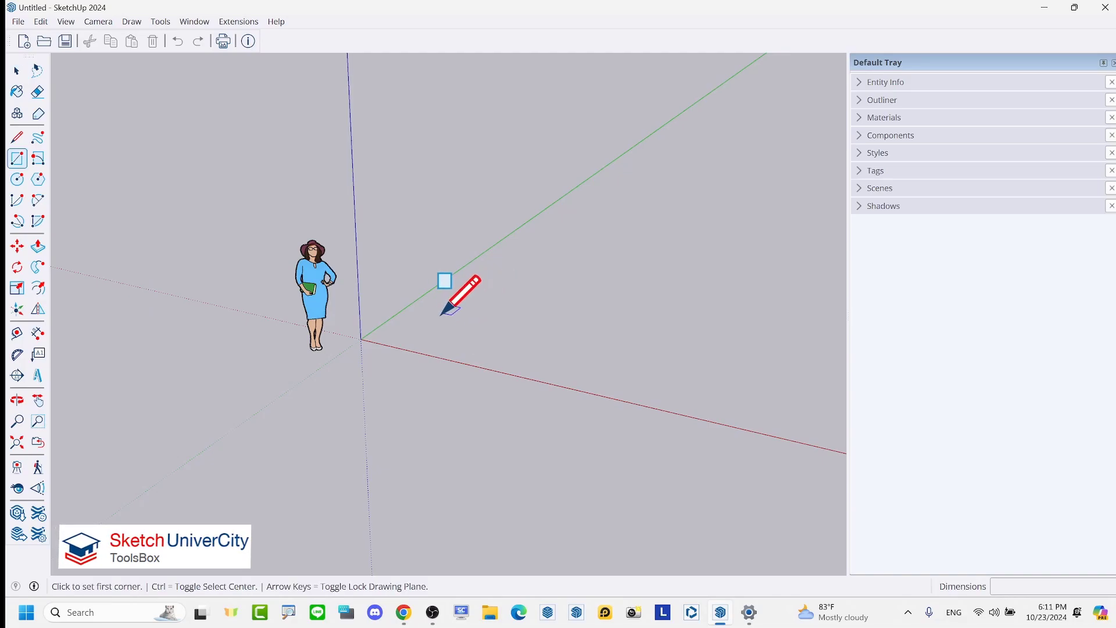
left_click(411, 335)
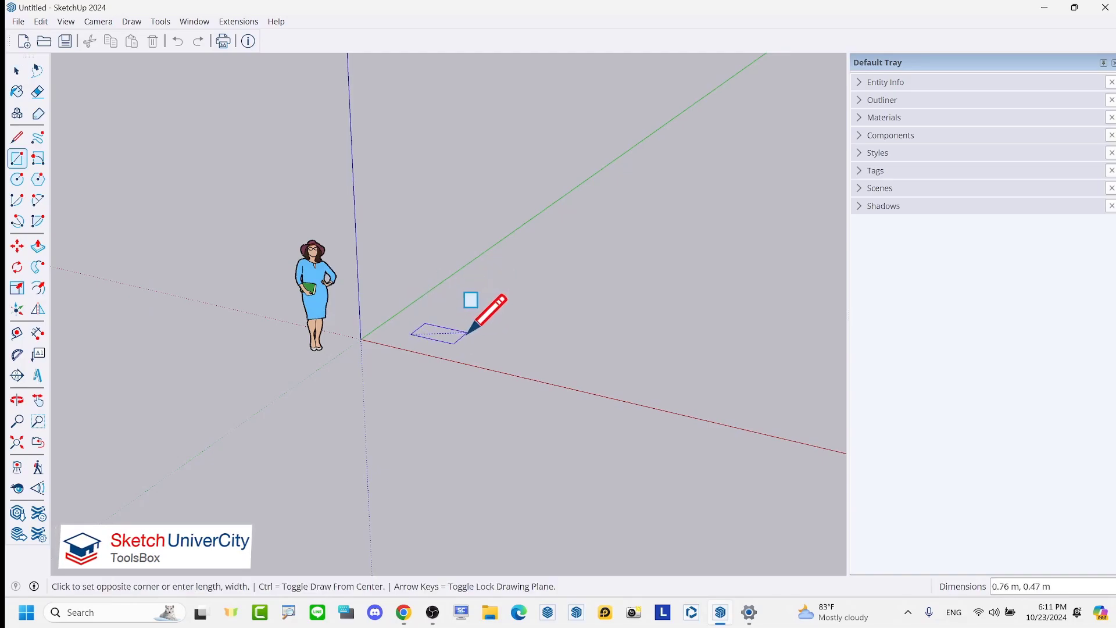
left_click(501, 321)
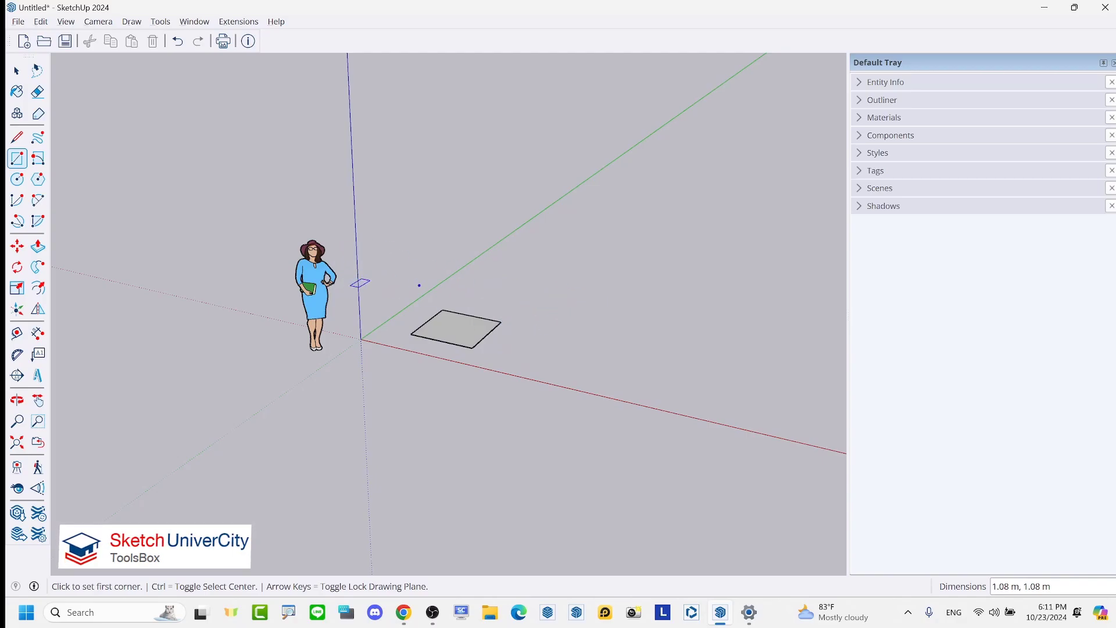
mouse_move(459, 324)
left_mouse_down()
mouse_move(452, 93)
mouse_move(458, 115)
mouse_move(443, 111)
left_mouse_up()
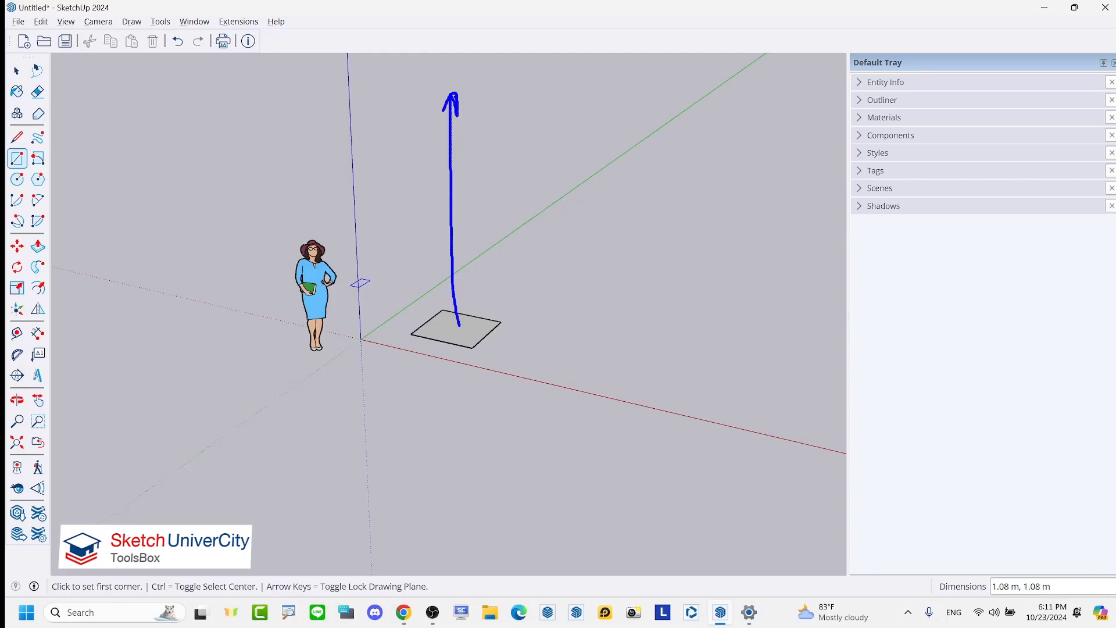
mouse_move(519, 99)
left_mouse_down()
mouse_move(666, 114)
mouse_move(589, 141)
mouse_move(493, 200)
mouse_move(489, 327)
left_mouse_up()
key("Escape")
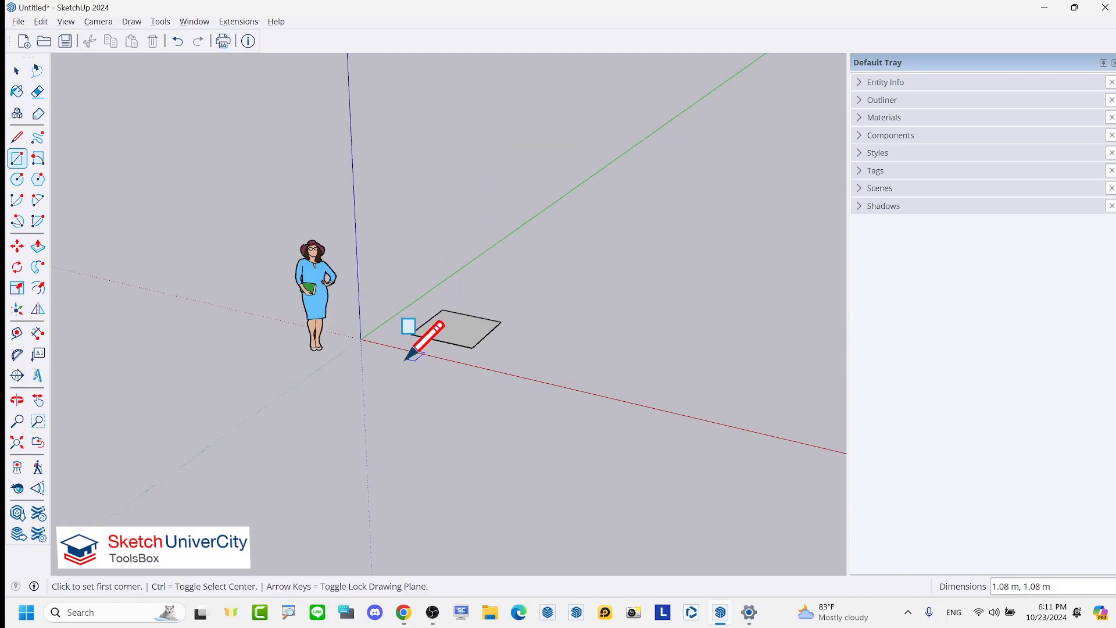
- Push/pull the square face up into a tall column
key("p")
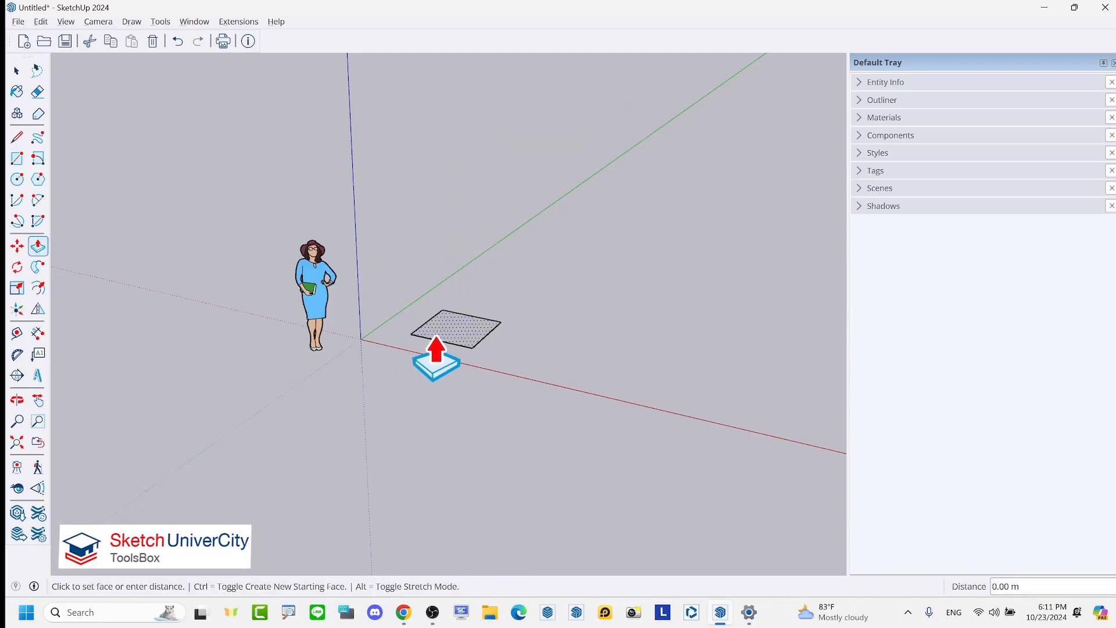
mouse_move(436, 359)
left_mouse_down()
mouse_move(428, 139)
mouse_move(631, 150)
left_mouse_up()
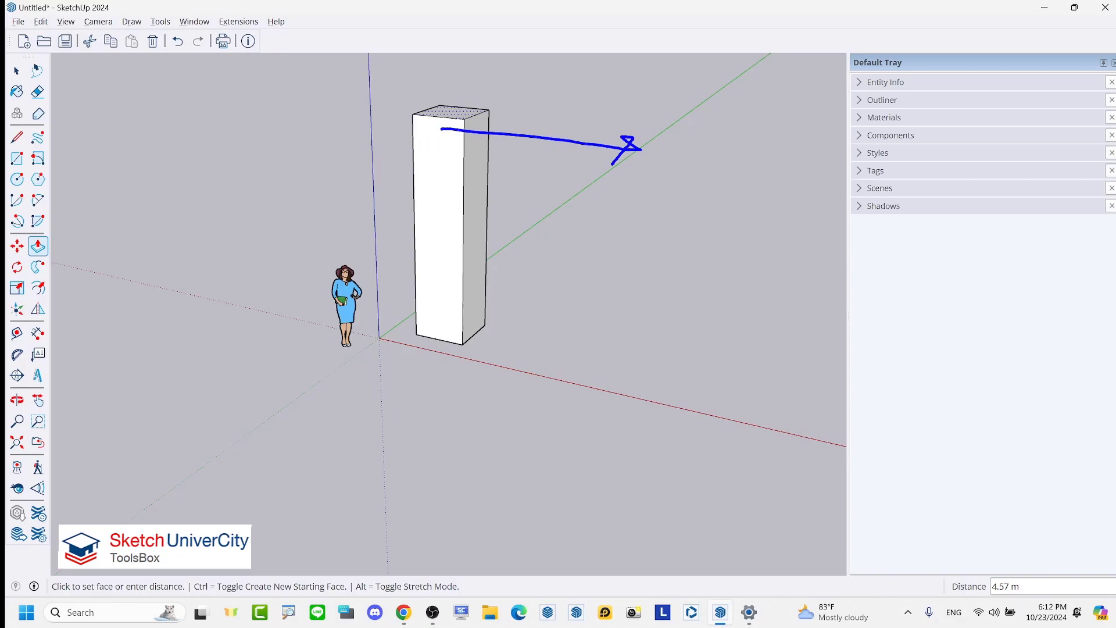
mouse_move(430, 140)
left_mouse_down()
mouse_move(435, 256)
mouse_move(443, 164)
left_mouse_up()
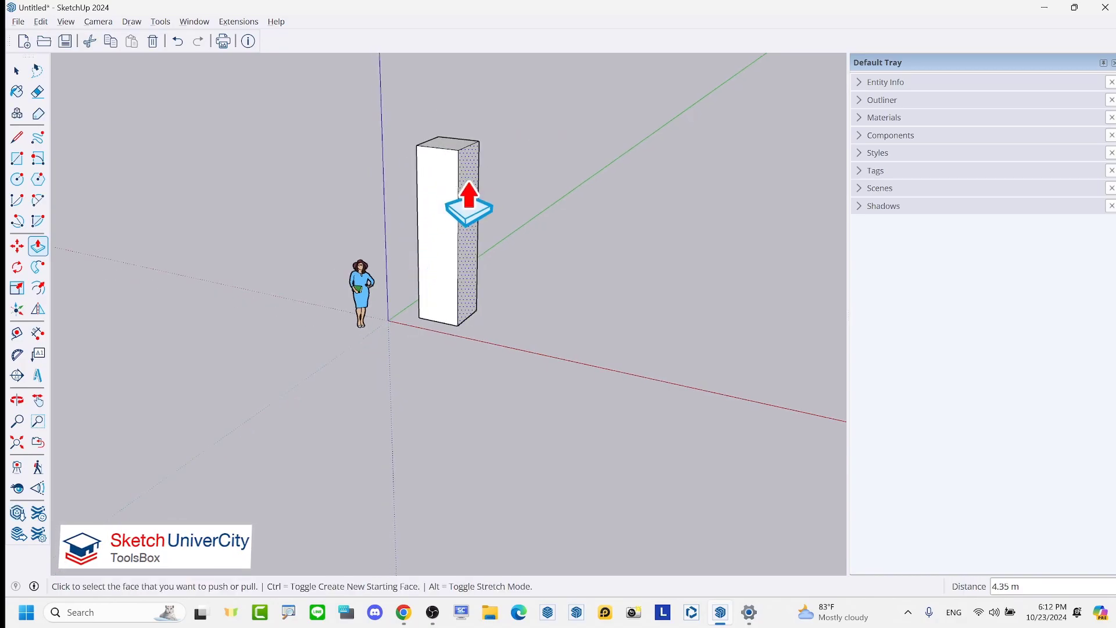
scroll(471, 99, "up", 2)
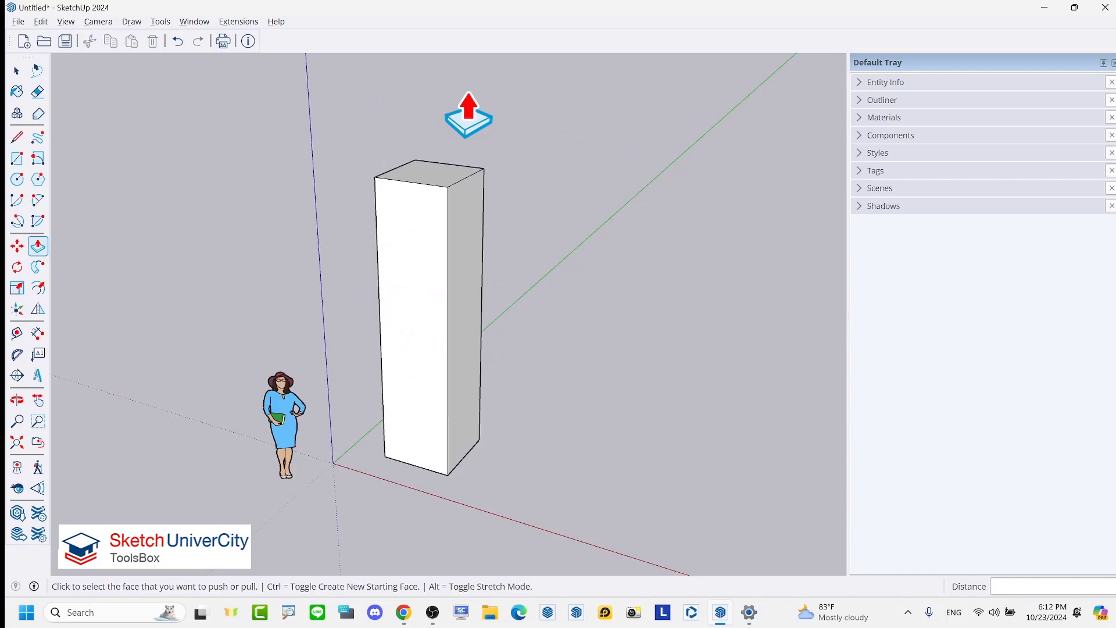
- Raise an extra block on the column top and push its side out into a horizontal beam
left_click(434, 172)
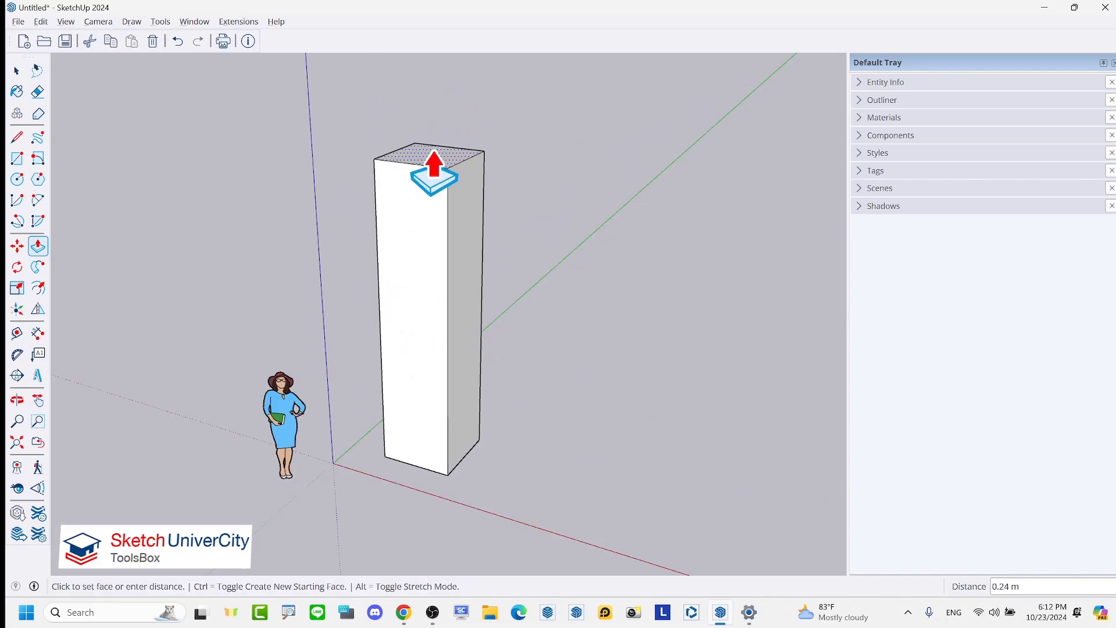
left_click_drag(435, 172, 396, 149)
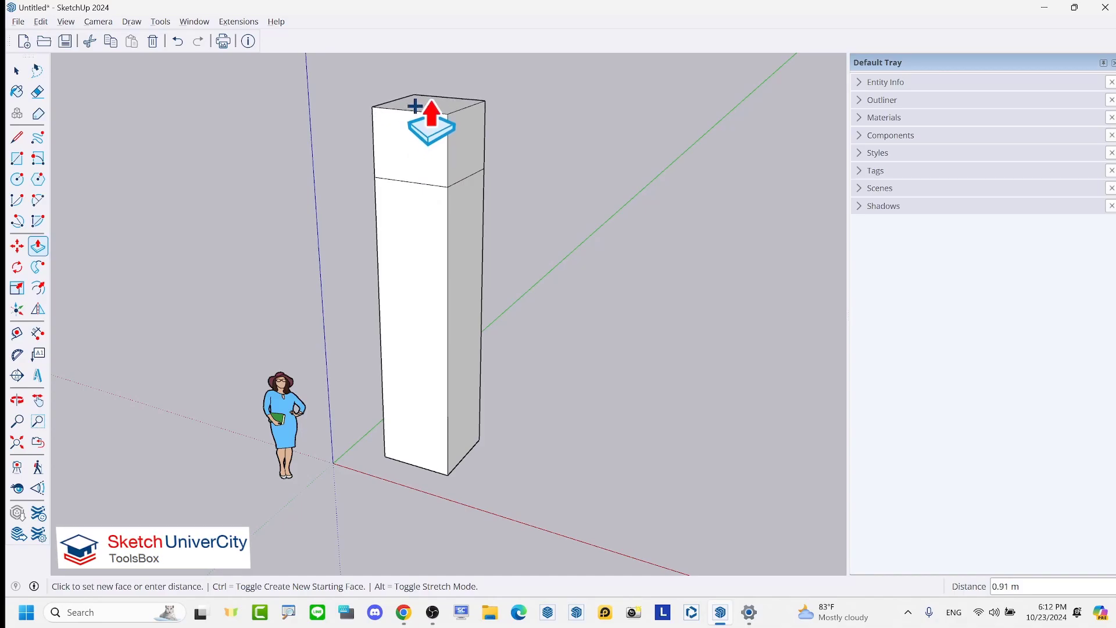
scroll(326, 168, "down", 1)
left_click(424, 174)
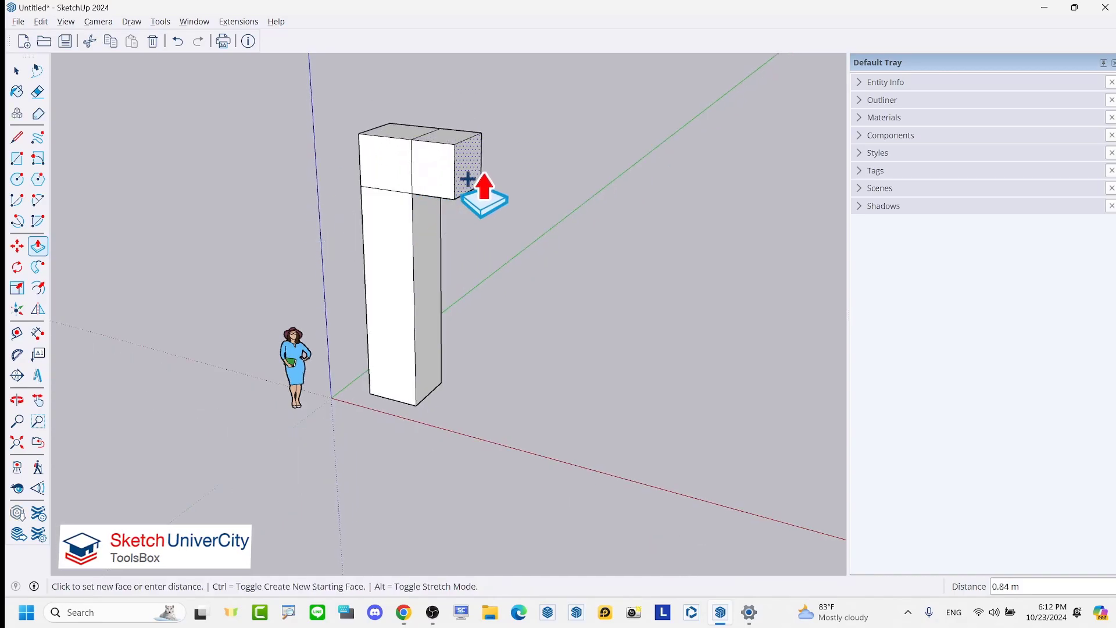
left_click(653, 224)
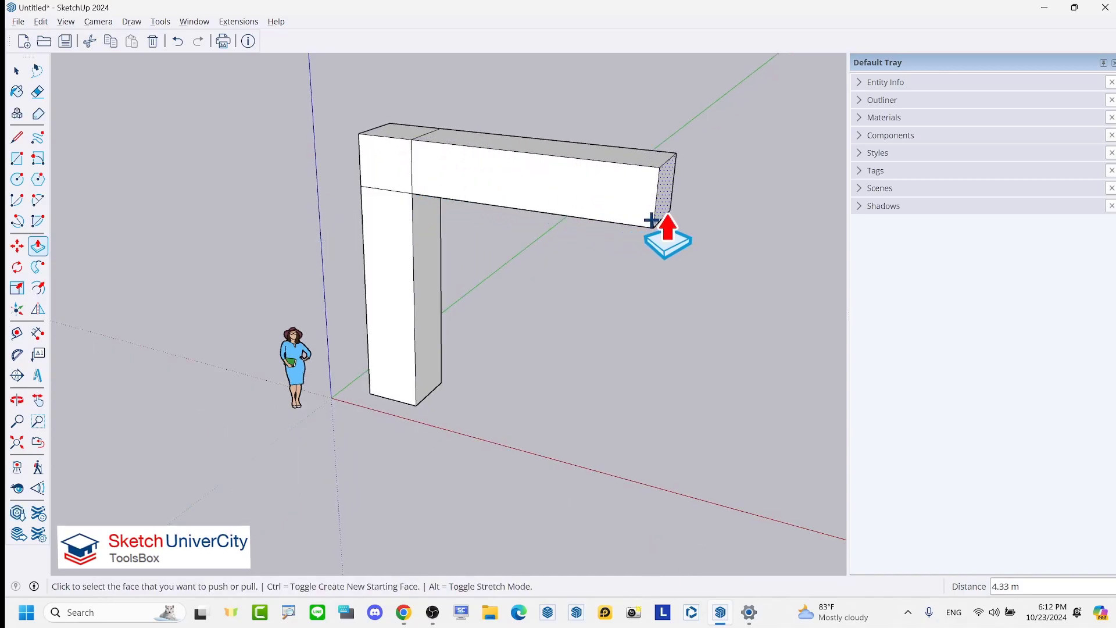
key("space")
mouse_move(653, 291)
middle_mouse_down()
mouse_move(598, 169)
mouse_move(658, 269)
middle_mouse_up()
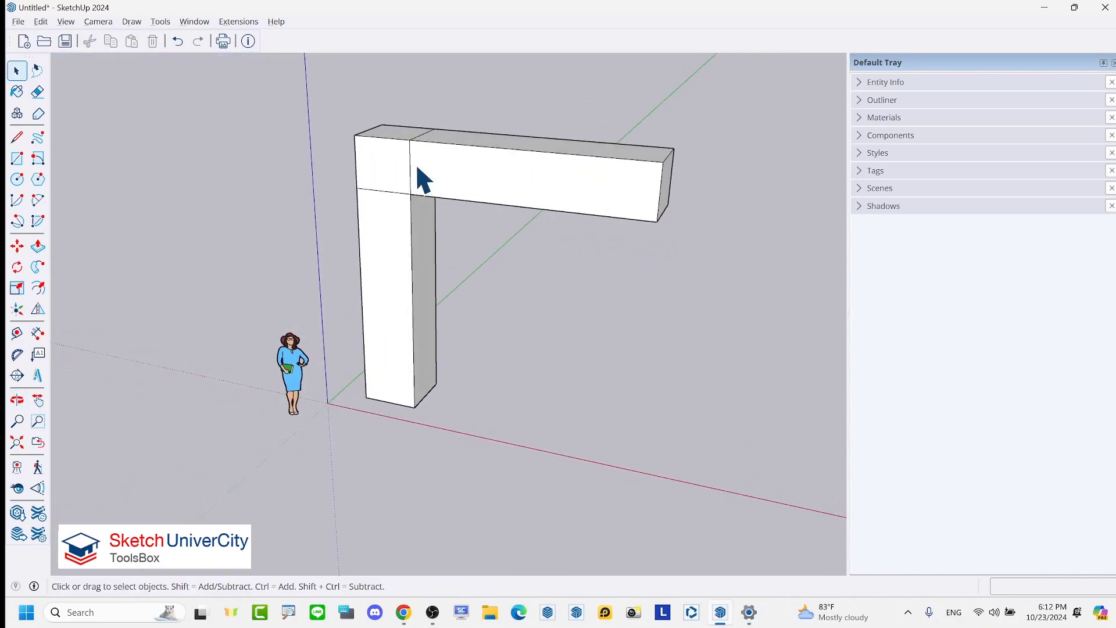
scroll(389, 164, "up", 2)
- Erase the joint edges between column and beam, orbiting to a low front view
key("e")
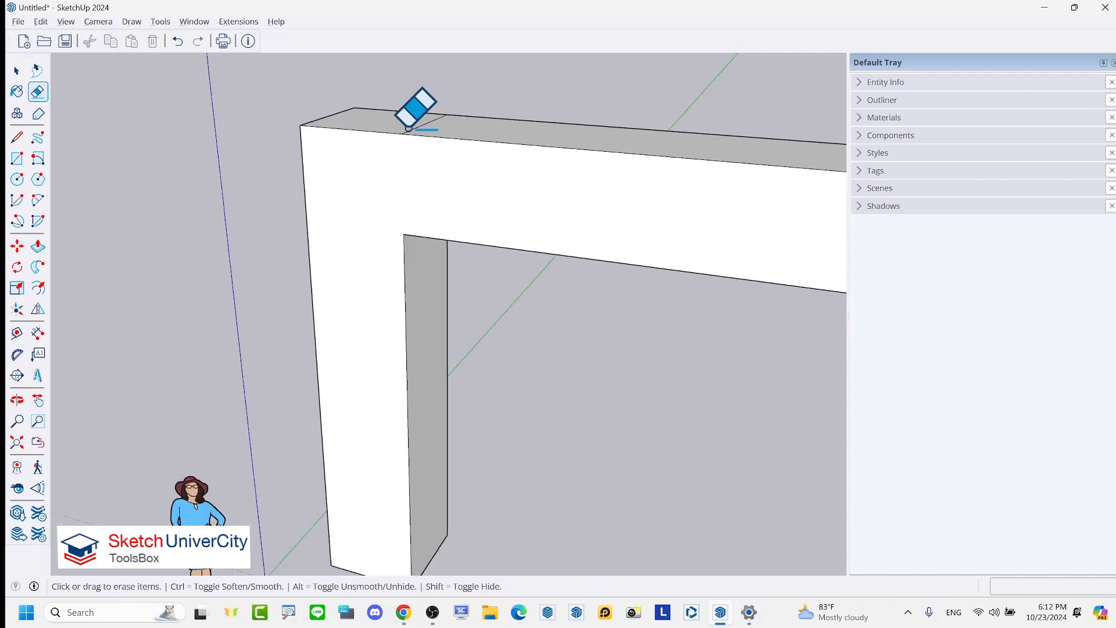
middle_click_drag(404, 157, 506, 169)
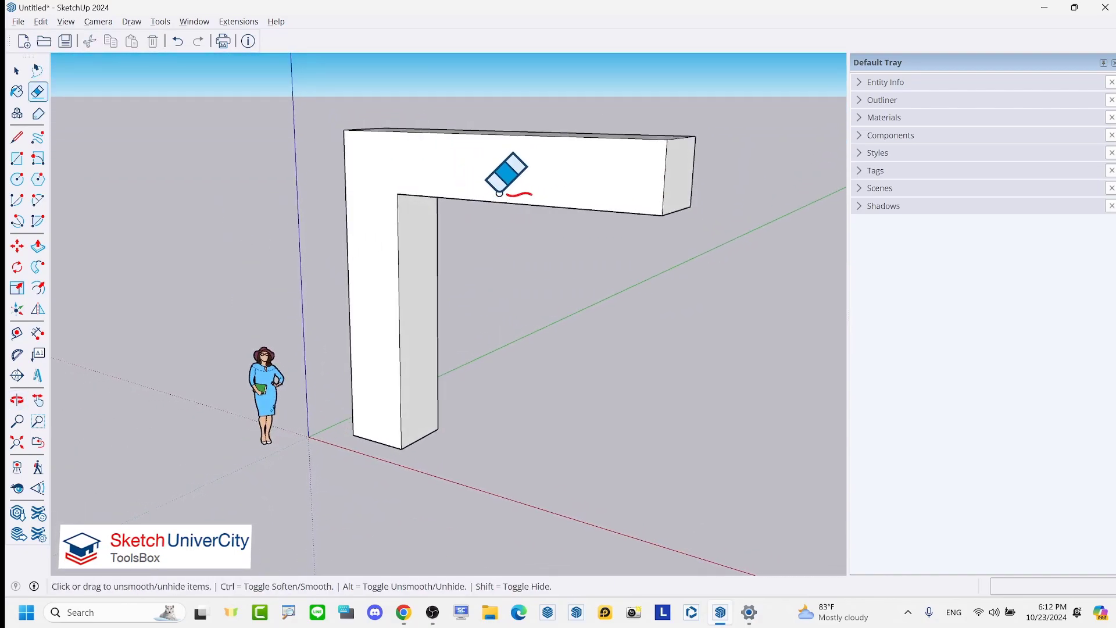
mouse_move(692, 137)
left_mouse_down()
mouse_move(651, 226)
mouse_move(687, 120)
left_mouse_up()
mouse_move(415, 409)
left_mouse_down()
mouse_move(404, 411)
mouse_move(450, 462)
mouse_move(400, 409)
left_mouse_up()
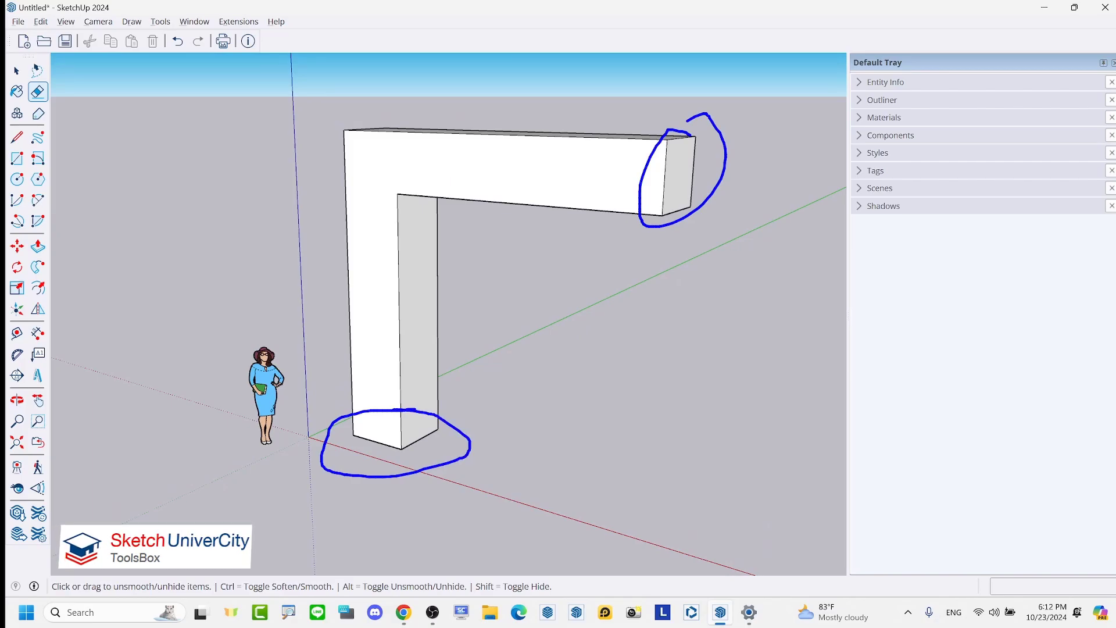
left_click_drag(651, 98, 212, 465)
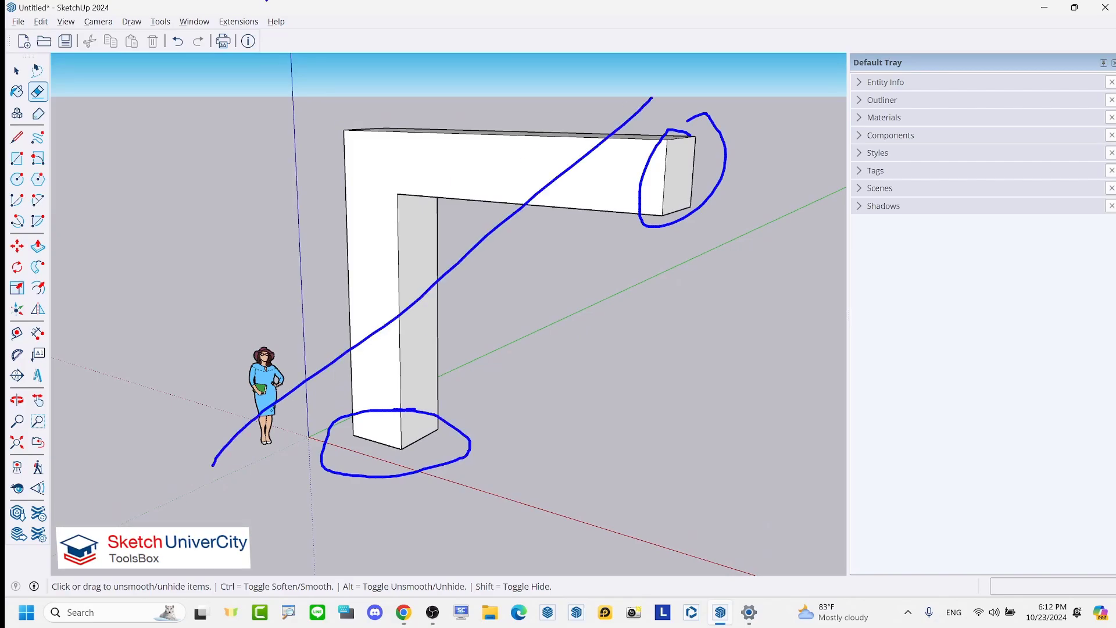
left_click_drag(433, 321, 640, 541)
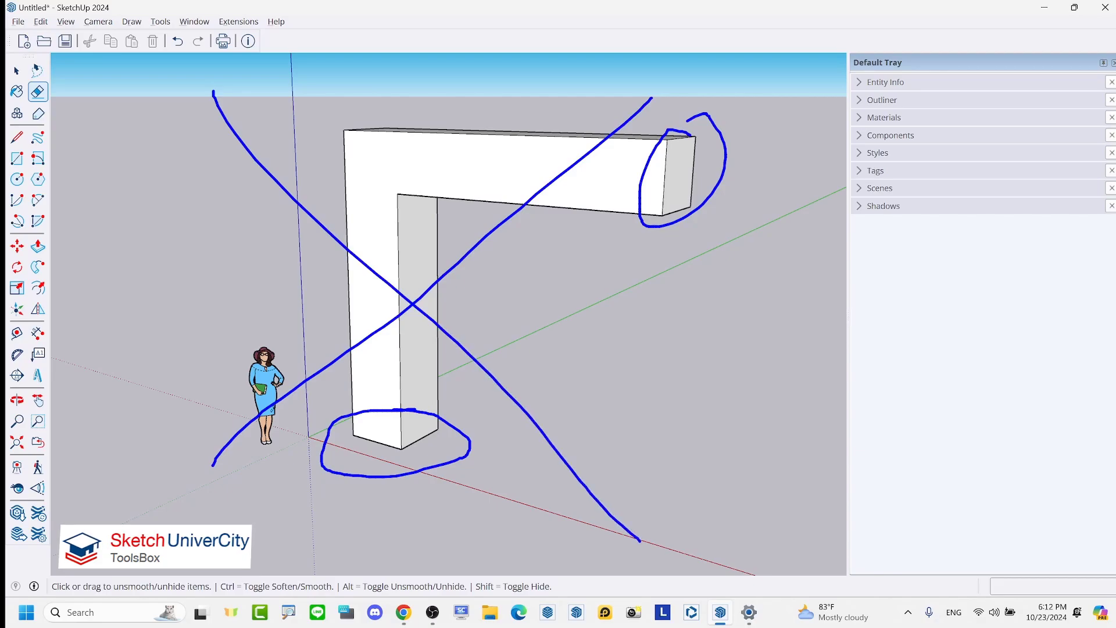
mouse_move(332, 249)
left_mouse_down()
mouse_move(61, 273)
mouse_move(27, 287)
mouse_move(58, 269)
left_mouse_up()
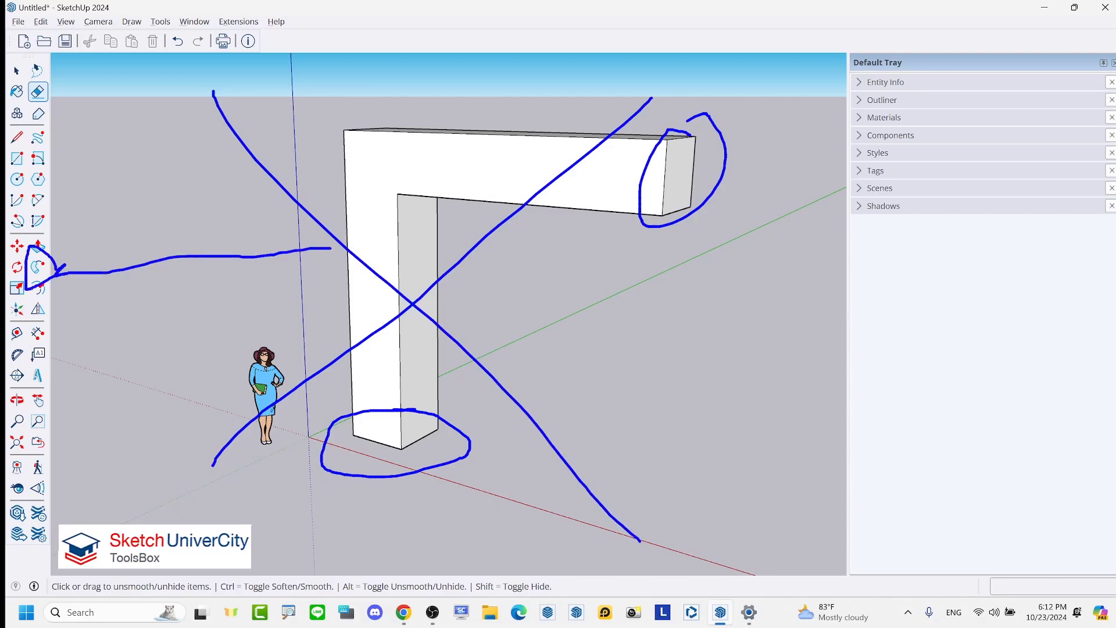
scroll(465, 218, "down", 3)
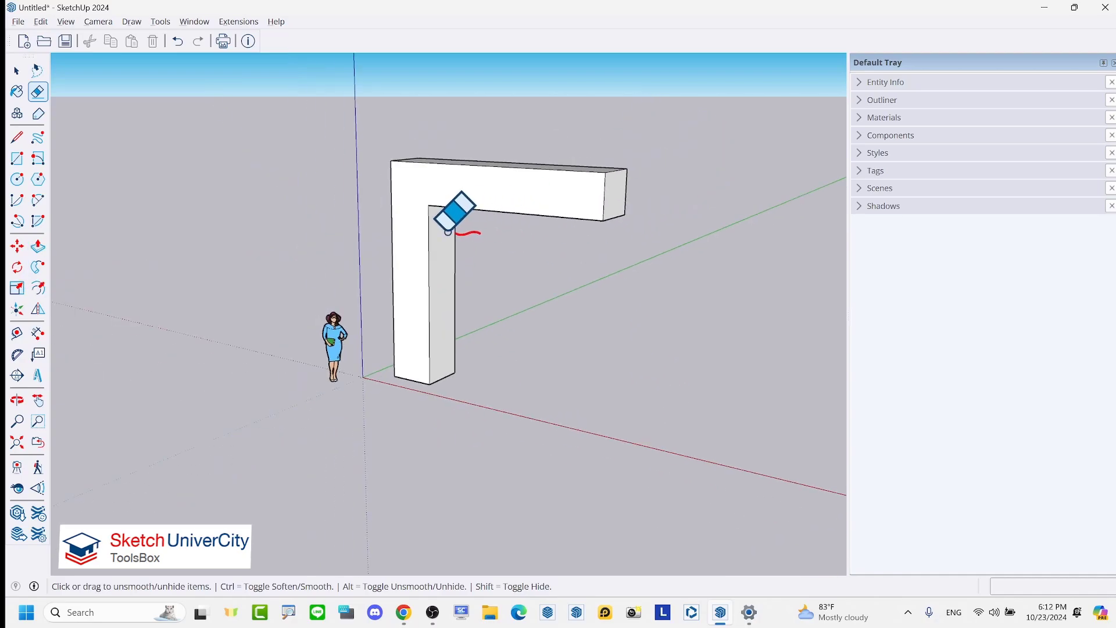
- Undo the erase, beam and column back to the flat square, then view it from above
left_click(176, 43)
left_click(174, 49)
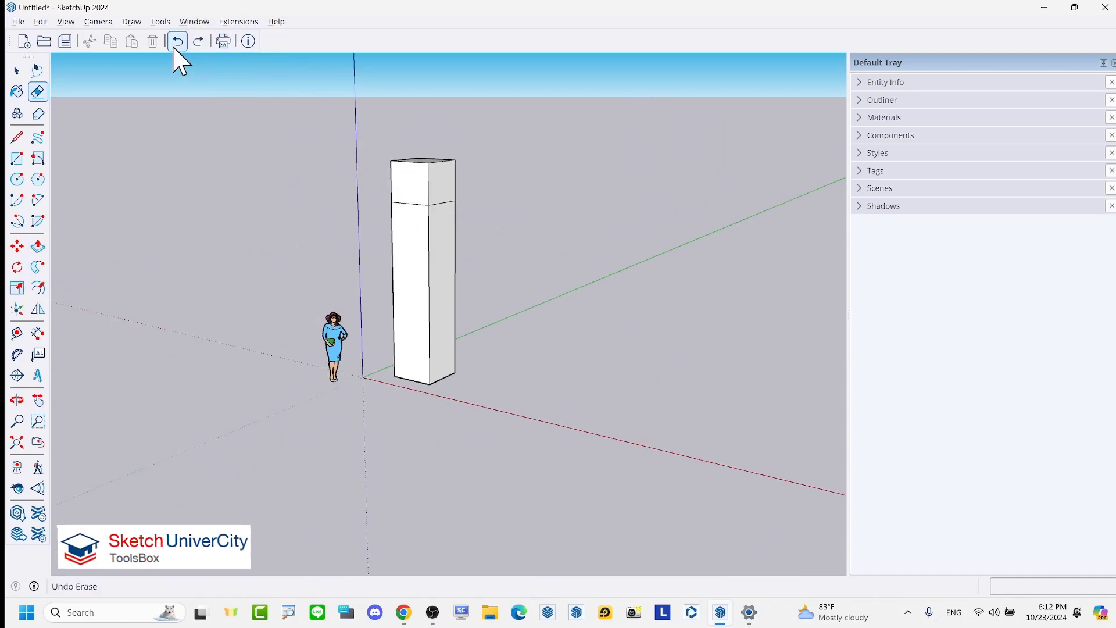
left_click(173, 49)
middle_click_drag(442, 303, 477, 362)
scroll(476, 361, "up", 3)
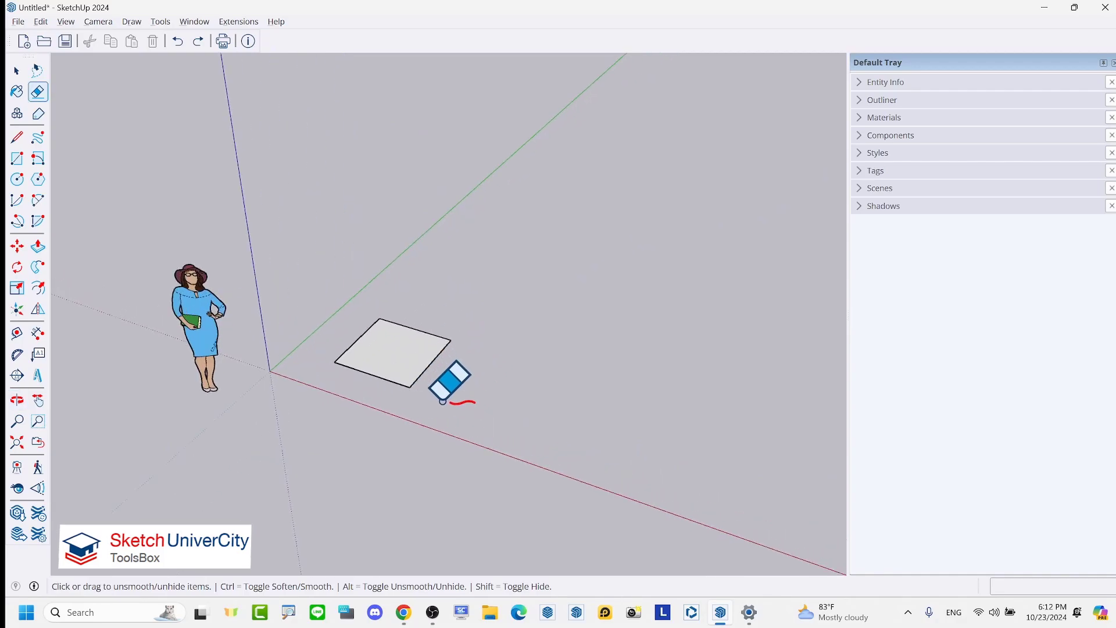
scroll(450, 381, "up", 2)
mouse_move(675, 407)
left_mouse_down()
mouse_move(437, 346)
mouse_move(410, 327)
mouse_move(421, 352)
left_mouse_up()
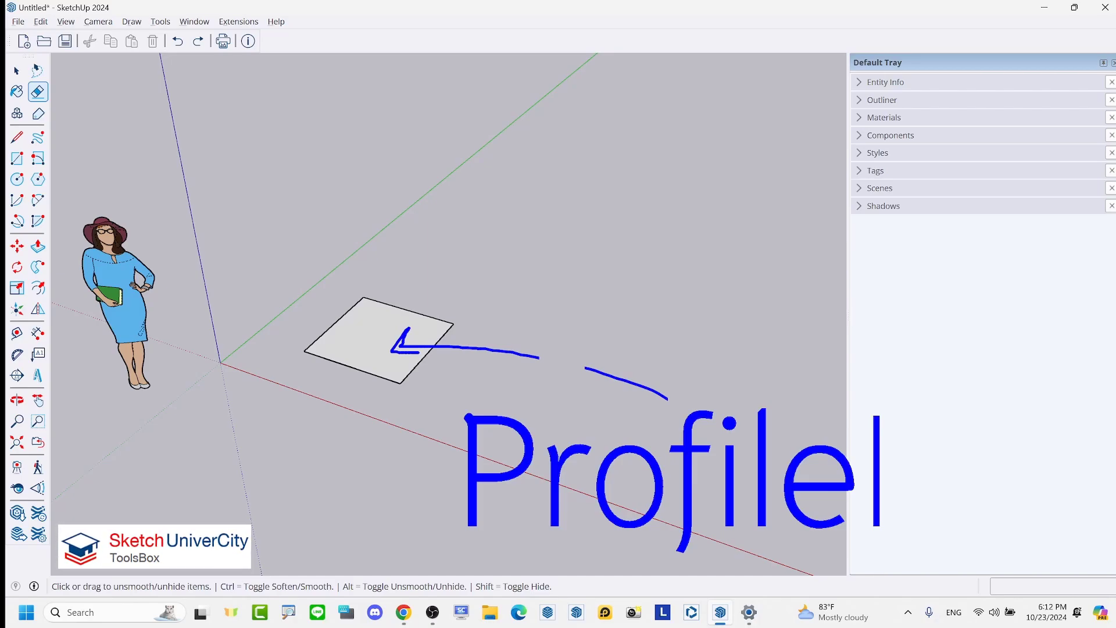
- Dismiss the square face's context menu and deselect the face
right_click(373, 359)
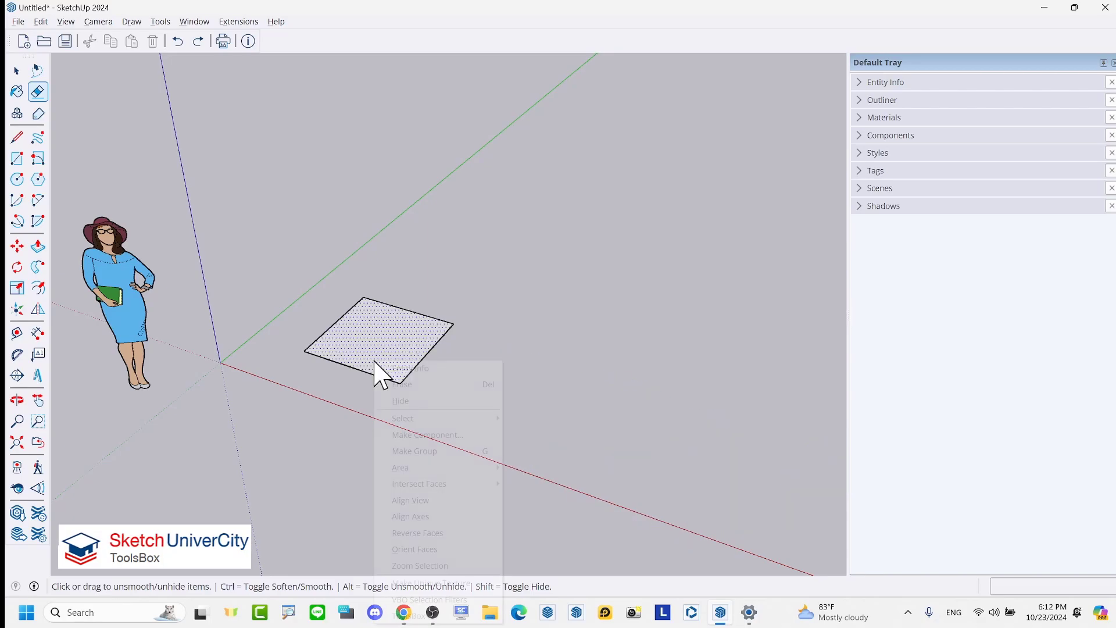
key("Escape")
key("space")
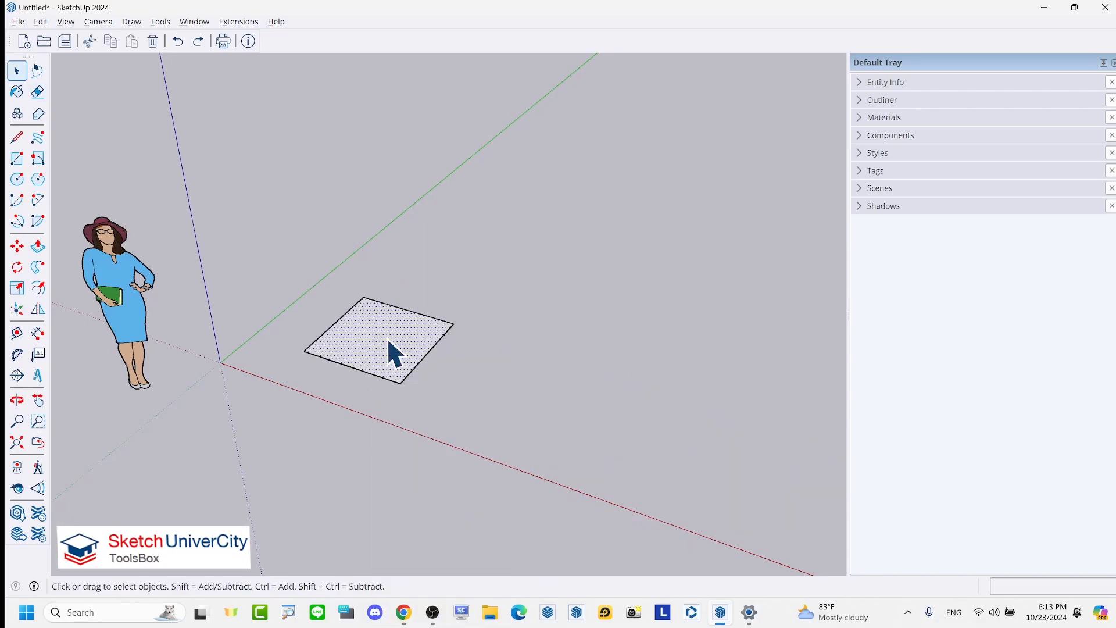
scroll(410, 332, "down", 3)
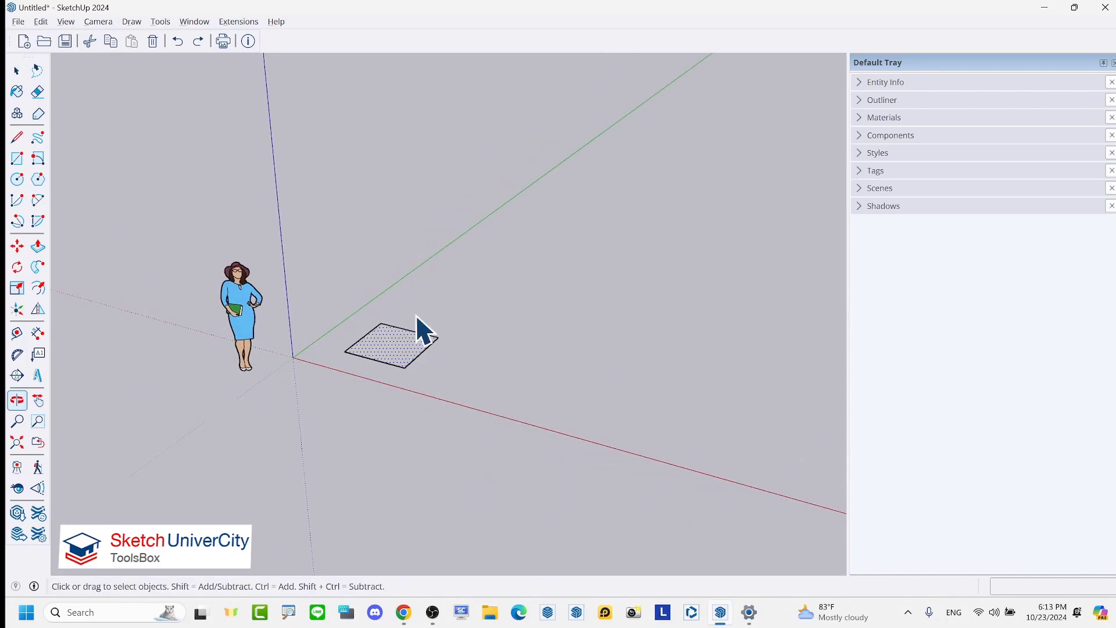
left_click(458, 370)
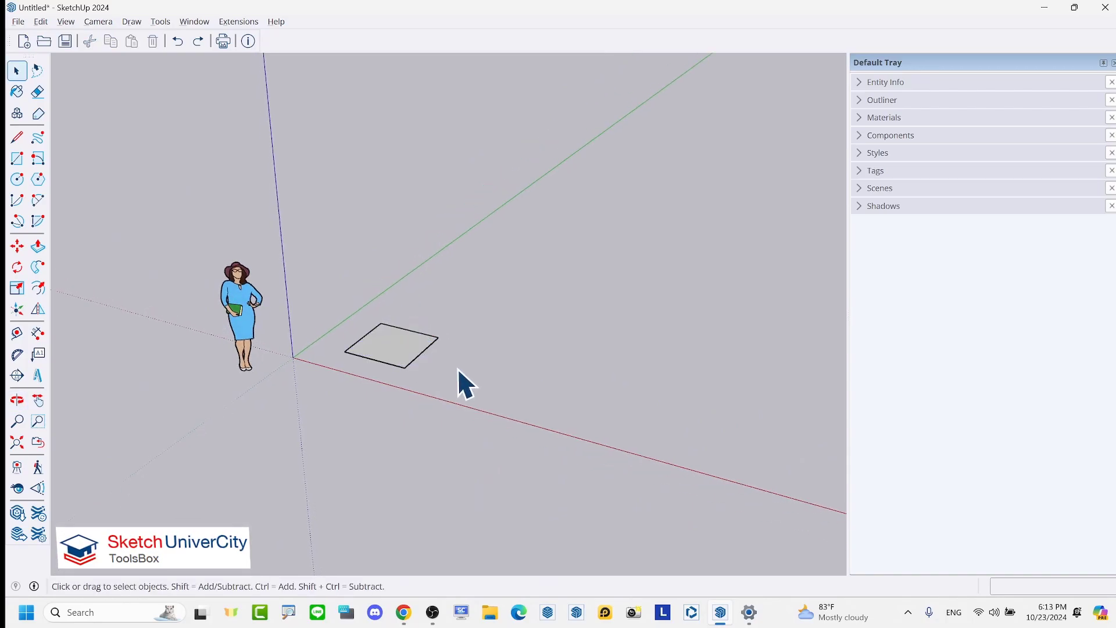
- Draw a vertical edge up from the square's corner, then a horizontal edge from its top
key("l")
scroll(463, 283, "up", 1)
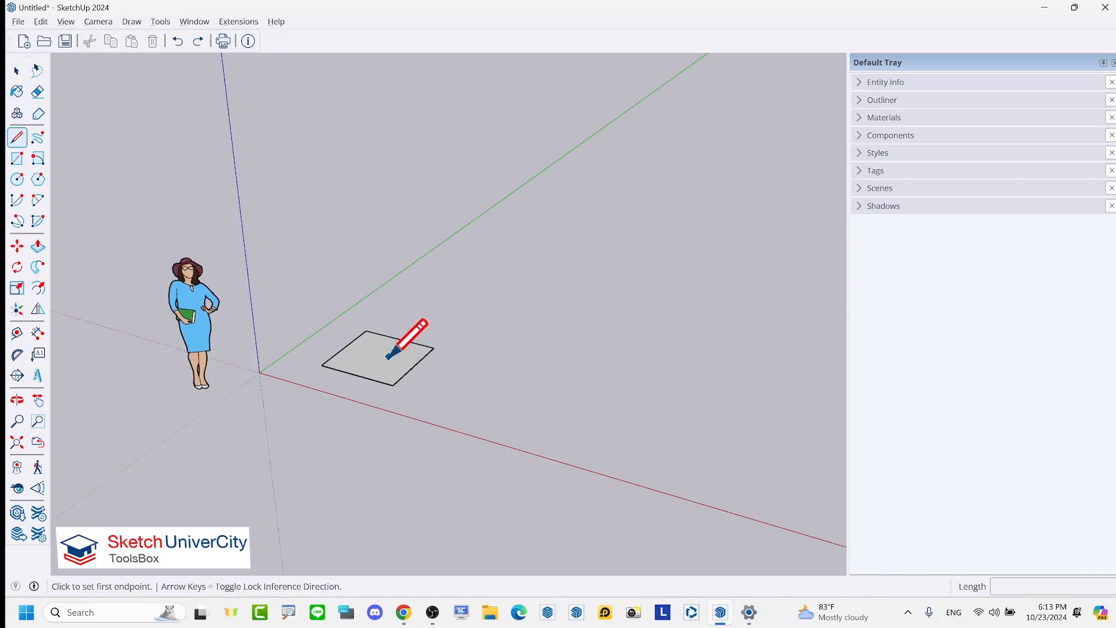
scroll(387, 357, "up", 1)
left_click(406, 327)
scroll(404, 332, "down", 3)
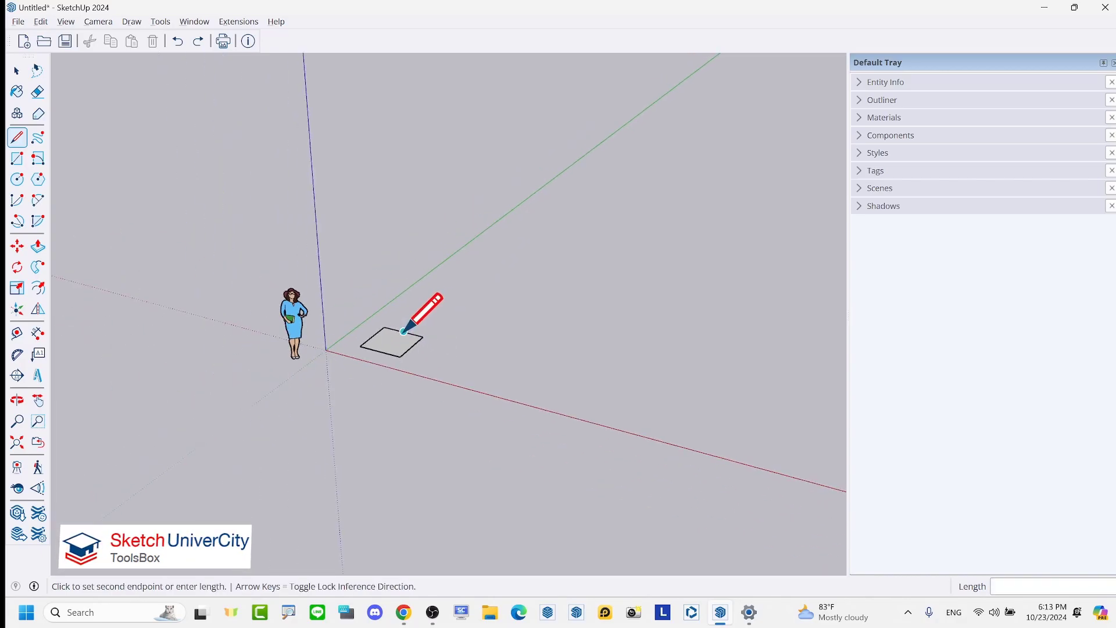
left_click(398, 176)
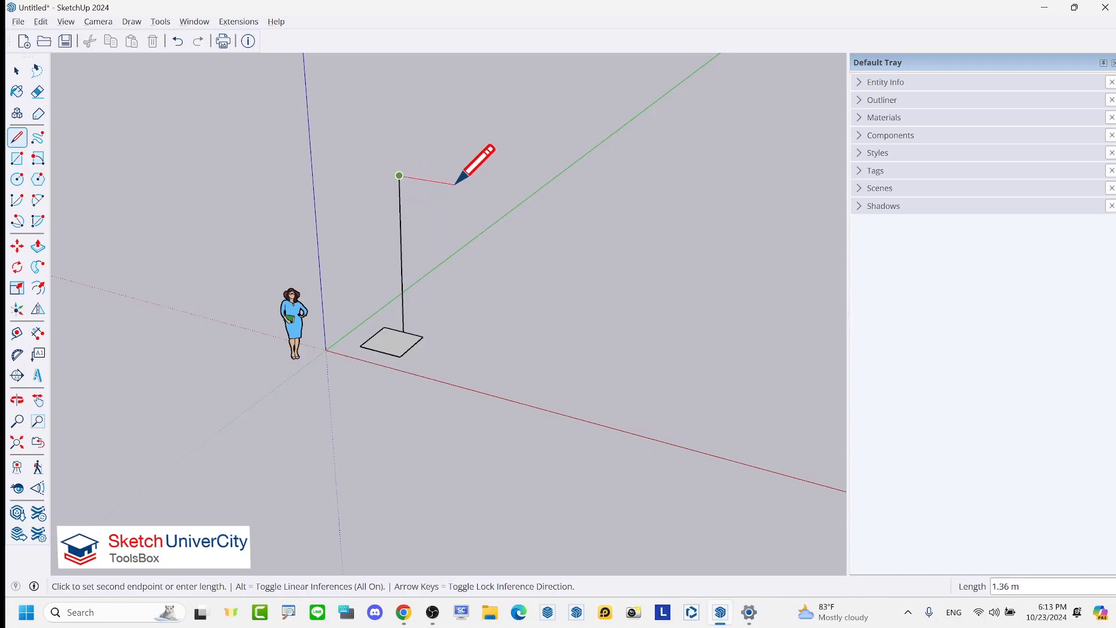
left_click(579, 199)
key("space")
scroll(576, 168, "up", 1)
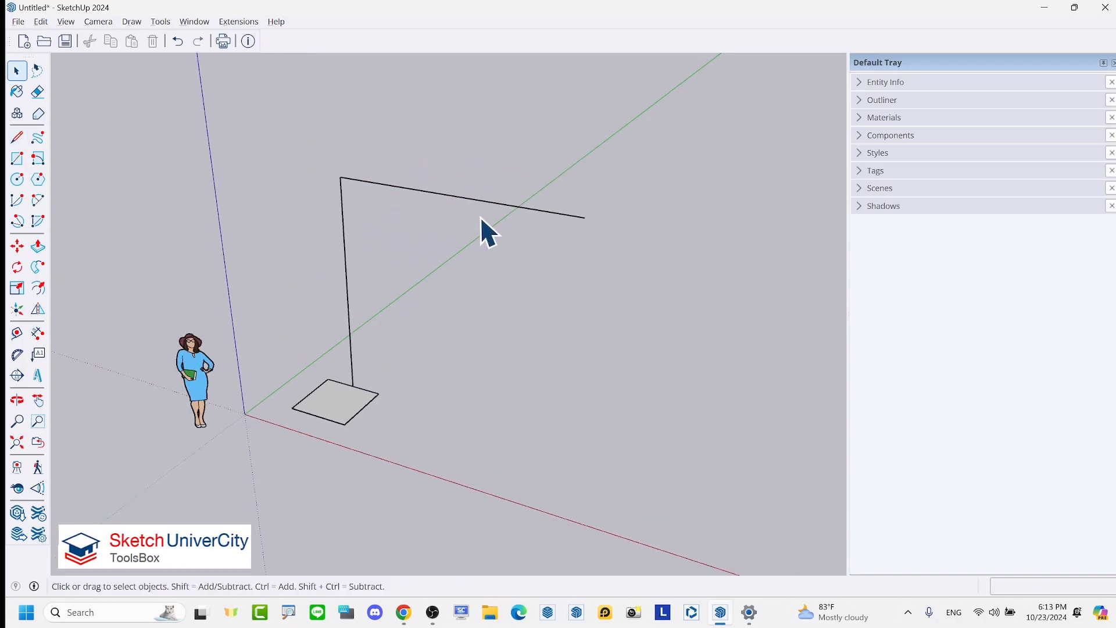
middle_click_drag(480, 216, 515, 219)
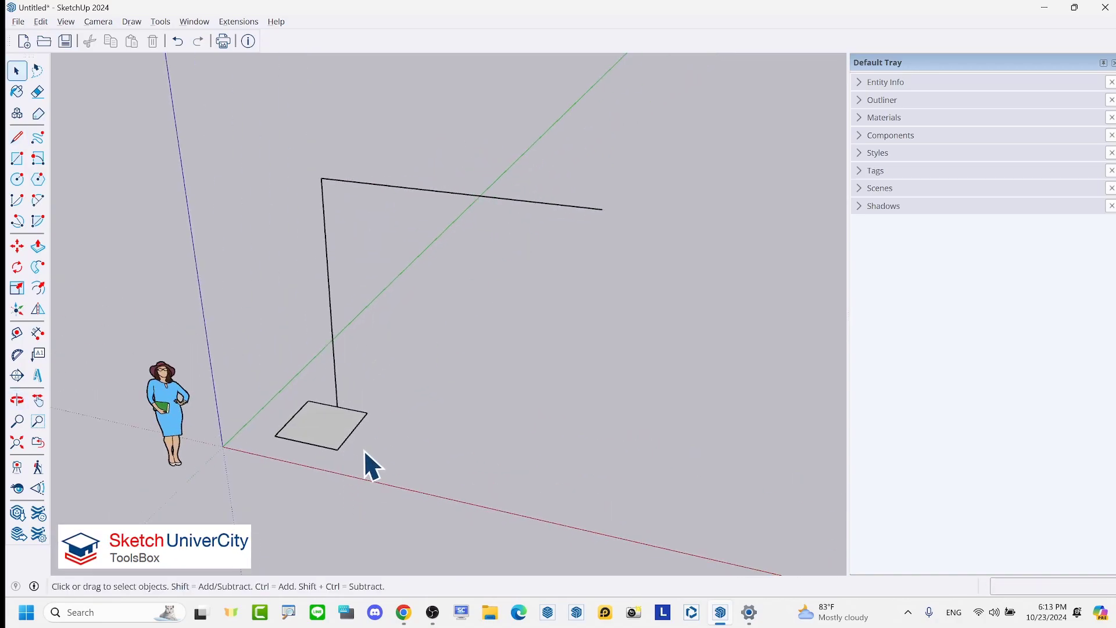
- Orbit the view around the square profile and L-shaped path
mouse_move(523, 448)
left_mouse_down()
mouse_move(328, 428)
mouse_move(323, 436)
left_mouse_up()
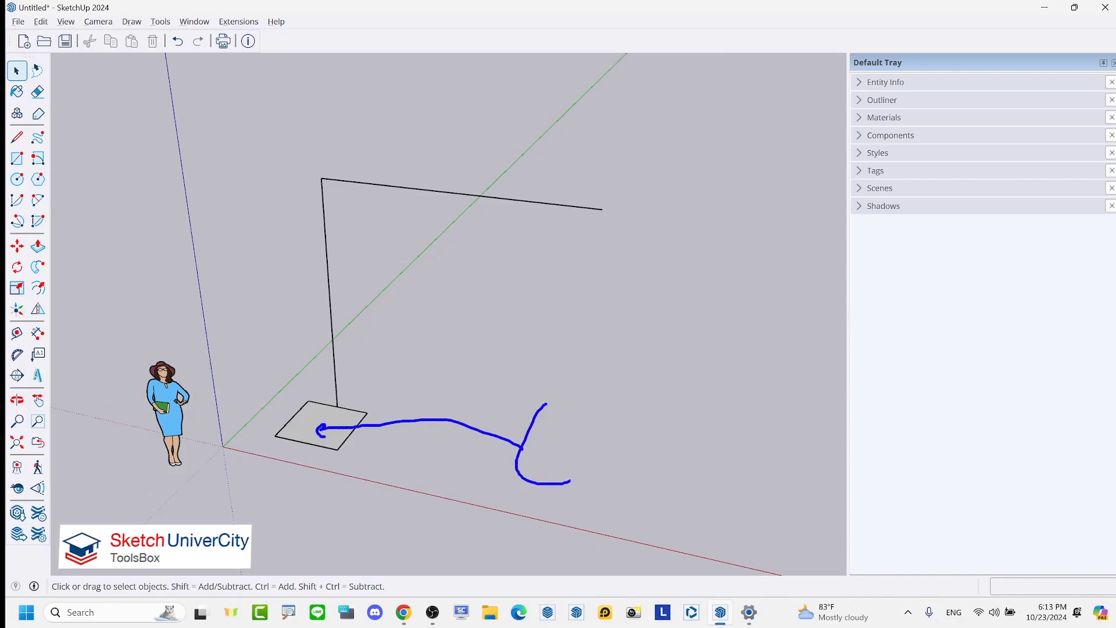
left_click_drag(545, 404, 529, 387)
left_click_drag(619, 407, 598, 415)
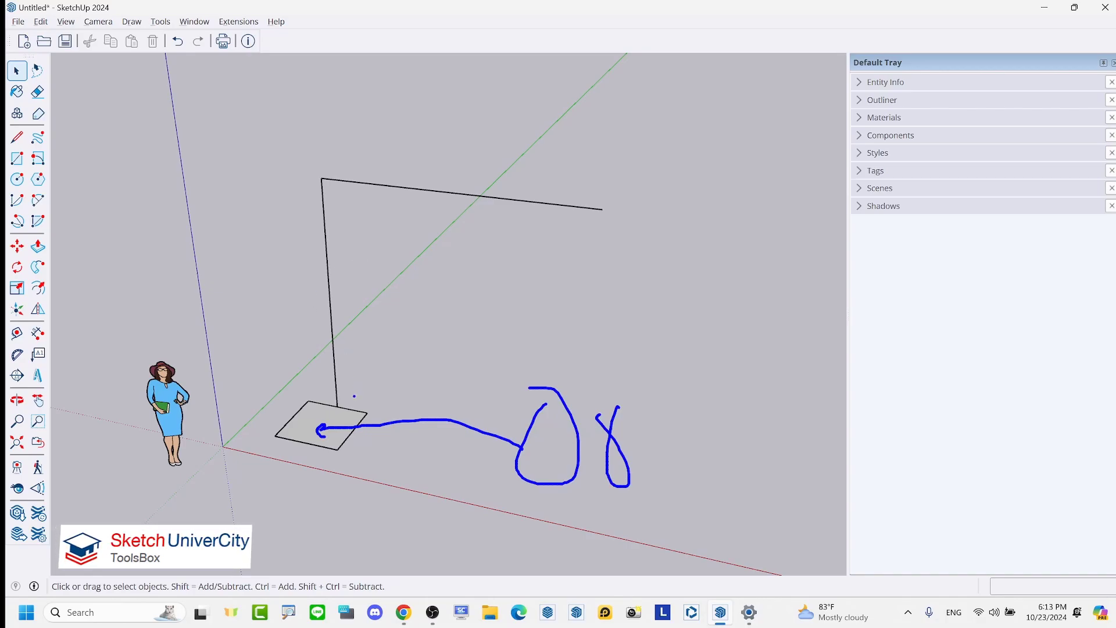
mouse_move(349, 358)
left_mouse_down()
mouse_move(389, 203)
mouse_move(597, 234)
left_mouse_up()
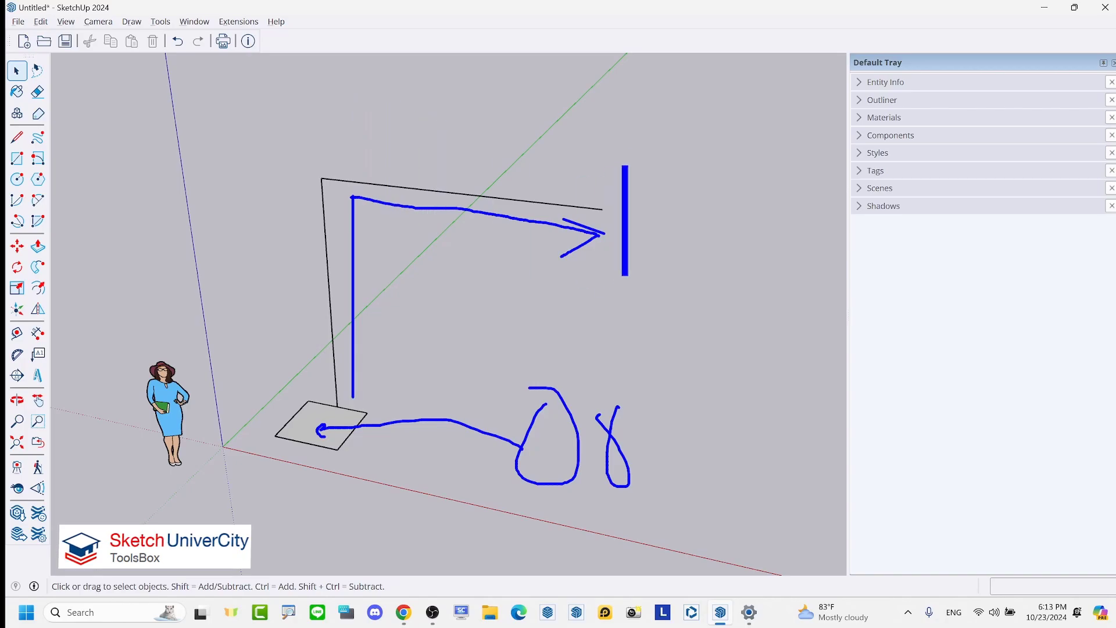
- Type 'Palth' and reactivate the Line tool at the square's corner
type("Pal")
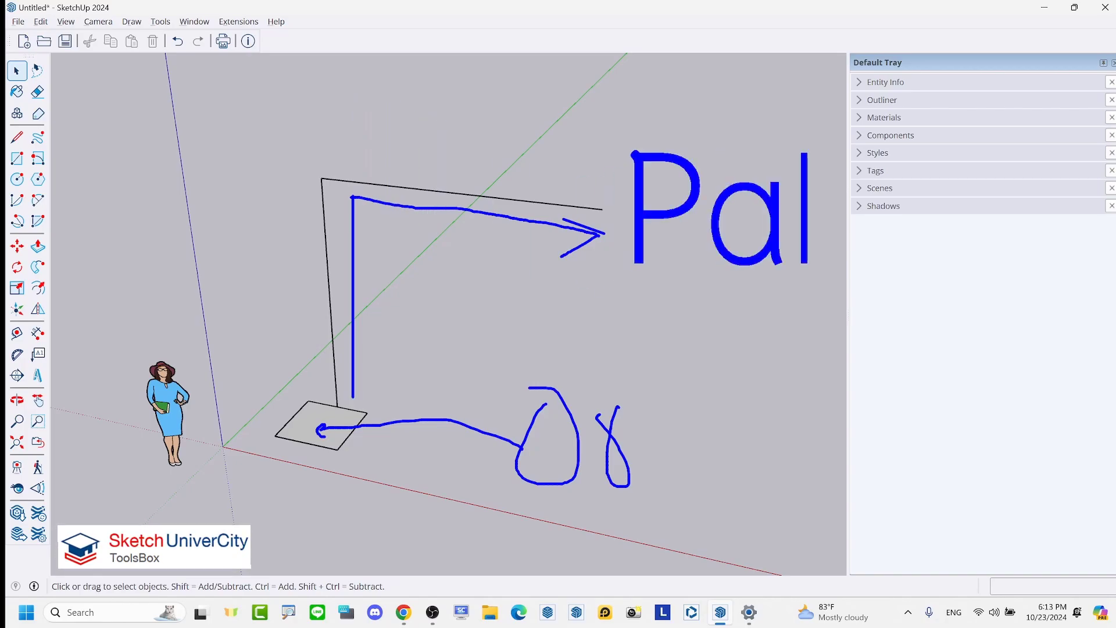
type("th")
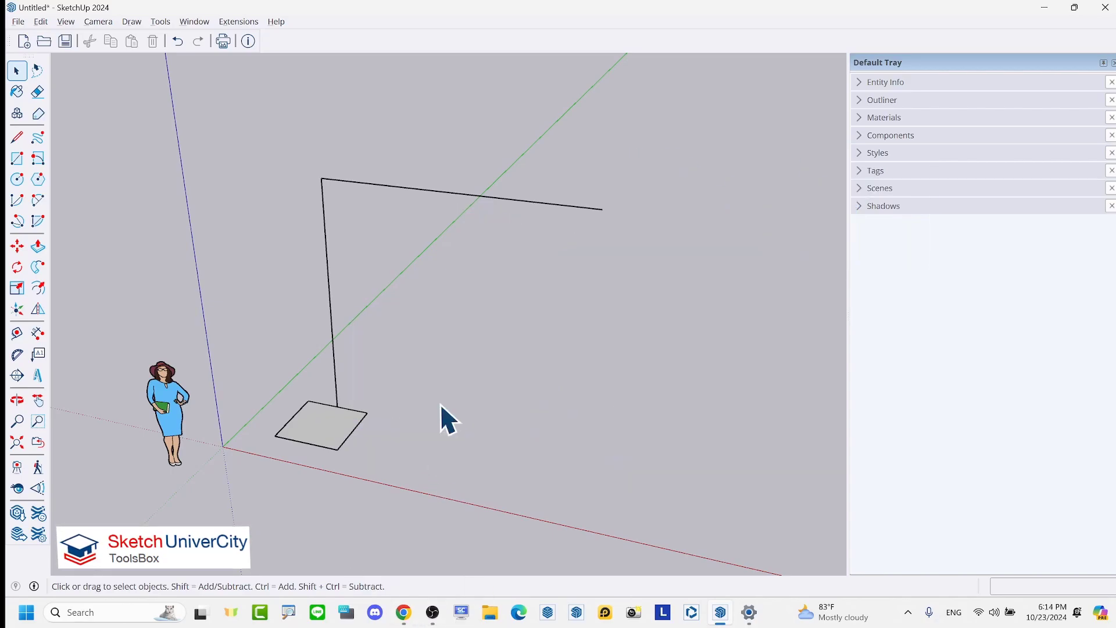
scroll(336, 424, "up", 3)
scroll(336, 430, "down", 2)
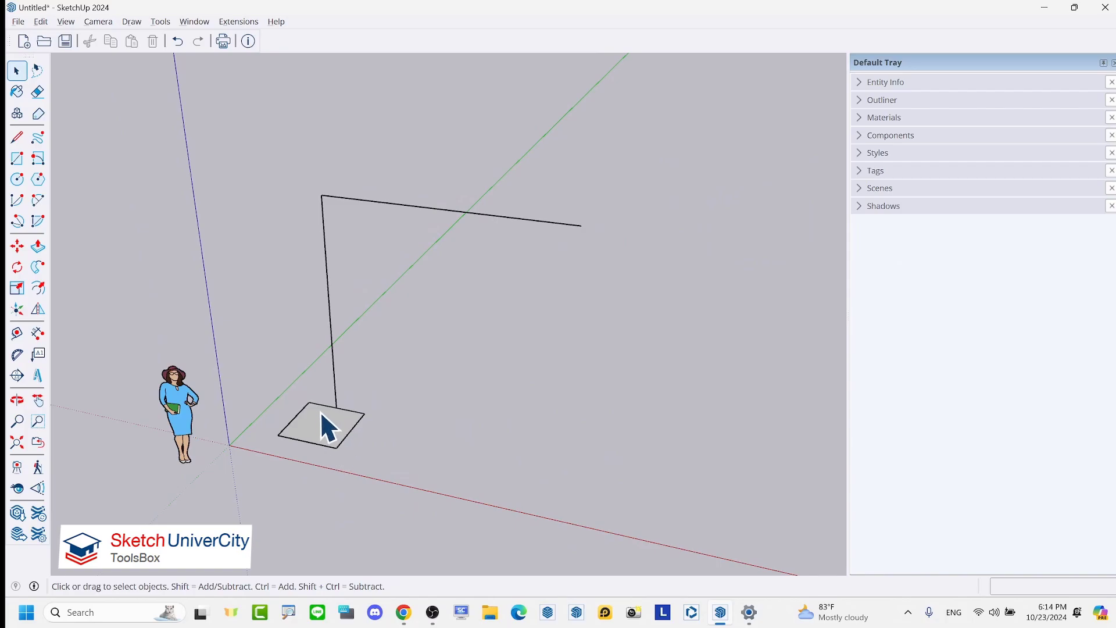
scroll(326, 427, "up", 2)
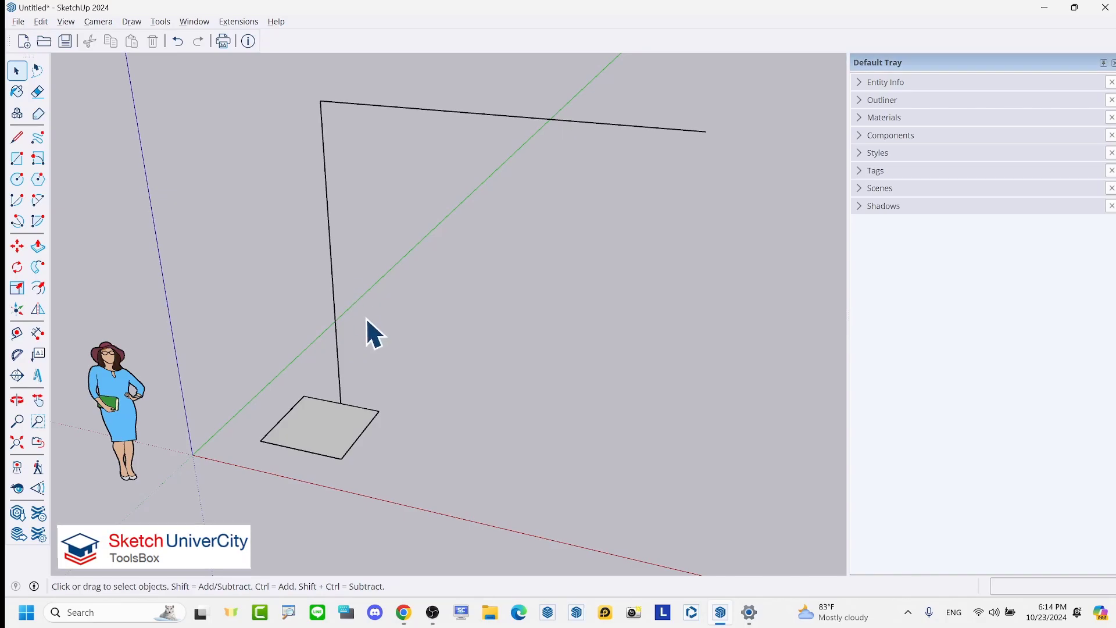
key("l")
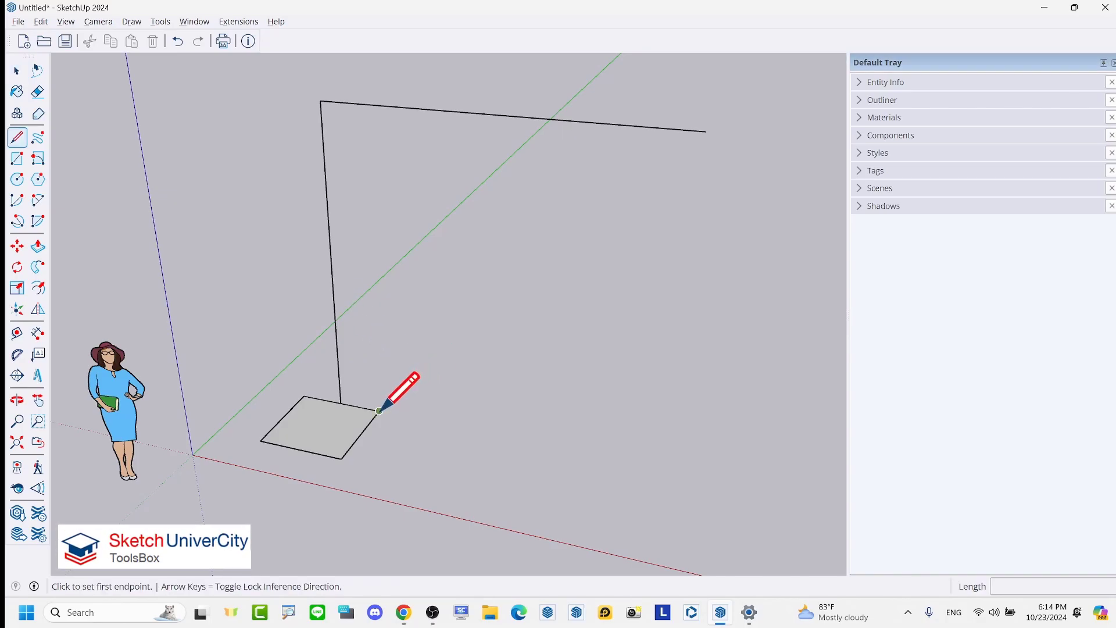
left_click(378, 411)
left_click(651, 465)
key("space")
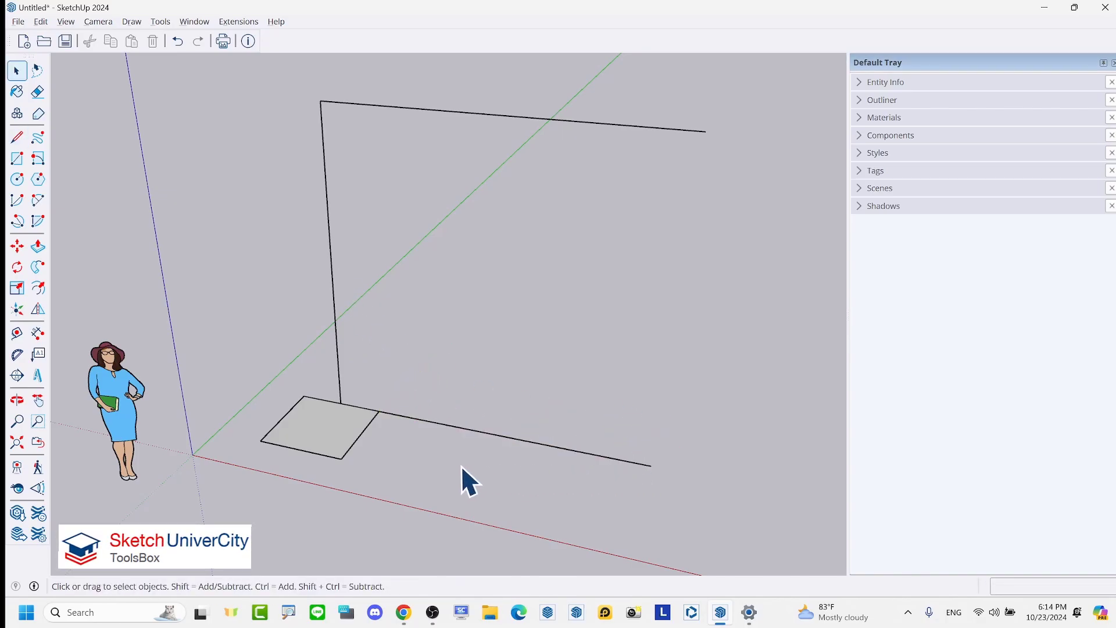
mouse_move(346, 402)
left_mouse_down()
mouse_move(350, 442)
mouse_move(333, 449)
left_mouse_up()
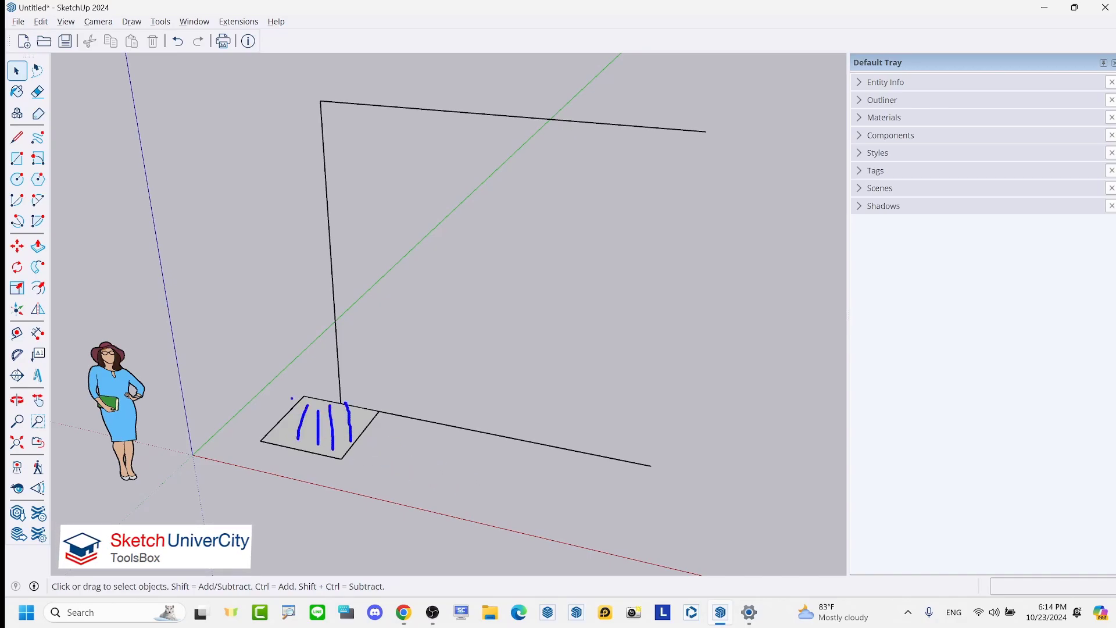
mouse_move(410, 395)
left_mouse_down()
mouse_move(682, 446)
mouse_move(640, 481)
left_mouse_up()
mouse_move(671, 390)
left_mouse_down()
mouse_move(625, 401)
mouse_move(465, 494)
left_mouse_up()
left_click_drag(470, 392, 586, 490)
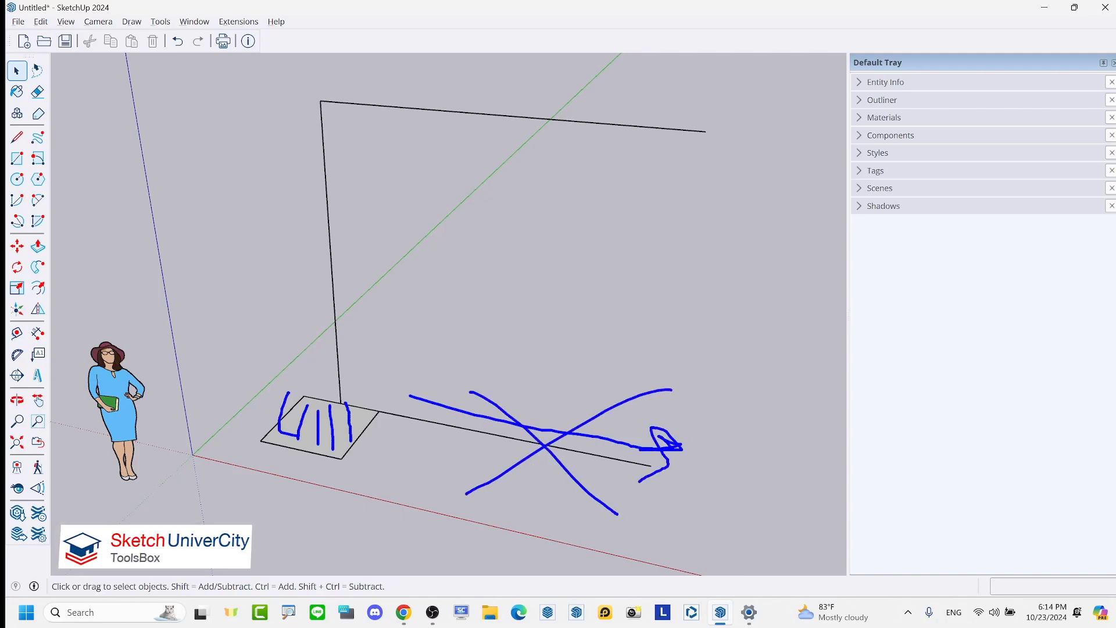
key("Escape")
key("e")
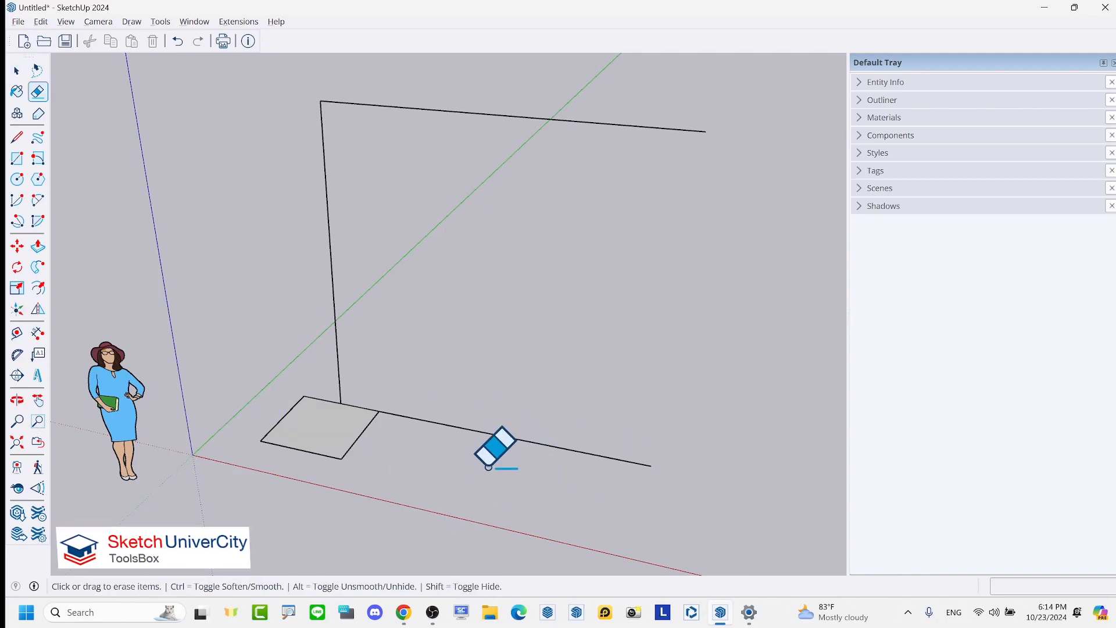
left_click(504, 412)
key("space")
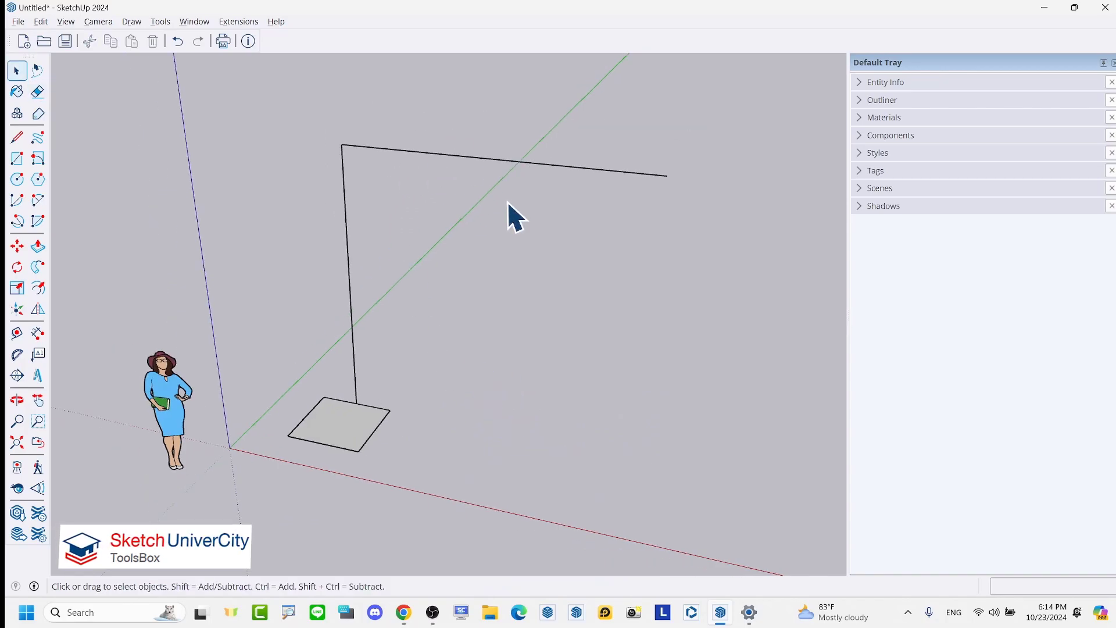
left_click_drag(293, 105, 293, 105)
left_click_drag(633, 323, 288, 105)
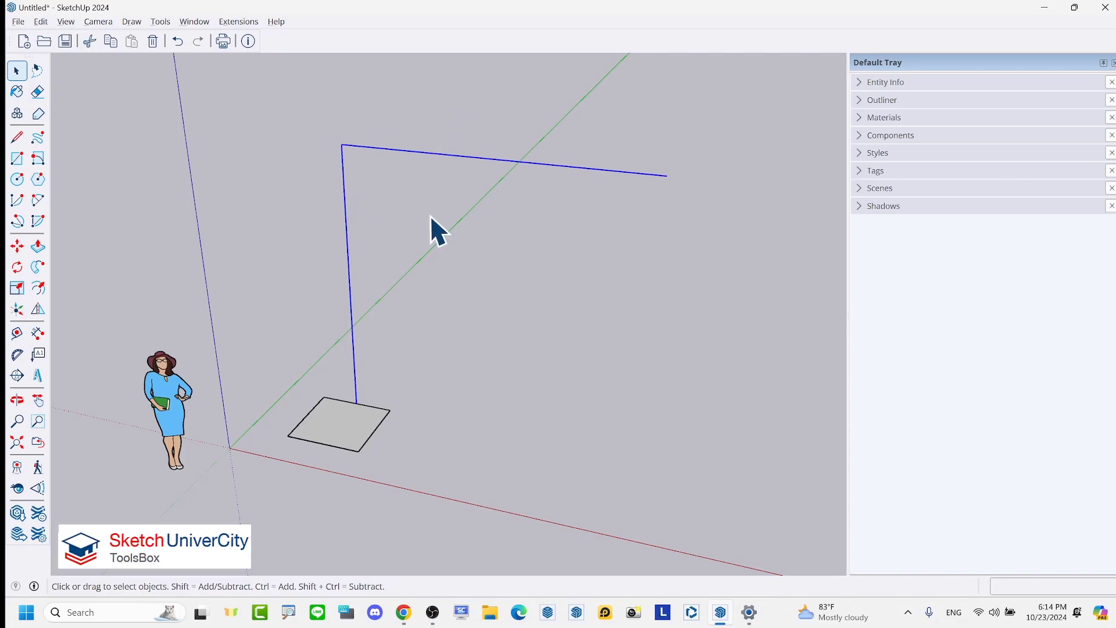
- Box-select the vertical and horizontal path edges and activate Follow Me
left_click_drag(564, 271, 274, 109)
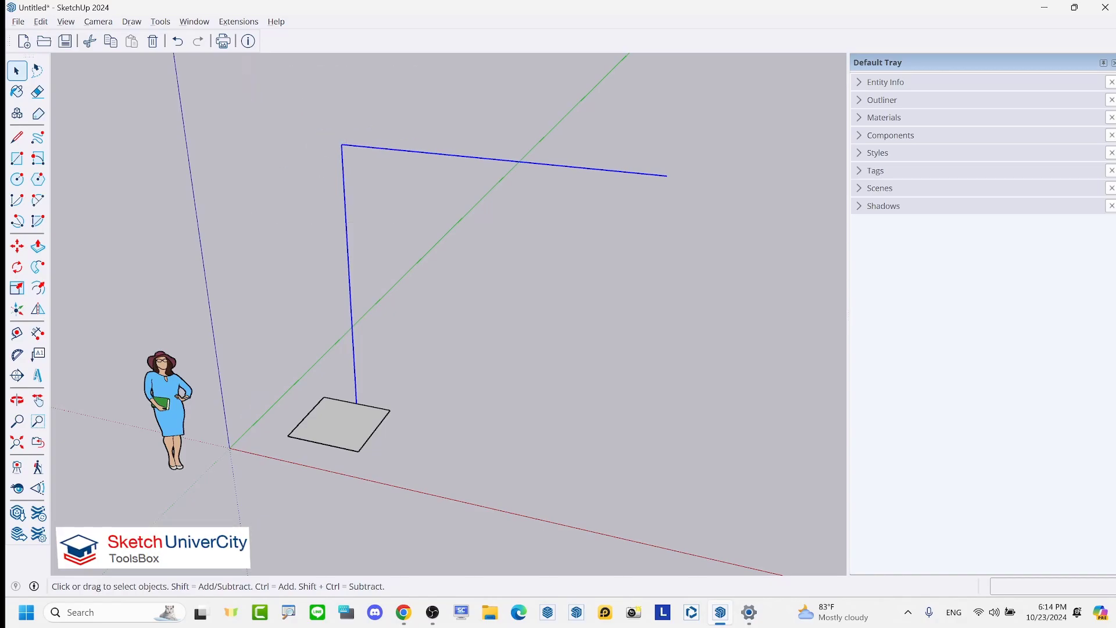
left_click_drag(490, 219, 339, 208)
mouse_move(195, 201)
left_mouse_down()
mouse_move(346, 157)
mouse_move(68, 265)
mouse_move(339, 432)
left_mouse_up()
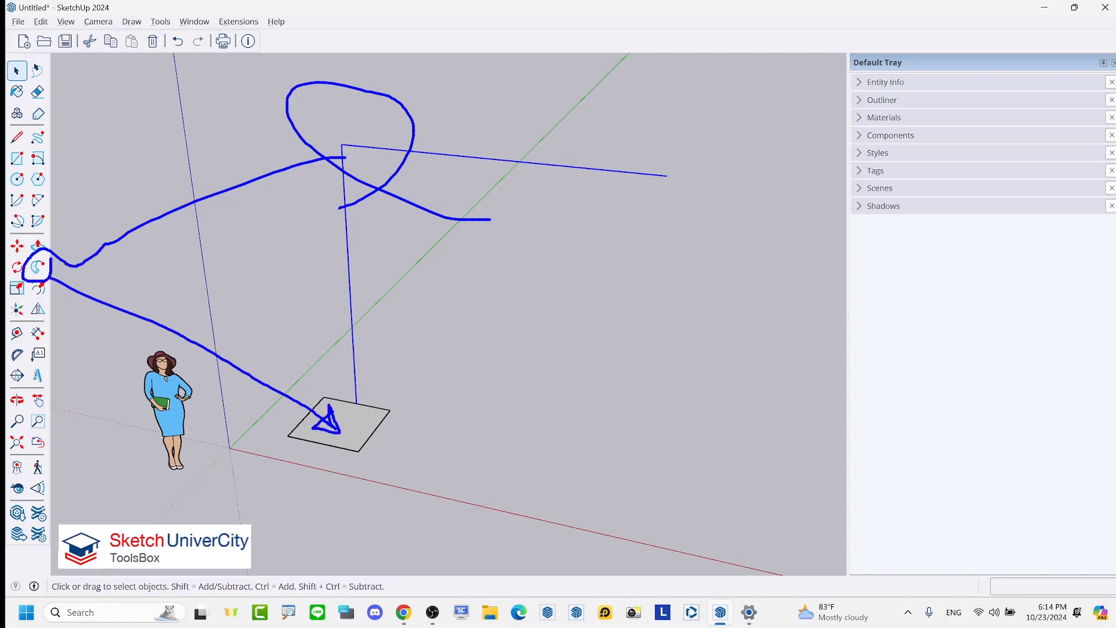
key("Escape")
left_click_drag(507, 235, 249, 89)
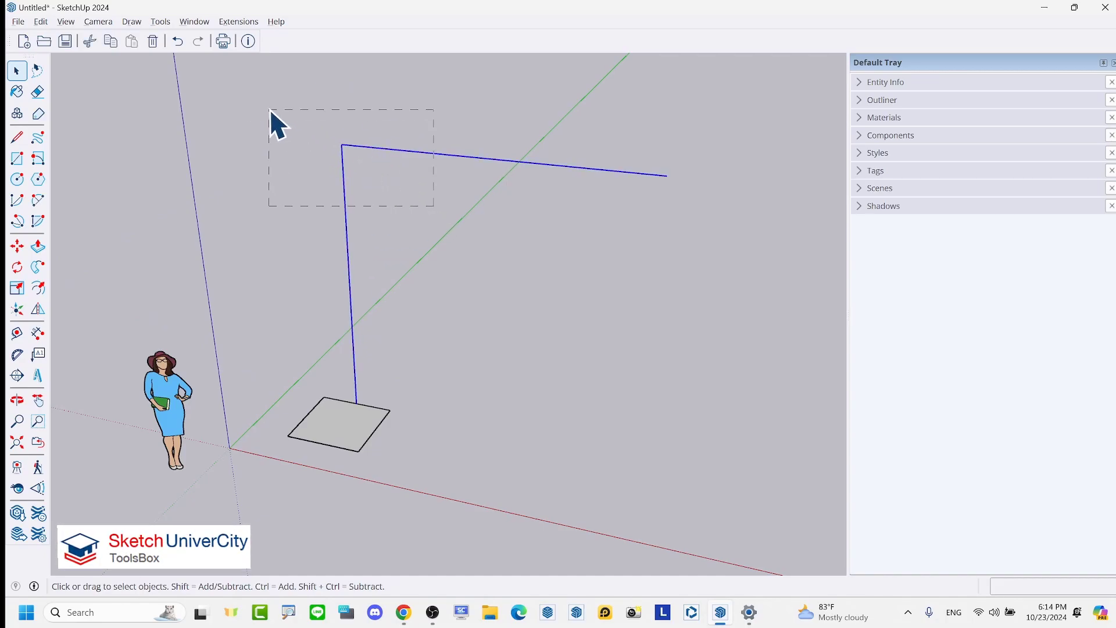
left_click(38, 267)
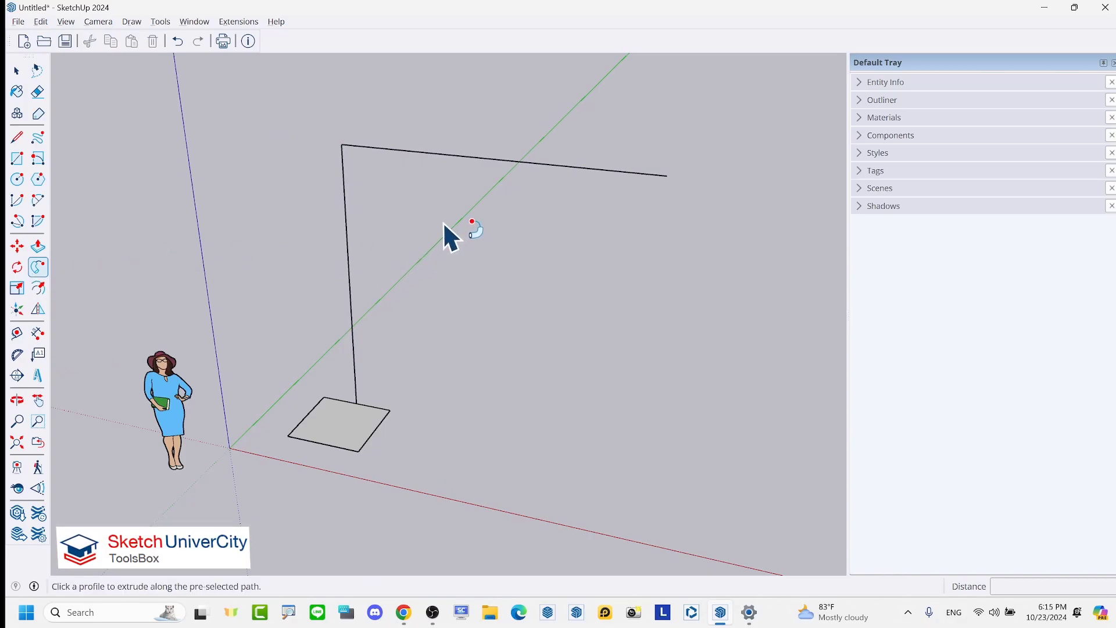
- Sweep the square face along the L path into an L-shaped solid
left_click(353, 433)
scroll(480, 279, "down", 2)
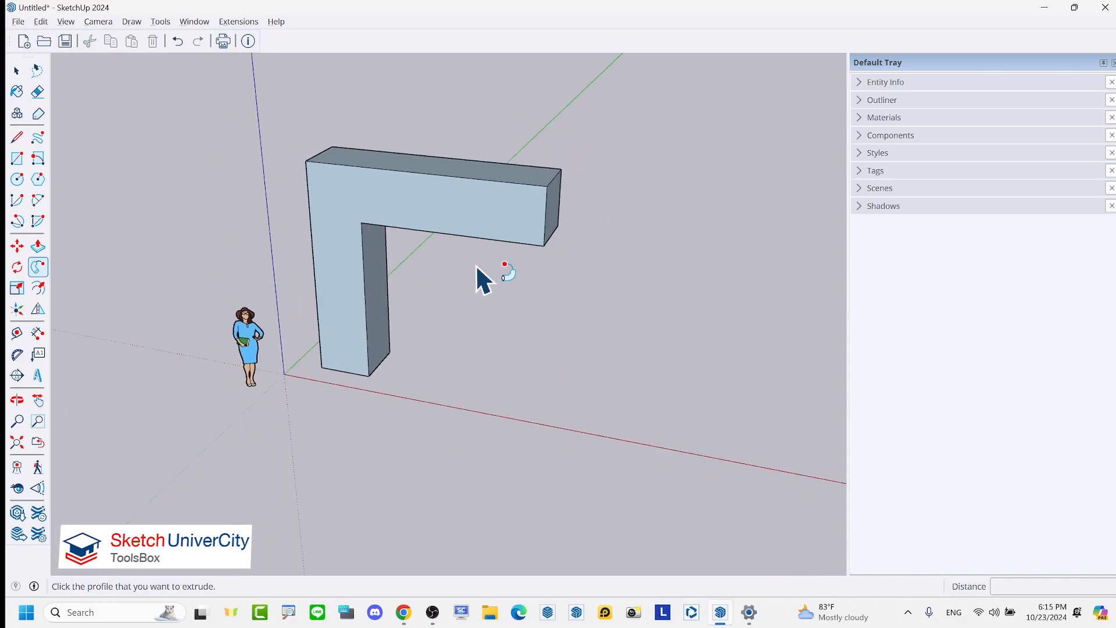
mouse_move(480, 278)
middle_mouse_down()
mouse_move(206, 38)
mouse_move(484, 184)
mouse_move(491, 284)
middle_mouse_up()
scroll(407, 186, "up", 2)
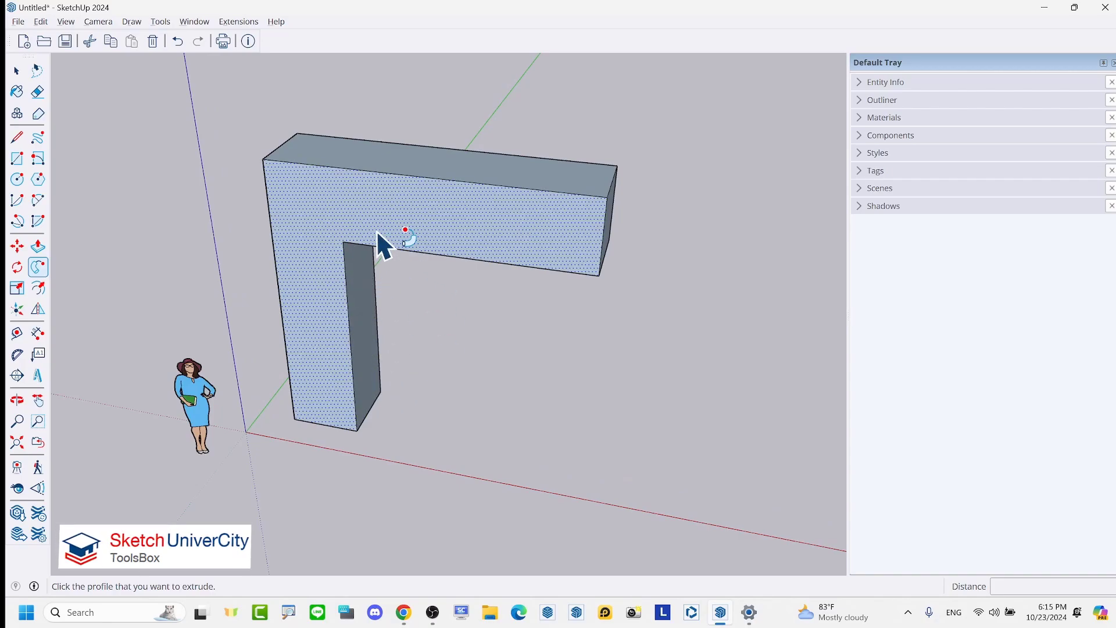
middle_click_drag(376, 229, 329, 214)
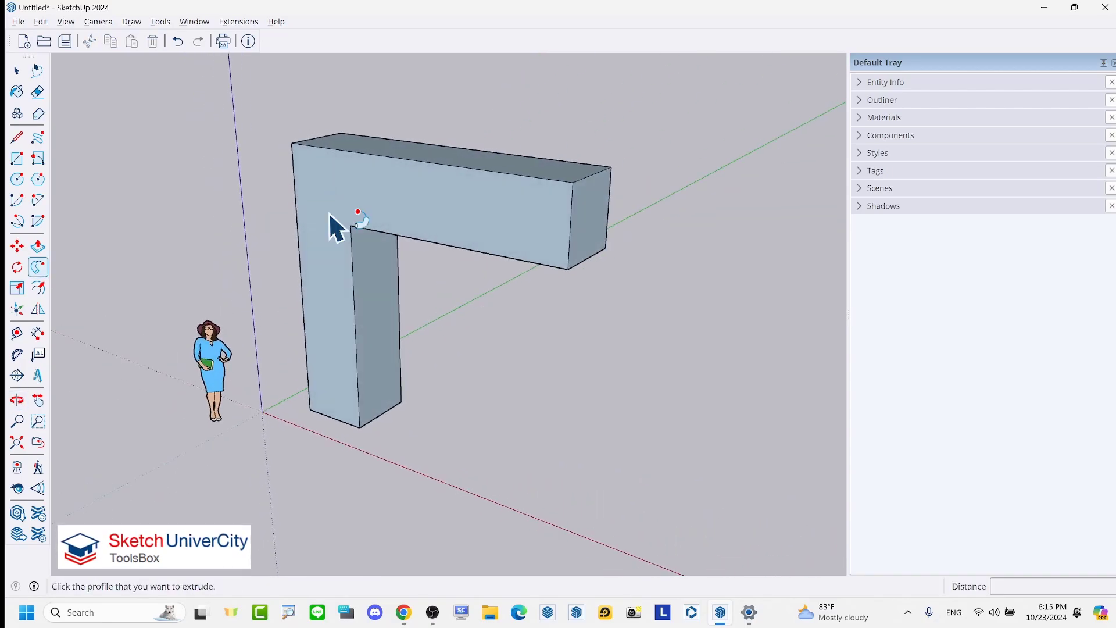
- Triple-click the solid and apply Reverse Faces so its outside shows white
key("space")
triple_click(406, 189)
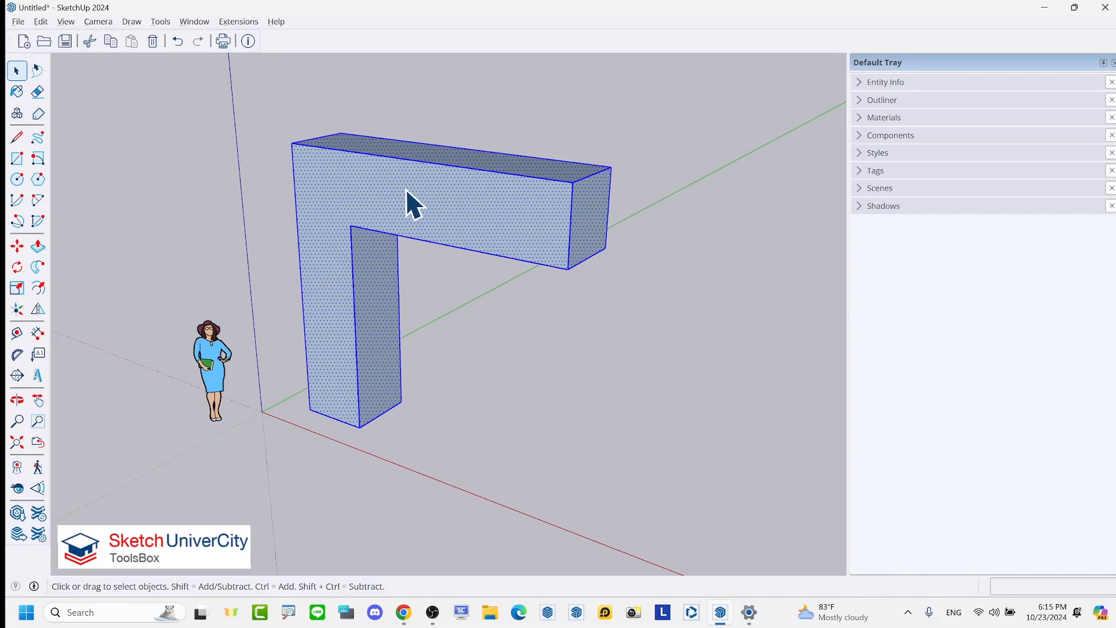
right_click(413, 175)
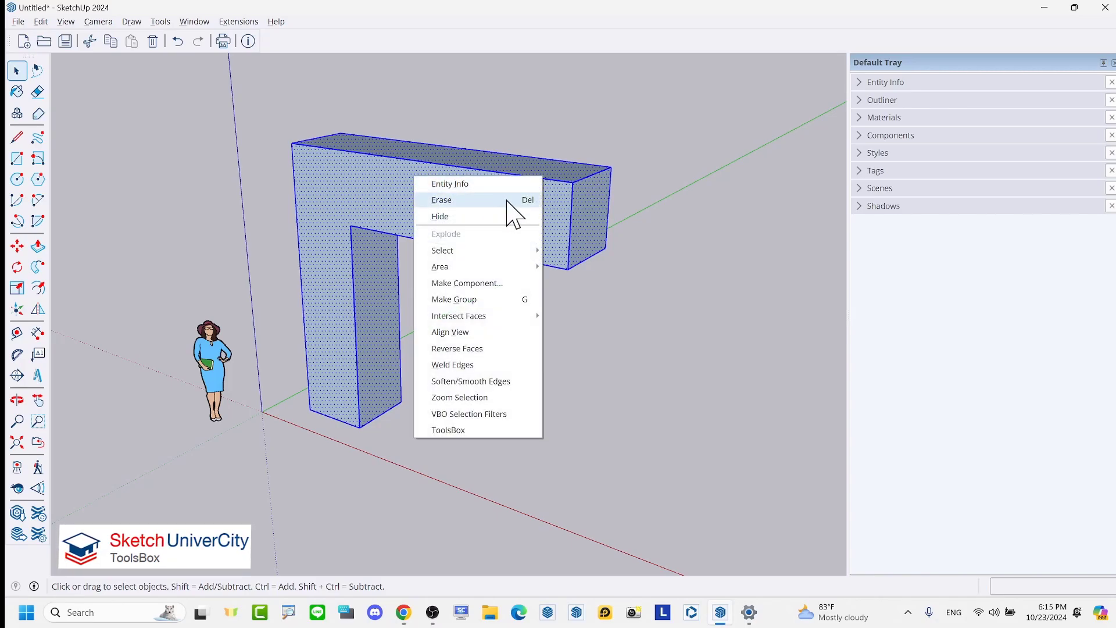
mouse_move(459, 316)
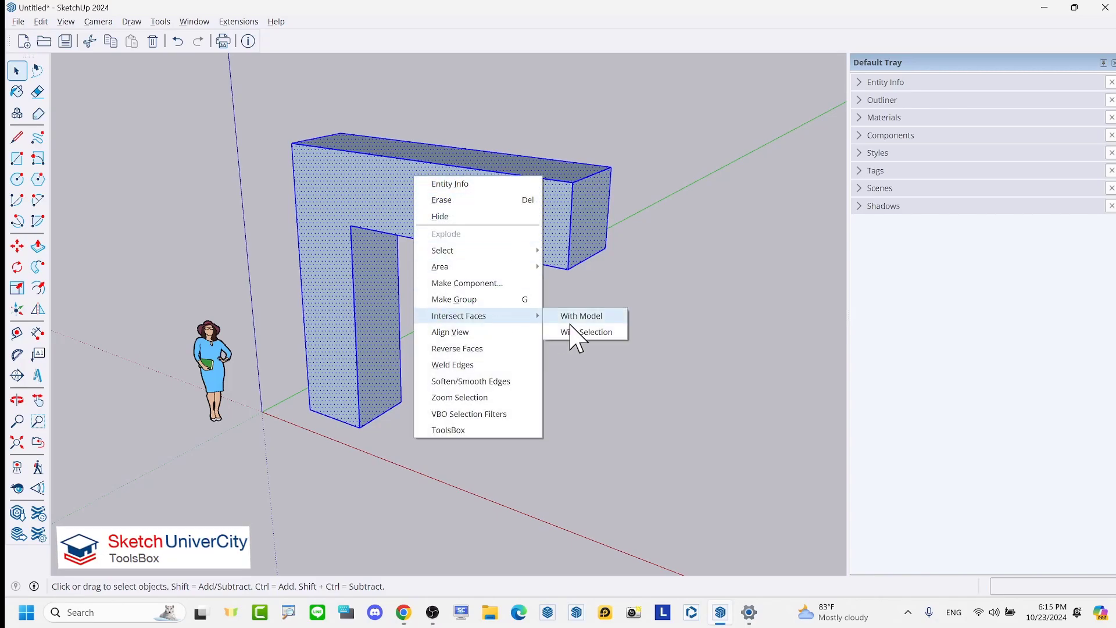
left_click(482, 349)
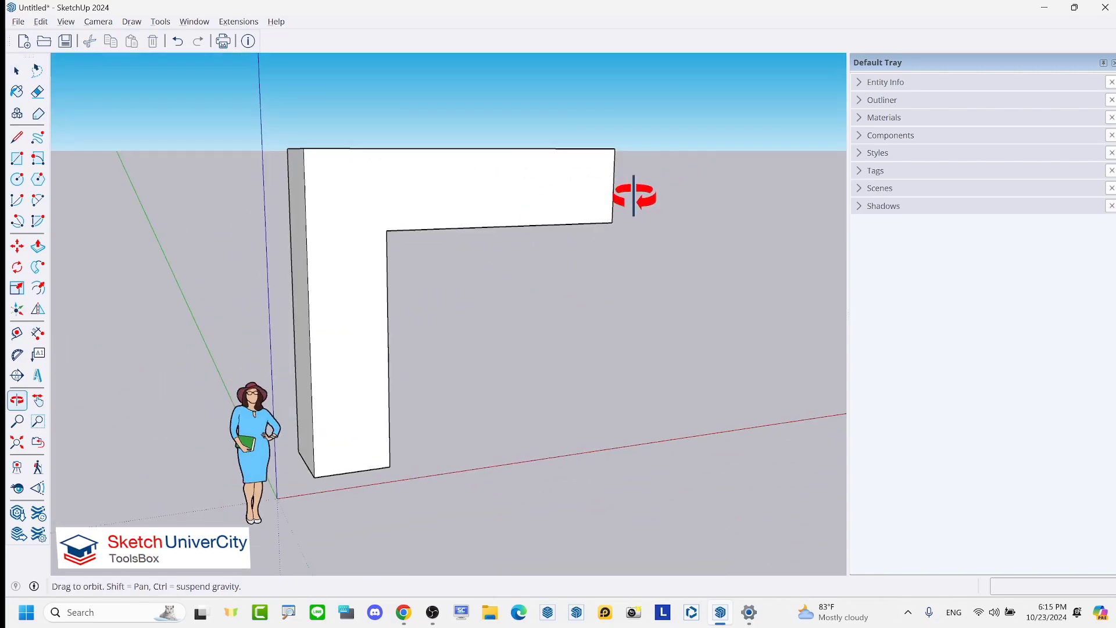
middle_click_drag(487, 344, 260, 285)
scroll(260, 294, "down", 3)
mouse_move(291, 229)
middle_mouse_down()
mouse_move(368, 319)
mouse_move(588, 334)
mouse_move(448, 303)
middle_mouse_up()
- Draw a 1.80 m-radius circle on the ground beside the L-beam
key("c")
left_click(443, 329)
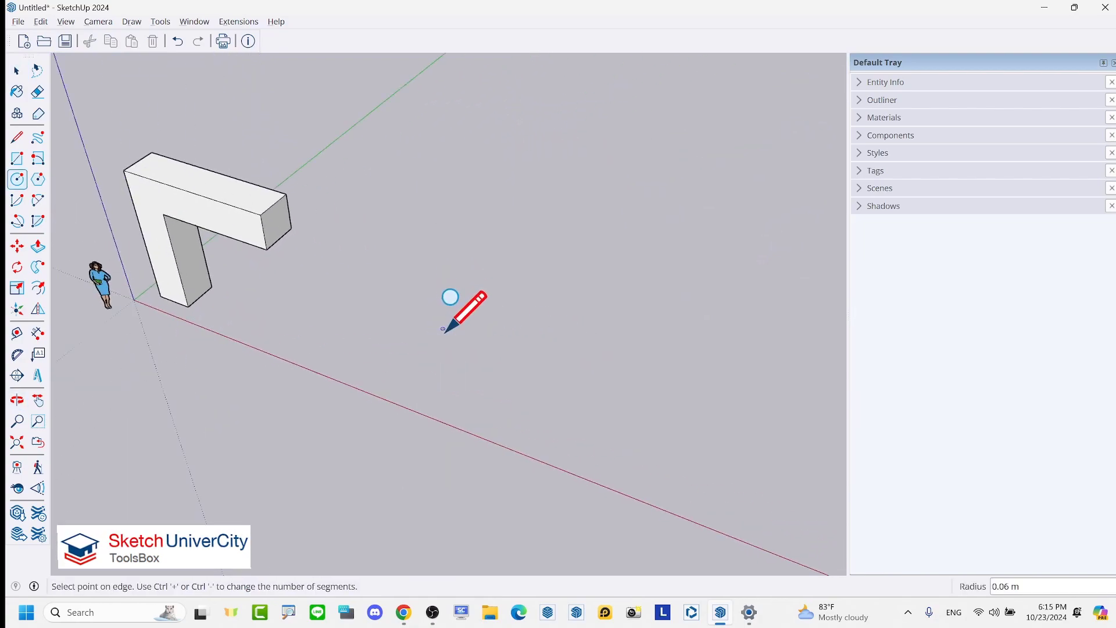
left_click(499, 335)
key("space")
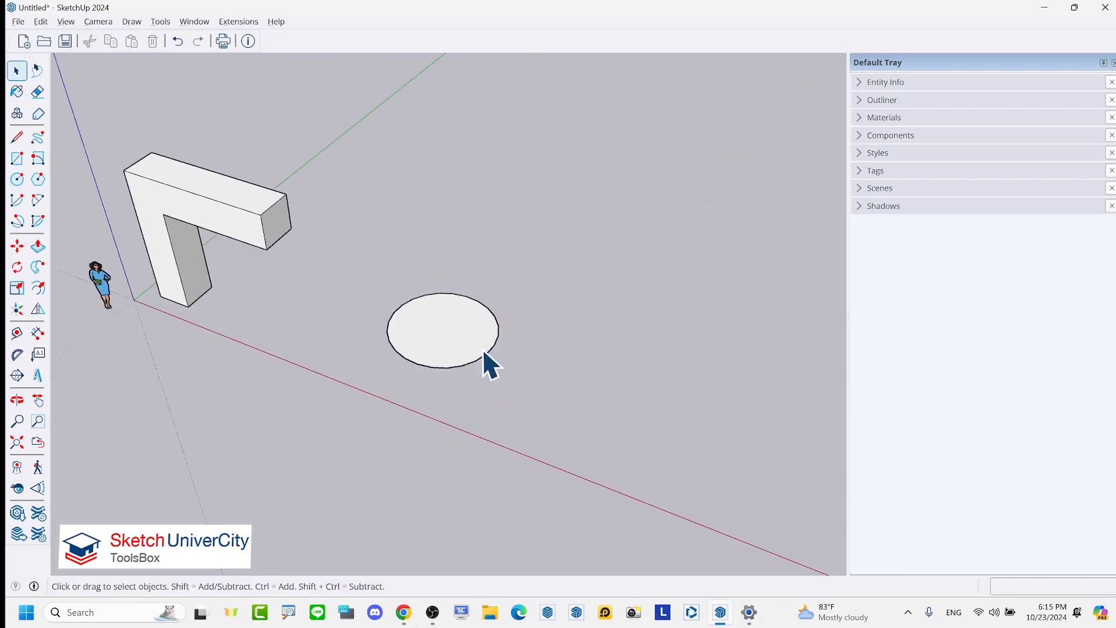
middle_click_drag(483, 357, 493, 301)
- Draw a line path rising vertically from the circle's centre, then zigzagging through four more points
key("l")
left_click(438, 332)
scroll(438, 331, "down", 3)
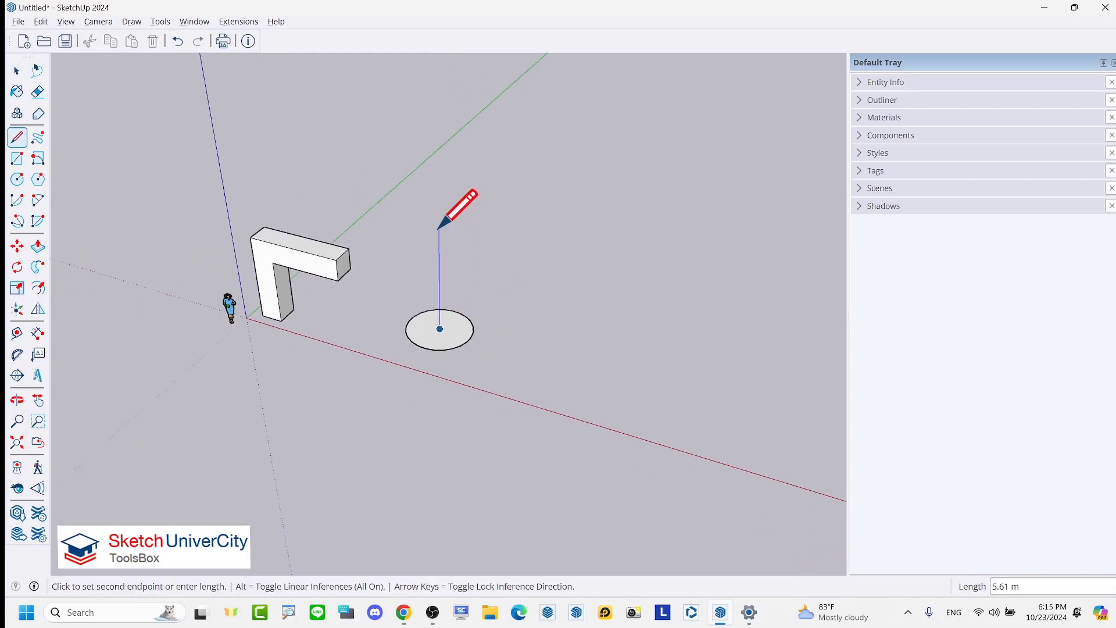
left_click(568, 210)
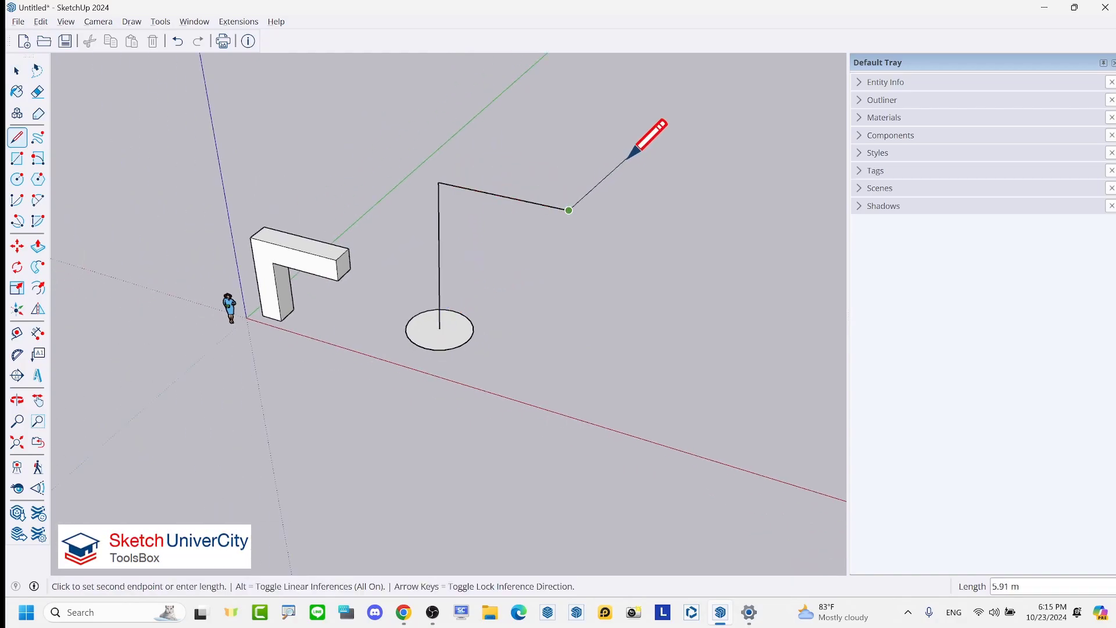
left_click(630, 126)
left_click(395, 86)
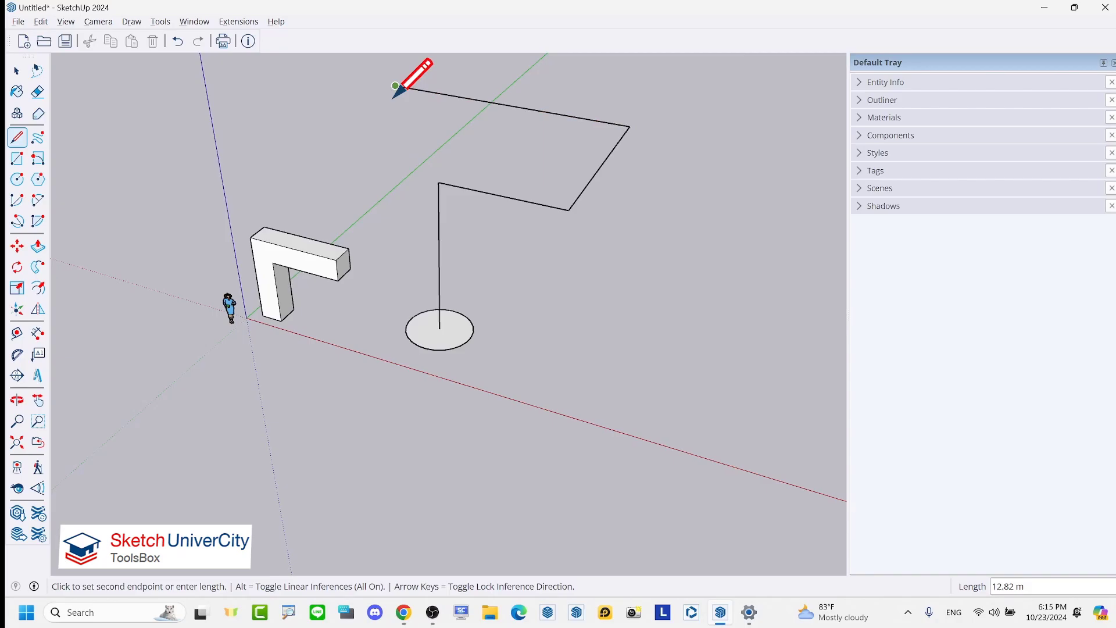
left_click(318, 139)
left_click(207, 119)
key("space")
scroll(348, 293, "down", 3)
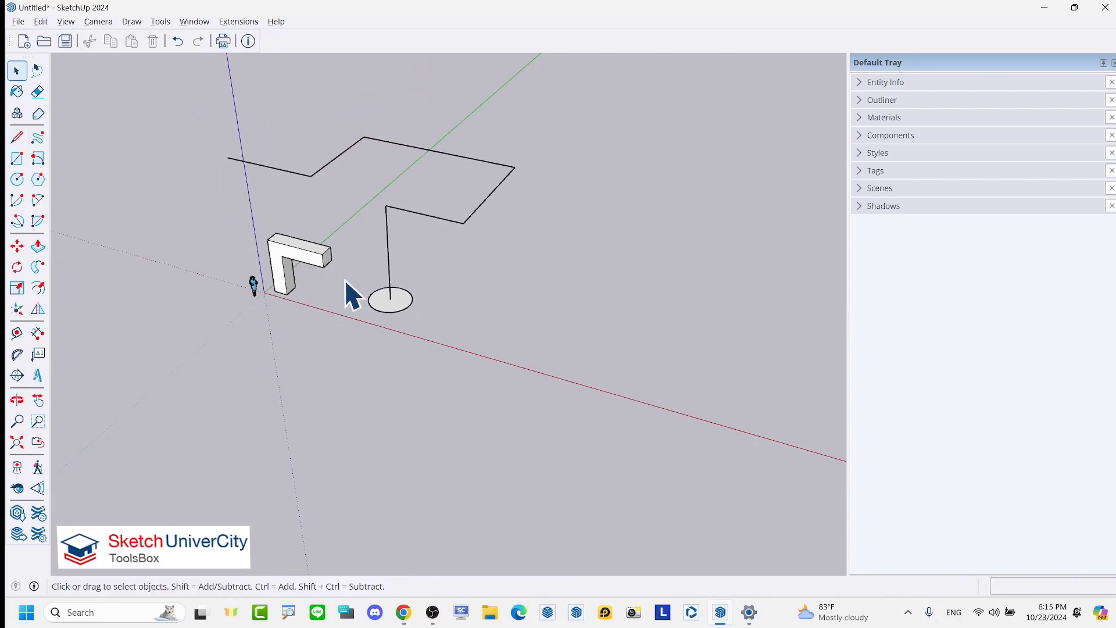
scroll(364, 167, "up", 3)
middle_click_drag(364, 167, 395, 200)
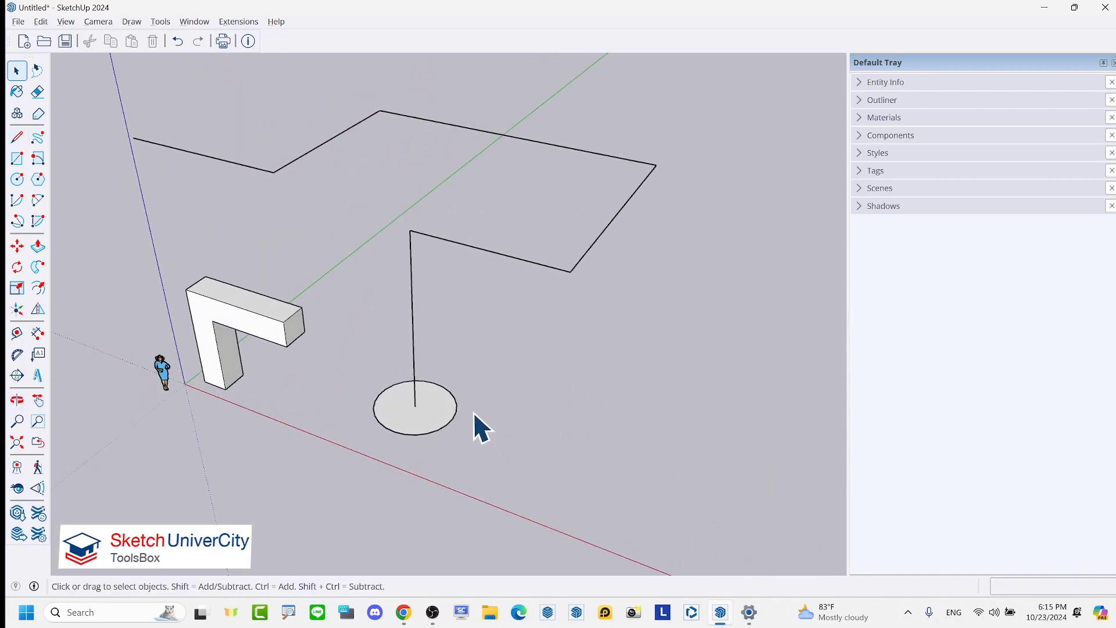
scroll(420, 406, "up", 1)
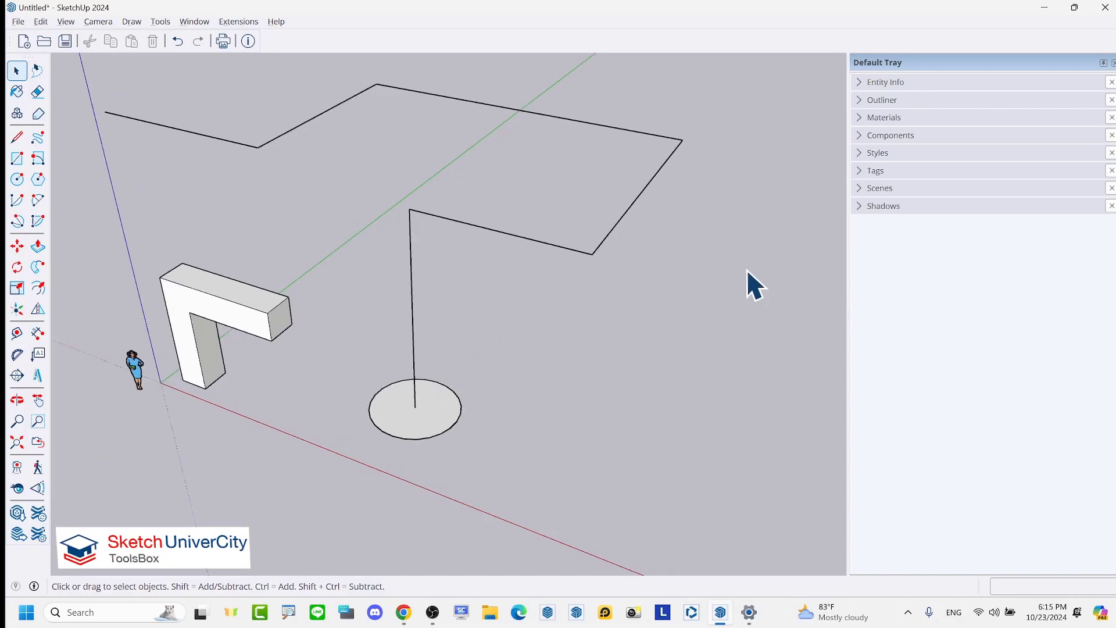
left_click_drag(728, 263, 696, 282)
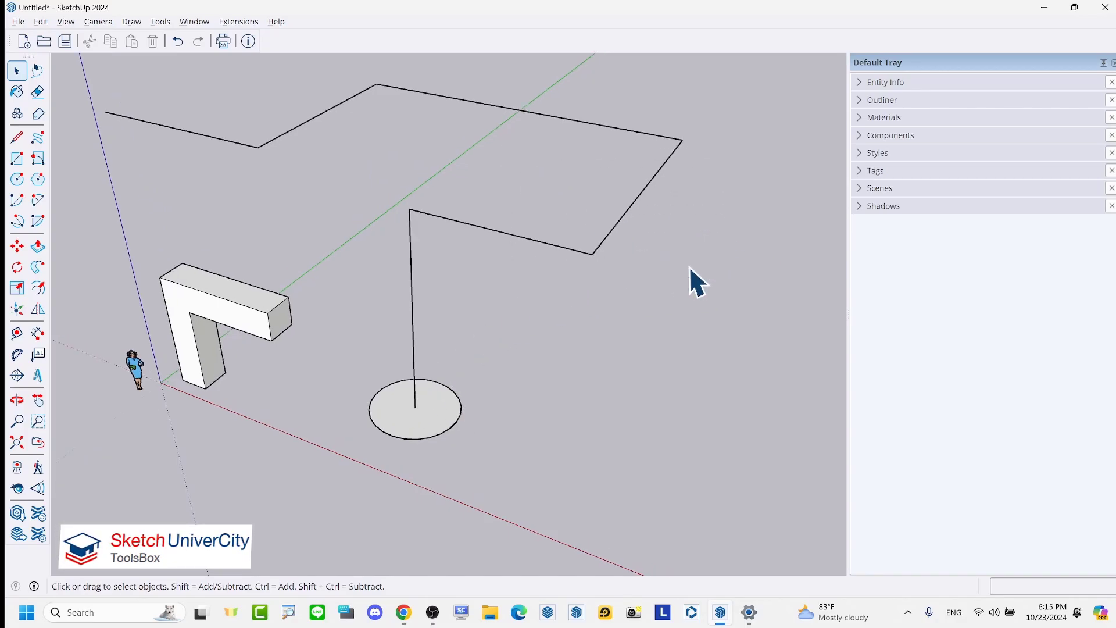
- Test-sweep the large circle along the selected path into a tube, then undo it
left_click(411, 256)
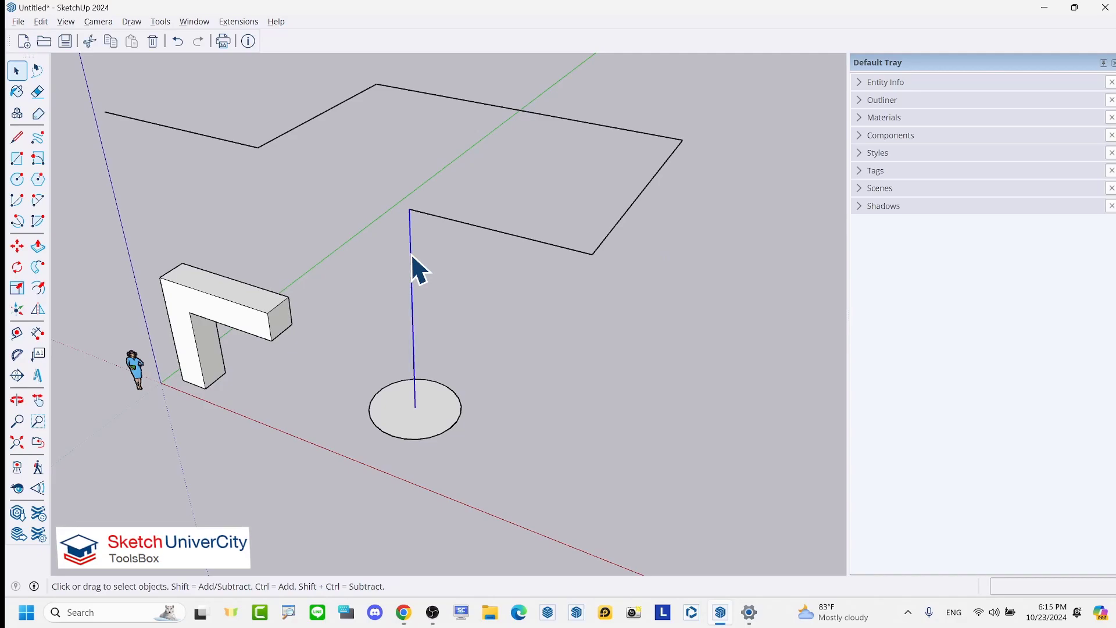
double_click(411, 256)
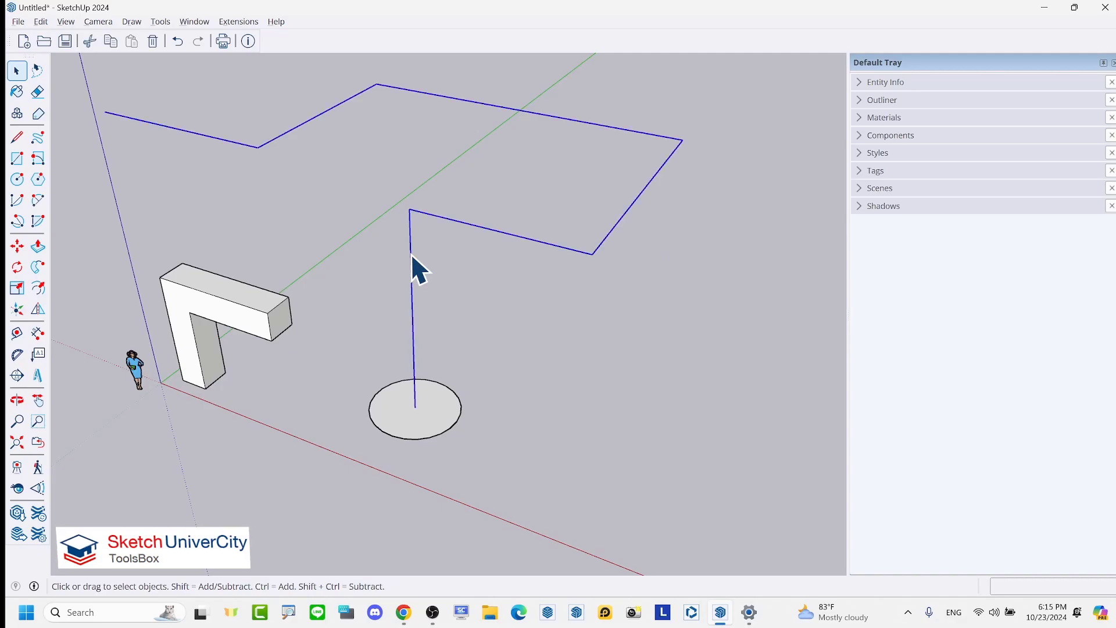
left_click(38, 268)
left_click(386, 435)
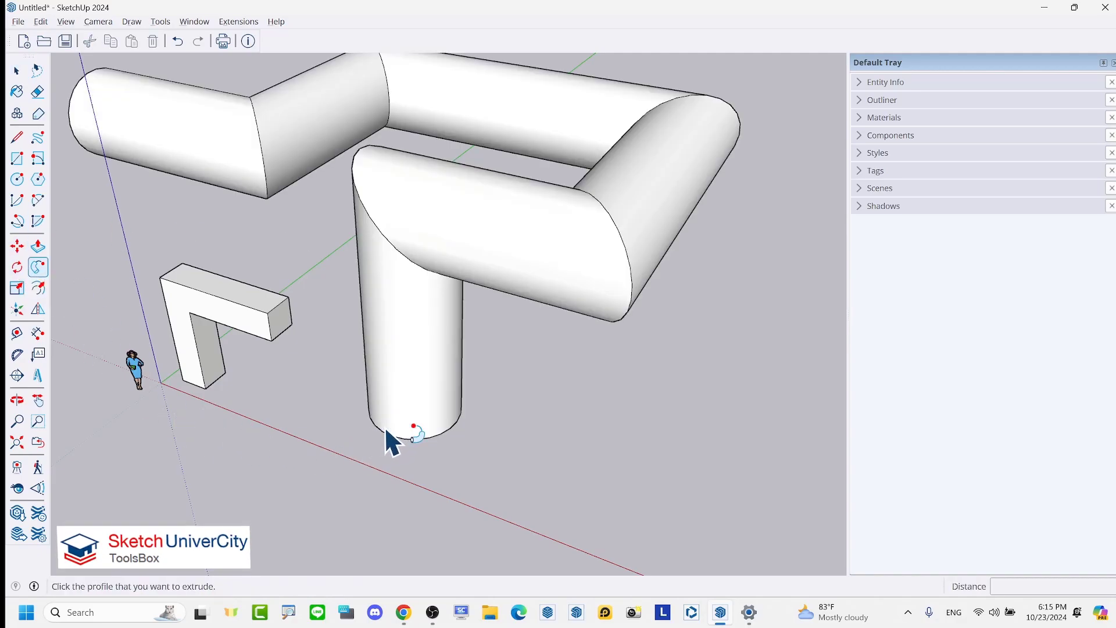
mouse_move(387, 436)
middle_mouse_down()
mouse_move(640, 309)
mouse_move(309, 406)
middle_mouse_up()
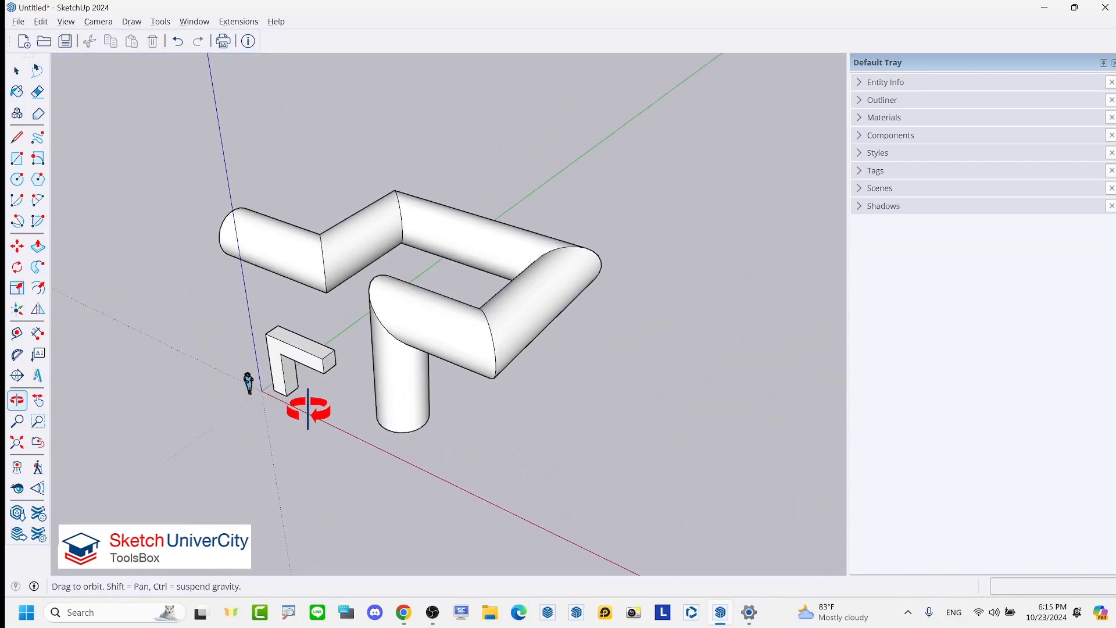
left_click(181, 45)
- Draw a small circle at the path's base and erase the large outer circle
scroll(416, 449, "up", 2)
scroll(391, 418, "up", 2)
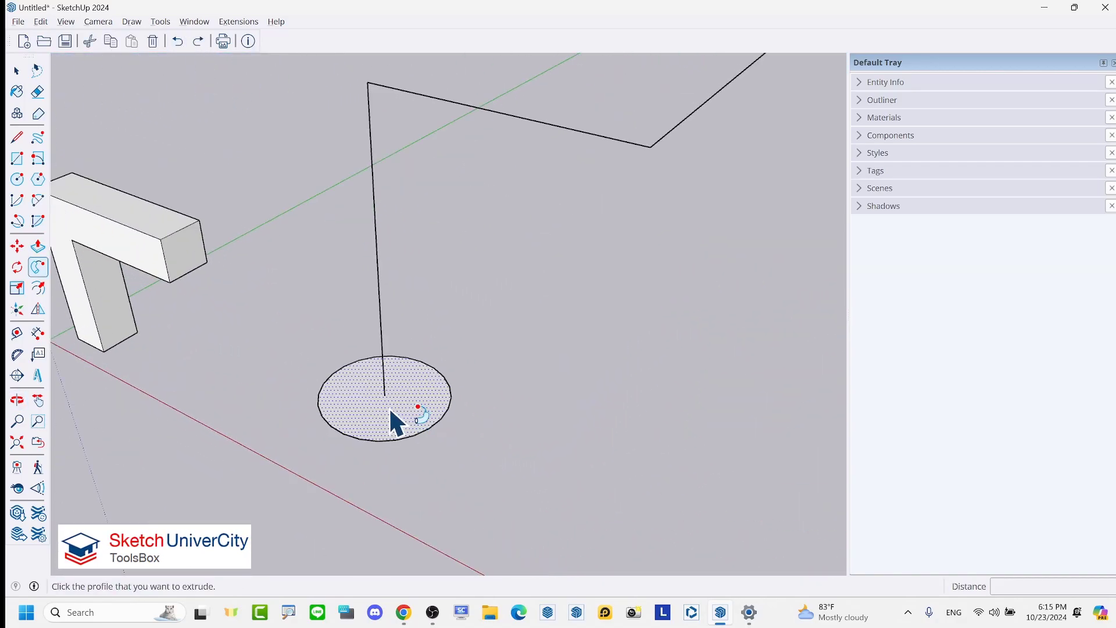
scroll(392, 407, "up", 2)
key("c")
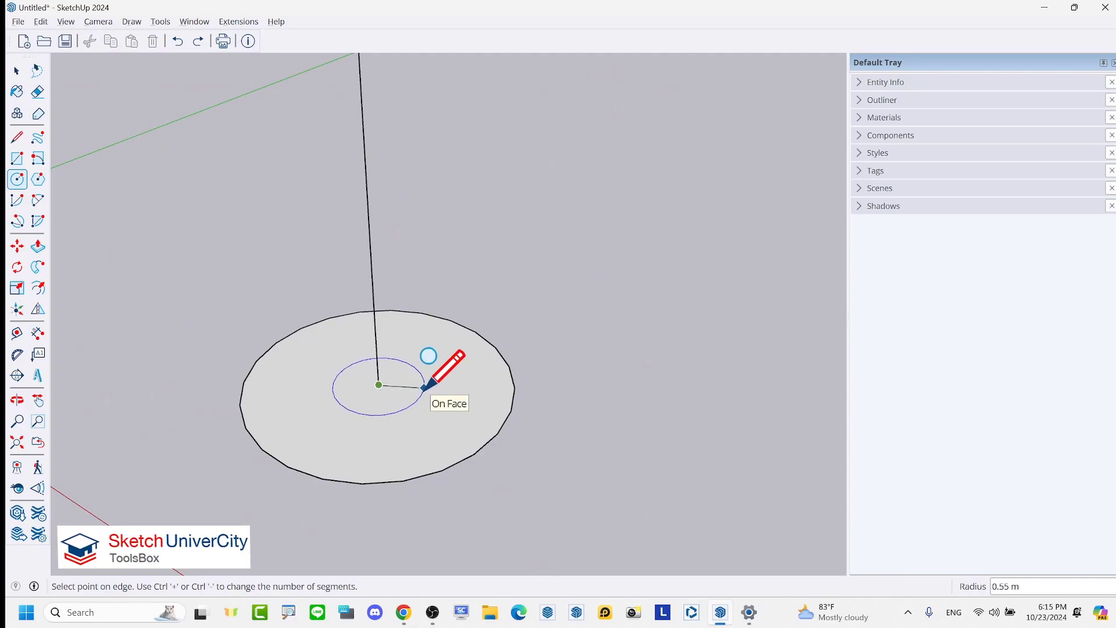
left_click(425, 389)
scroll(423, 388, "down", 2)
key("space")
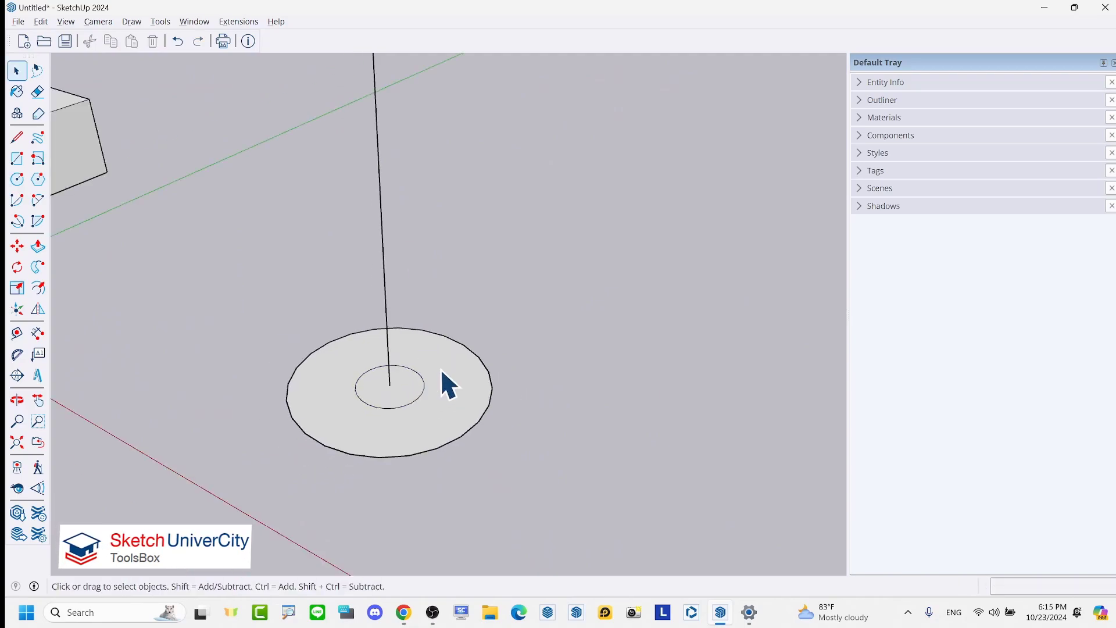
scroll(442, 371, "up", 2)
scroll(441, 368, "up", 1)
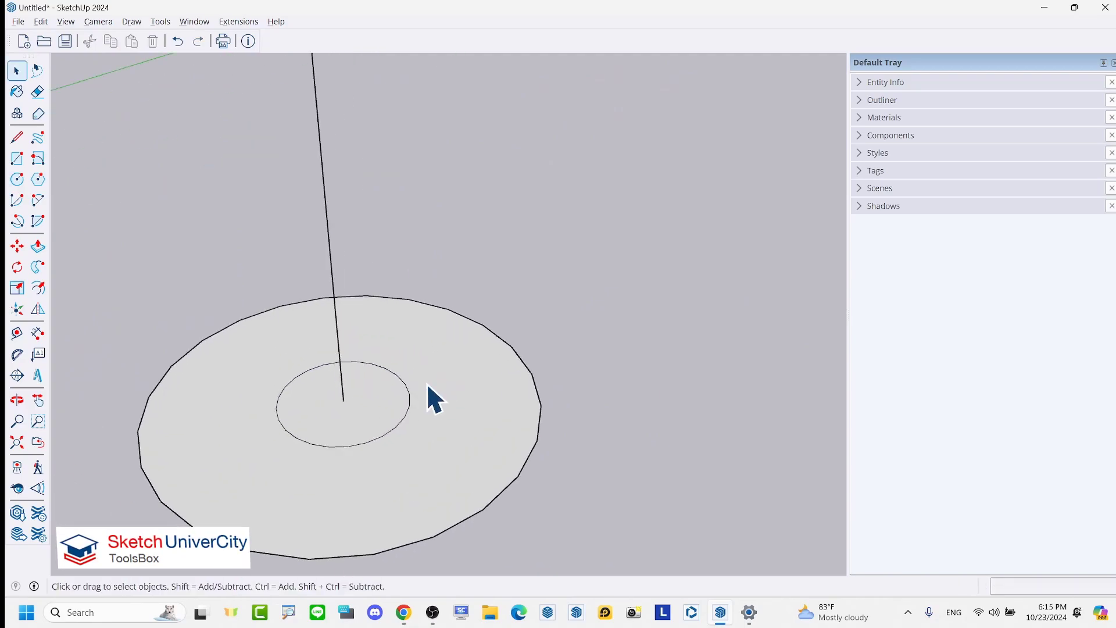
key("e")
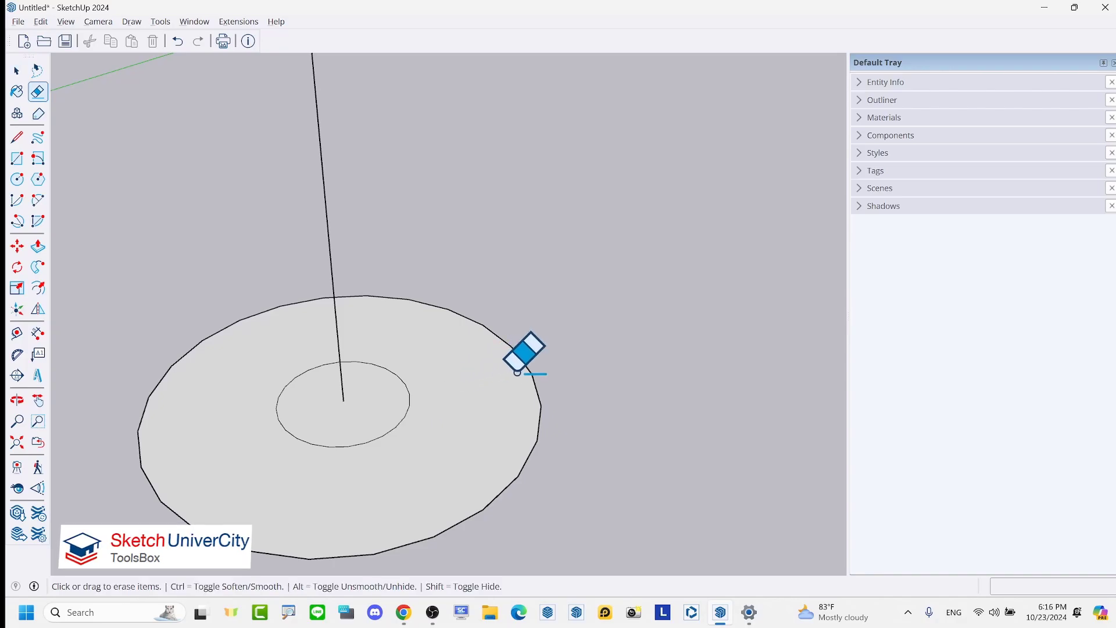
left_click(530, 368)
scroll(460, 506, "down", 3)
scroll(448, 430, "down", 4)
key("space")
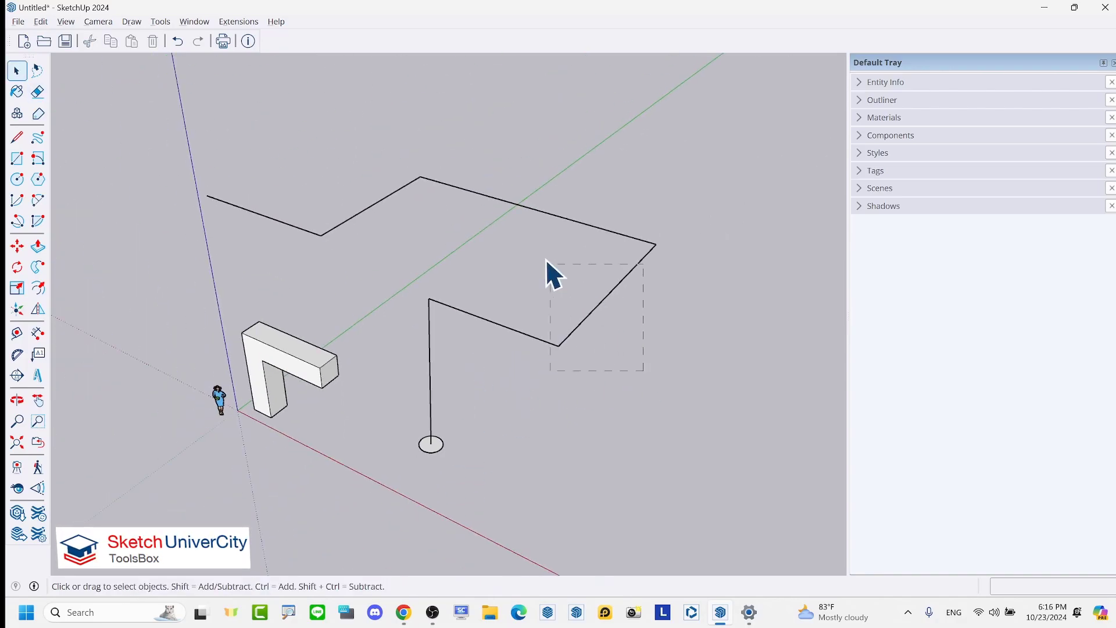
- Select the path and sweep the small circle along it into a pipe with Follow Me
left_click_drag(369, 133, 366, 132)
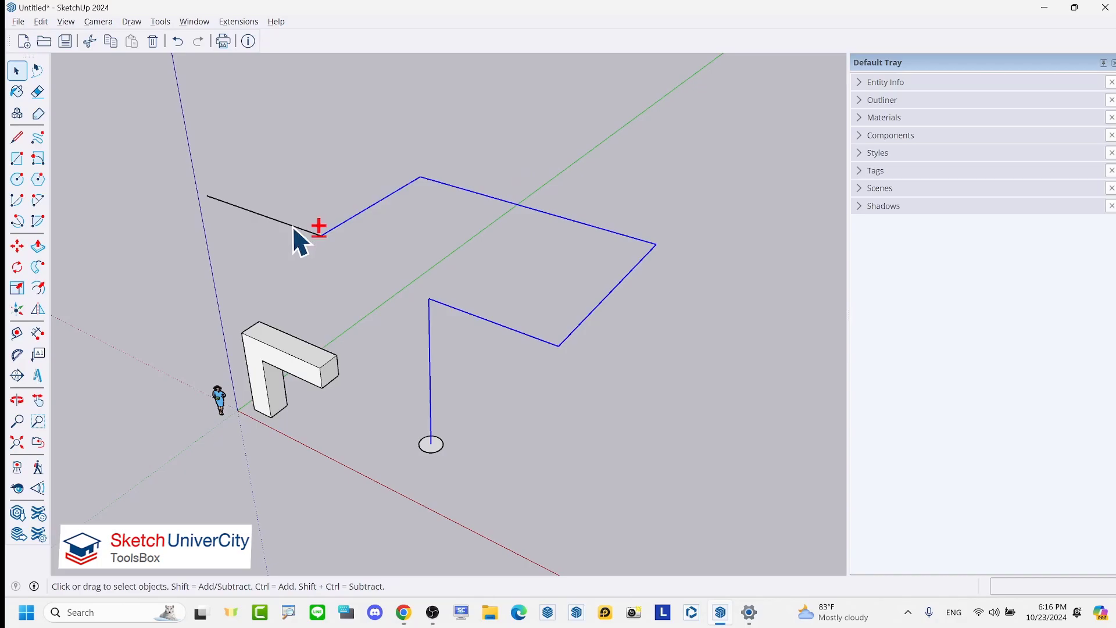
left_click(38, 267)
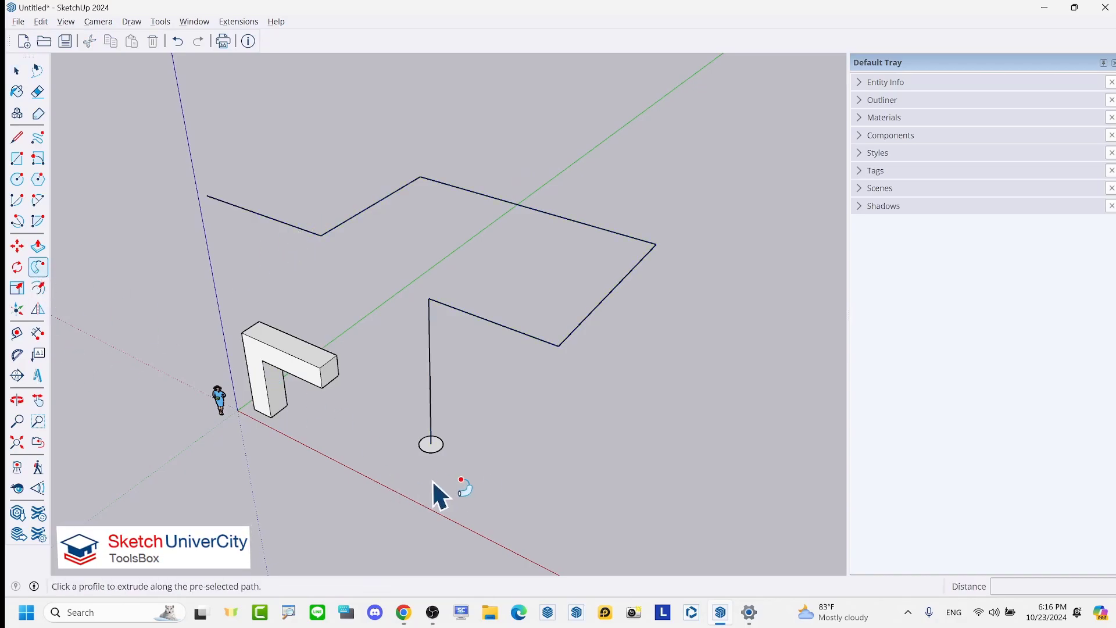
left_click(434, 451)
middle_click_drag(428, 406, 357, 254)
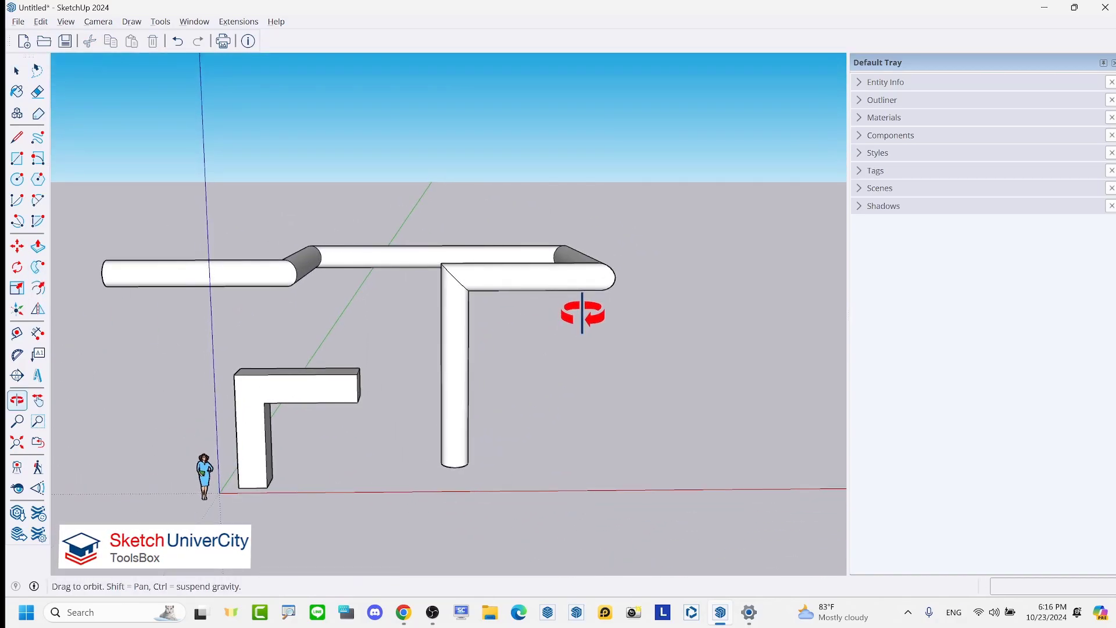
key("space")
- Undo the pipe sweep to get back the bare zigzag path and circle
left_click(177, 41)
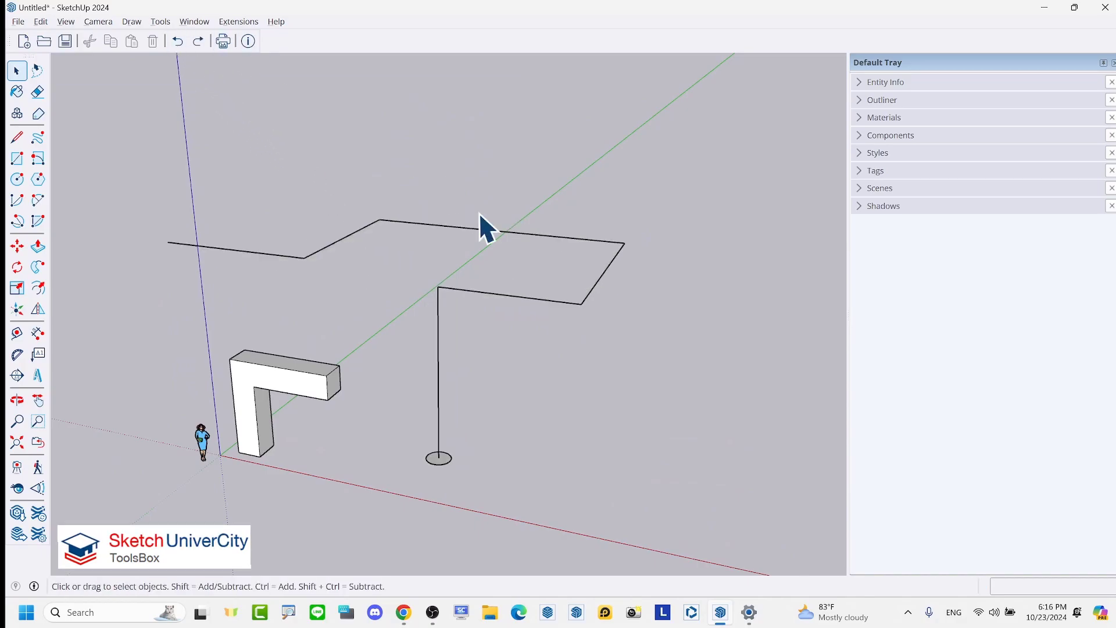
scroll(514, 271, "up", 2)
scroll(514, 271, "up", 2)
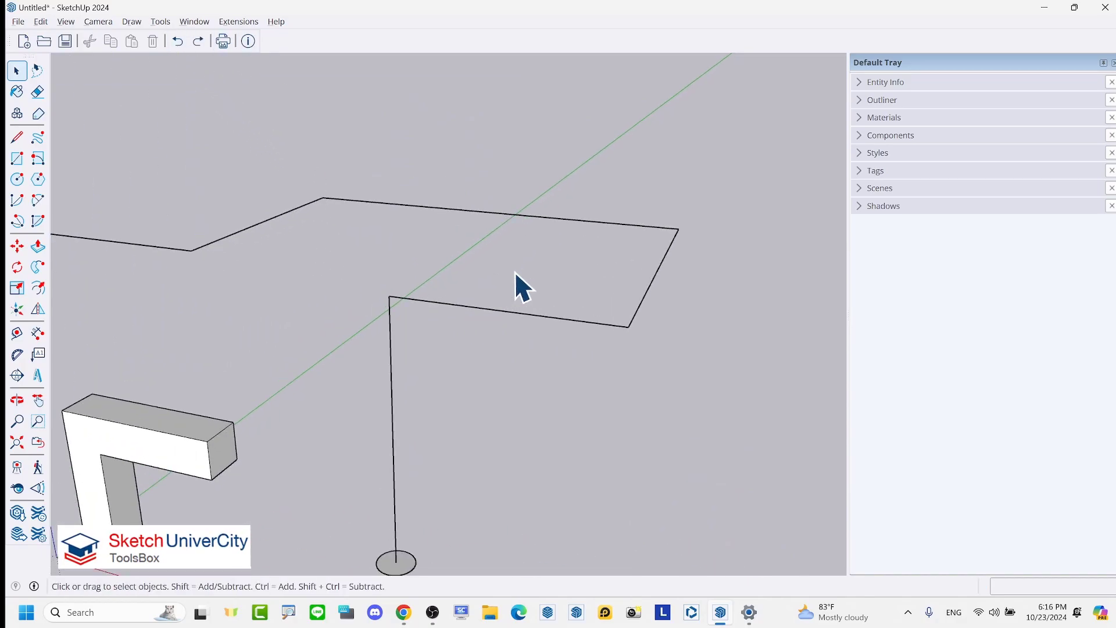
- Fillet the first three path corners with 2 Point Arcs, including the vertical line's top
key("a")
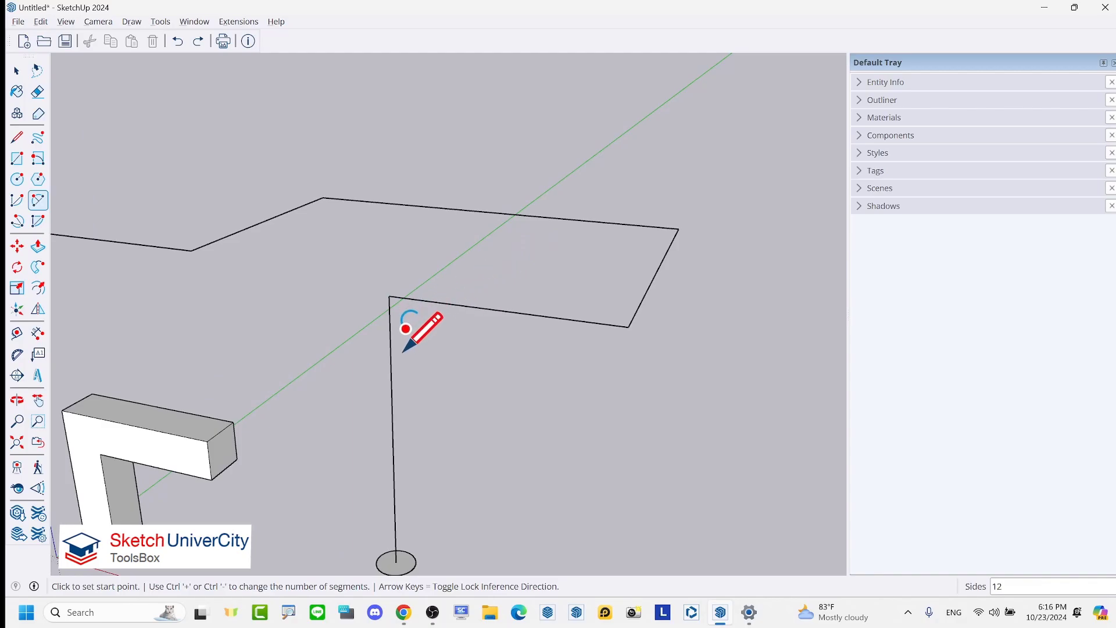
left_click(391, 361)
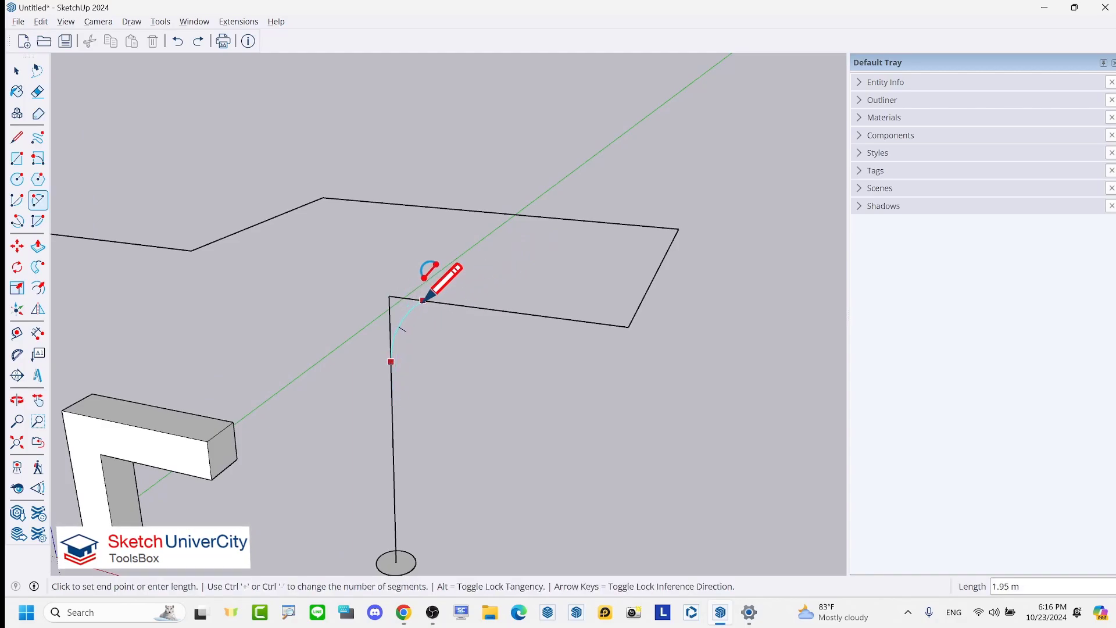
left_click(455, 303)
middle_click_drag(599, 274, 591, 349)
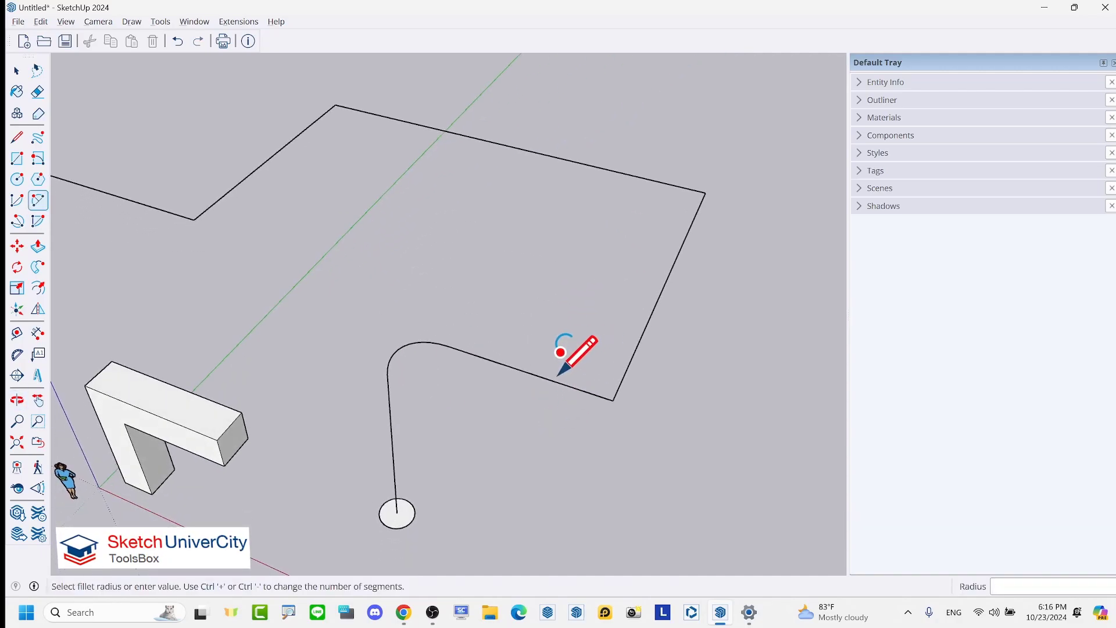
left_click(554, 381)
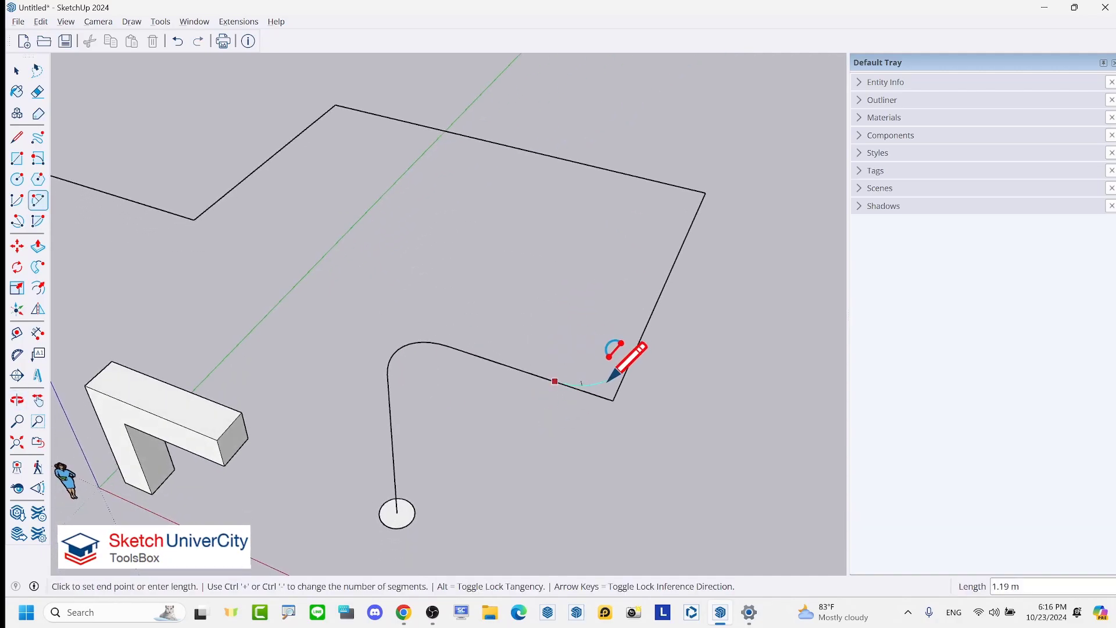
left_click(636, 361)
left_click(646, 179)
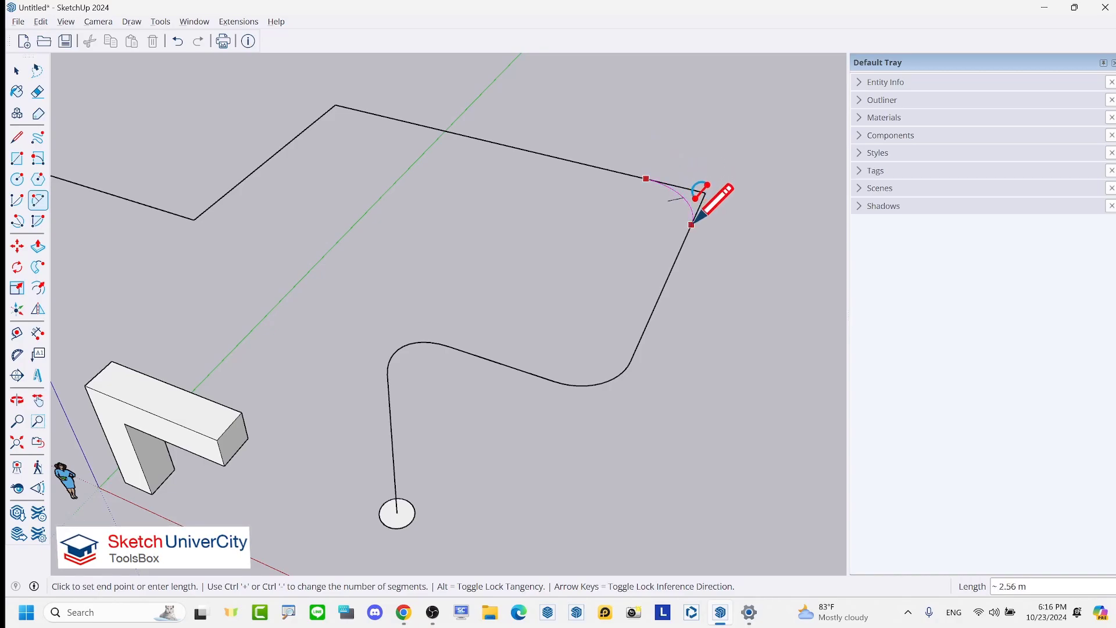
left_click(692, 224)
- Fillet the last two corners so the whole path becomes one smooth curve
scroll(401, 221, "up", 3)
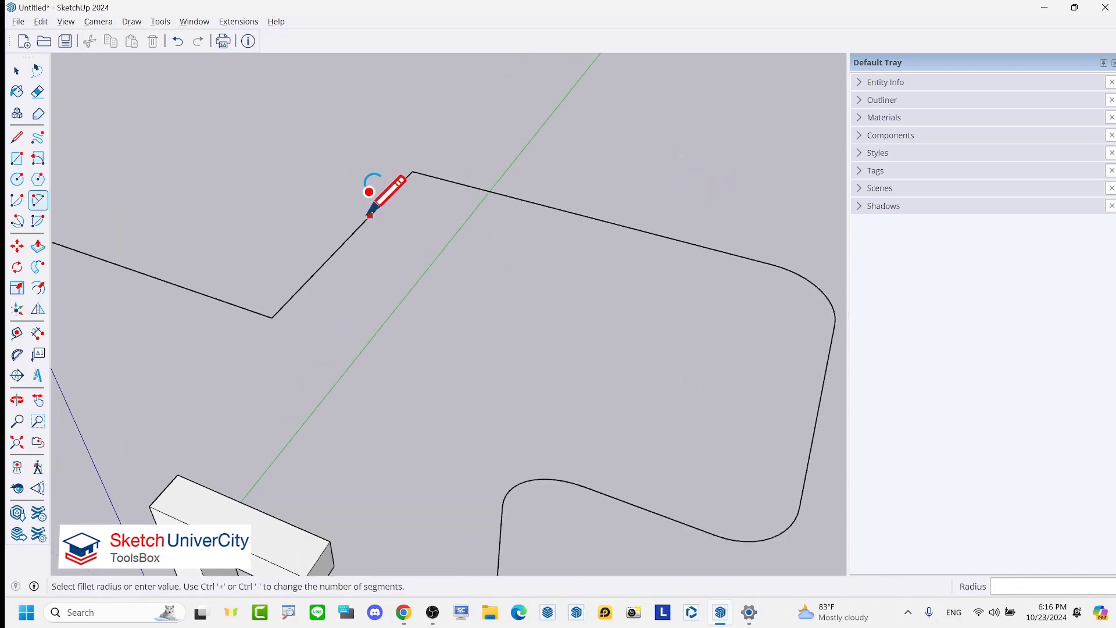
left_click(370, 215)
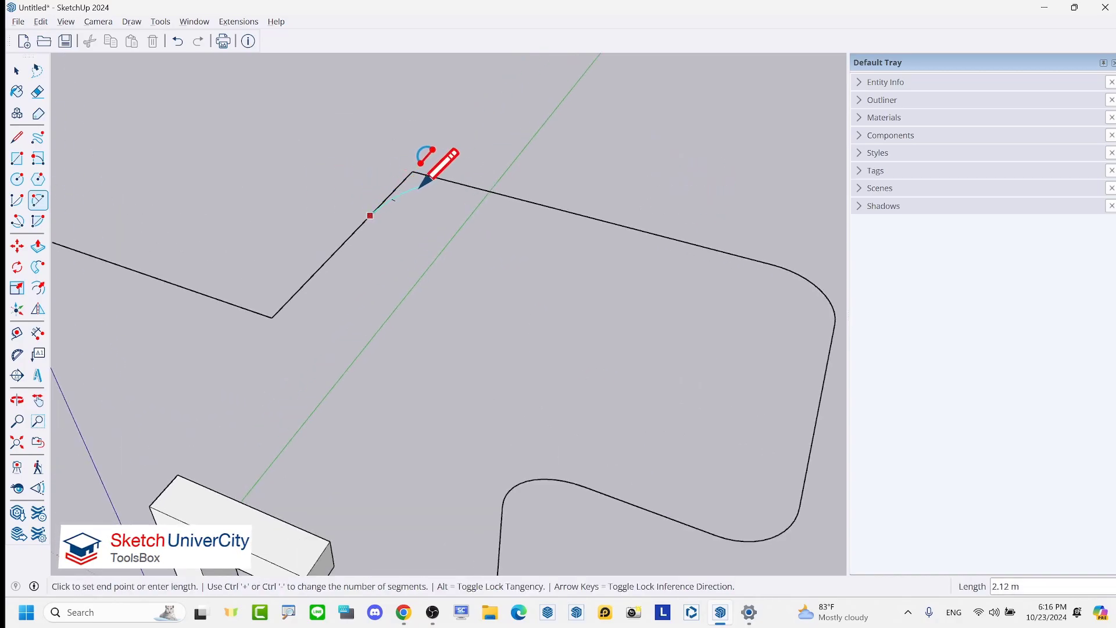
left_click(490, 191)
left_click(197, 292)
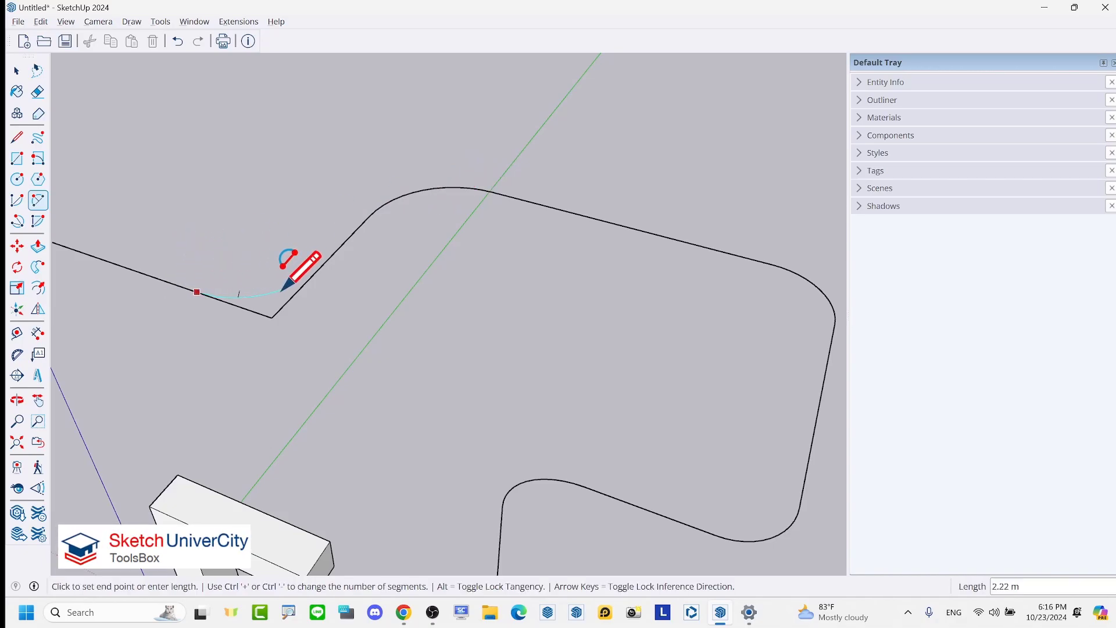
left_click(322, 265)
scroll(482, 192, "down", 5)
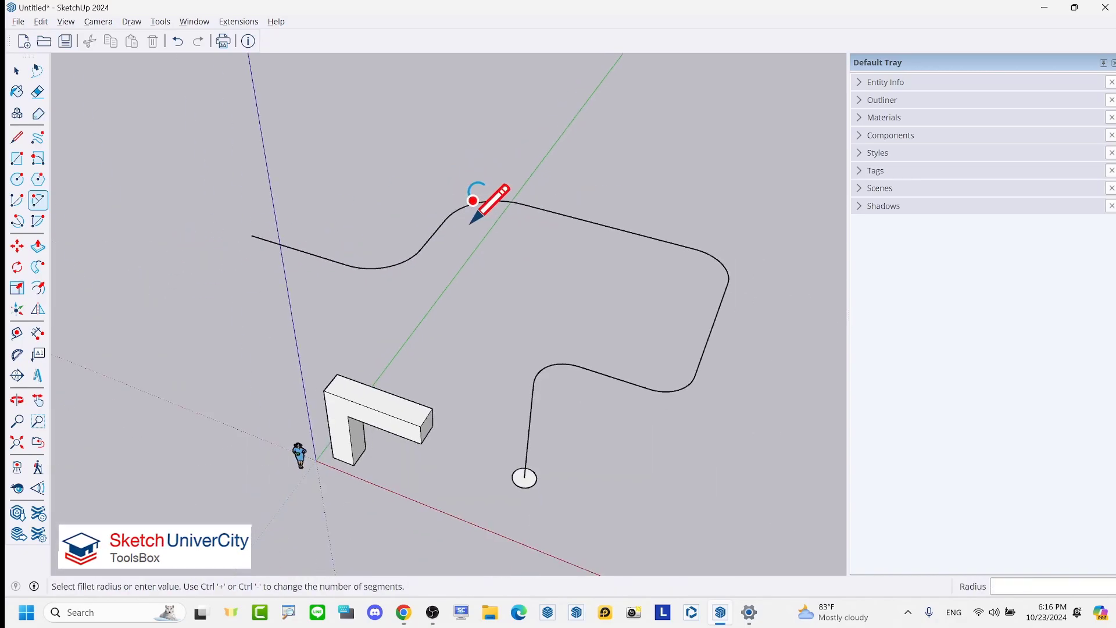
middle_click_drag(482, 192, 548, 286)
scroll(626, 377, "up", 3)
key("space")
middle_click_drag(626, 377, 564, 355)
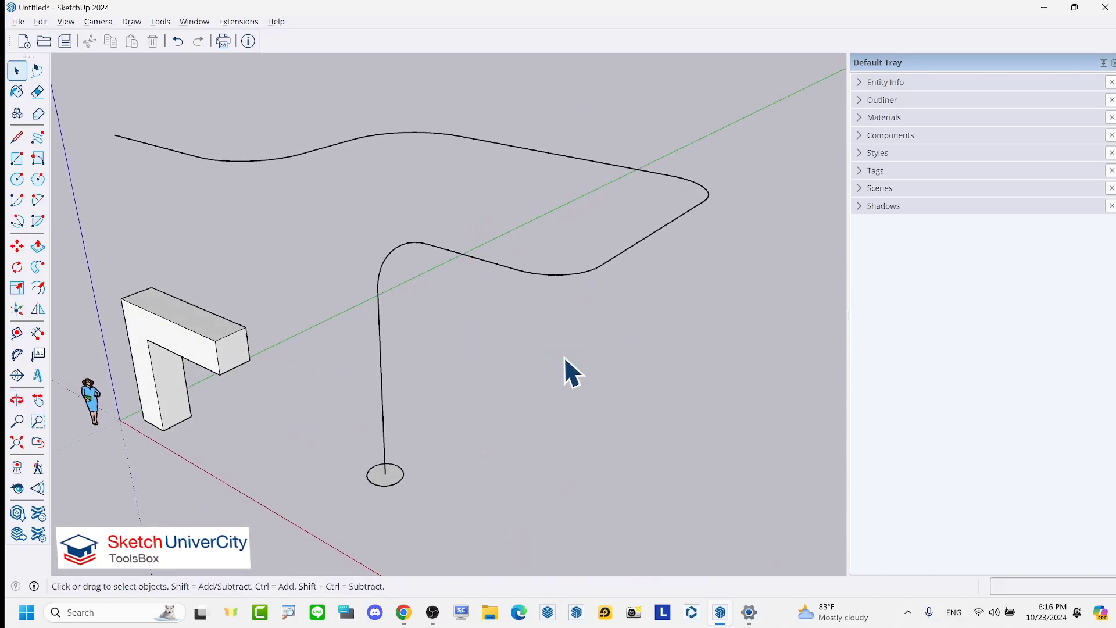
left_click_drag(740, 332, 463, 188)
triple_click(495, 267)
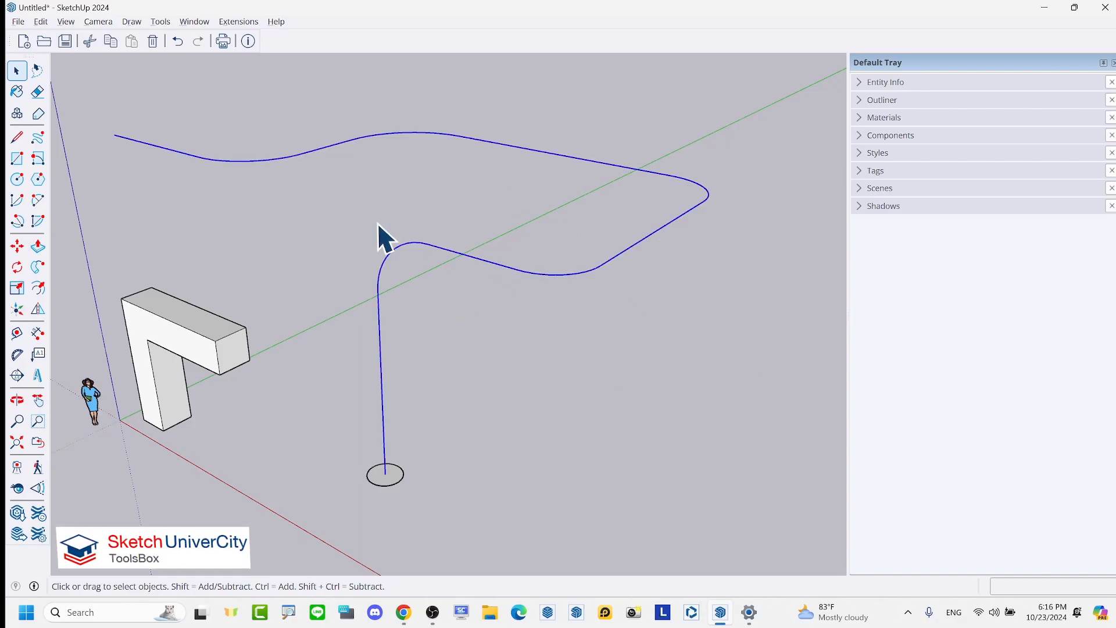
left_click(38, 267)
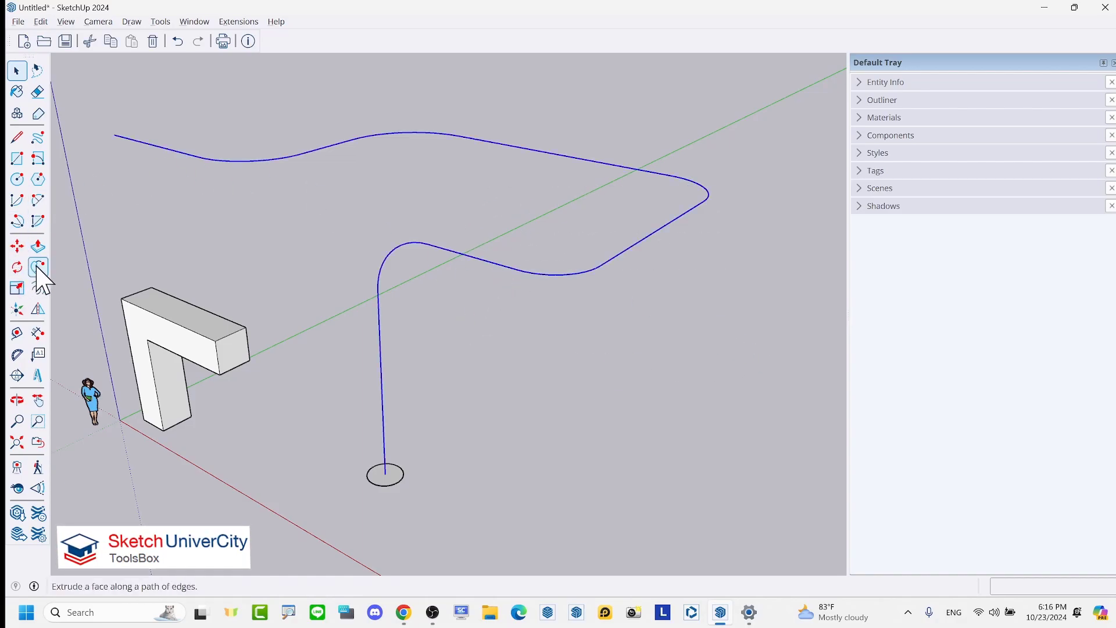
left_click(384, 483)
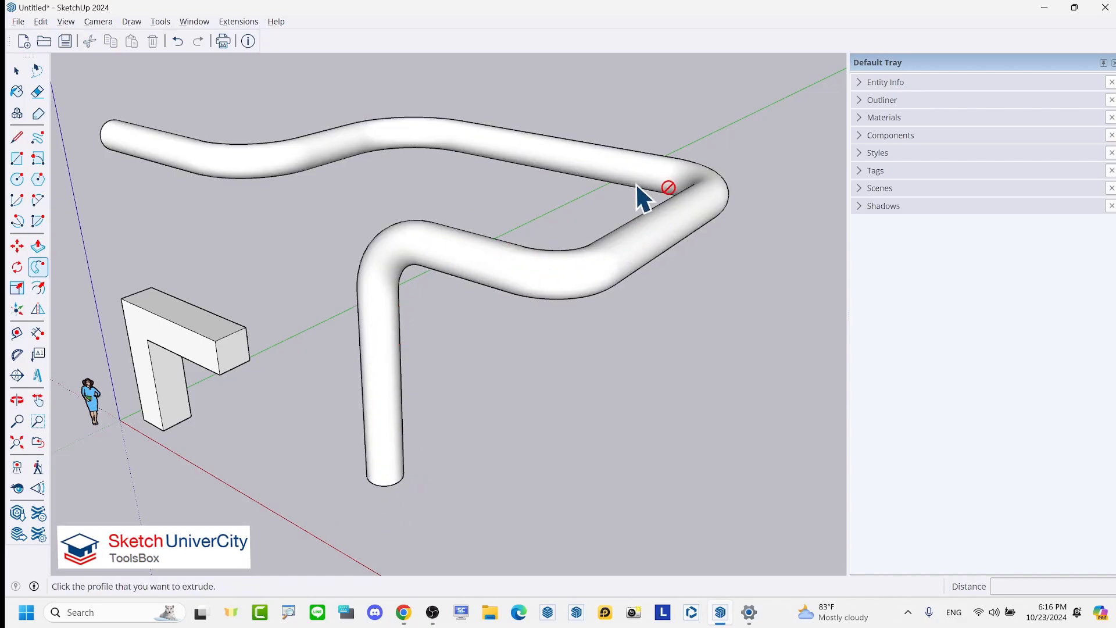
left_click(178, 42)
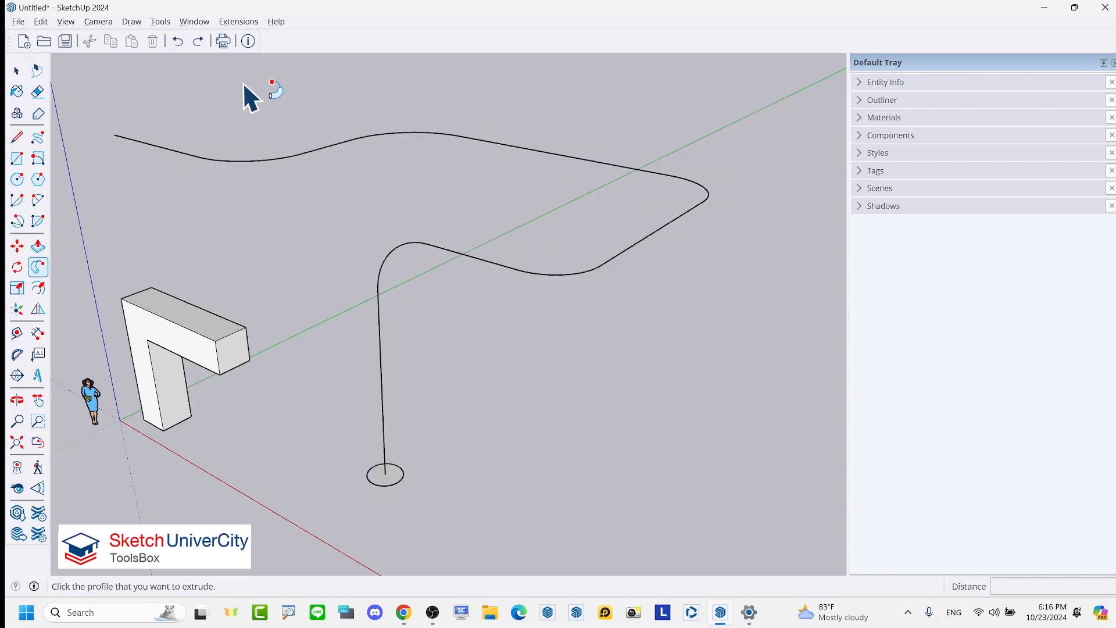
key("space")
mouse_move(464, 221)
middle_mouse_down()
mouse_move(529, 383)
mouse_move(471, 374)
middle_mouse_up()
middle_click_drag(558, 406, 328, 277)
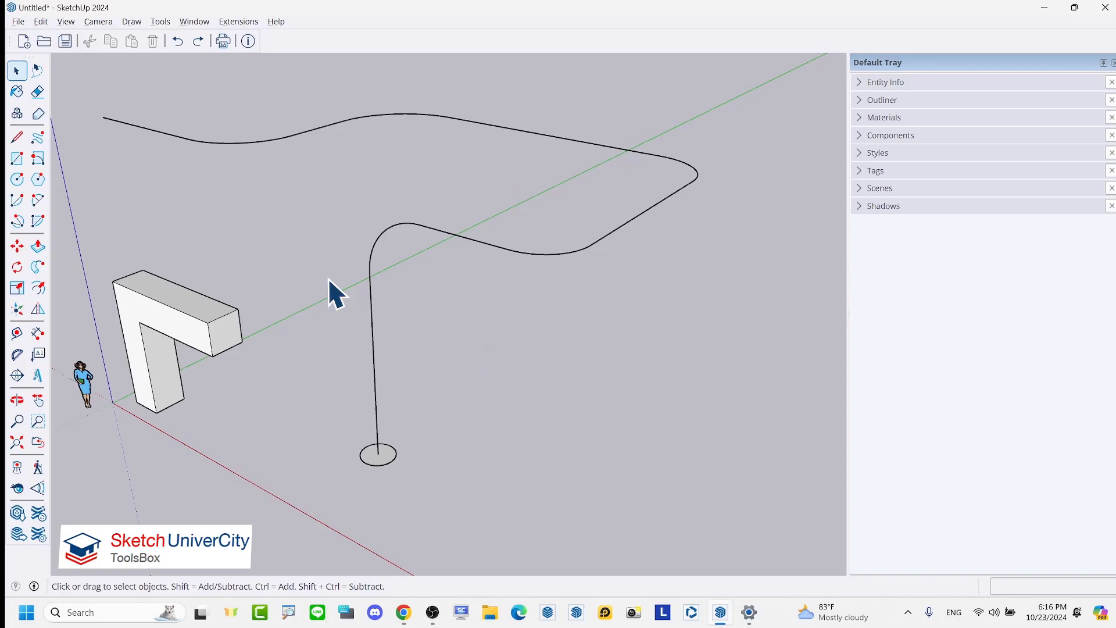
left_click(38, 267)
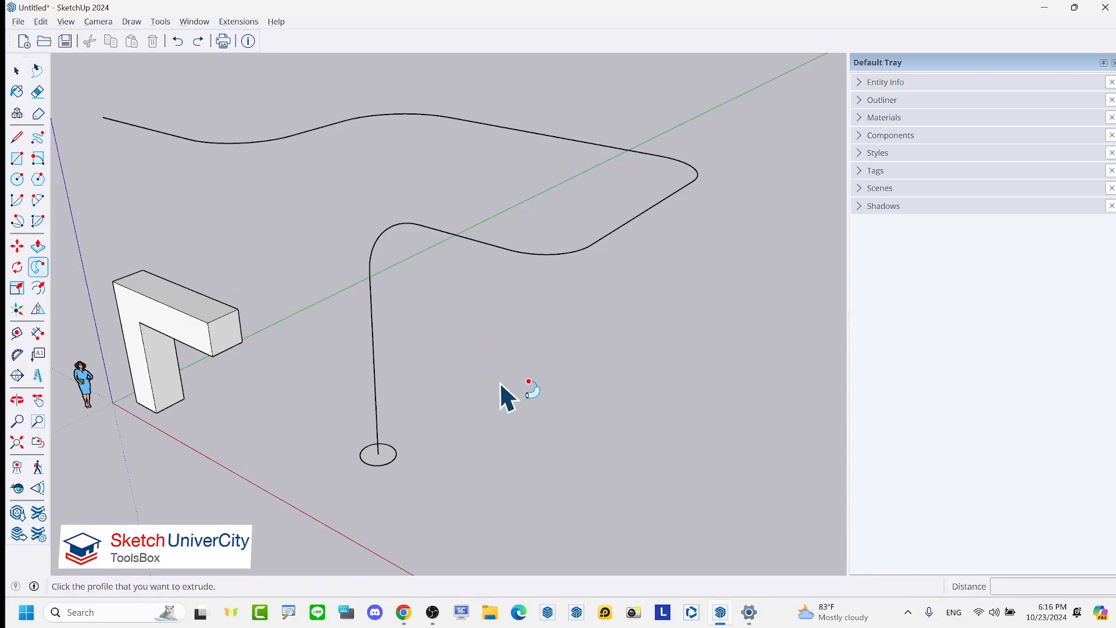
scroll(499, 384, "up", 1)
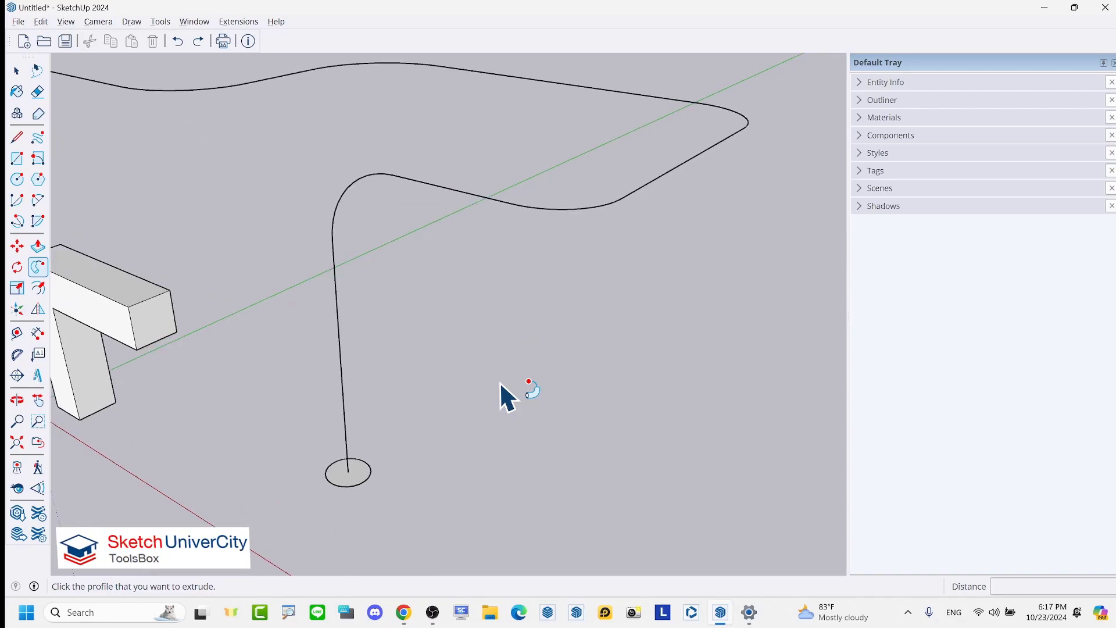
left_click(364, 478)
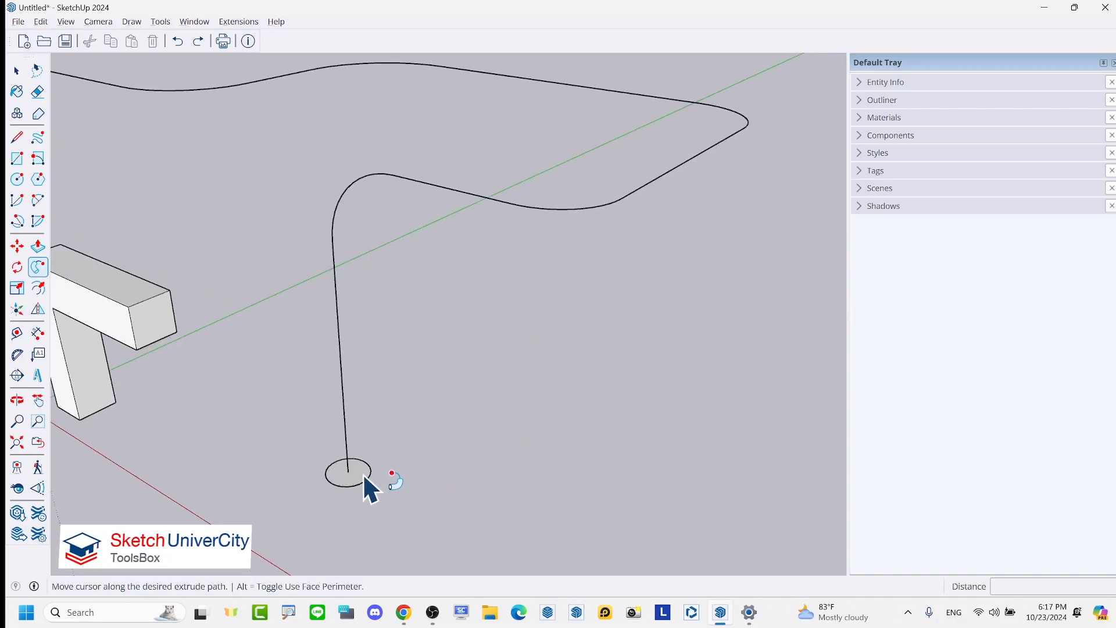
scroll(364, 478, "down", 1)
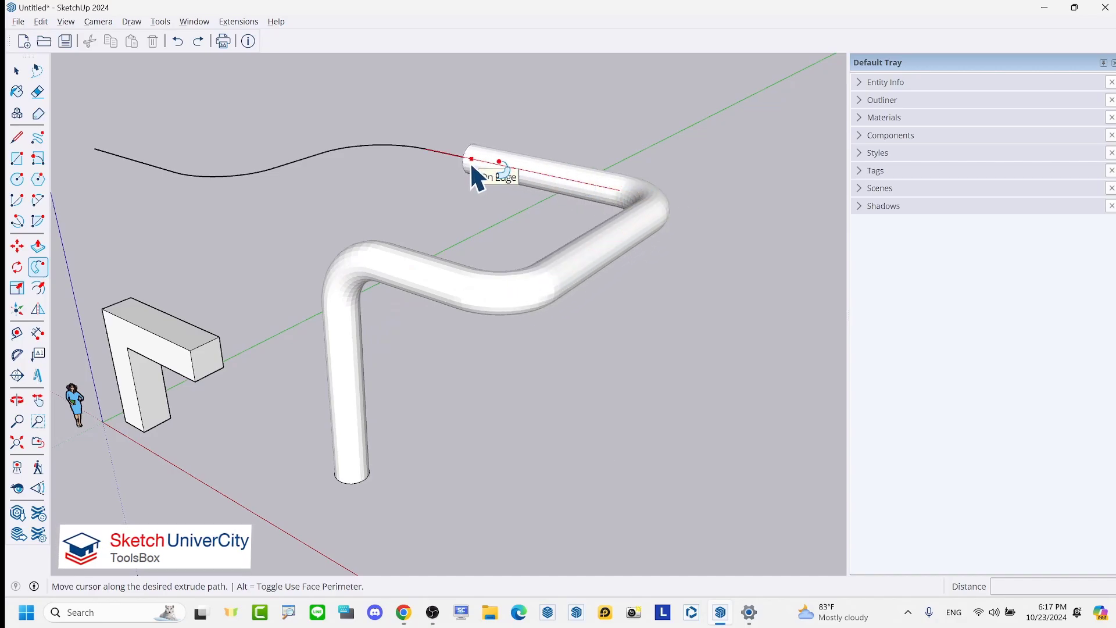
left_click(470, 162)
mouse_move(374, 307)
middle_mouse_down()
mouse_move(871, 268)
mouse_move(388, 254)
mouse_move(331, 401)
middle_mouse_up()
left_click(407, 229)
mouse_move(386, 236)
middle_mouse_down()
mouse_move(598, 242)
mouse_move(341, 294)
middle_mouse_up()
mouse_move(317, 356)
middle_mouse_down()
mouse_move(469, 312)
mouse_move(406, 250)
mouse_move(555, 358)
middle_mouse_up()
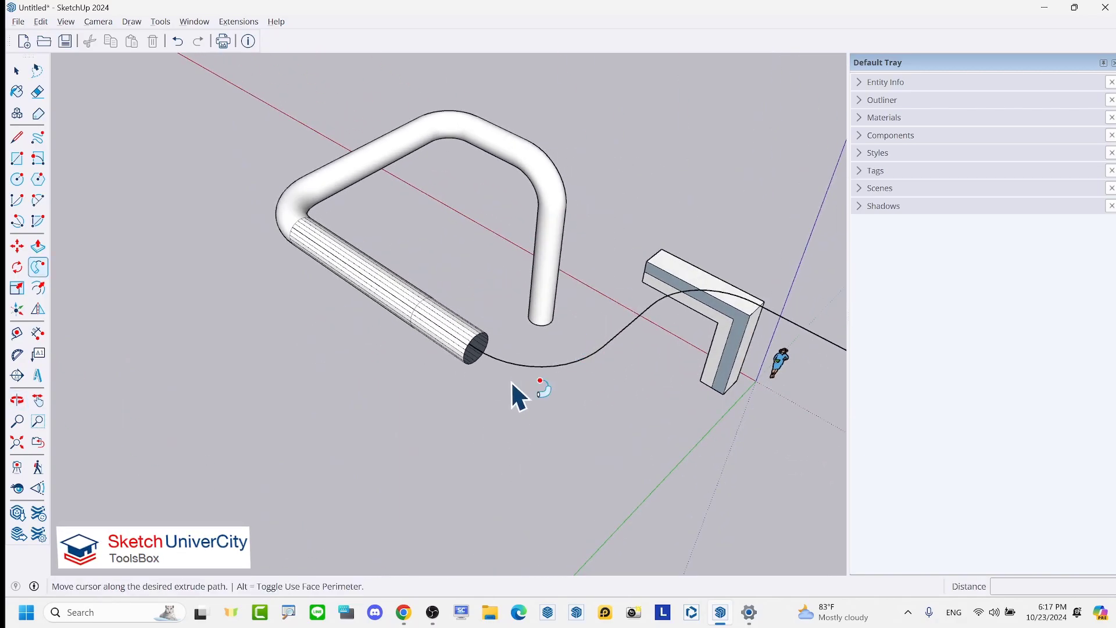
mouse_move(518, 391)
middle_mouse_down()
mouse_move(373, 307)
mouse_move(523, 289)
mouse_move(209, 64)
mouse_move(382, 117)
mouse_move(449, 225)
mouse_move(440, 243)
mouse_move(511, 254)
mouse_move(507, 268)
middle_mouse_up()
left_click(192, 58)
- Undo the old tube, select the whole path, and sweep the circle along it with Follow Me
left_click(177, 42)
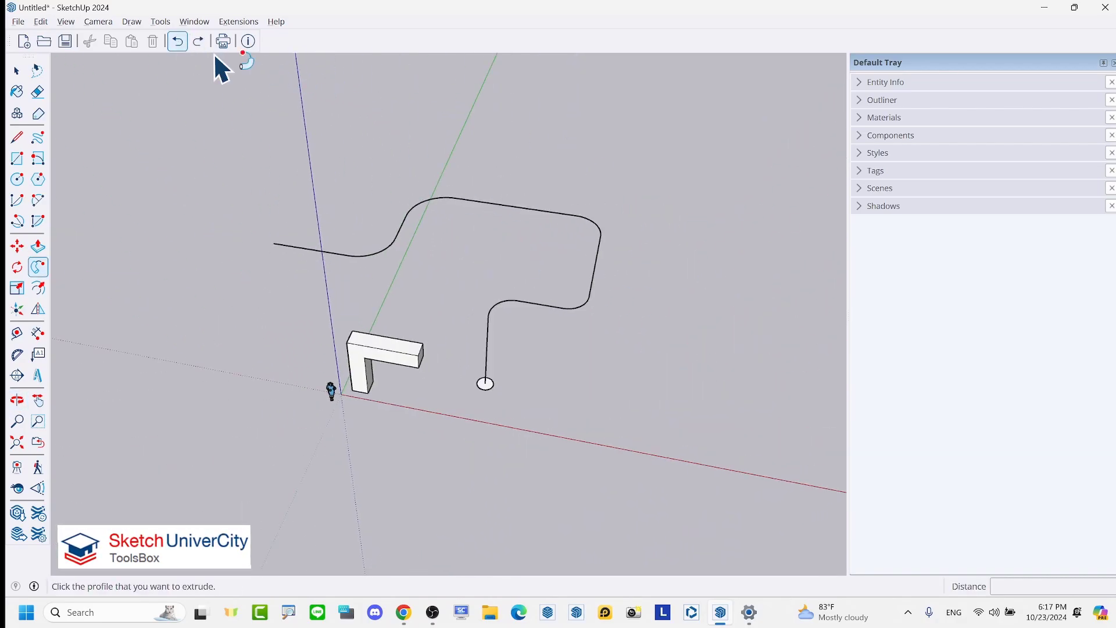
mouse_move(221, 69)
middle_mouse_down()
mouse_move(456, 182)
mouse_move(564, 291)
mouse_move(536, 319)
mouse_move(497, 290)
middle_mouse_up()
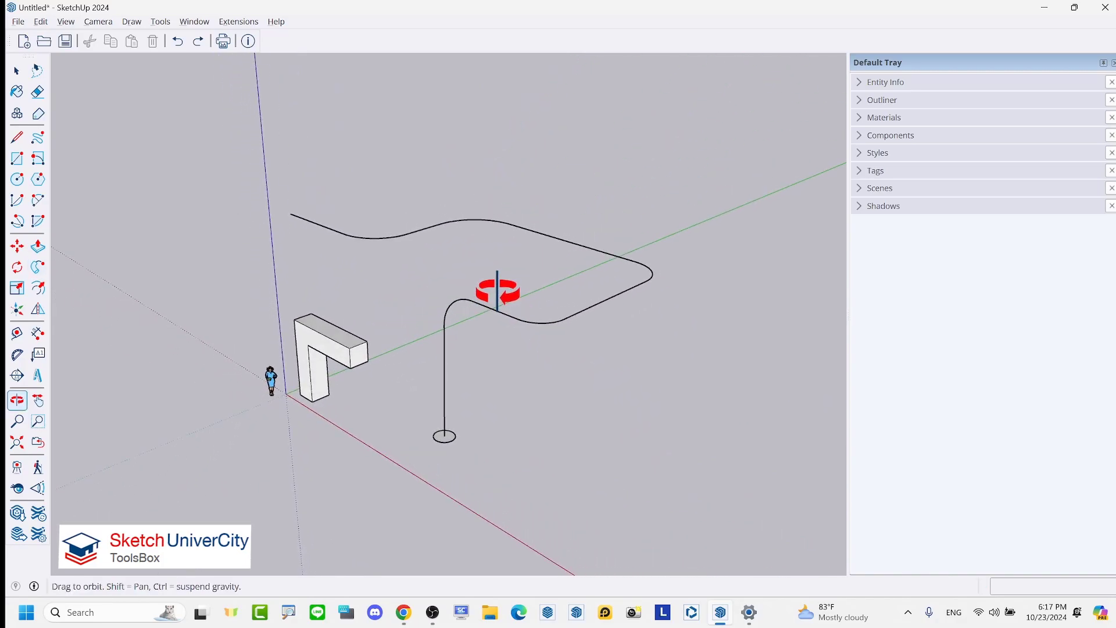
key("space")
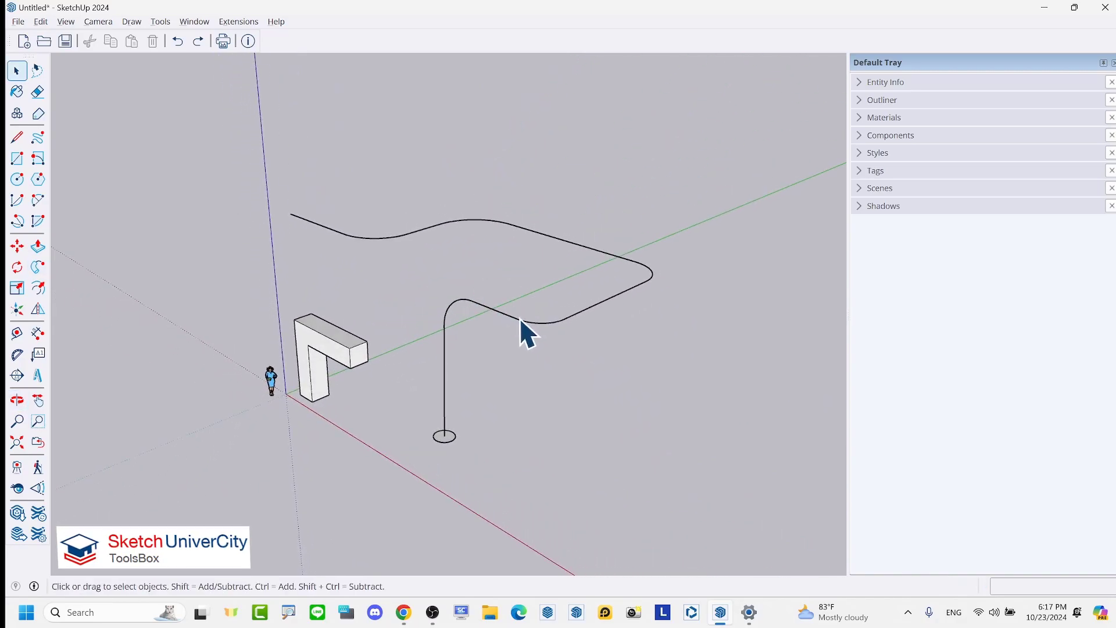
triple_click(520, 320)
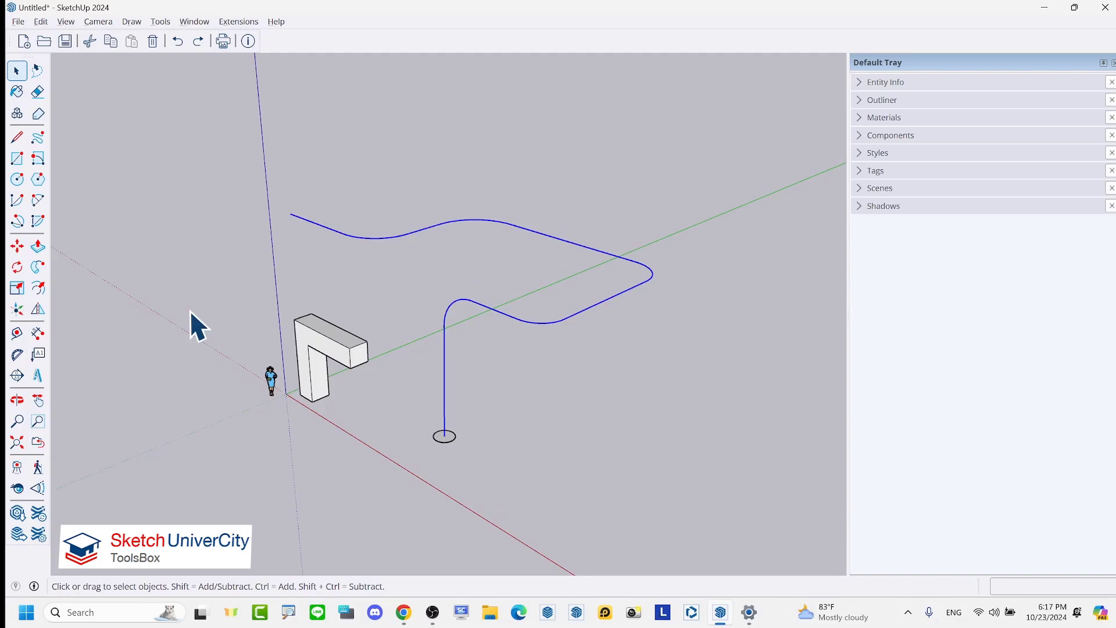
left_click(38, 266)
scroll(515, 520, "up", 2)
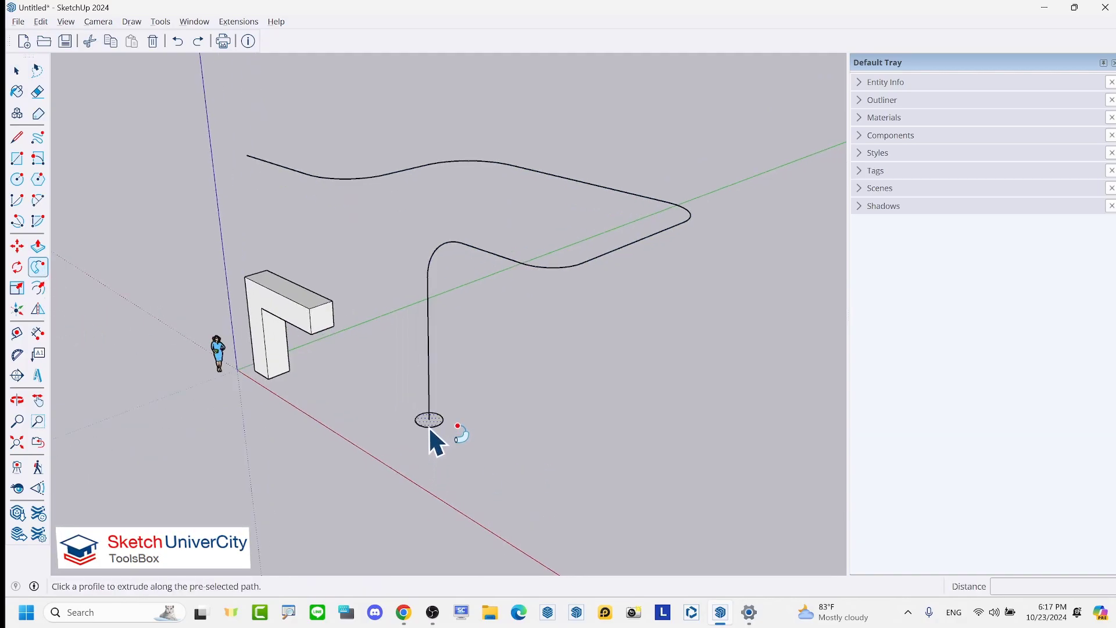
left_click(430, 428)
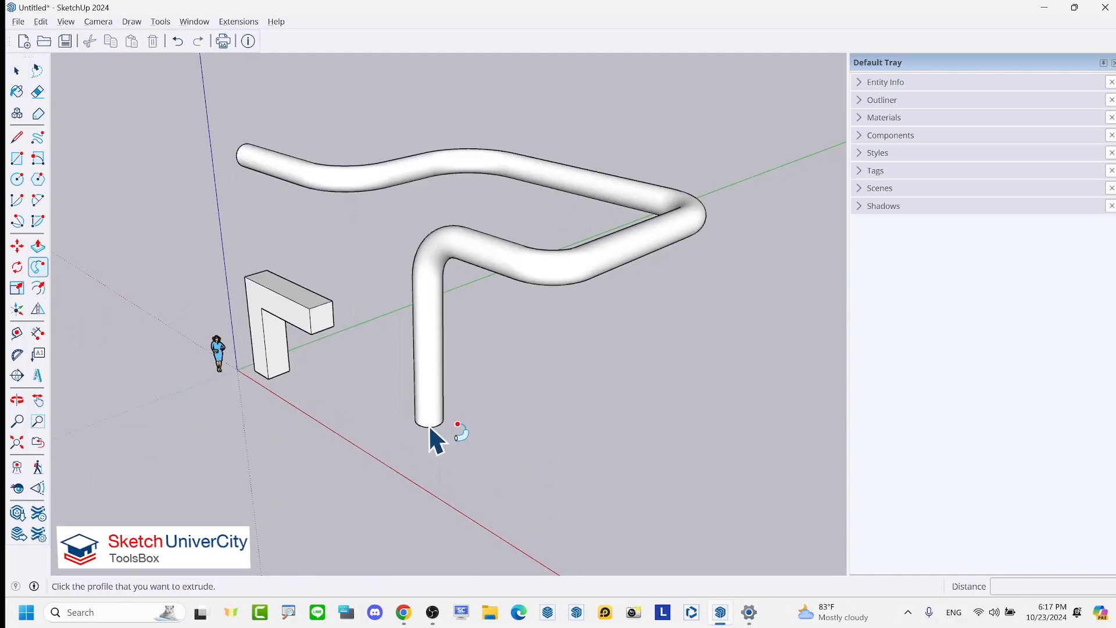
- Undo that sweep, then redo Follow Me tracing the circle to the path's far end
left_click(178, 41)
scroll(430, 416, "up", 1)
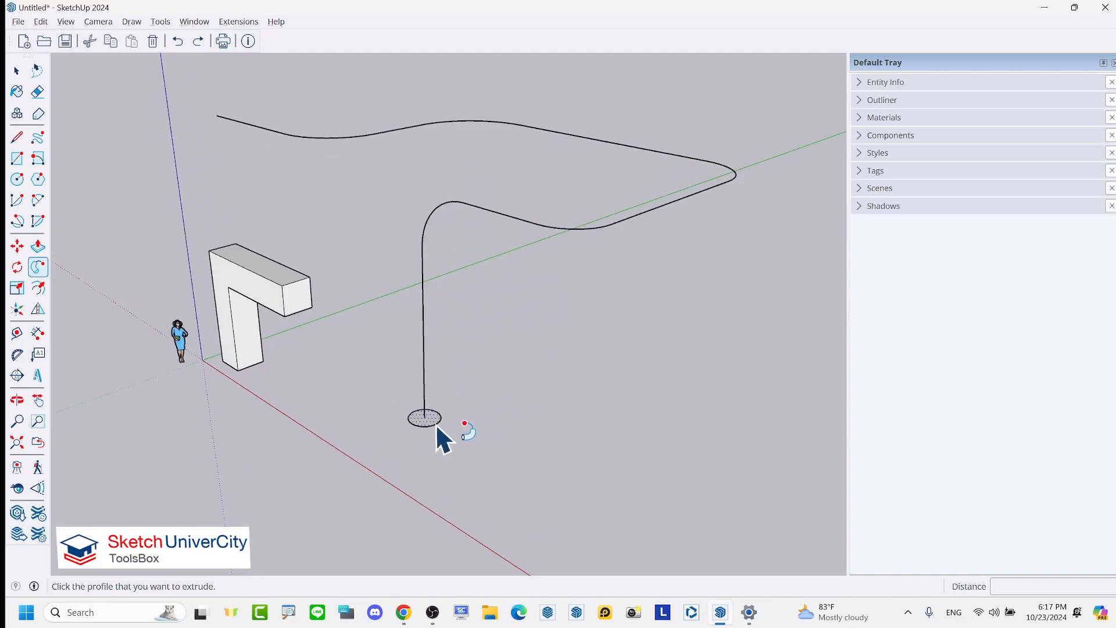
left_click(436, 426)
scroll(436, 428, "down", 2)
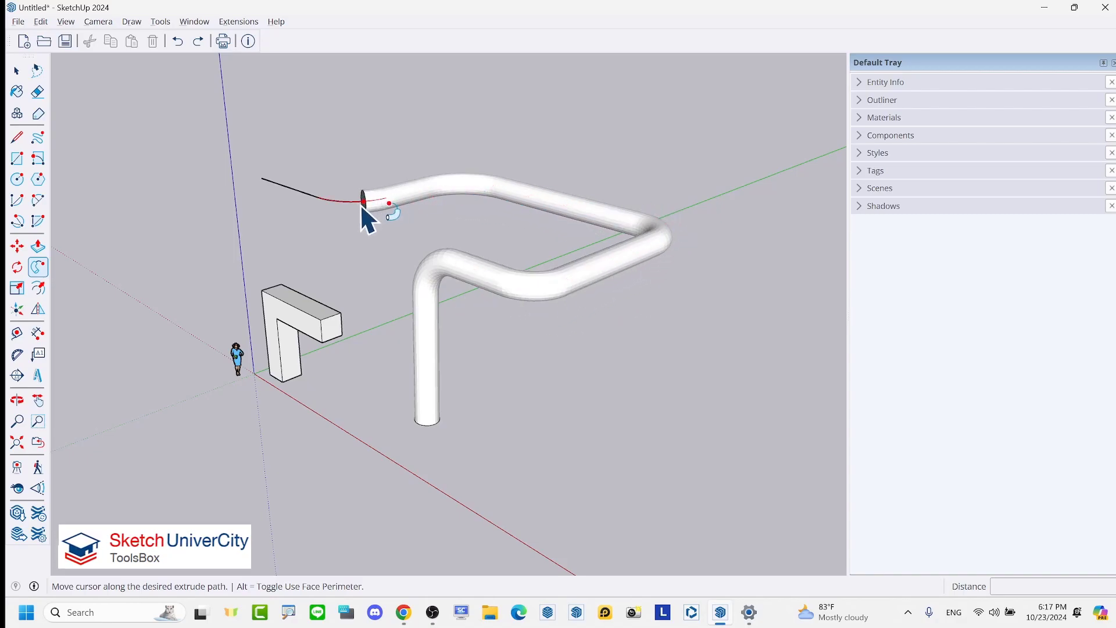
left_click(259, 180)
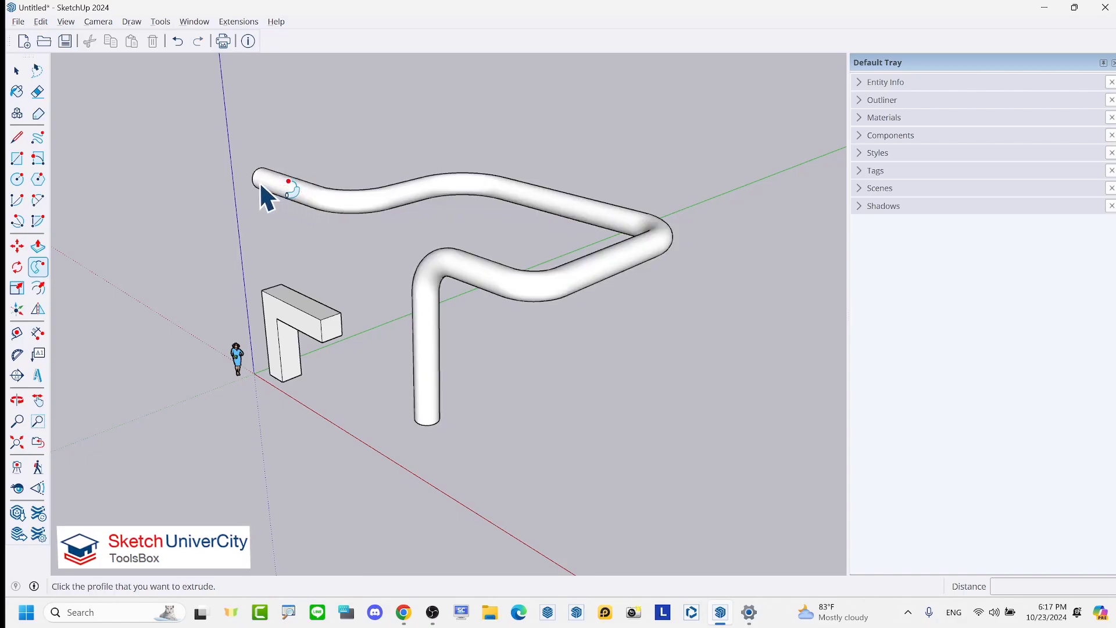
mouse_move(262, 182)
middle_mouse_down()
mouse_move(654, 301)
mouse_move(343, 301)
mouse_move(299, 291)
middle_mouse_up()
key("space")
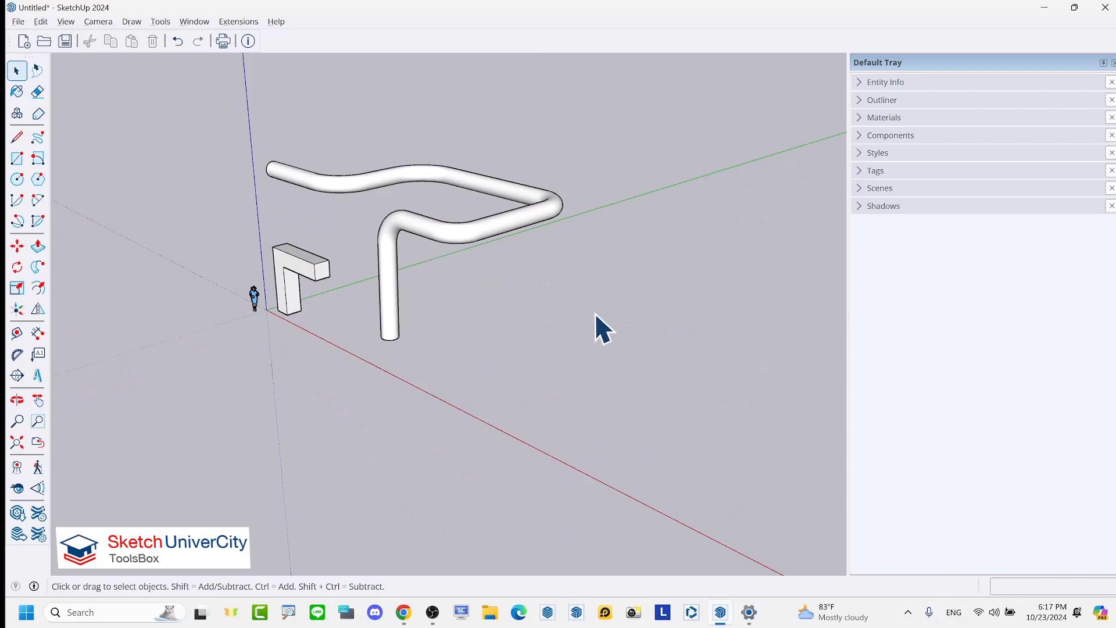
- Hide the tube and the L-shaped block to clear the scene
left_click_drag(273, 126, 267, 115)
right_click(323, 177)
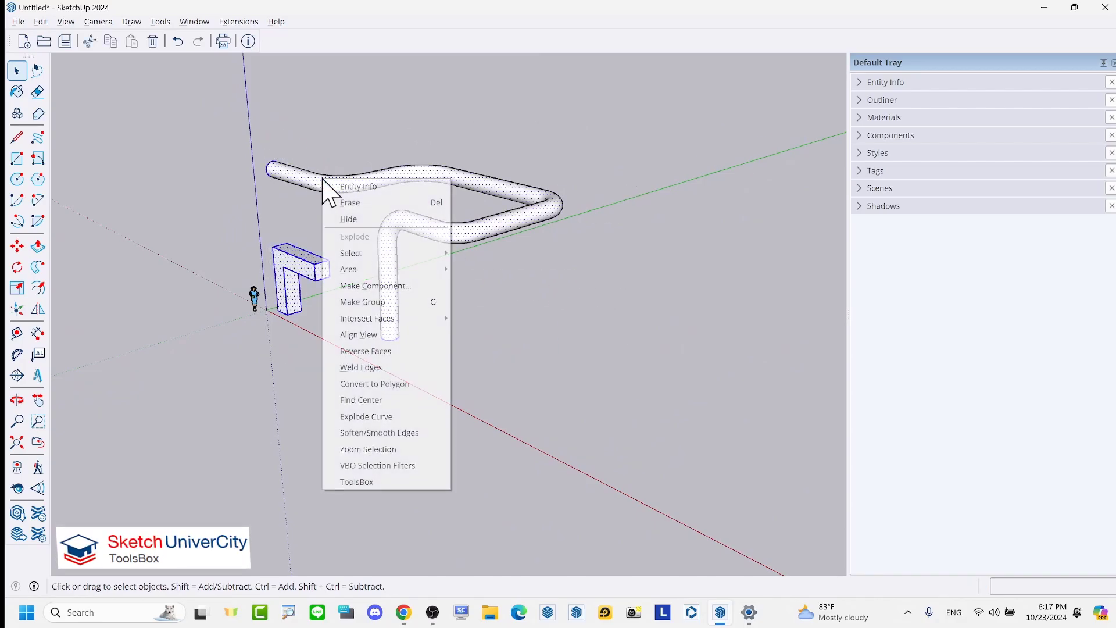
left_click(399, 219)
mouse_move(437, 281)
middle_mouse_down()
mouse_move(479, 404)
mouse_move(274, 277)
mouse_move(314, 395)
mouse_move(354, 364)
middle_mouse_up()
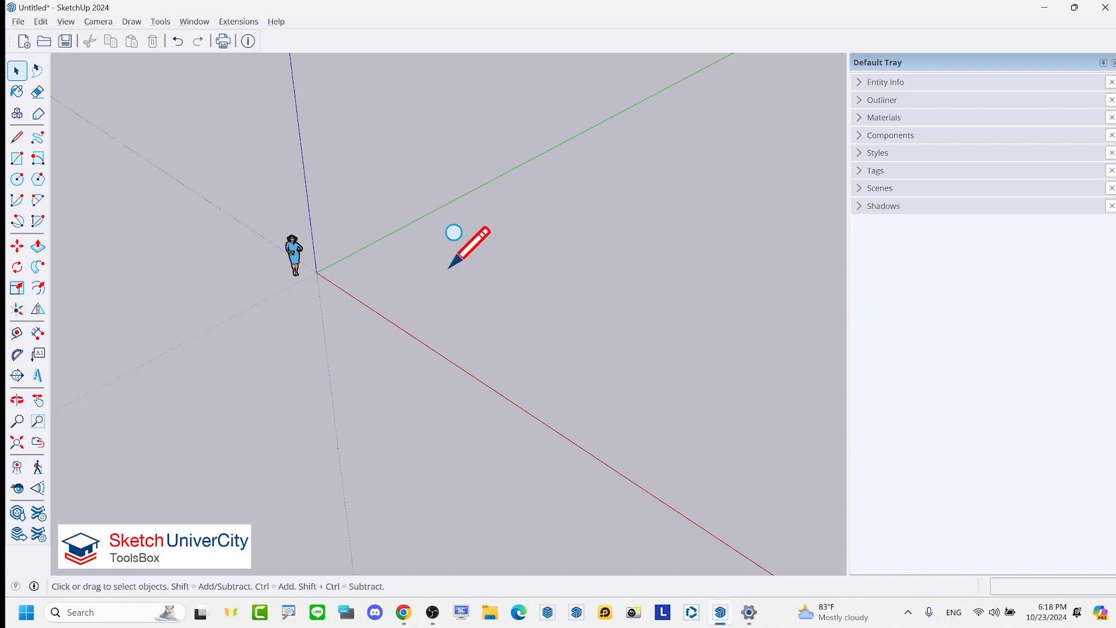
- Draw two overlapping rectangles on the ground to form a stepped floor outline
key("c")
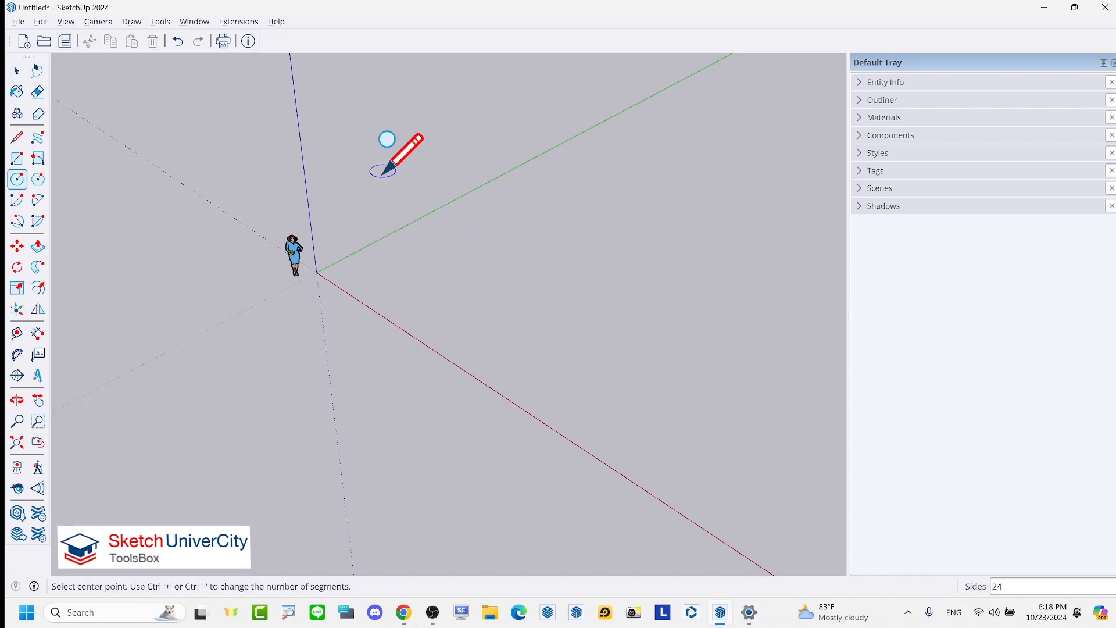
key("r")
left_click(382, 266)
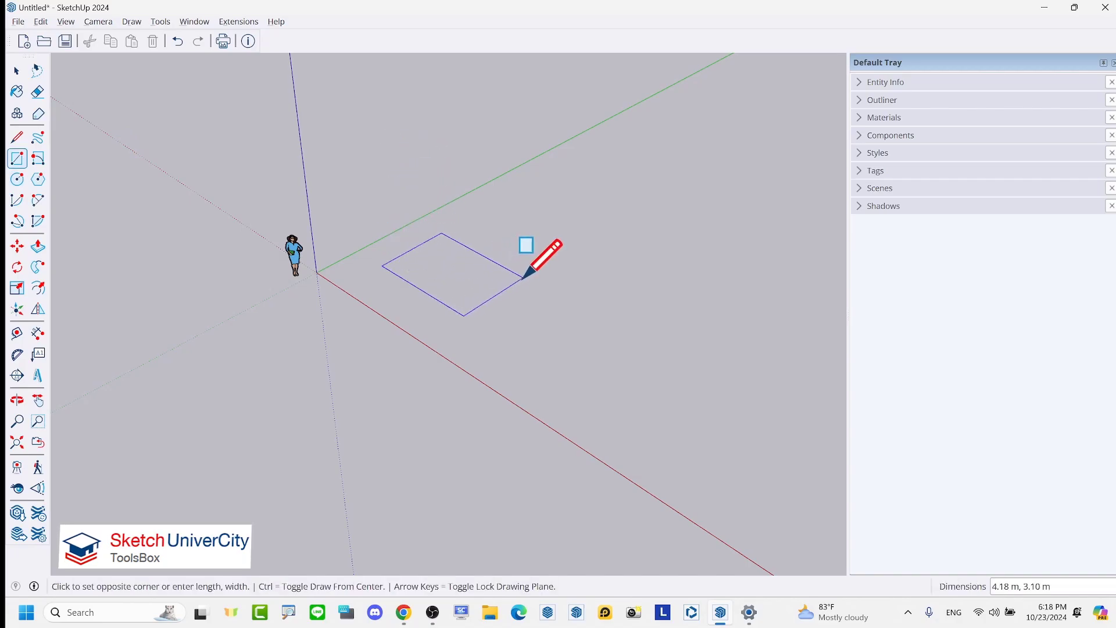
scroll(432, 299, "down", 2)
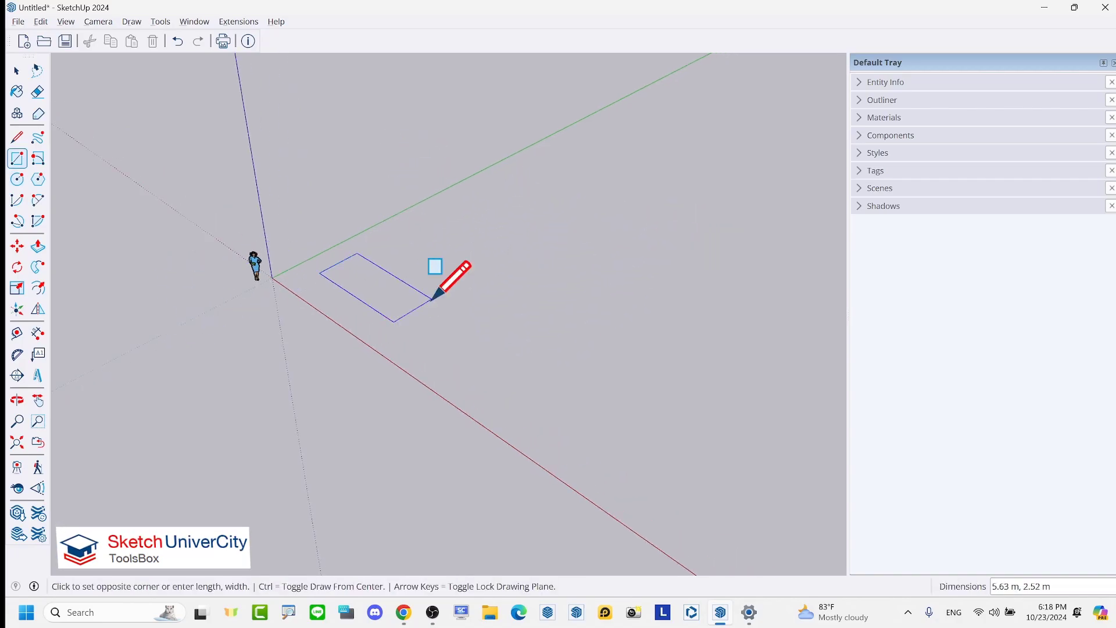
left_click(650, 263)
scroll(520, 355, "up", 2)
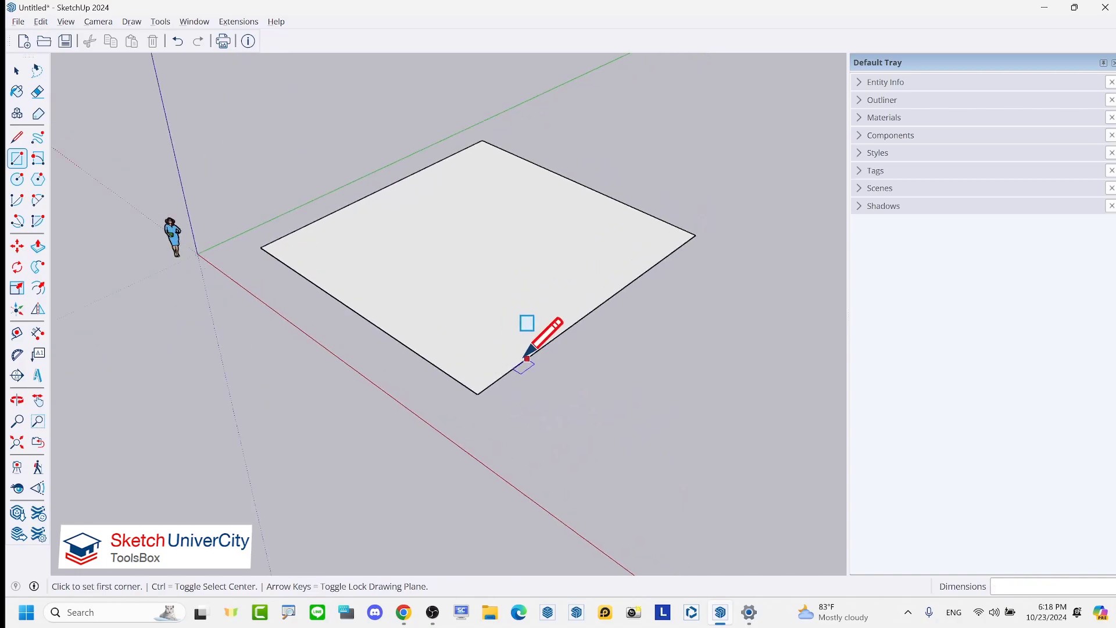
left_click(527, 359)
left_click(726, 335)
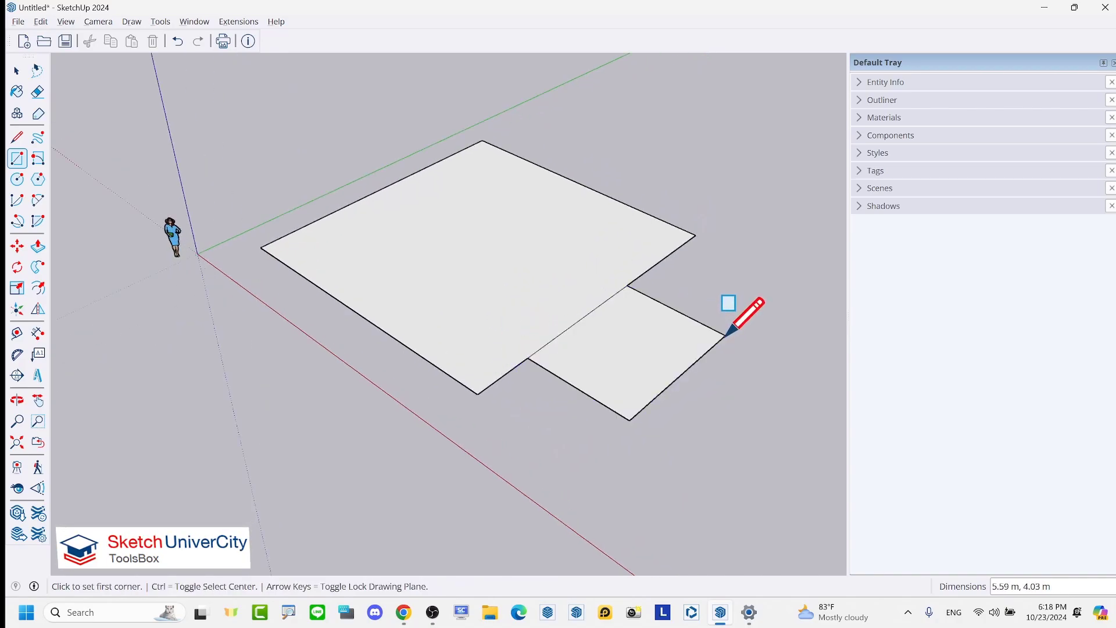
- Erase the dividing edge so the two rectangles merge into one face
key("e")
left_click(581, 318)
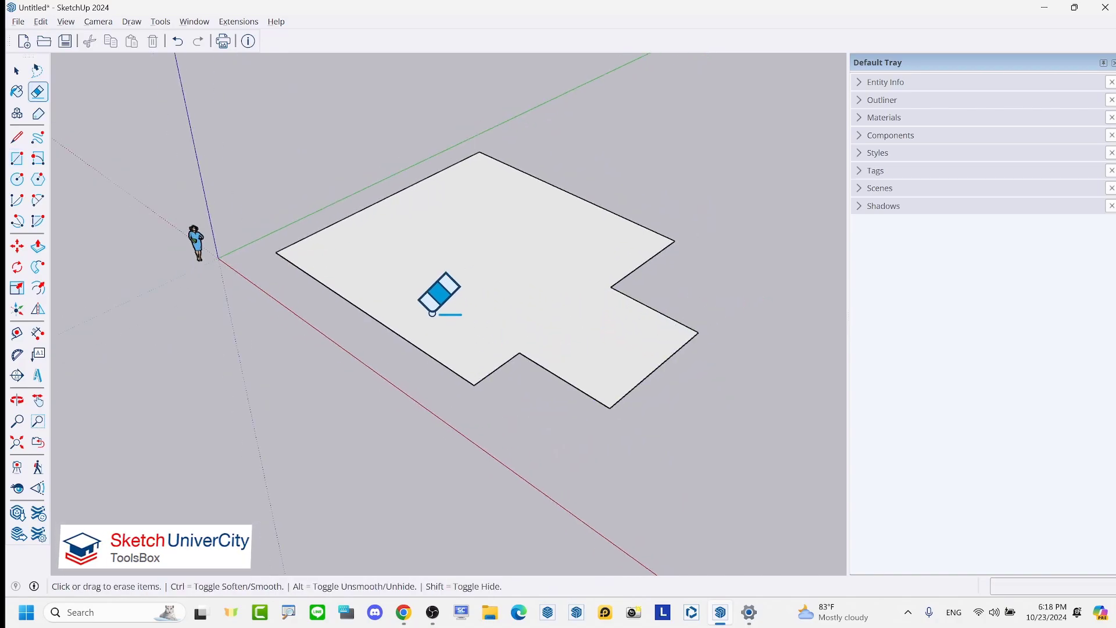
mouse_move(436, 294)
middle_mouse_down()
mouse_move(499, 269)
mouse_move(569, 326)
middle_mouse_up()
key("space")
scroll(518, 281, "up", 2)
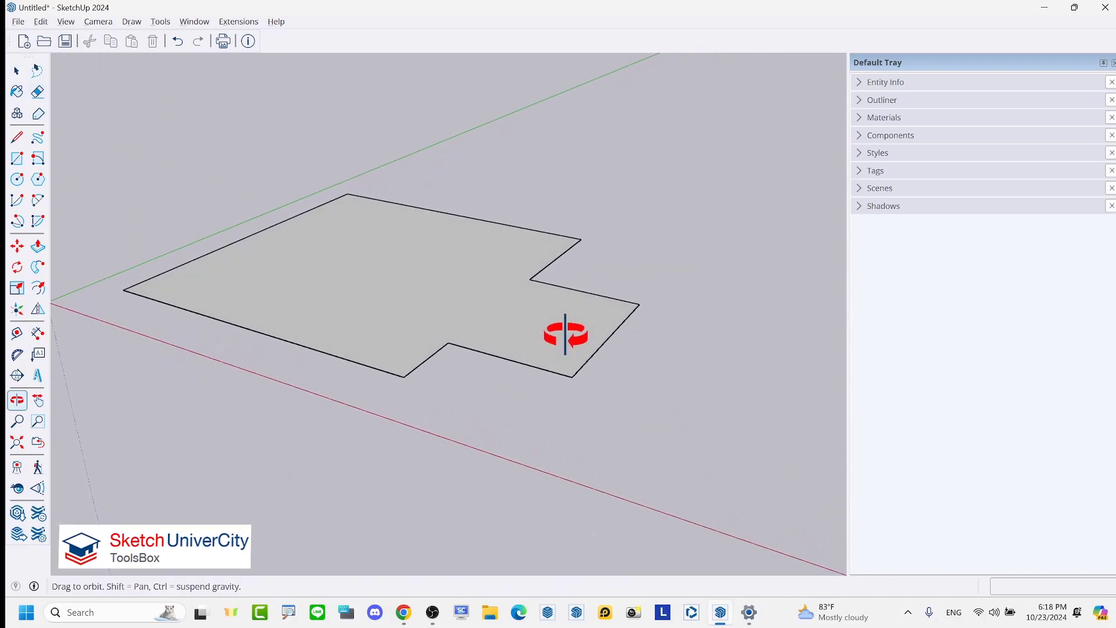
- Start a vertical profile at the floor's front corner, drawing its outer left and bottom edges
scroll(585, 375, "up", 2)
scroll(584, 375, "down", 2)
mouse_move(585, 375)
middle_mouse_down()
mouse_move(505, 366)
mouse_move(585, 378)
mouse_move(605, 361)
mouse_move(611, 374)
middle_mouse_up()
scroll(584, 378, "up", 2)
scroll(598, 388, "up", 2)
scroll(607, 369, "down", 2)
scroll(607, 367, "down", 2)
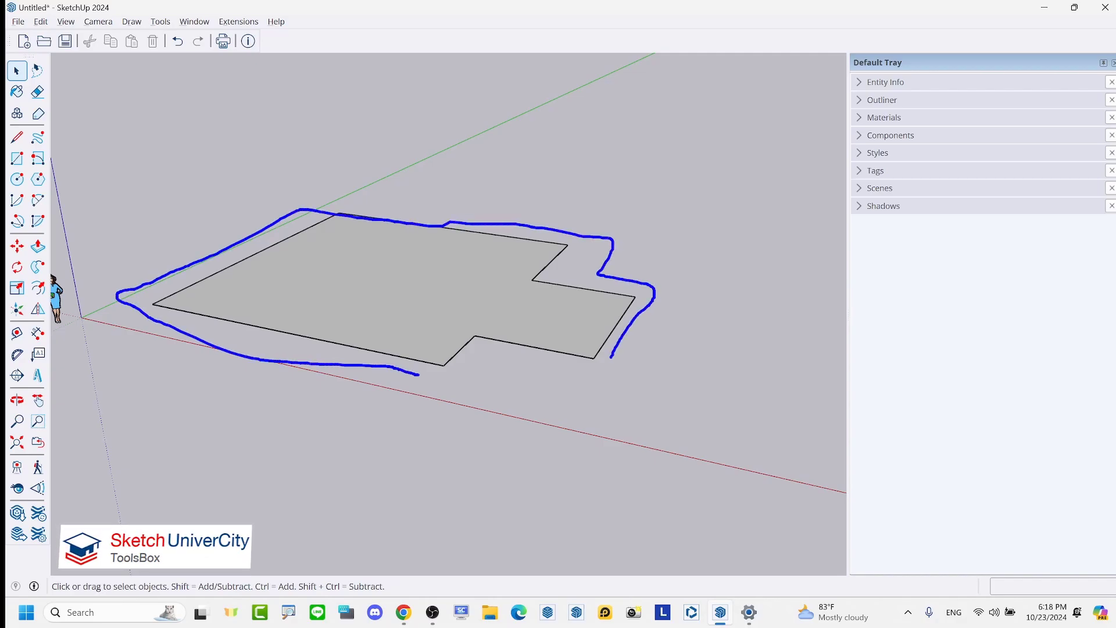
scroll(646, 391, "up", 3)
mouse_move(702, 364)
middle_mouse_down()
mouse_move(588, 341)
mouse_move(534, 361)
middle_mouse_up()
scroll(528, 348, "up", 1)
scroll(515, 347, "up", 1)
key("l")
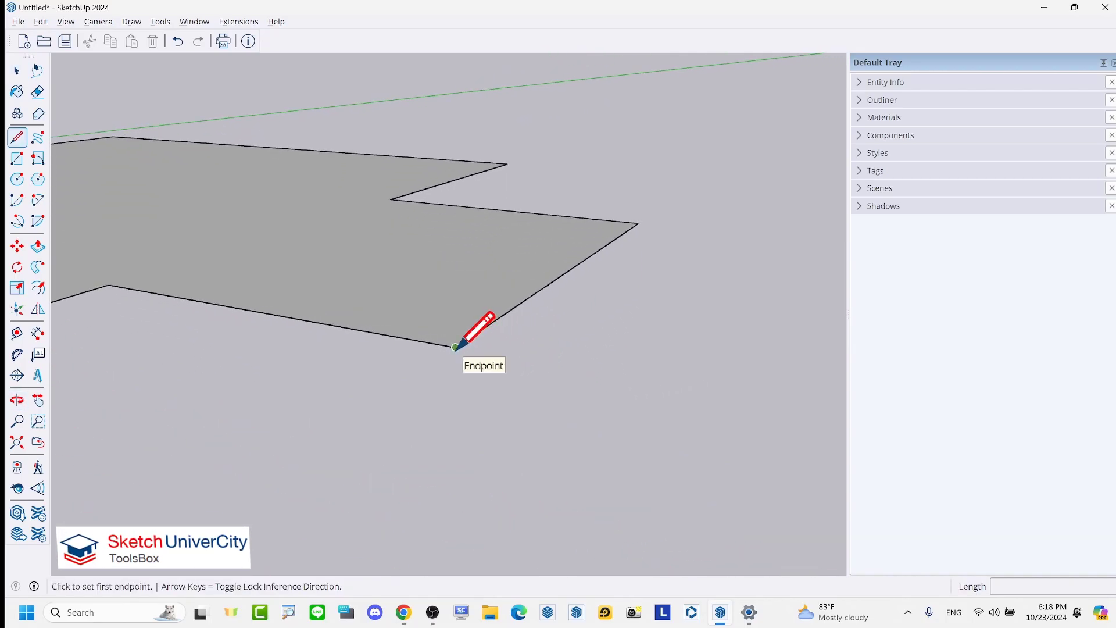
left_click(455, 347)
left_click(456, 413)
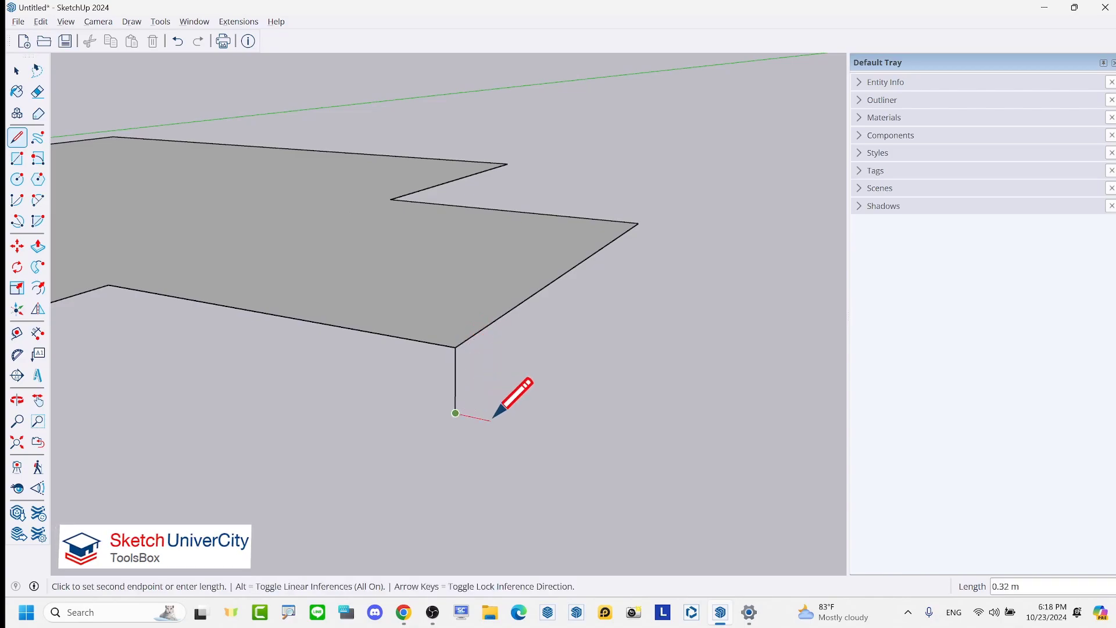
left_click(529, 429)
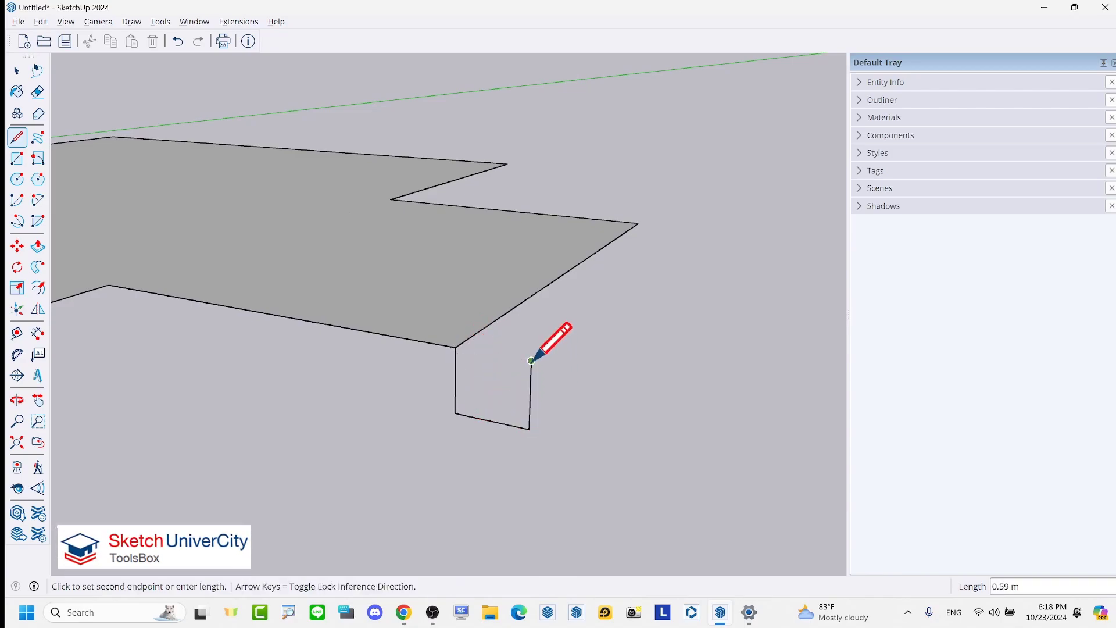
scroll(531, 361, "up", 1)
- Draw the inner edges to close the U outline into an upright face
left_click(512, 358)
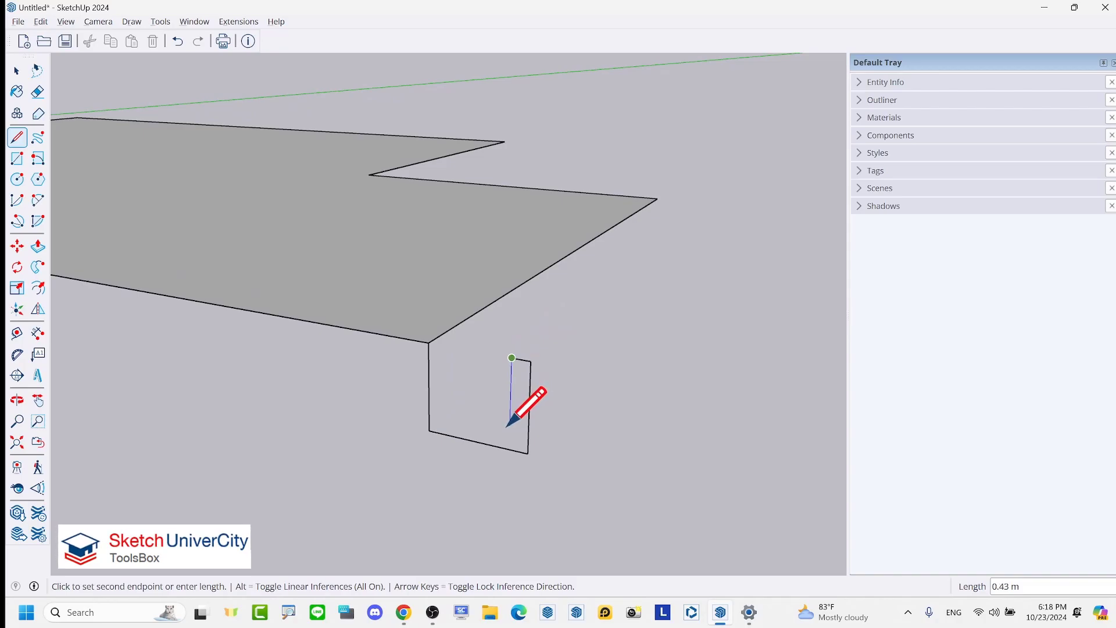
left_click(510, 425)
left_click(450, 414)
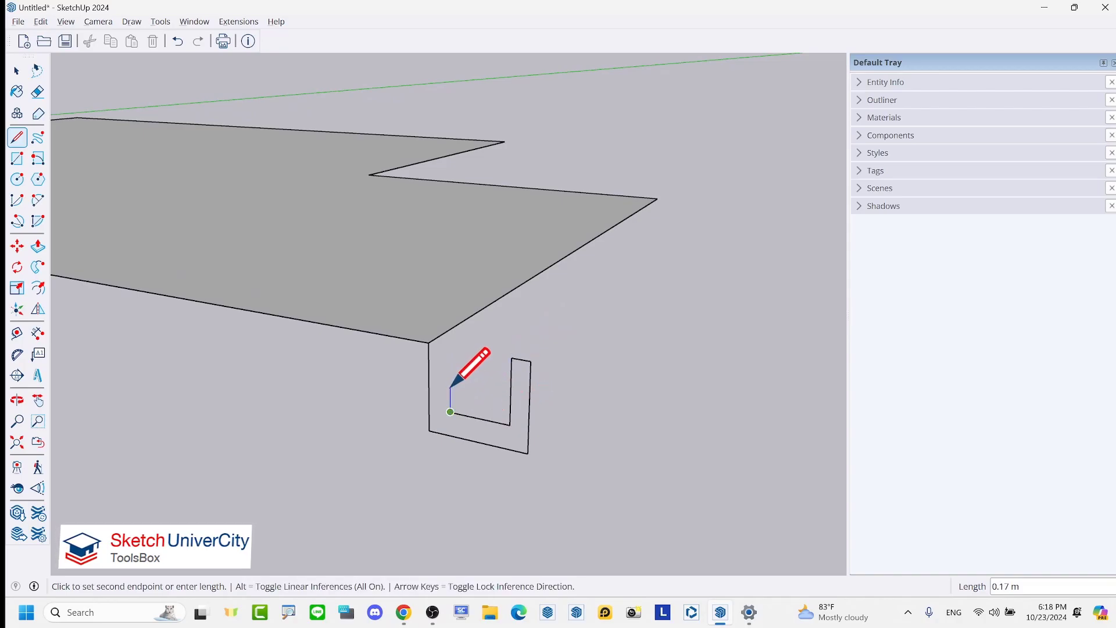
left_click(450, 348)
left_click(429, 343)
scroll(465, 331, "down", 3)
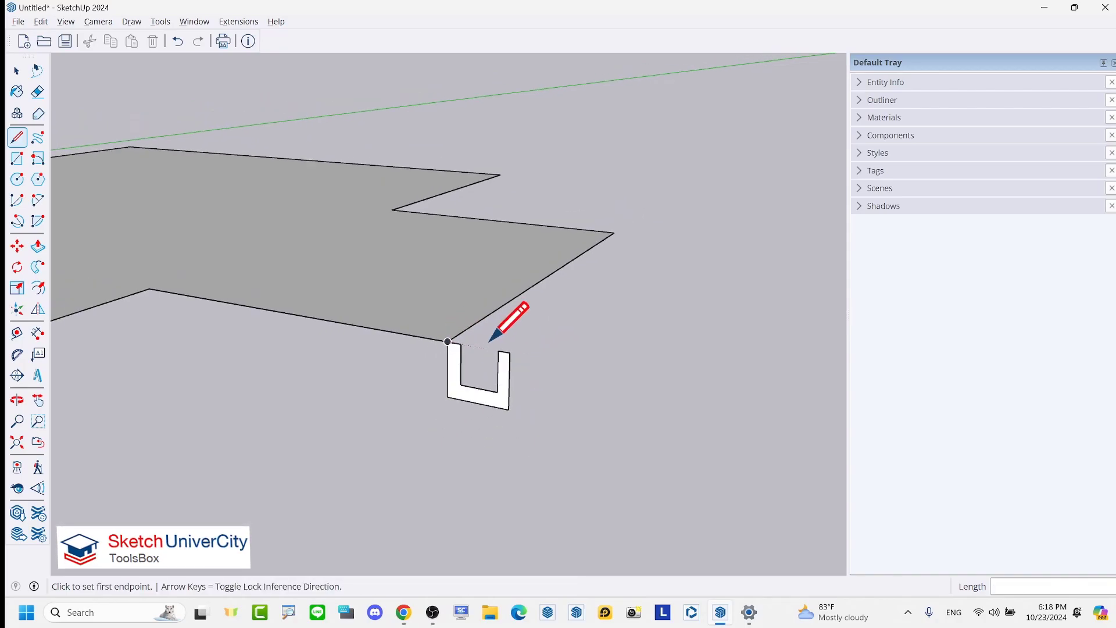
key("space")
mouse_move(602, 339)
middle_mouse_down()
mouse_move(435, 373)
mouse_move(517, 349)
middle_mouse_up()
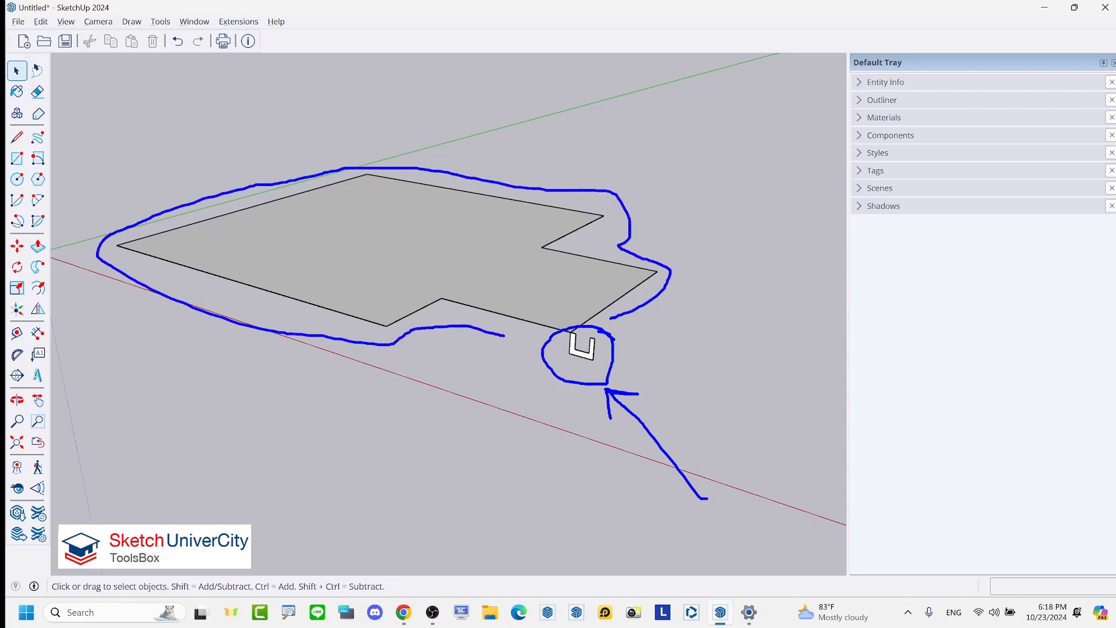
key("Escape")
- Select the stepped floor face as the sweep path
middle_click_drag(609, 392, 564, 274)
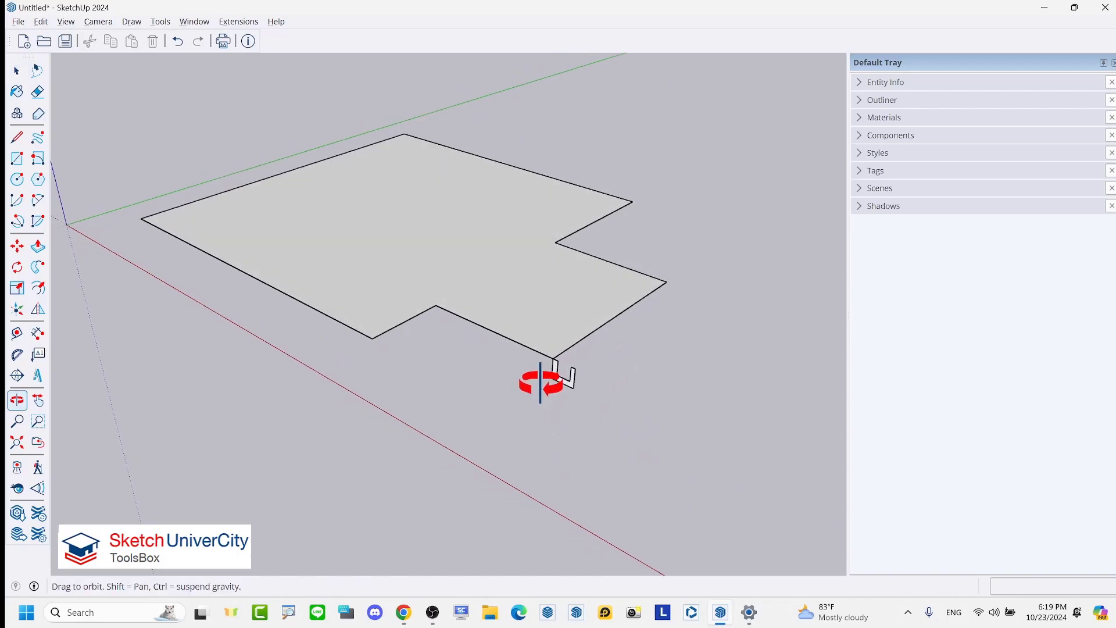
middle_click_drag(475, 326, 299, 255)
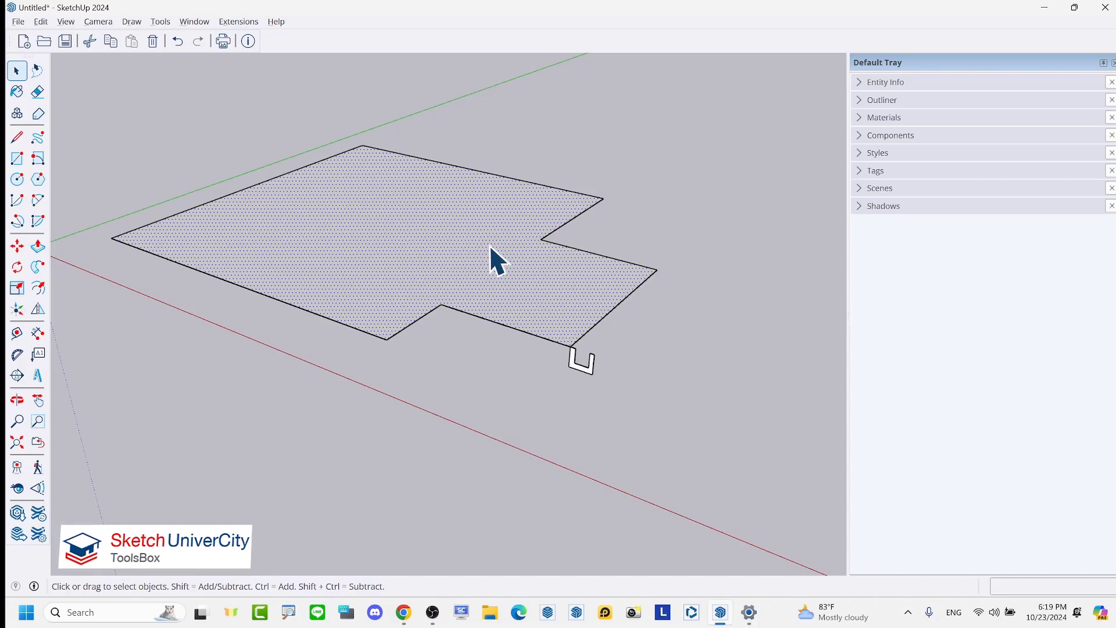
left_click(518, 418)
middle_click_drag(518, 419, 524, 385)
left_click(436, 217)
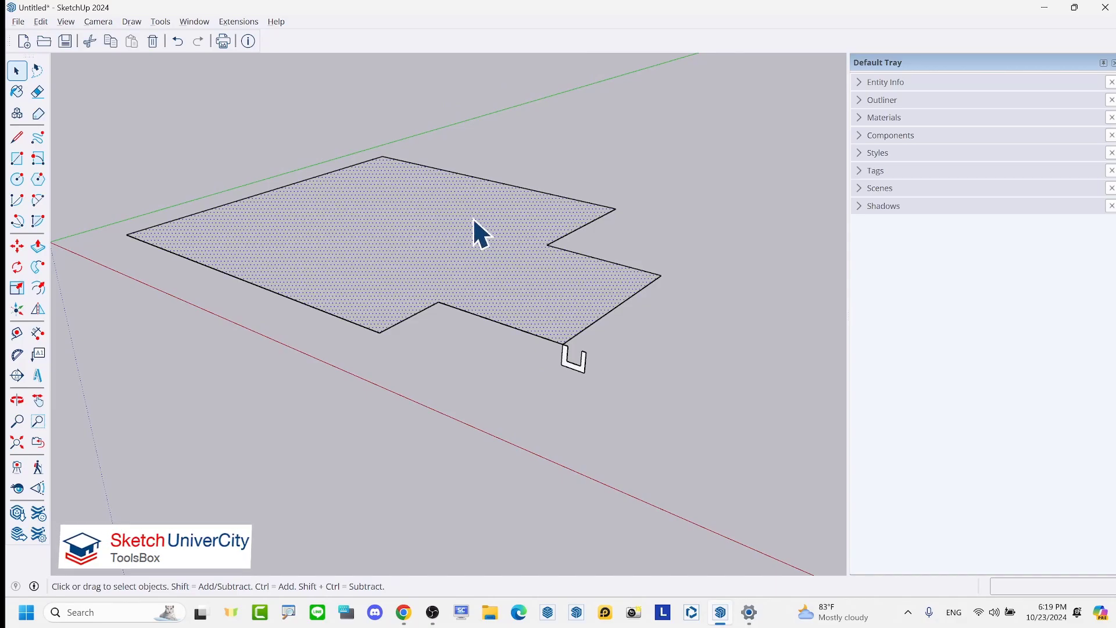
left_click_drag(613, 129, 445, 227)
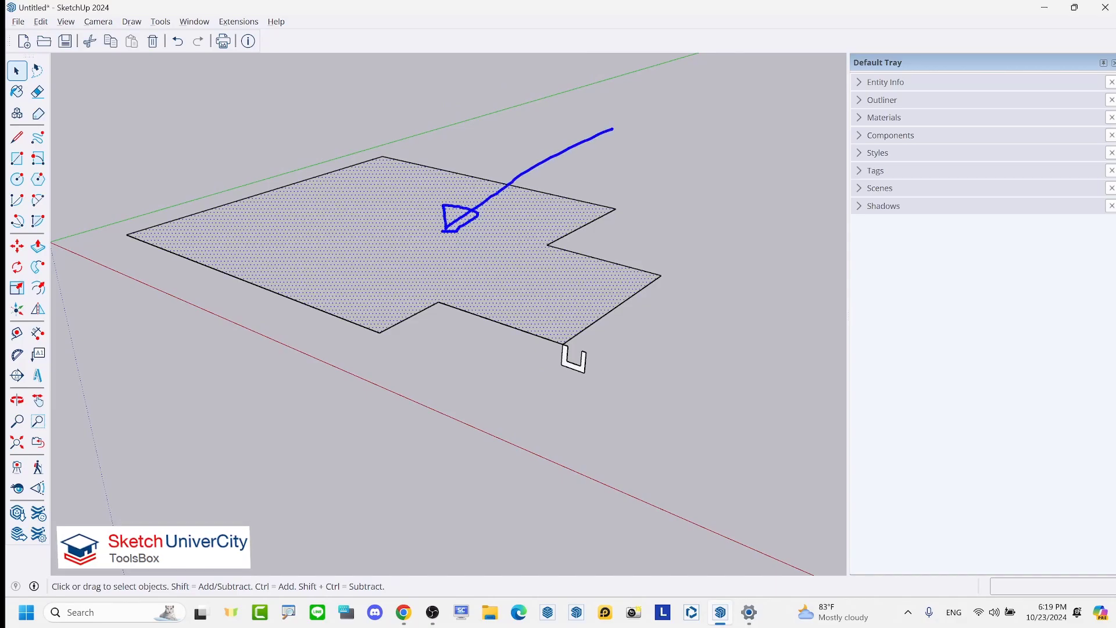
mouse_move(367, 259)
left_mouse_down()
mouse_move(77, 268)
mouse_move(379, 400)
left_mouse_up()
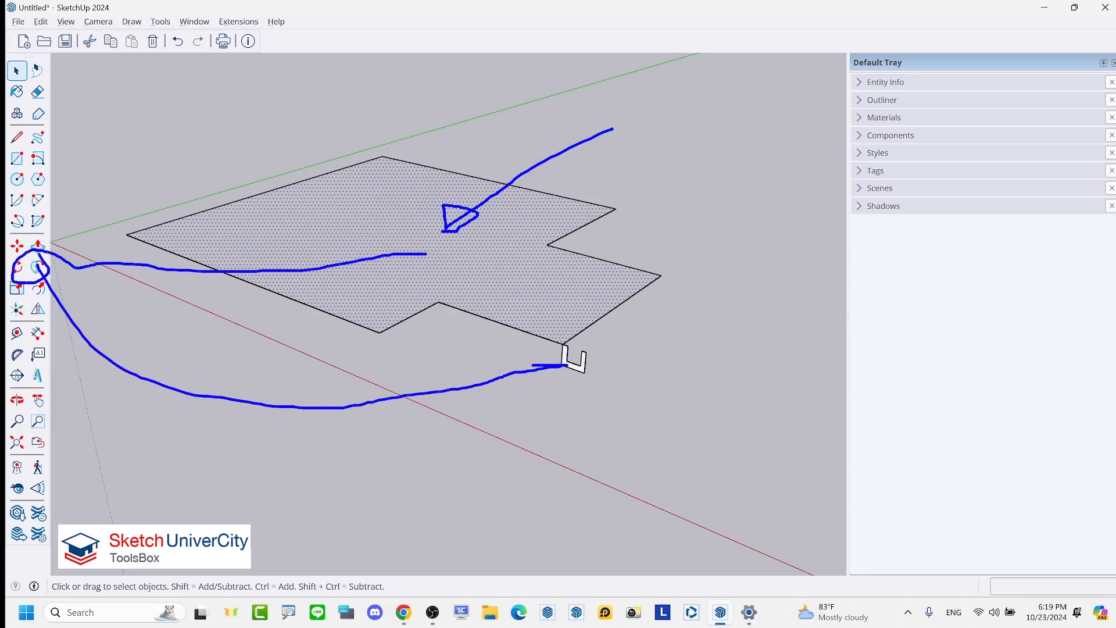
left_click_drag(577, 364, 525, 365)
key("Escape")
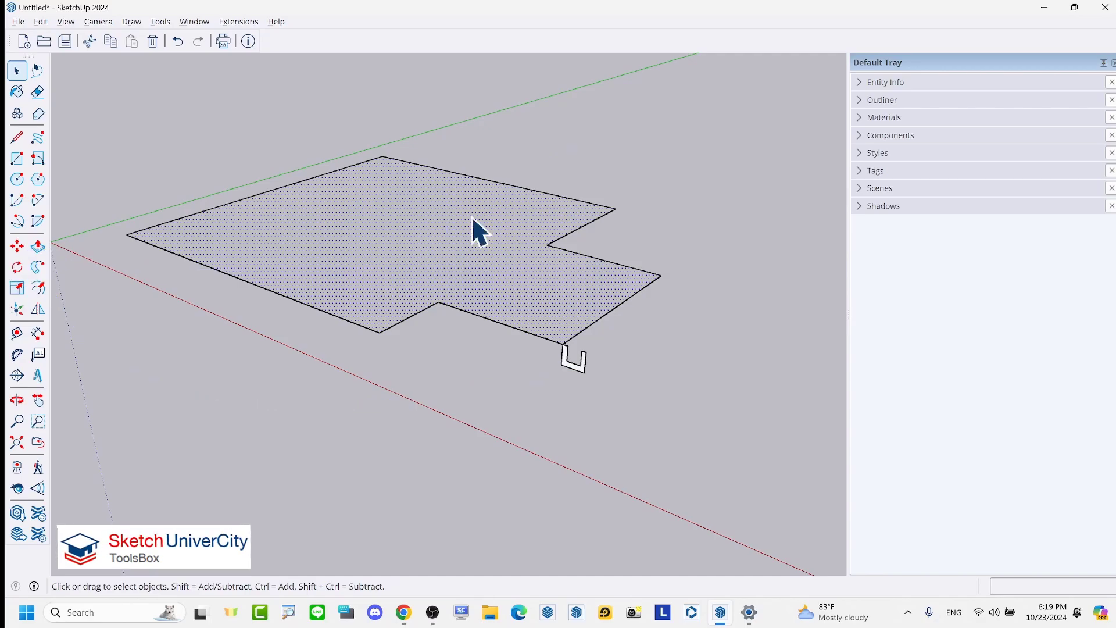
- Sweep the U profile around the floor outline with Follow Me
left_click(36, 269)
scroll(612, 401, "up", 2)
scroll(581, 395, "up", 3)
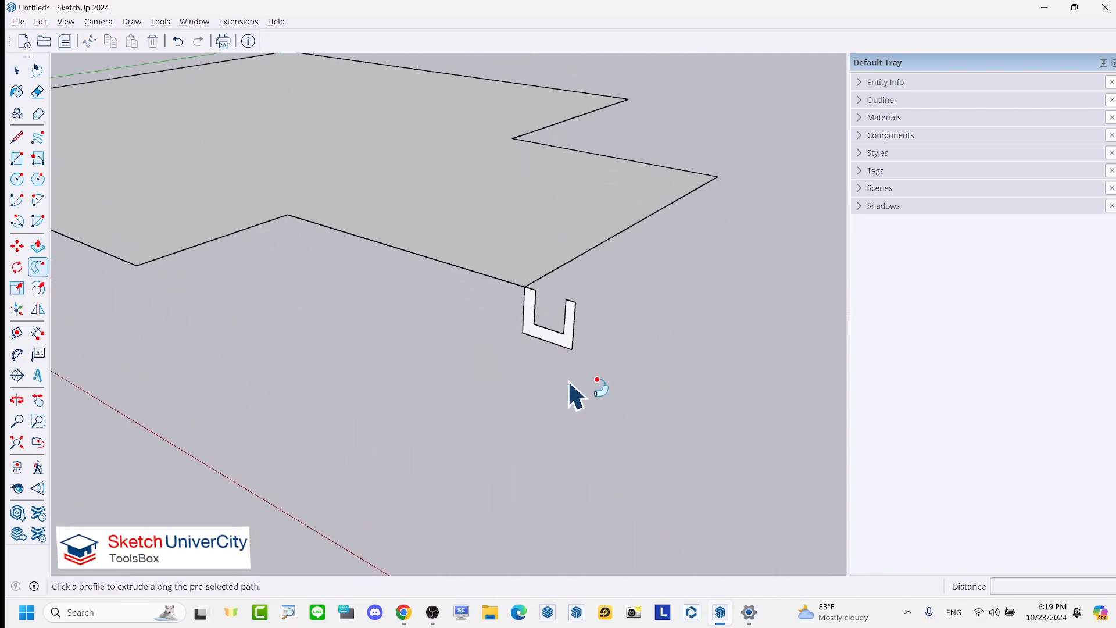
left_click(568, 349)
scroll(568, 354, "down", 5)
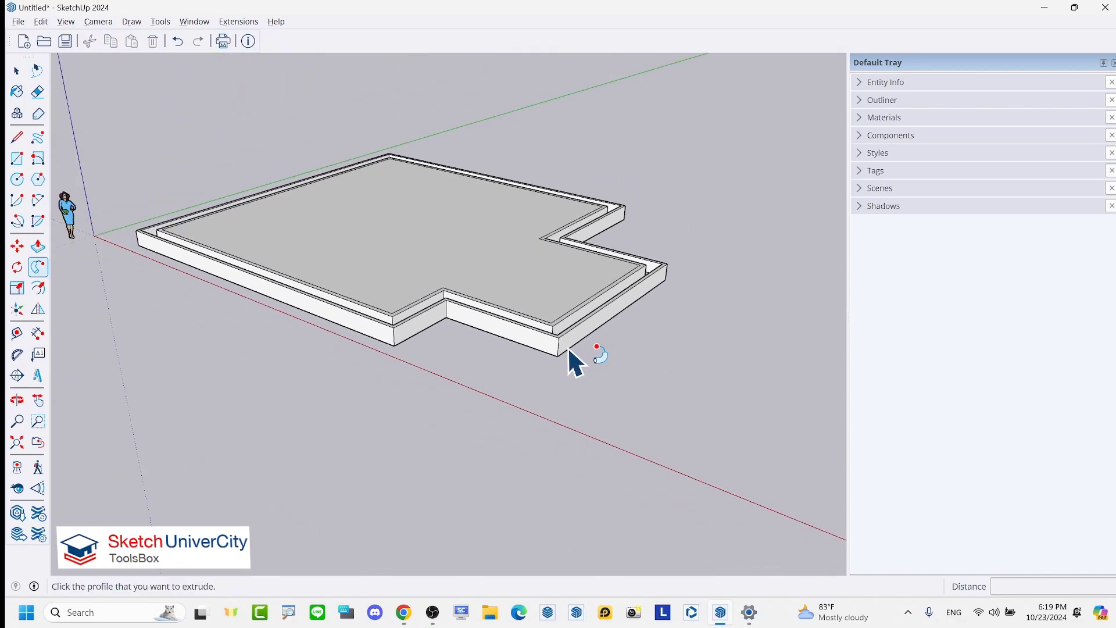
- Erase the floor face left inside the new walls
right_click(417, 219)
left_click(454, 244)
mouse_move(456, 256)
middle_mouse_down()
mouse_move(481, 410)
mouse_move(528, 293)
middle_mouse_up()
scroll(486, 428, "down", 2)
scroll(486, 429, "down", 2)
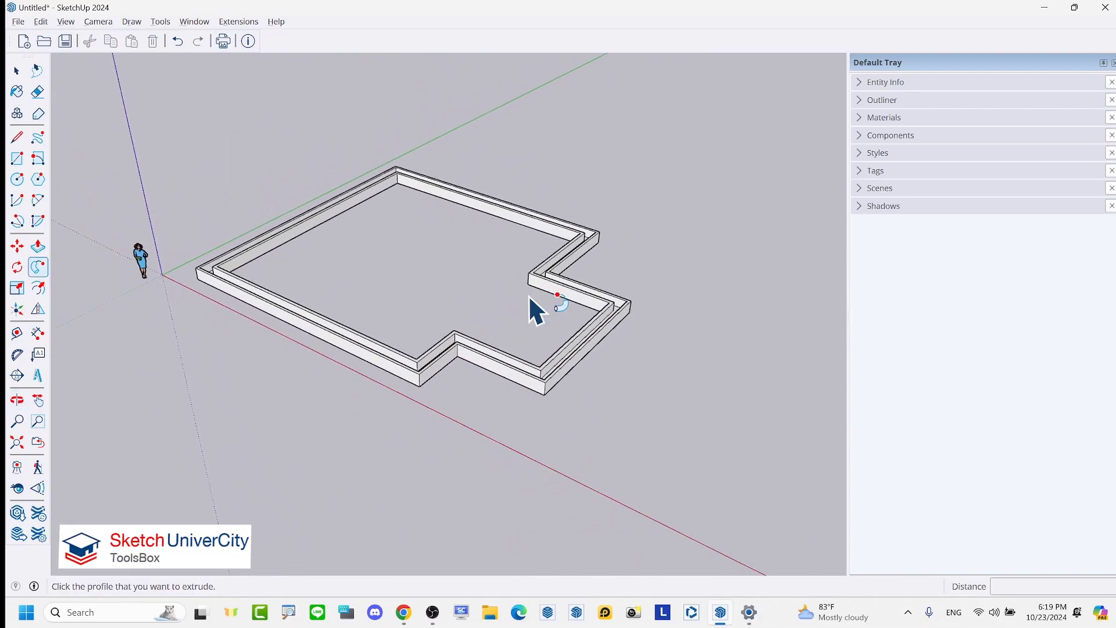
- Undo the walls back to the flat floor face and U profile
left_click(180, 45)
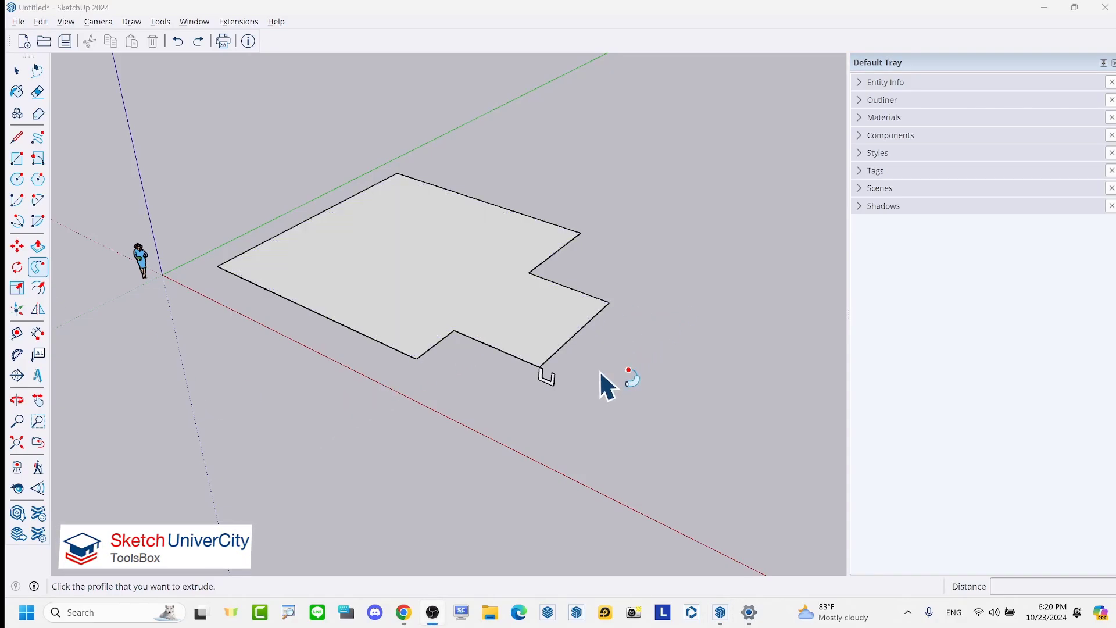
scroll(552, 395, "up", 5)
mouse_move(538, 404)
middle_mouse_down()
mouse_move(581, 344)
mouse_move(498, 349)
mouse_move(590, 339)
middle_mouse_up()
scroll(572, 363, "up", 2)
scroll(531, 329, "up", 2)
key("space")
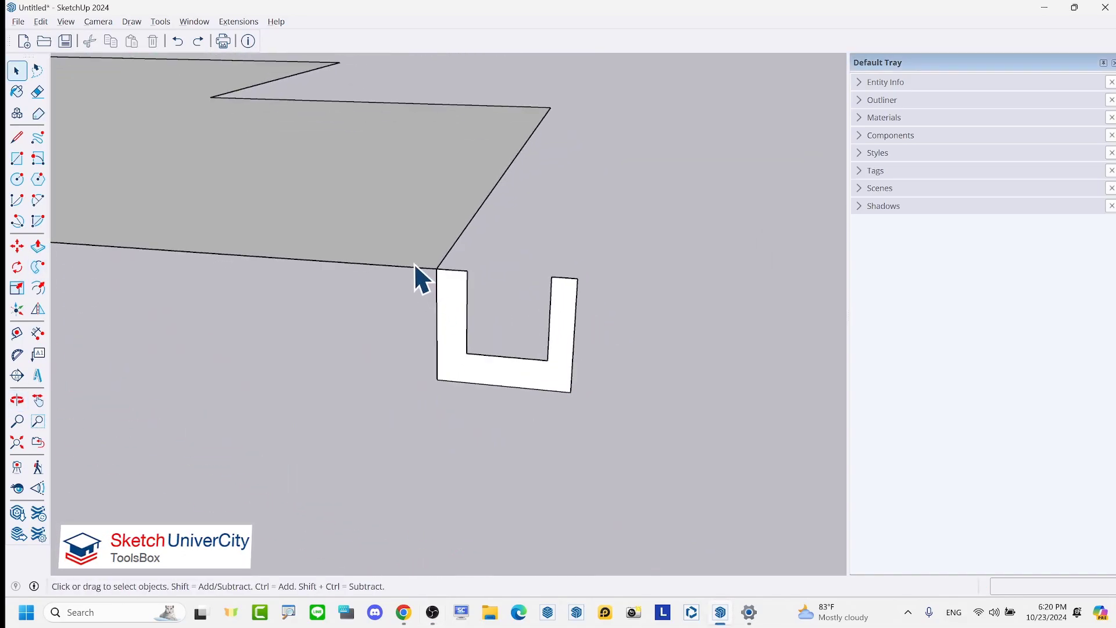
- Copy the U profile with Move and Ctrl, placing the copy beside the original
left_click_drag(414, 265, 625, 421)
scroll(271, 370, "down", 1)
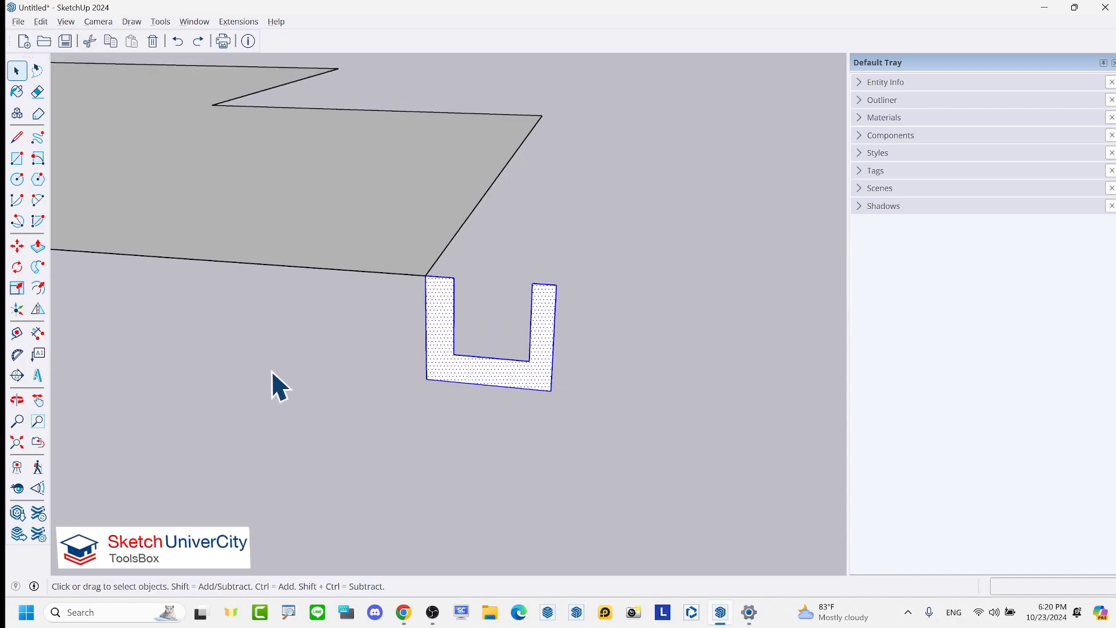
scroll(271, 370, "down", 1)
key("m")
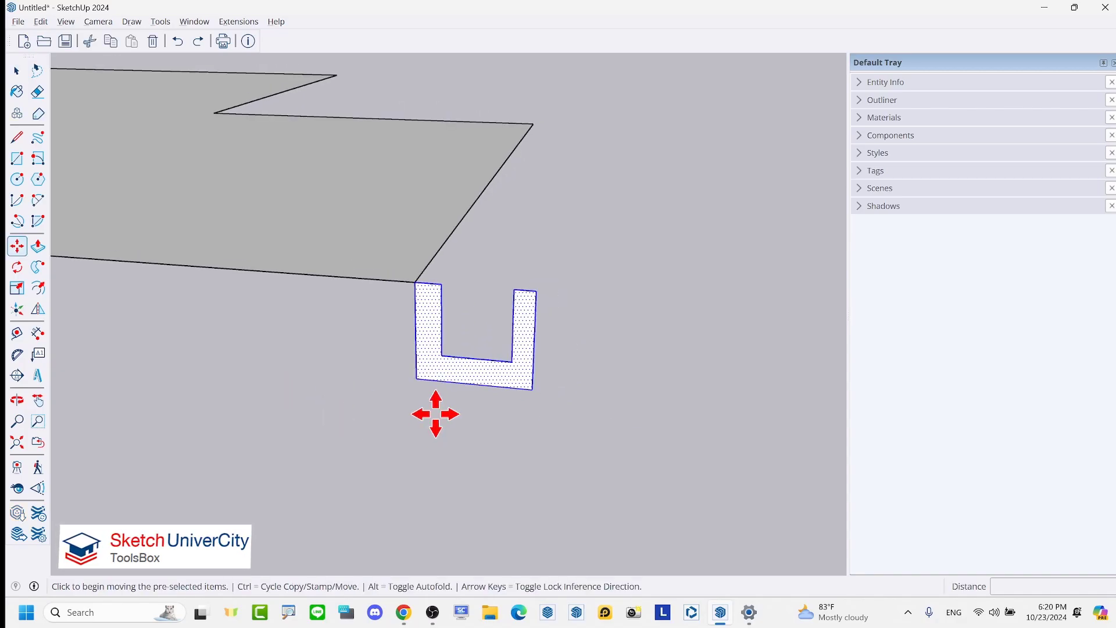
key("ctrl")
left_click(435, 414)
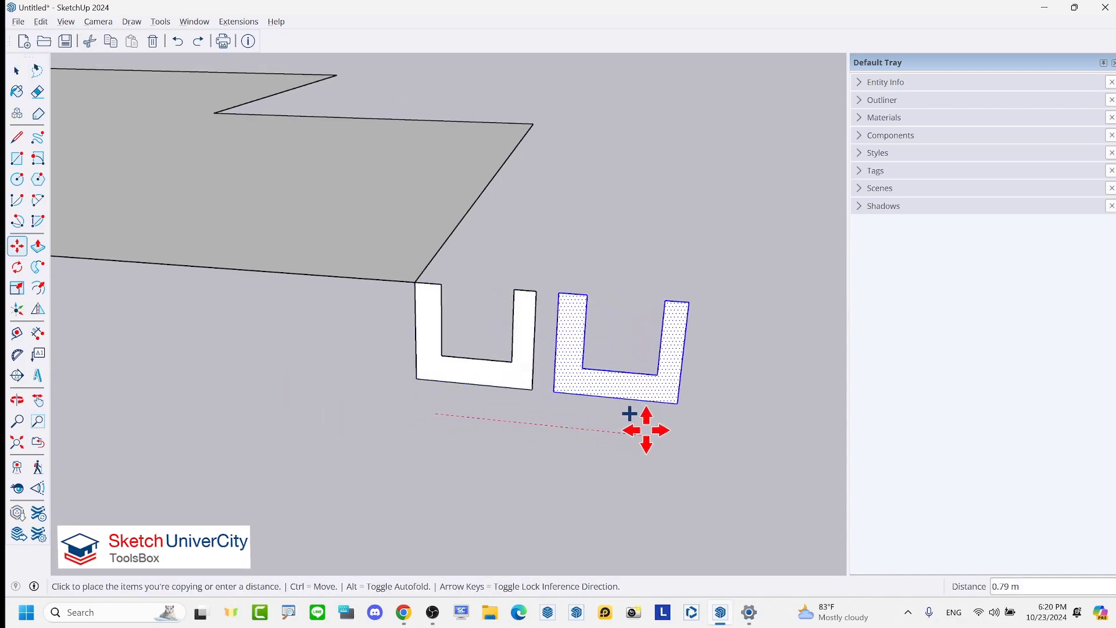
left_click(646, 431)
- Erase the original U profile at the floor corner, keeping only the detached copy
key("e")
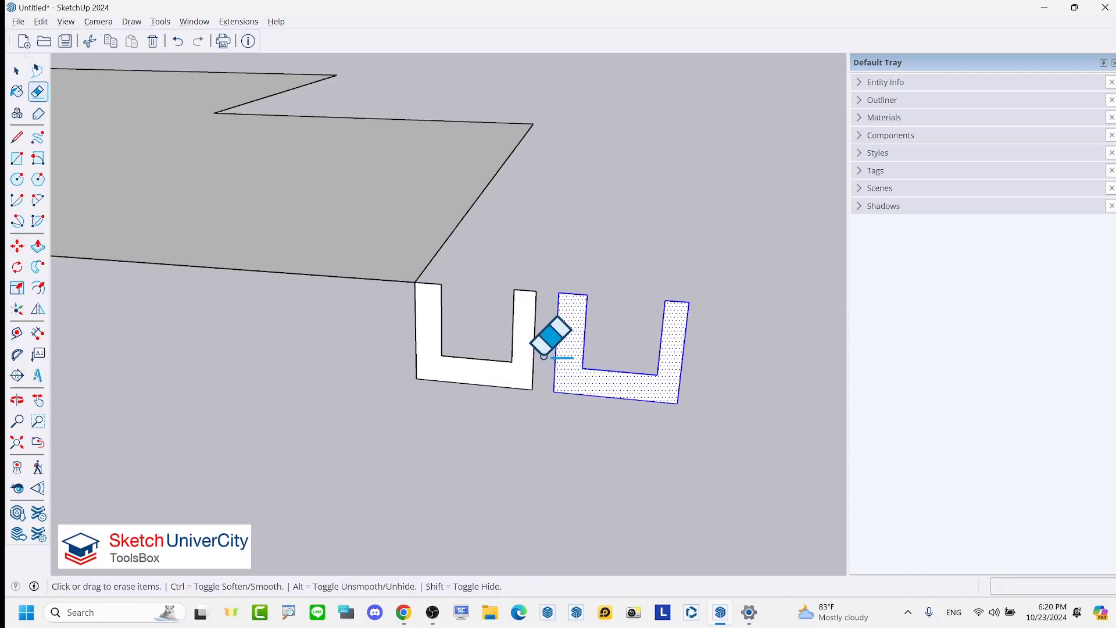
mouse_move(544, 356)
left_mouse_down()
mouse_move(459, 288)
mouse_move(481, 392)
left_mouse_up()
scroll(433, 288, "down", 2)
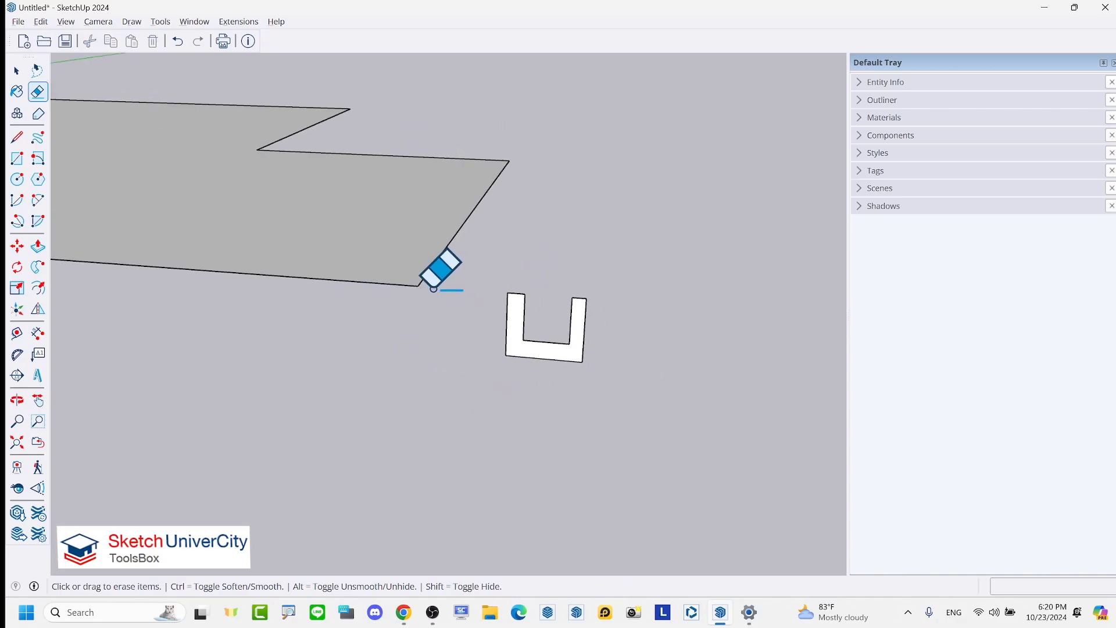
key("space")
middle_click_drag(631, 295, 473, 391)
scroll(480, 407, "down", 2)
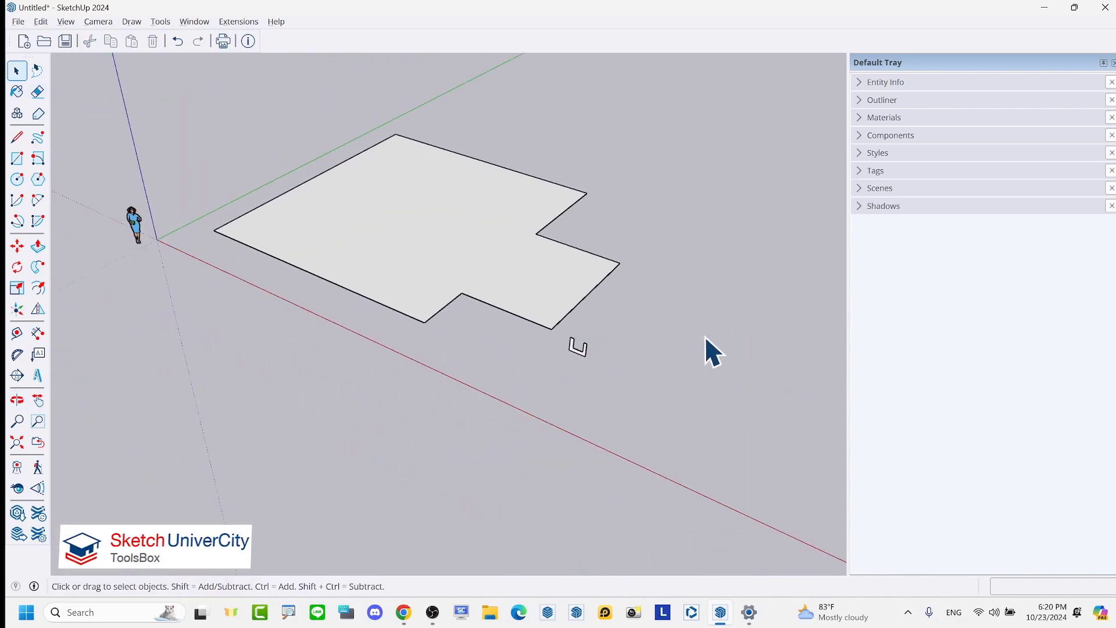
scroll(576, 372, "up", 2)
scroll(578, 375, "up", 1)
scroll(575, 361, "up", 2)
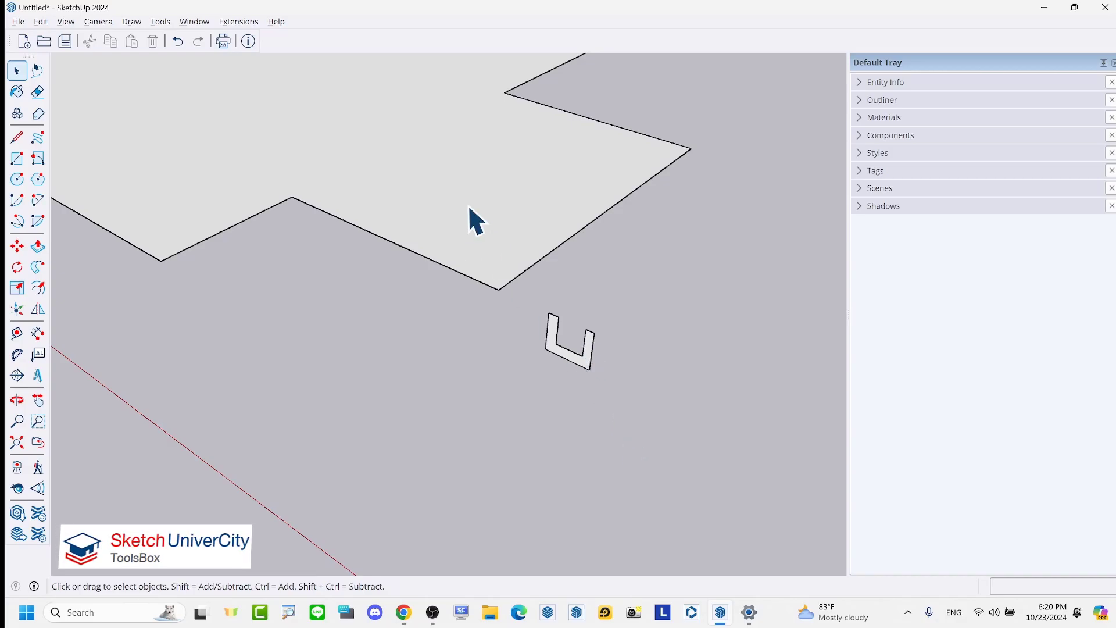
scroll(558, 291, "down", 2)
middle_click_drag(555, 299, 488, 192)
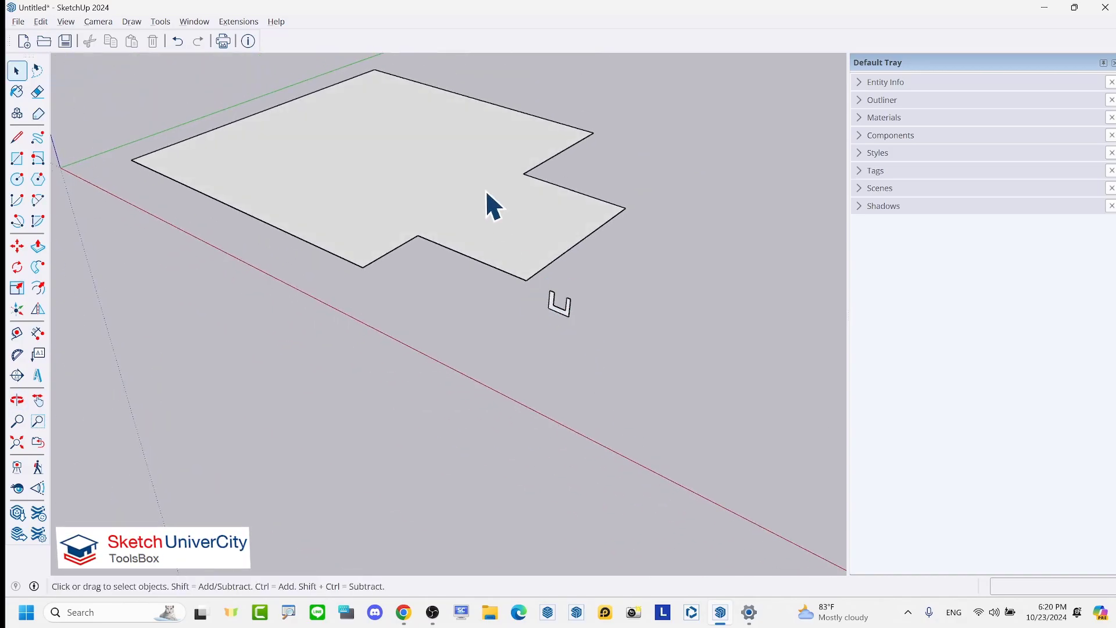
- Sweep the detached U profile around the floor outline with Follow Me, forming channel walls
left_click(38, 268)
scroll(528, 364, "up", 2)
scroll(573, 337, "up", 2)
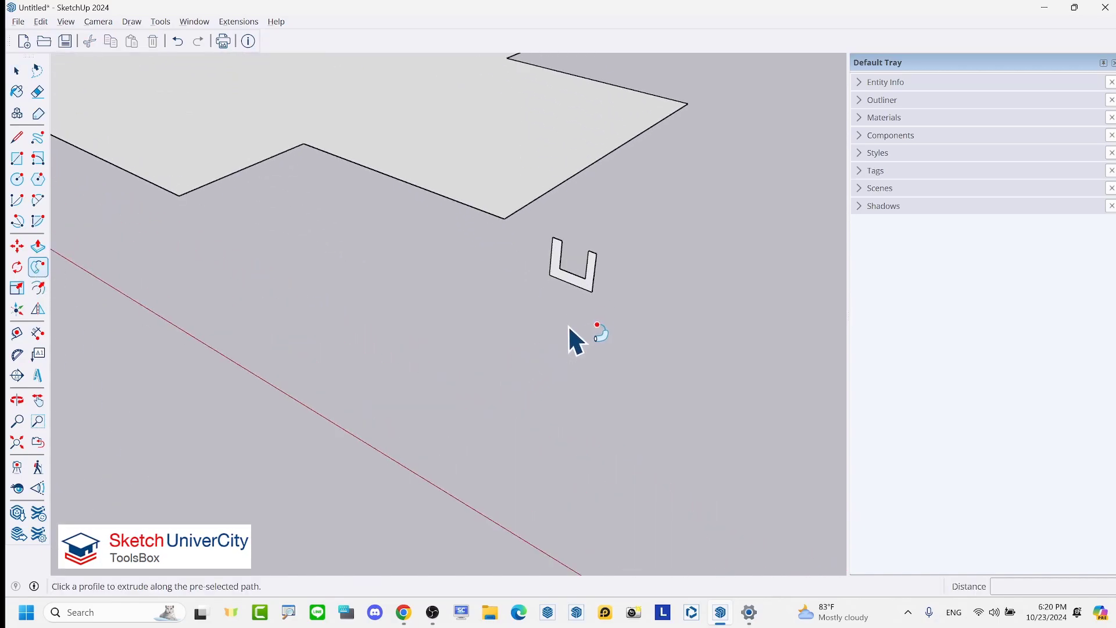
left_click(582, 290)
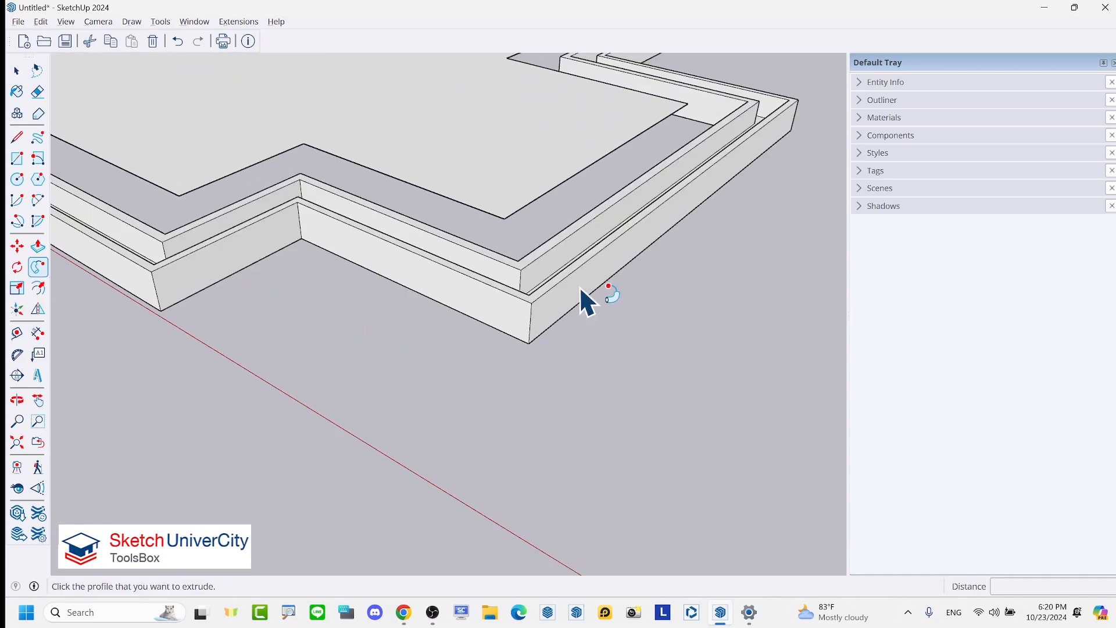
scroll(587, 325, "down", 2)
scroll(601, 368, "down", 3)
mouse_move(600, 368)
middle_mouse_down()
mouse_move(594, 452)
mouse_move(428, 404)
mouse_move(592, 334)
mouse_move(603, 361)
mouse_move(407, 142)
mouse_move(603, 265)
middle_mouse_up()
key("space")
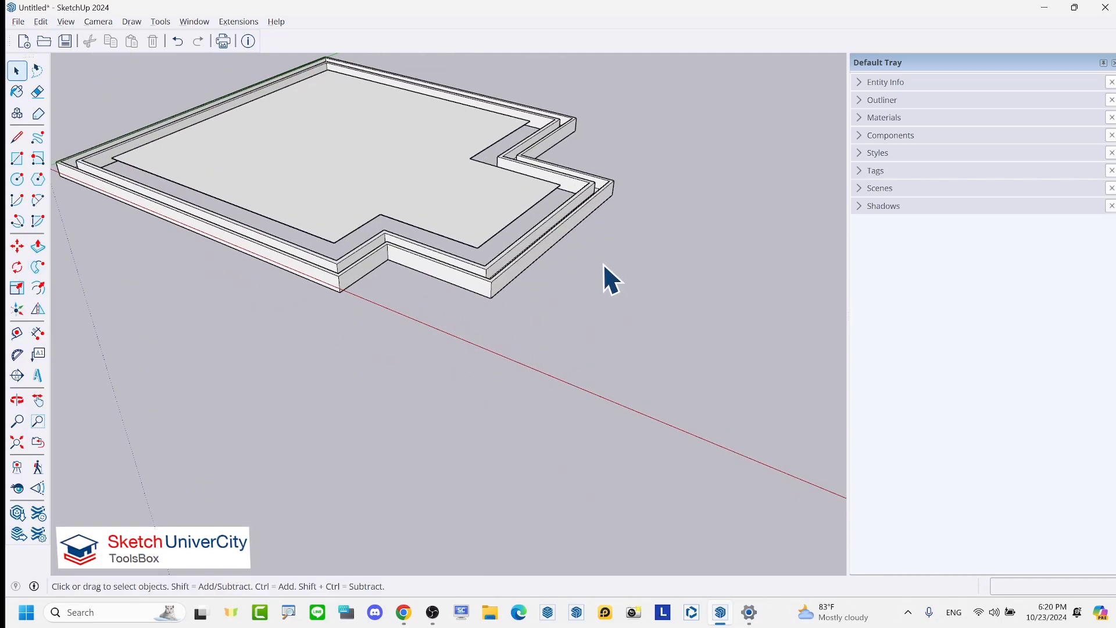
key("r")
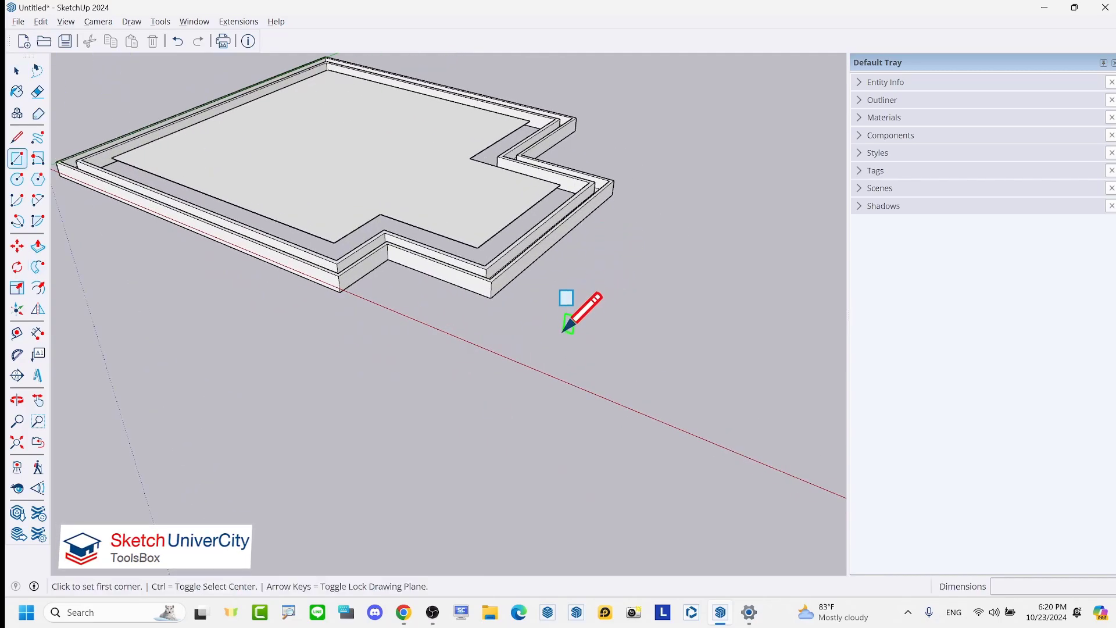
- Draw a tall upright rectangle and a foot rectangle, forming a vertical L-shaped face
left_click(565, 336)
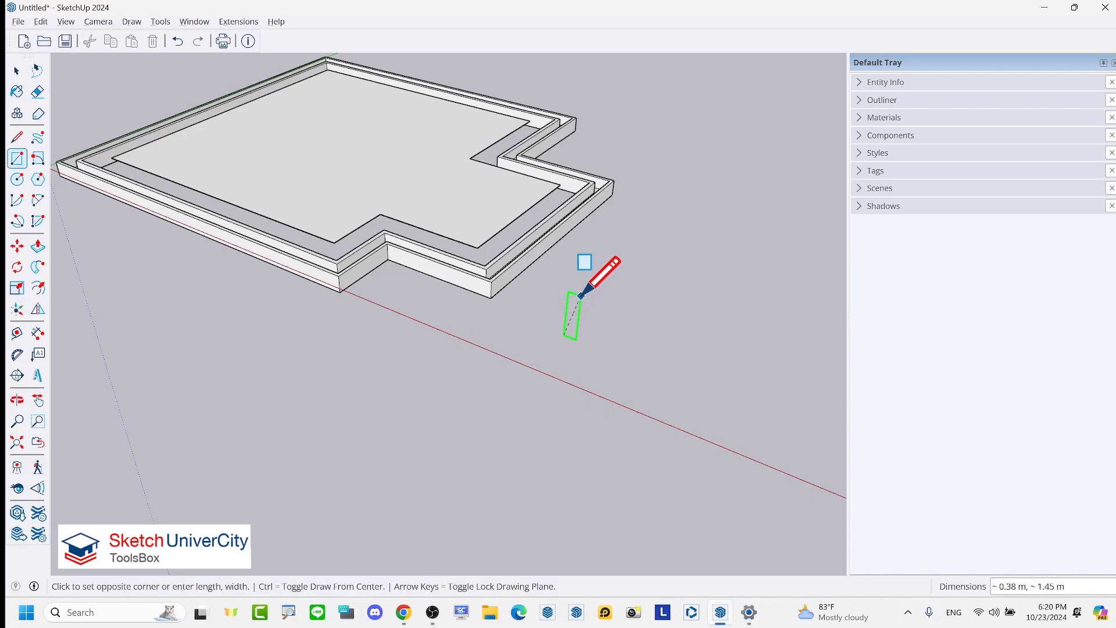
left_click(592, 264)
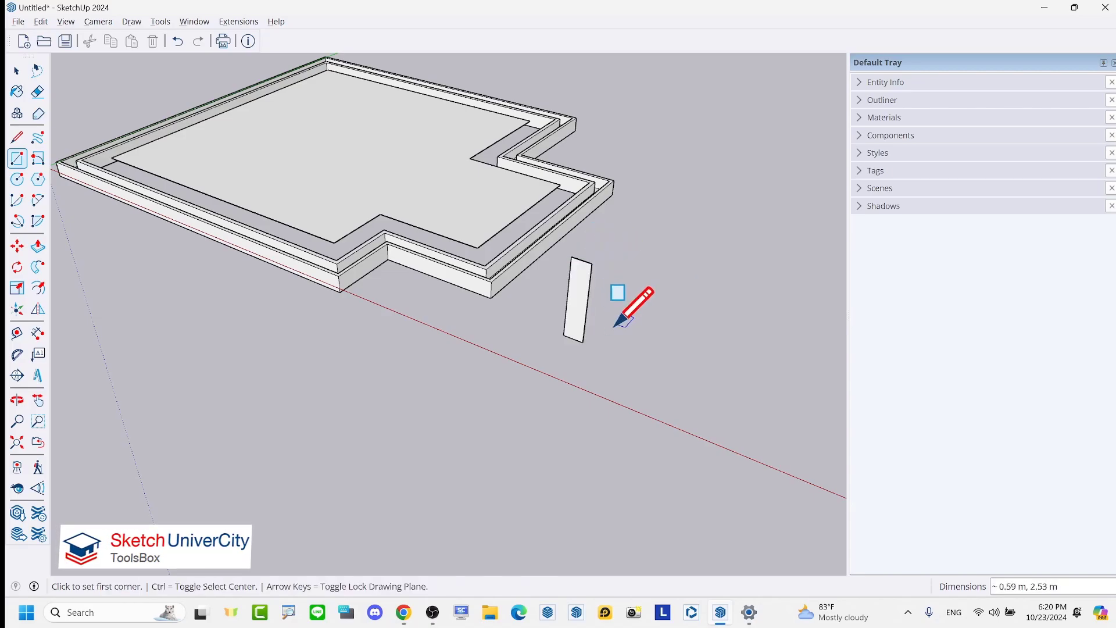
scroll(598, 324, "up", 2)
scroll(590, 336, "up", 2)
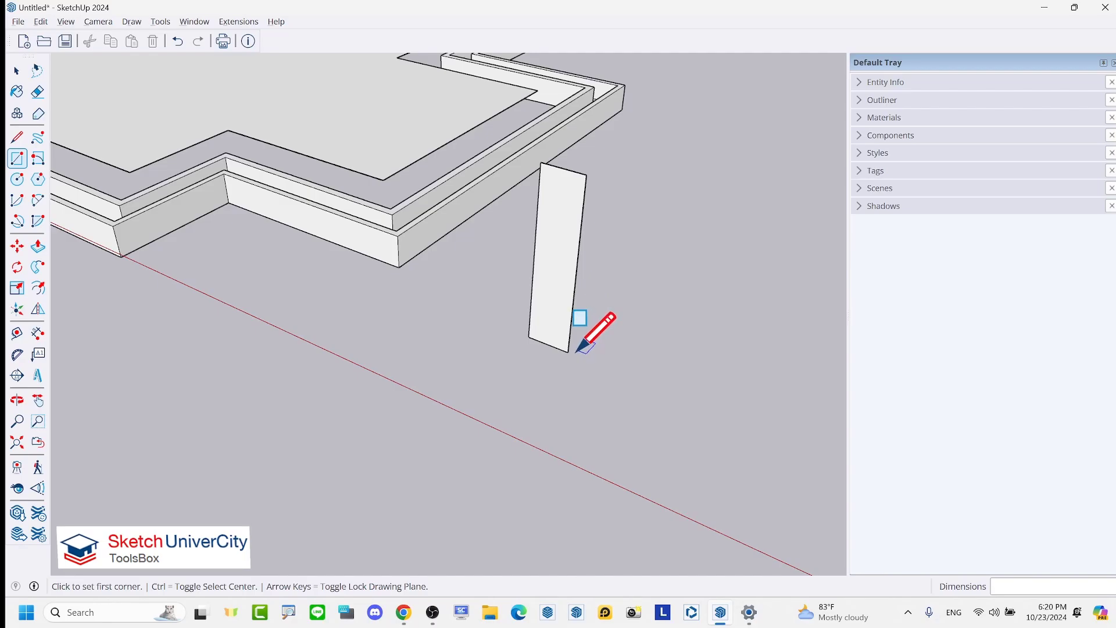
left_click(568, 352)
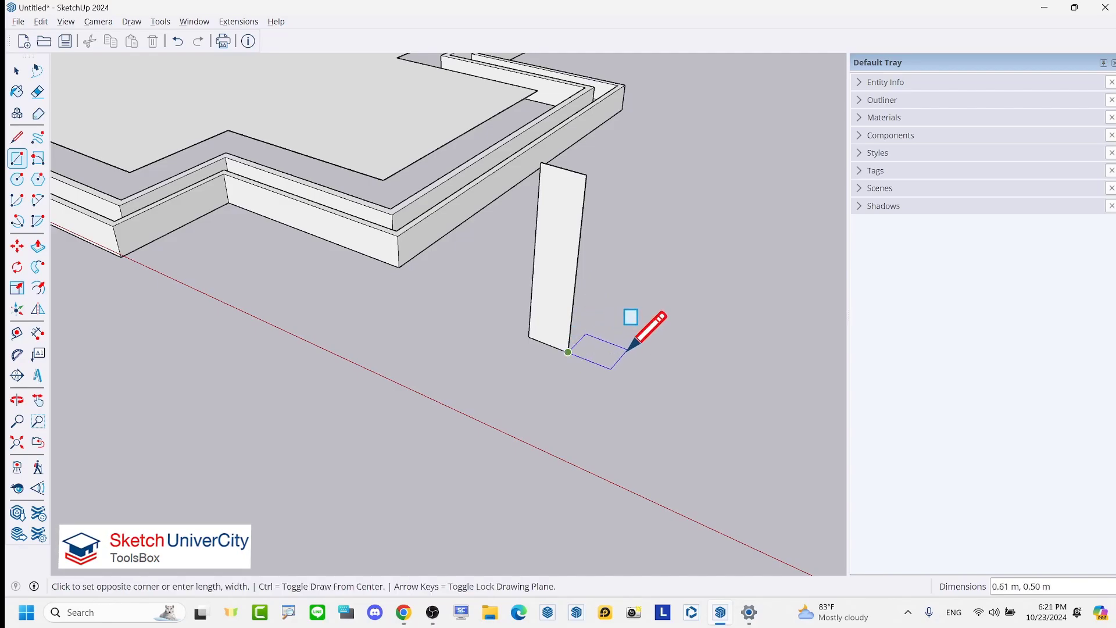
left_click(634, 335)
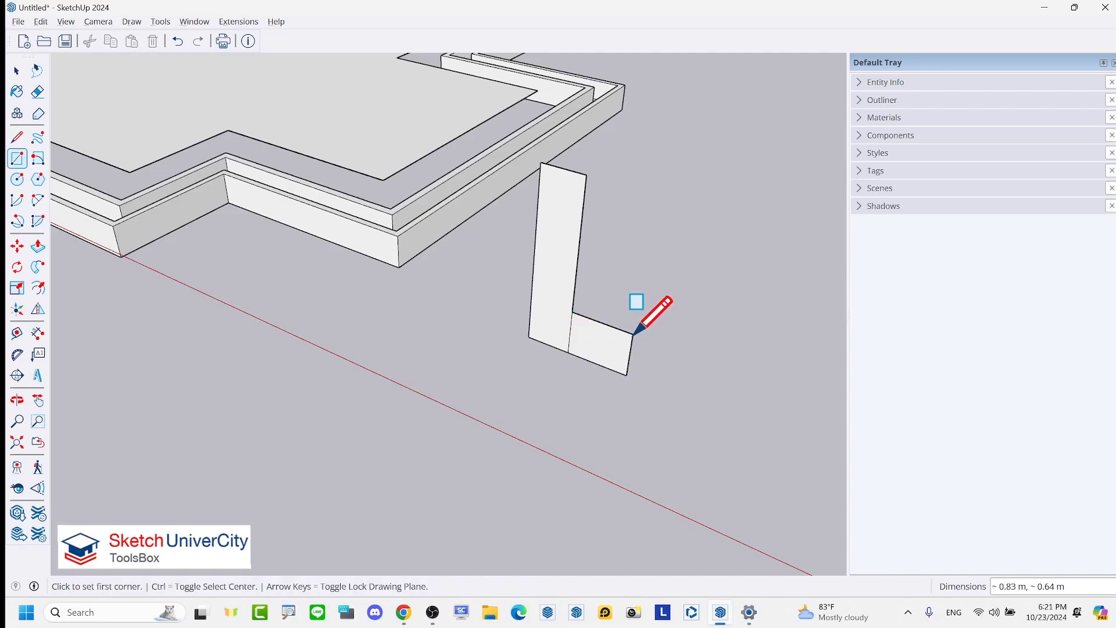
mouse_move(568, 314)
middle_mouse_down()
mouse_move(521, 326)
mouse_move(621, 292)
middle_mouse_up()
- Chamfer the L's inner corner with a diagonal line and erase the leftover corner edges
key("e")
scroll(636, 291, "up", 2)
scroll(635, 279, "up", 2)
scroll(636, 262, "up", 2)
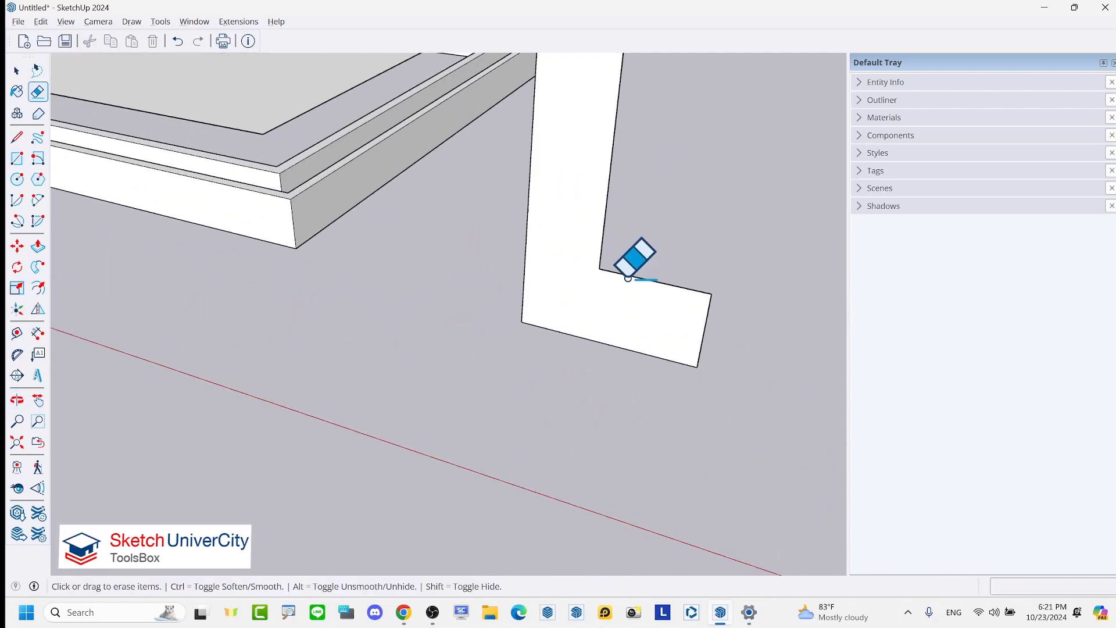
scroll(638, 256, "up", 3)
key("l")
left_click(592, 219)
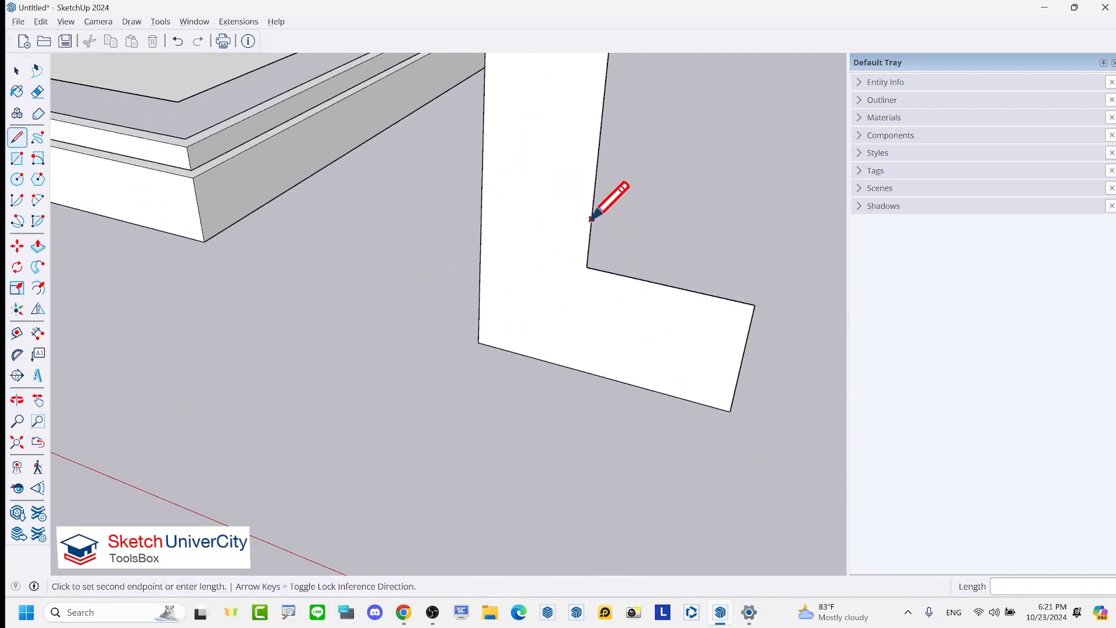
left_click(639, 279)
key("e")
left_click_drag(622, 274, 578, 217)
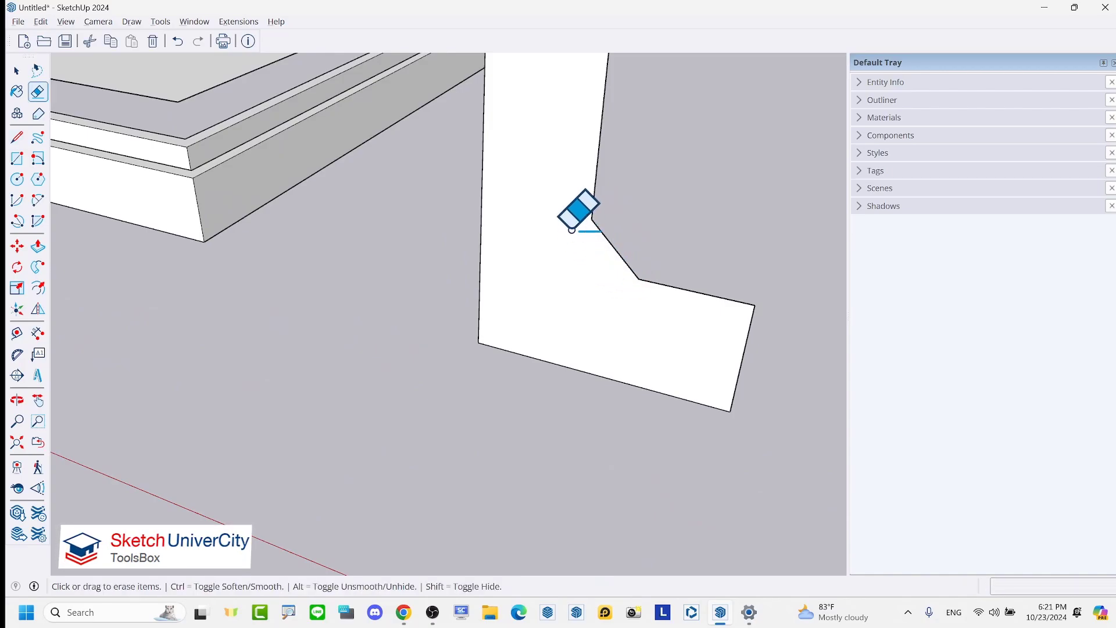
key("space")
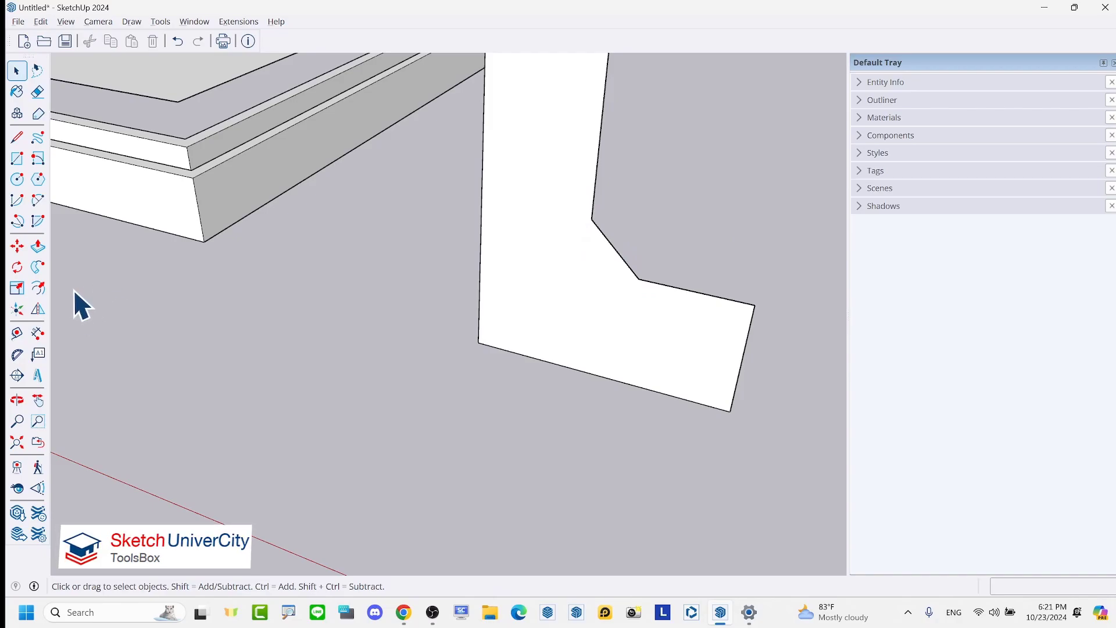
key("alt+Tab")
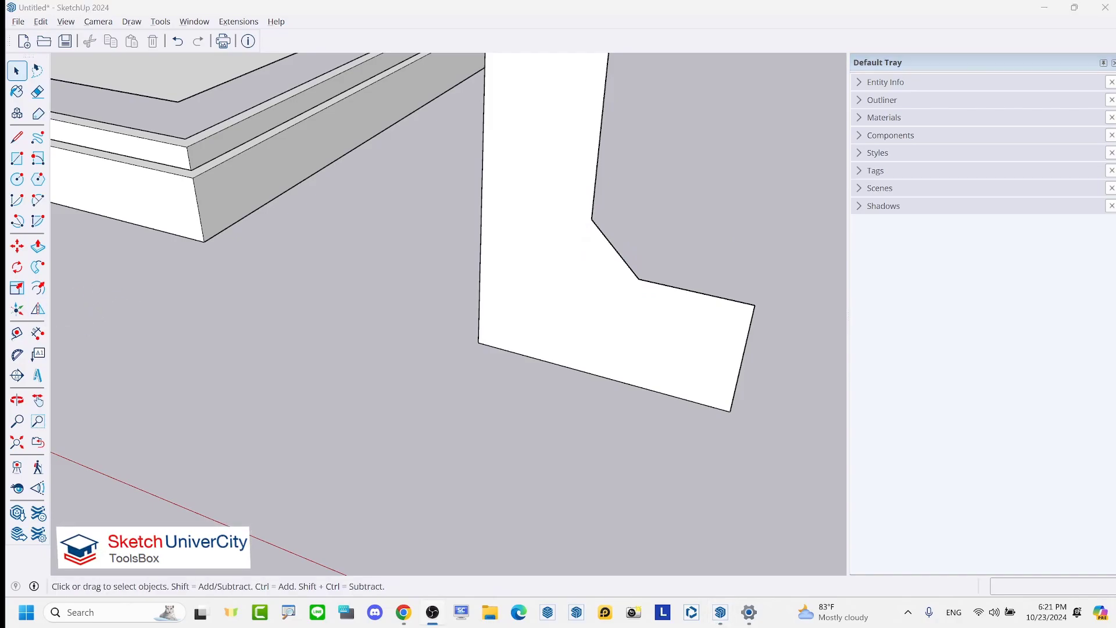
scroll(438, 344, "down", 3)
- Test-sweep the L profile around the floor with Follow Me, inspect it, then undo it
scroll(511, 404, "down", 3)
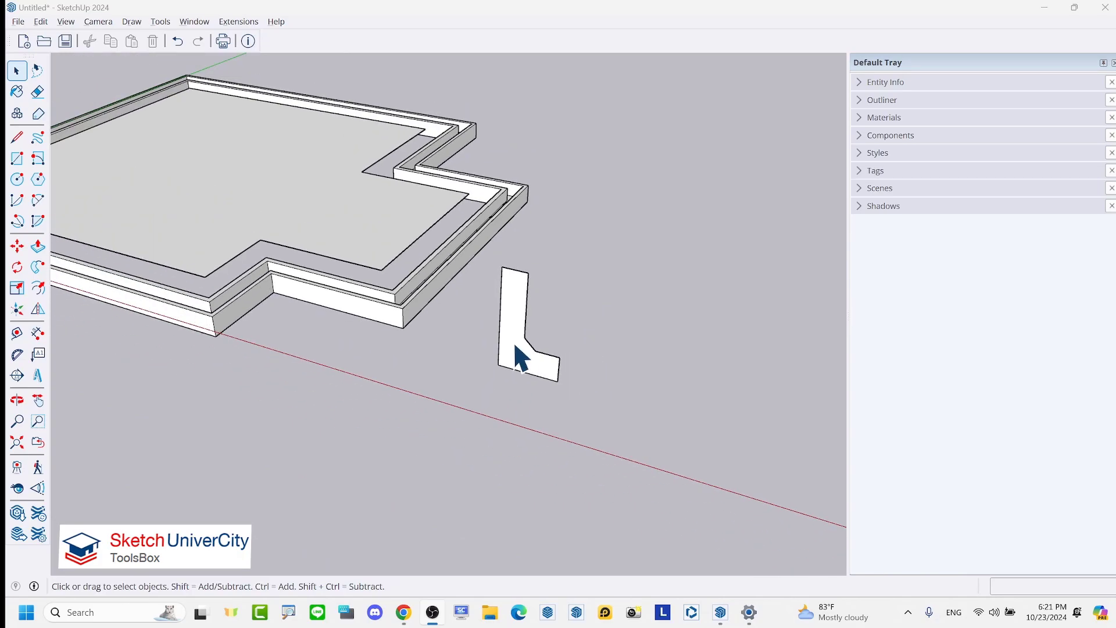
mouse_move(524, 356)
middle_mouse_down()
mouse_move(605, 269)
mouse_move(639, 264)
mouse_move(568, 308)
mouse_move(506, 311)
middle_mouse_up()
key("space")
key("space")
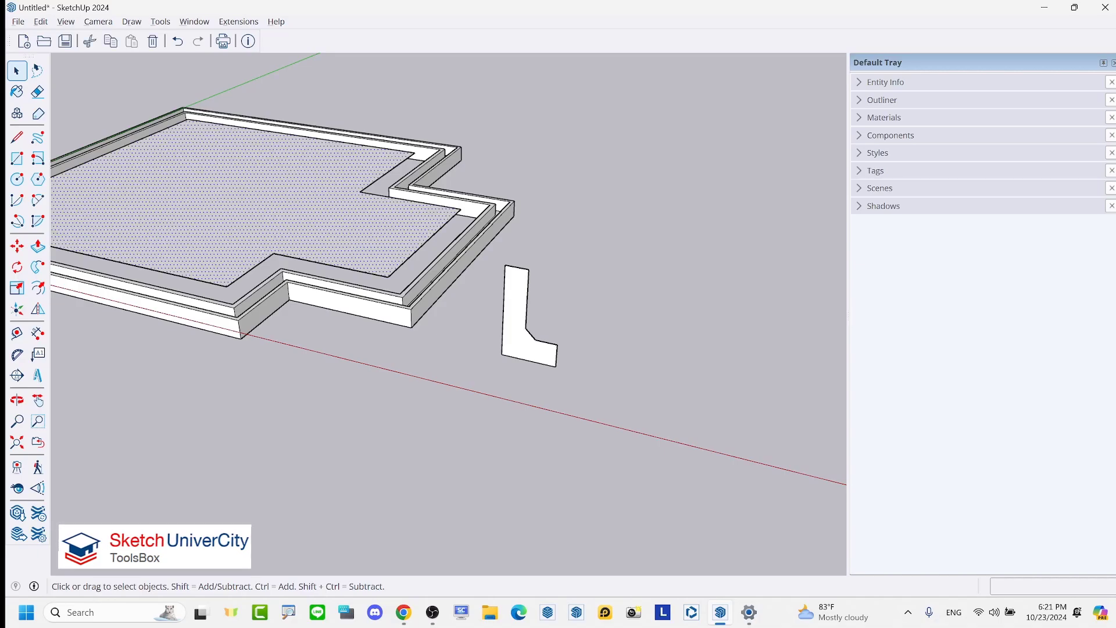
left_click(37, 269)
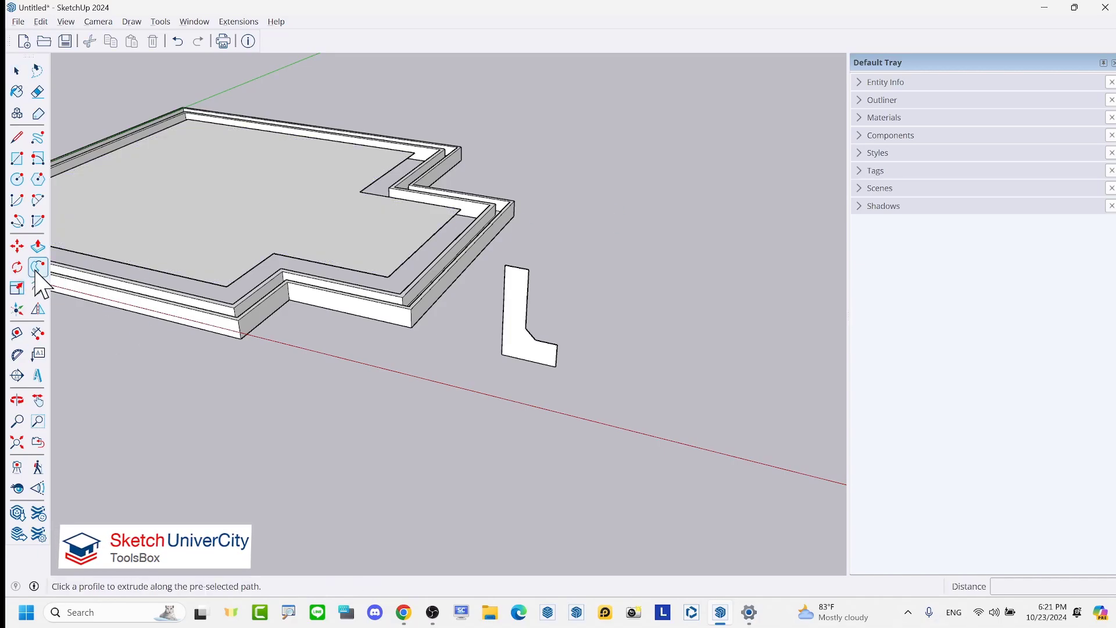
left_click(514, 352)
scroll(517, 337, "down", 3)
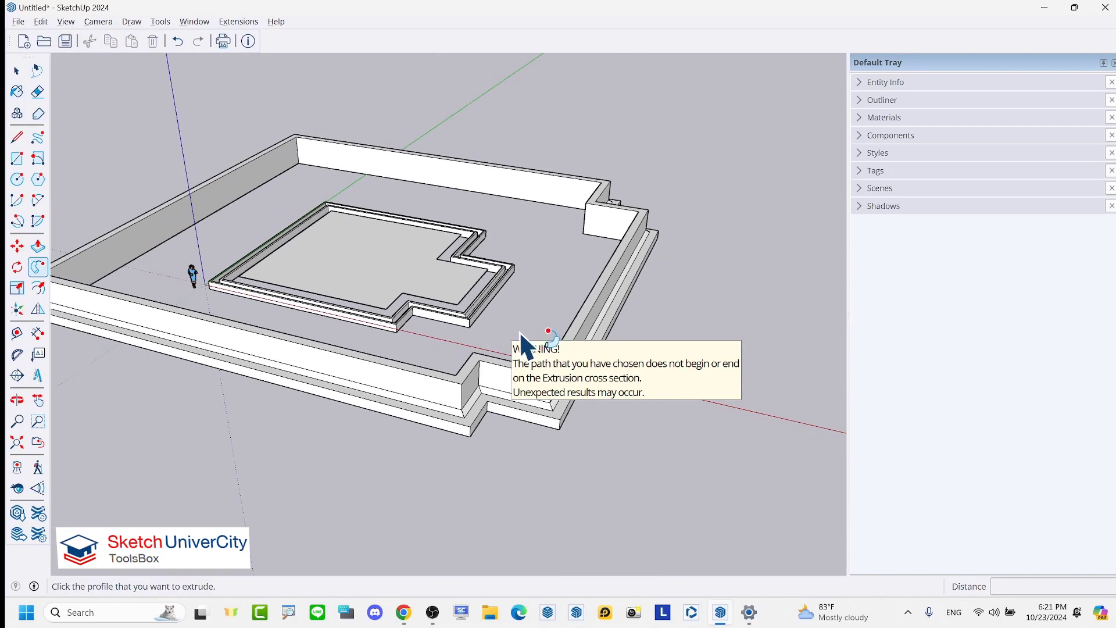
key("space")
mouse_move(562, 310)
middle_mouse_down()
mouse_move(361, 324)
mouse_move(443, 304)
mouse_move(183, 57)
middle_mouse_up()
left_click(178, 41)
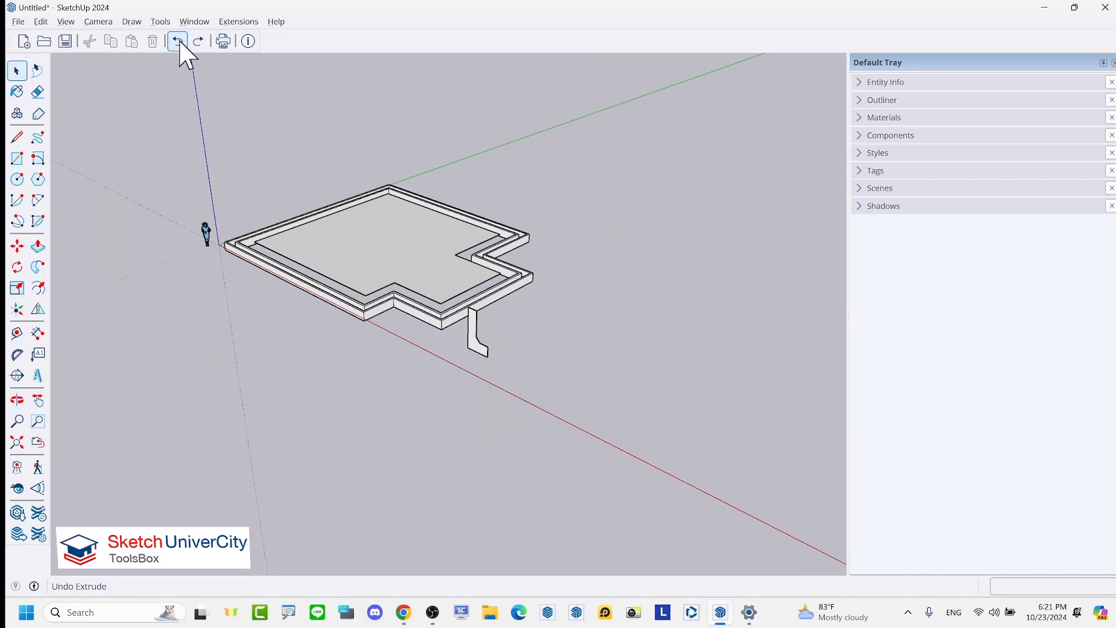
- Select the whole stepped border and erase it
scroll(463, 336, "up", 2)
middle_click_drag(463, 337, 576, 324)
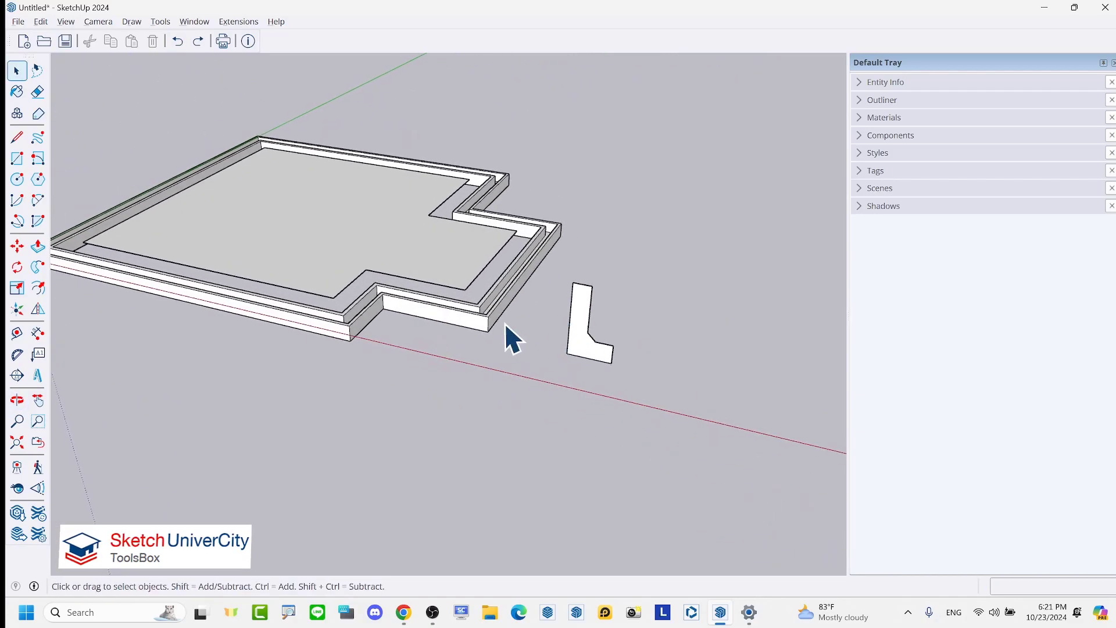
scroll(504, 323, "up", 2)
triple_click(490, 312)
right_click(491, 316)
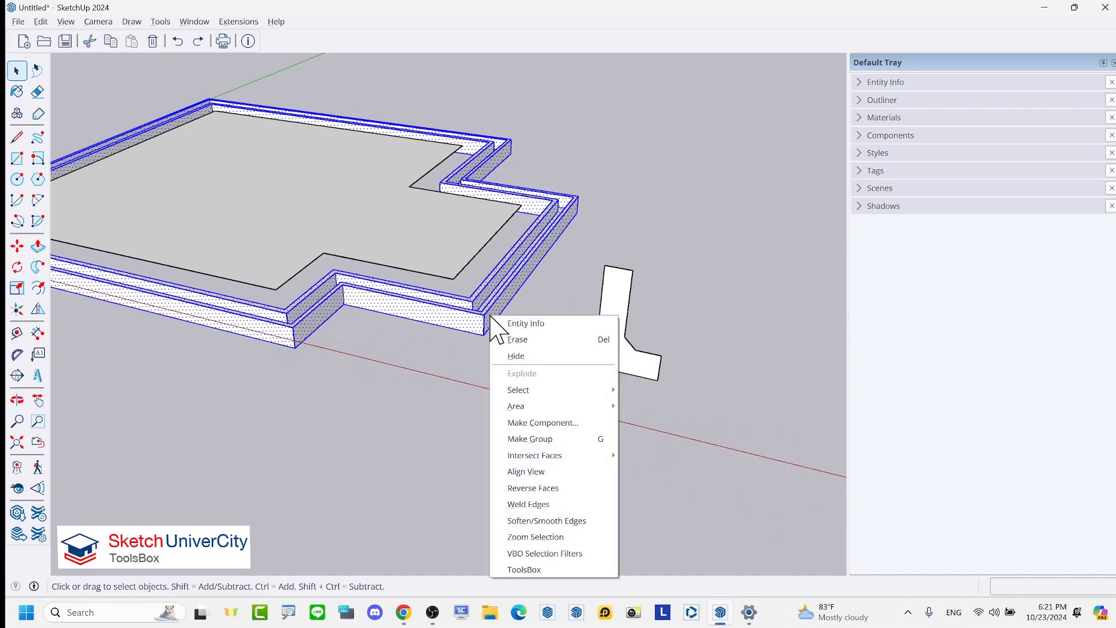
left_click(527, 342)
scroll(530, 352, "down", 3)
- Erase one floor edge so the floor face disappears, leaving the outline
middle_click_drag(529, 355, 487, 367)
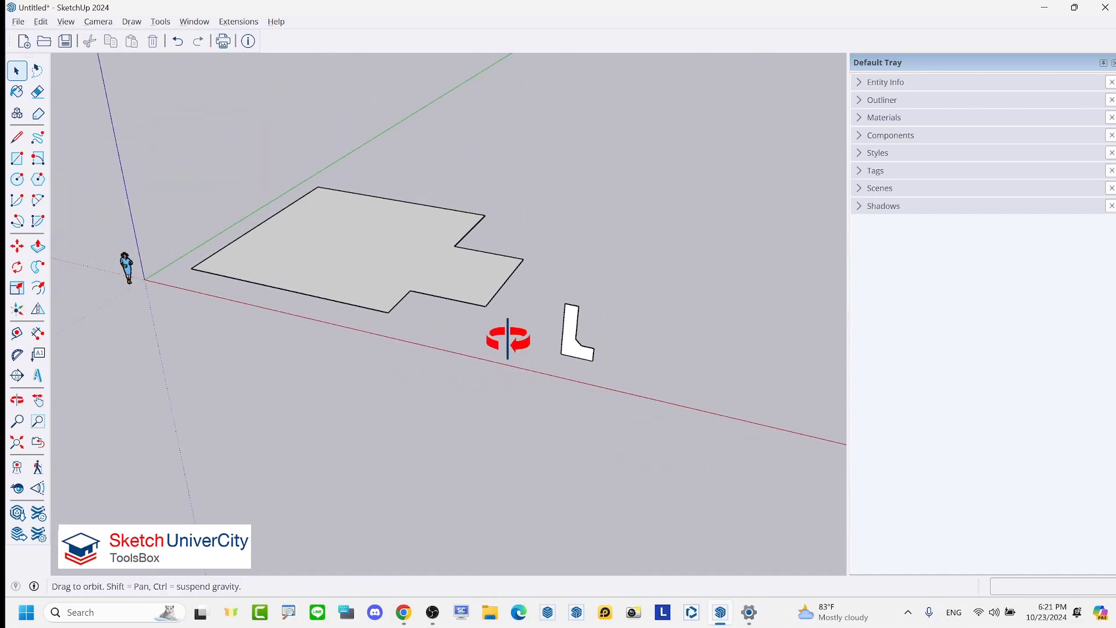
scroll(480, 353, "up", 2)
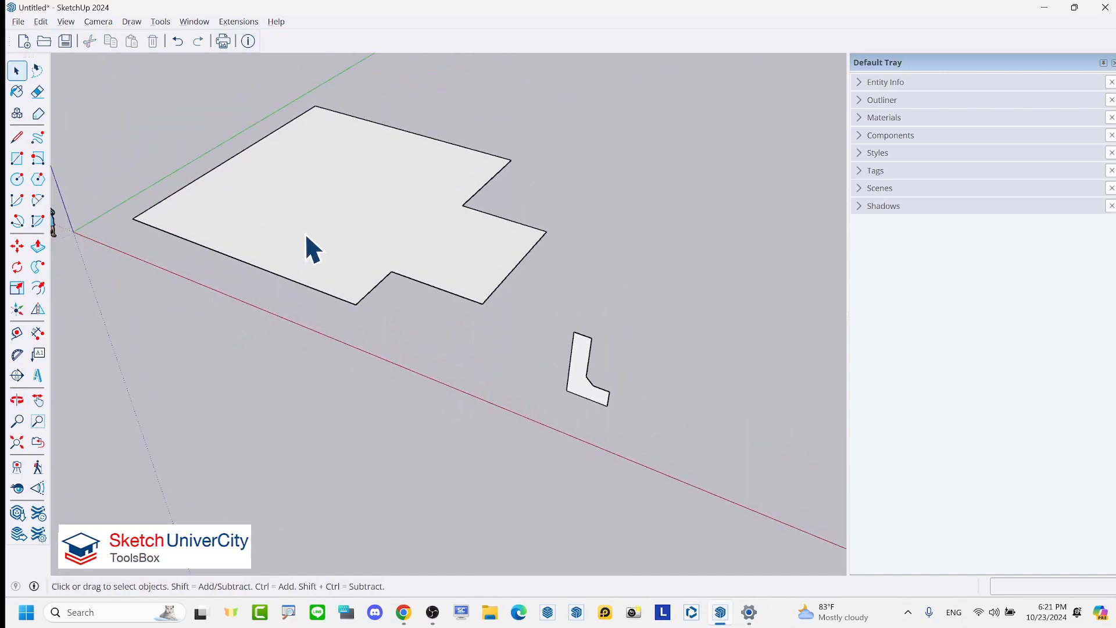
key("e")
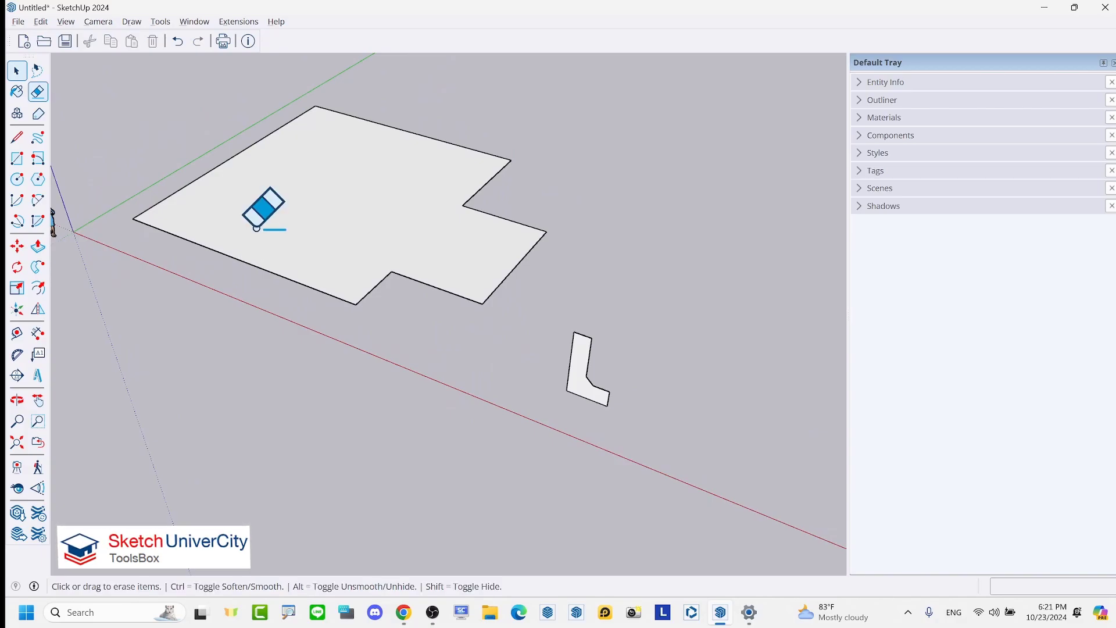
left_click(257, 281)
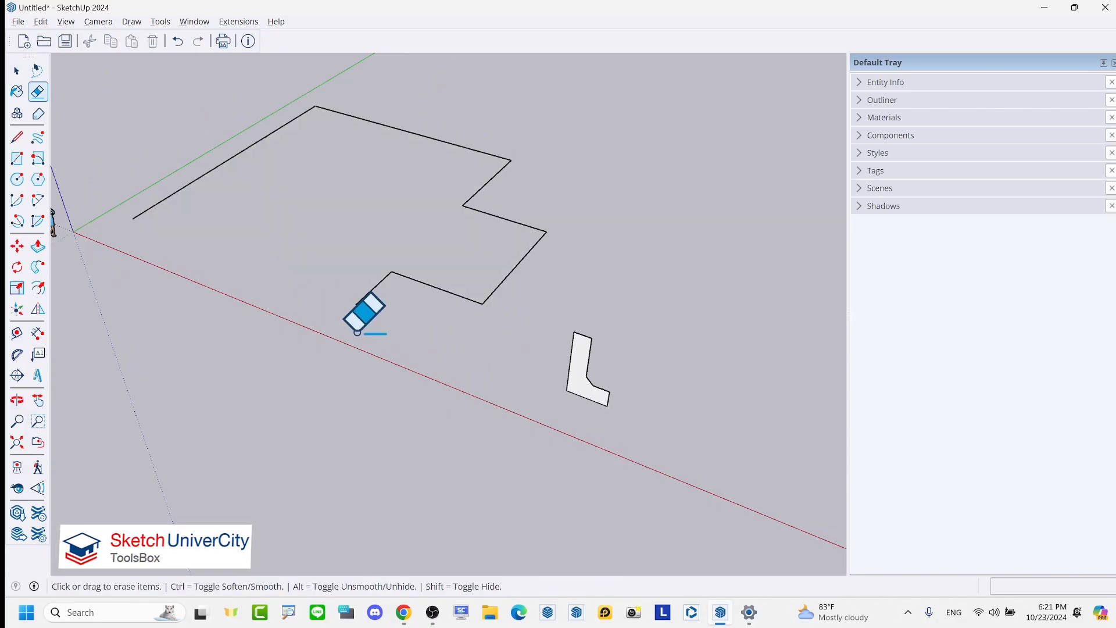
mouse_move(361, 312)
middle_mouse_down()
mouse_move(393, 289)
mouse_move(553, 319)
middle_mouse_up()
scroll(582, 372, "up", 1)
key("space")
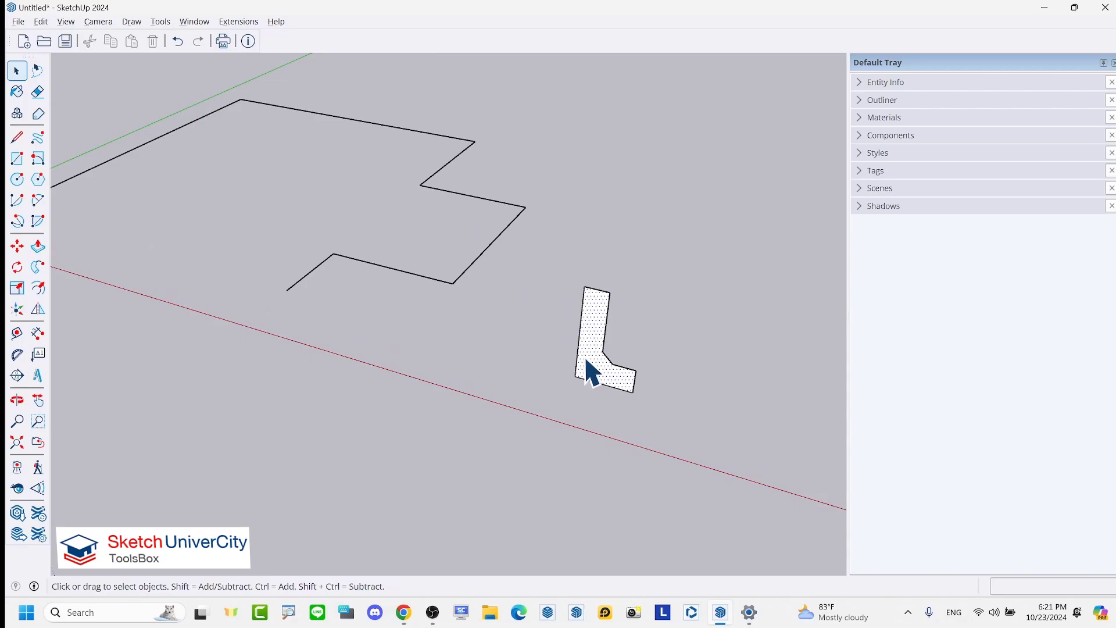
- Move the L profile to the end of the floor outline
double_click(586, 363)
key("m")
left_click(591, 361)
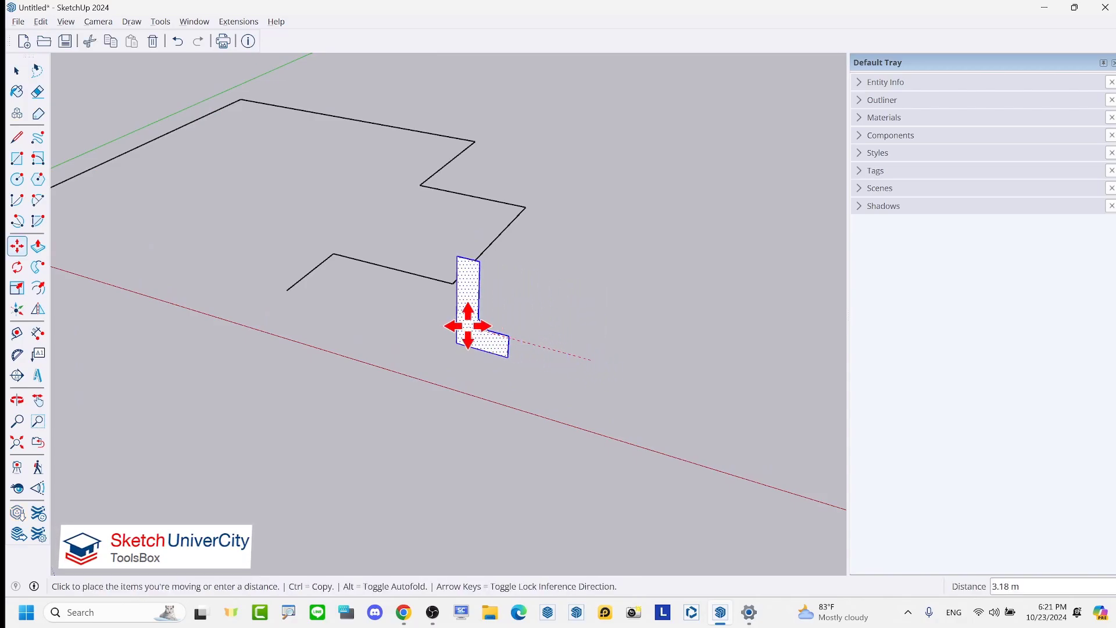
left_click(458, 323)
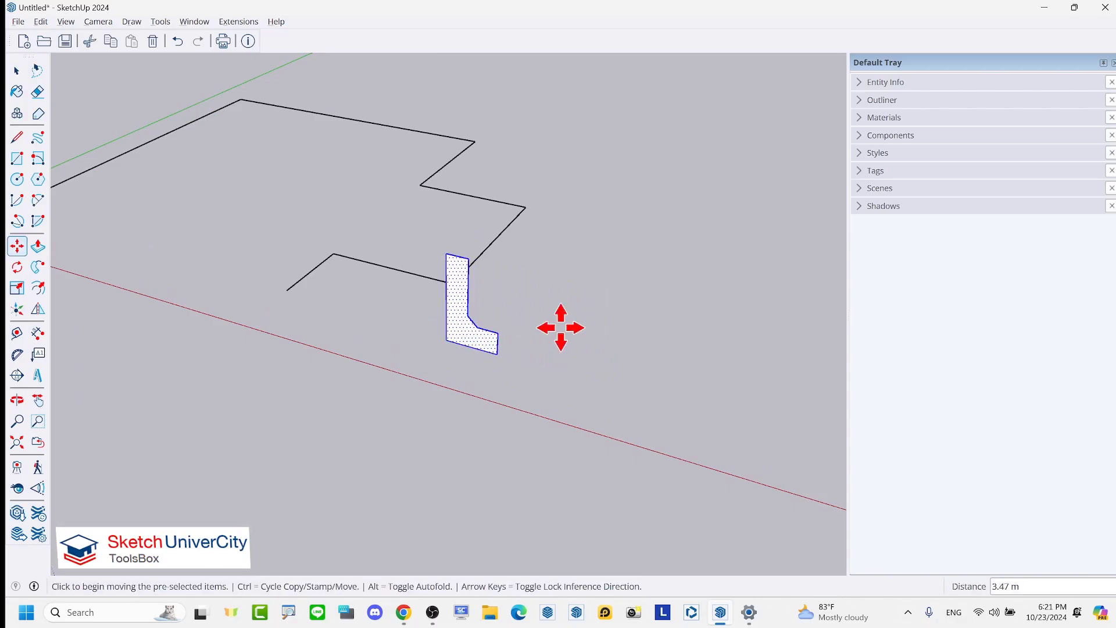
key("space")
- Follow Me the L profile along the whole outline into continuous stepped-base walls
middle_click_drag(560, 328, 359, 268)
scroll(359, 267, "up", 2)
left_click(441, 287)
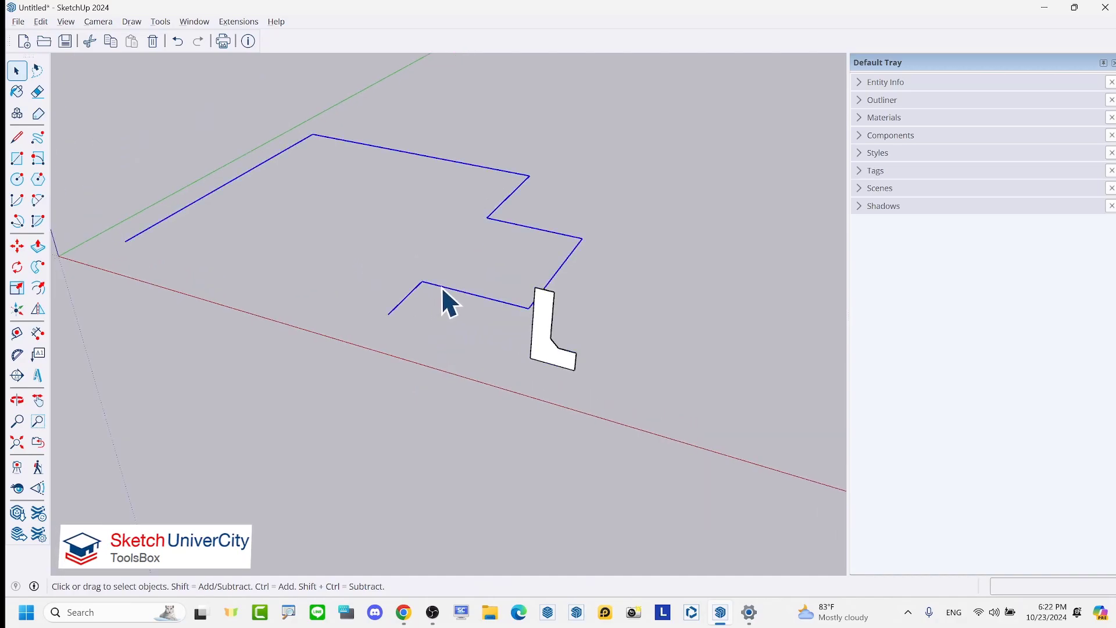
left_click(37, 267)
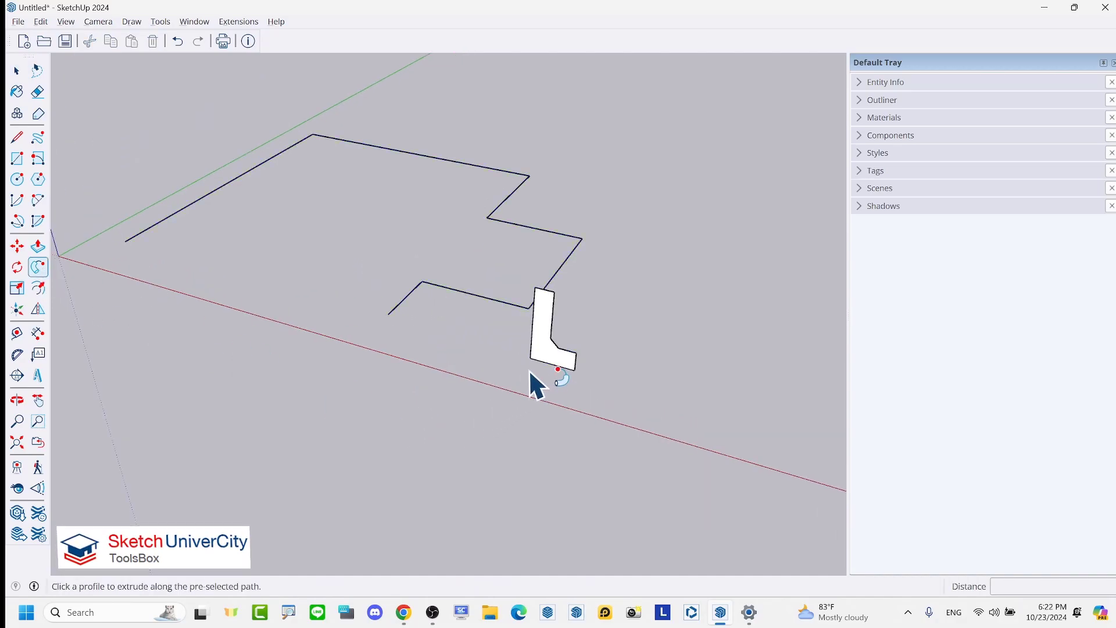
left_click(542, 351)
mouse_move(535, 368)
middle_mouse_down()
mouse_move(511, 418)
mouse_move(715, 319)
mouse_move(548, 411)
mouse_move(437, 508)
middle_mouse_up()
mouse_move(437, 508)
left_mouse_down()
mouse_move(272, 443)
mouse_move(437, 409)
left_mouse_up()
mouse_move(436, 409)
middle_mouse_down()
mouse_move(469, 424)
mouse_move(558, 393)
mouse_move(523, 326)
middle_mouse_up()
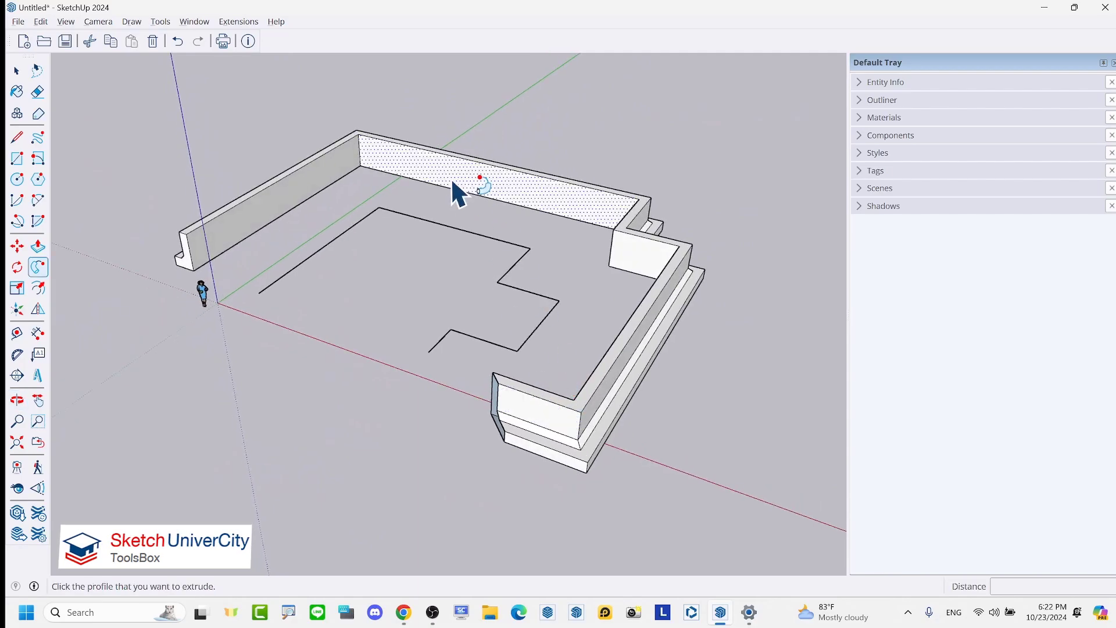
- Undo the wall sweep, then hide the leftover path lines and L profile
left_click(177, 42)
middle_click_drag(424, 244, 373, 240)
key("space")
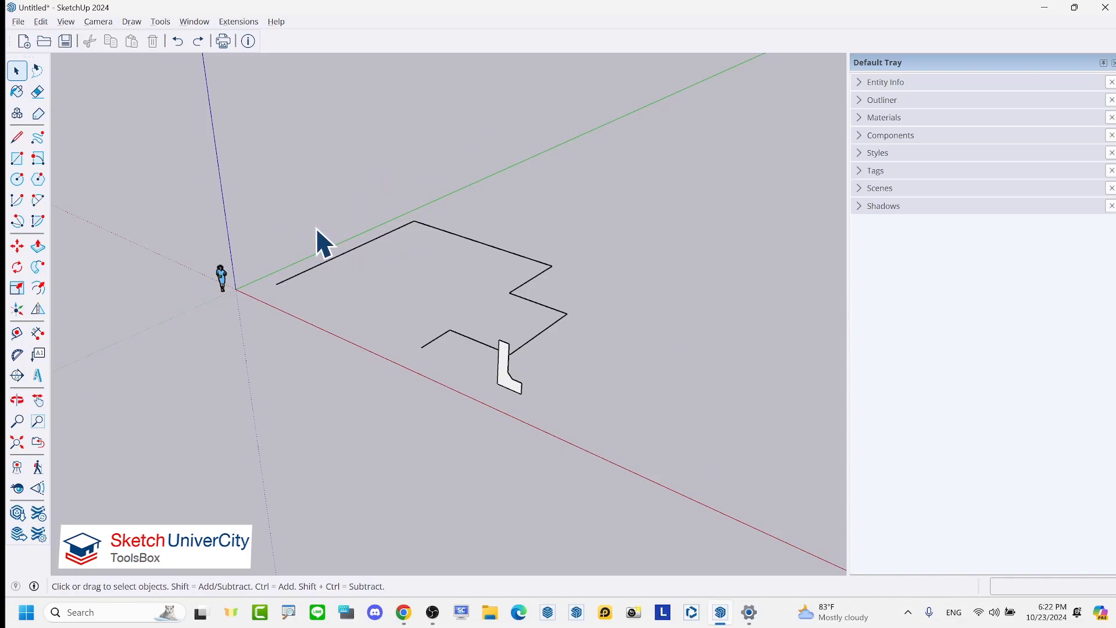
left_click_drag(261, 187, 594, 417)
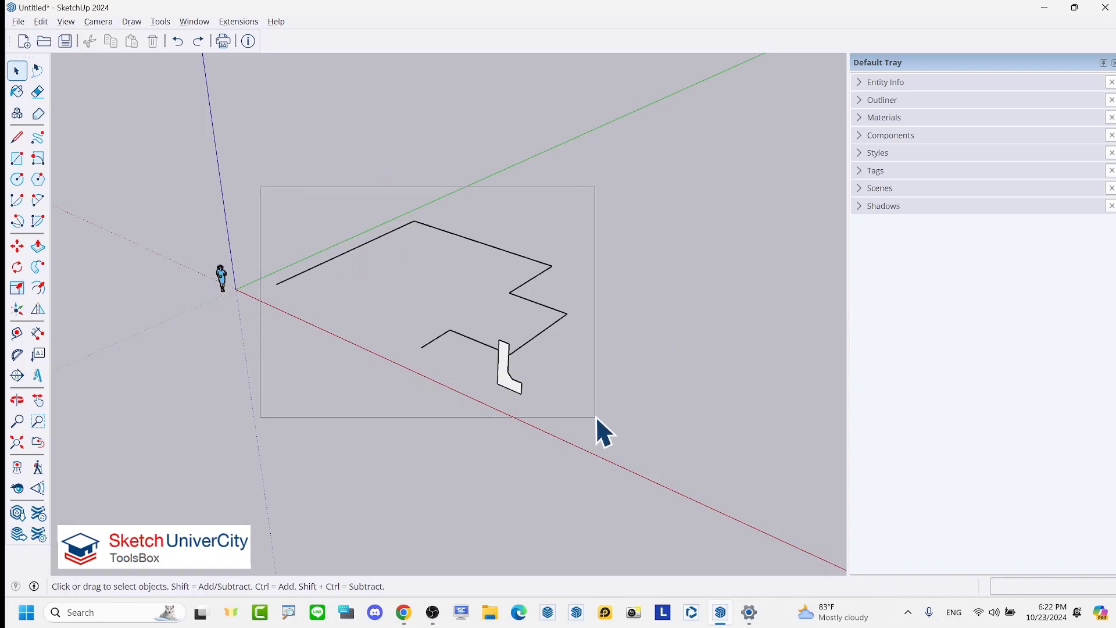
right_click(550, 310)
left_click(610, 348)
mouse_move(610, 349)
middle_mouse_down()
mouse_move(429, 357)
mouse_move(321, 294)
mouse_move(478, 319)
middle_mouse_up()
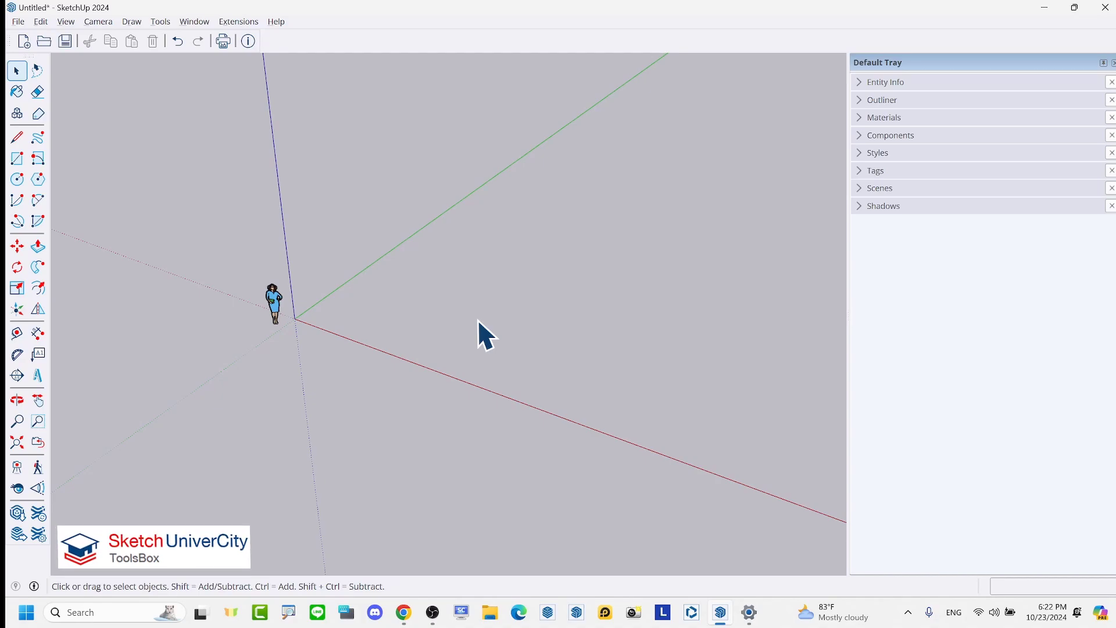
- Draw a large circular face flat on the ground
middle_click_drag(478, 319, 458, 189)
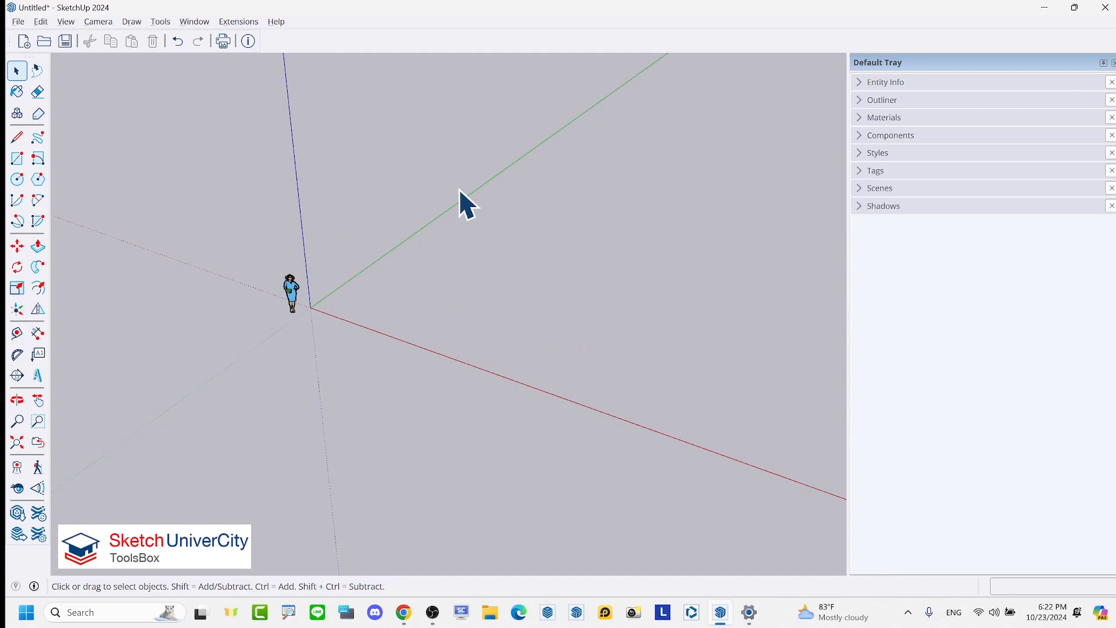
key("c")
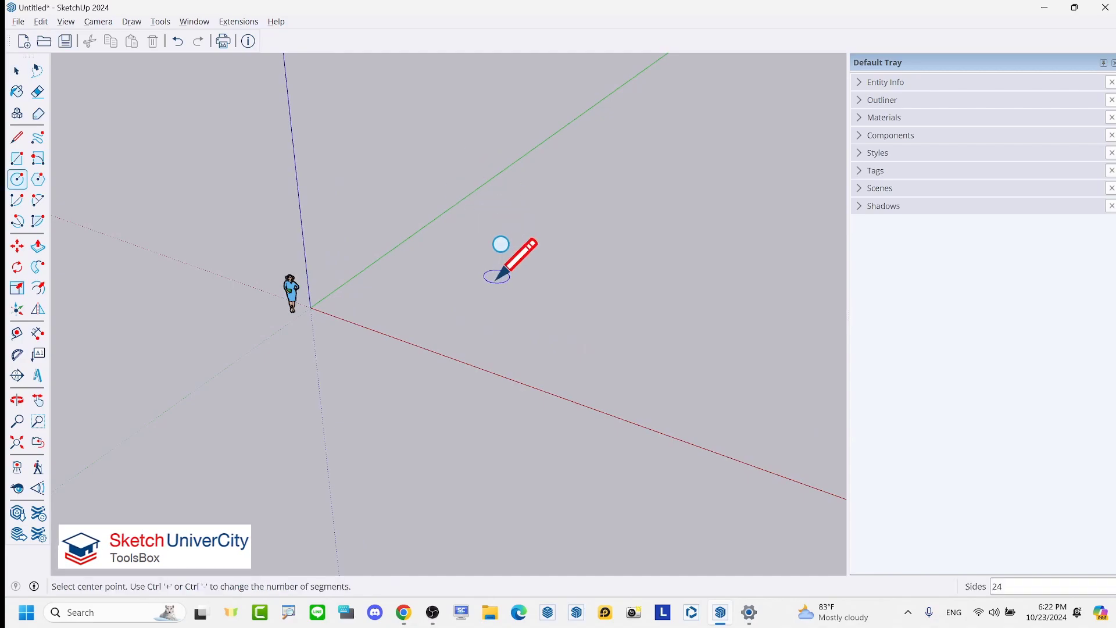
left_click(469, 276)
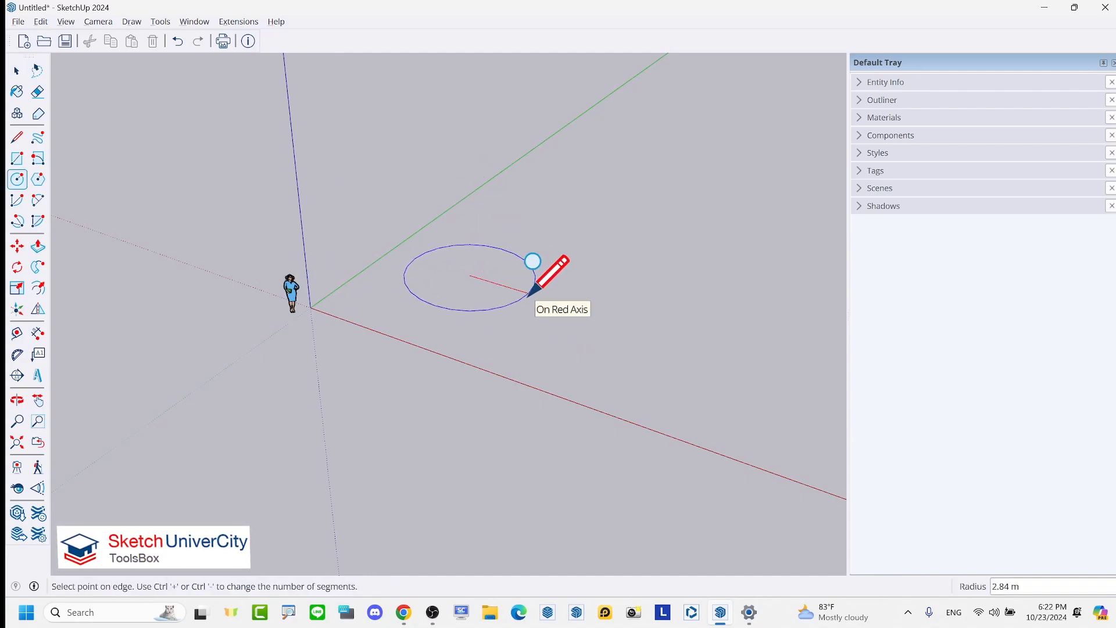
left_click(574, 306)
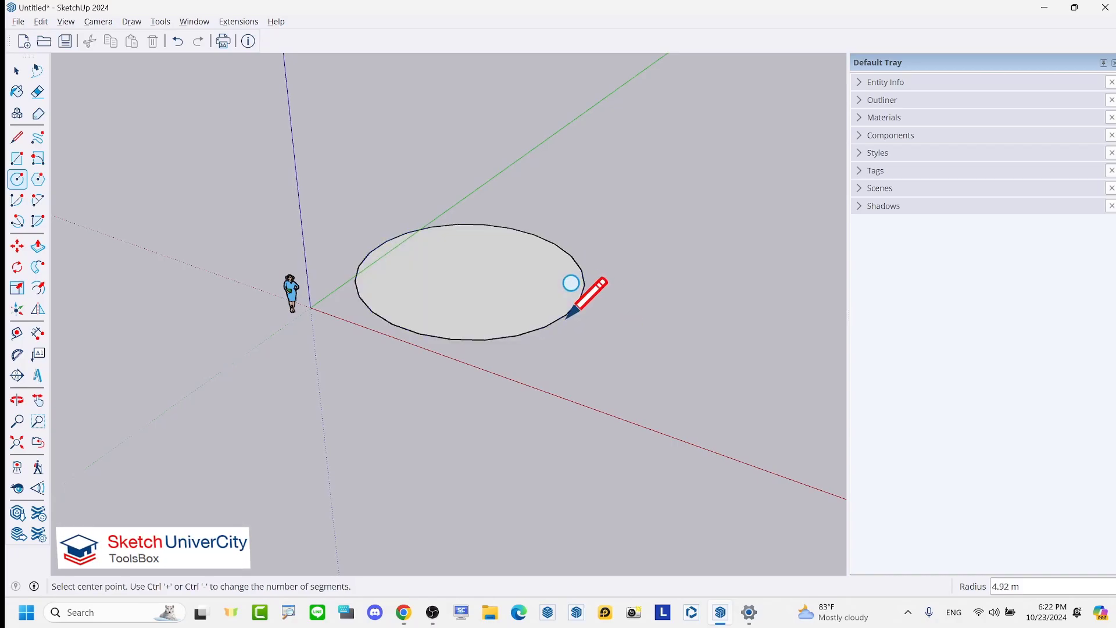
scroll(581, 386, "up", 1)
scroll(559, 372, "up", 1)
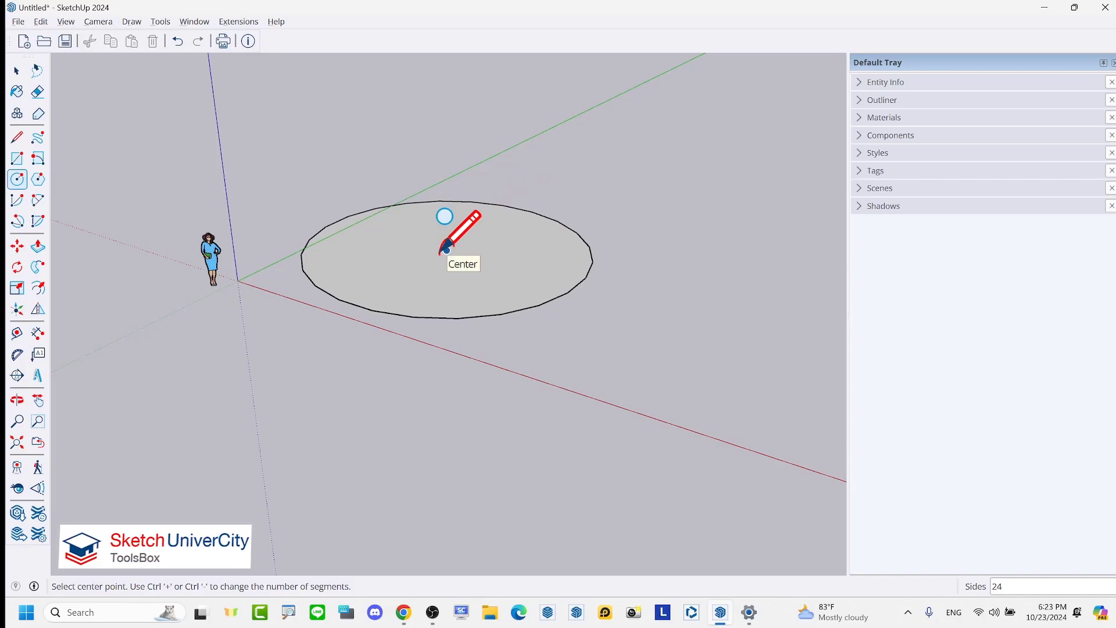
- Draw a vertical 2 m-radius circle centred on the disc, leaving a standing half-disc
key("Left")
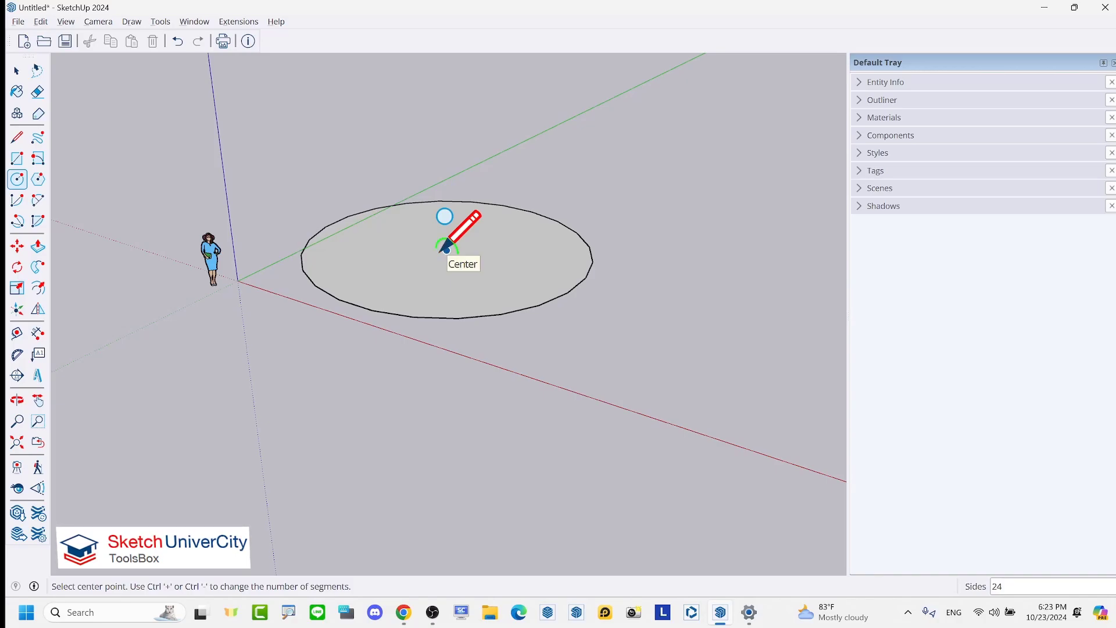
left_click(447, 249)
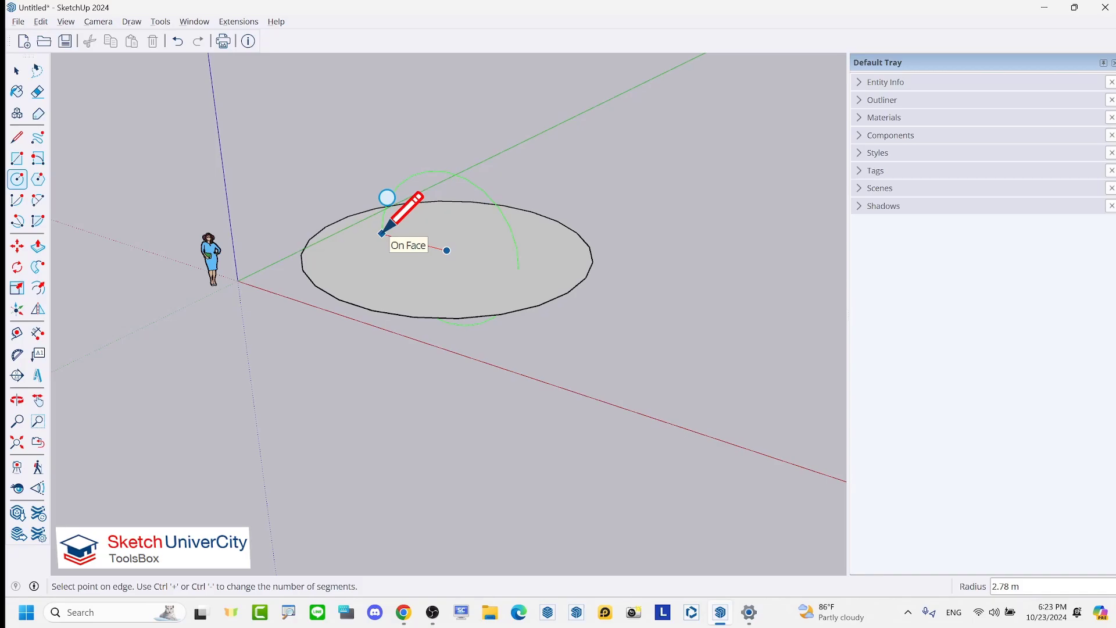
type("2")
key("Return")
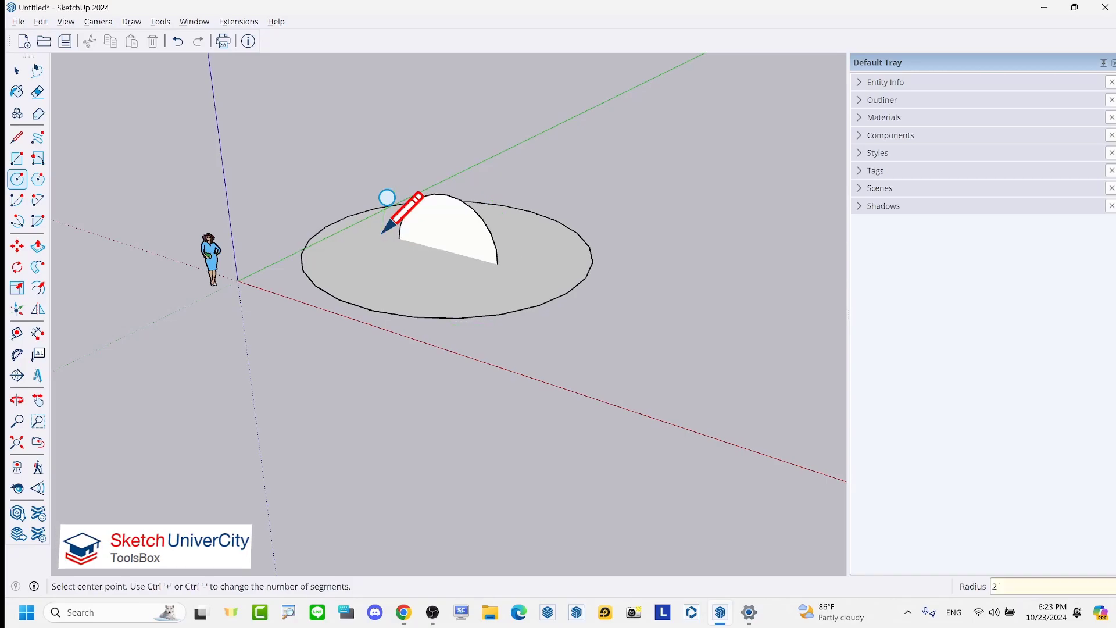
key("space")
scroll(433, 239, "up", 3)
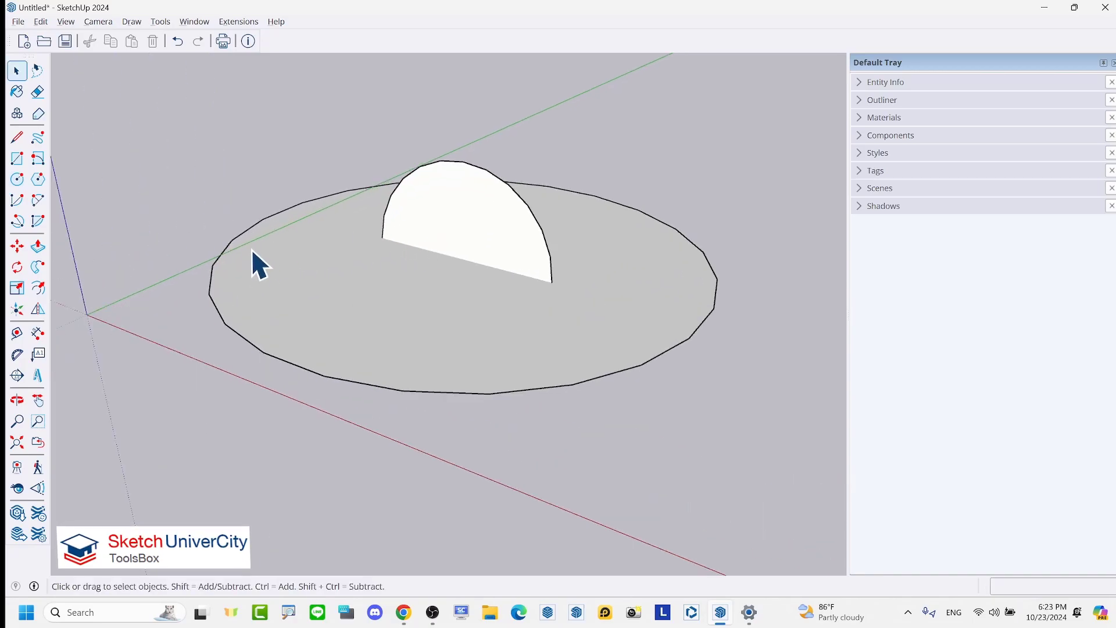
middle_click_drag(442, 251, 454, 249)
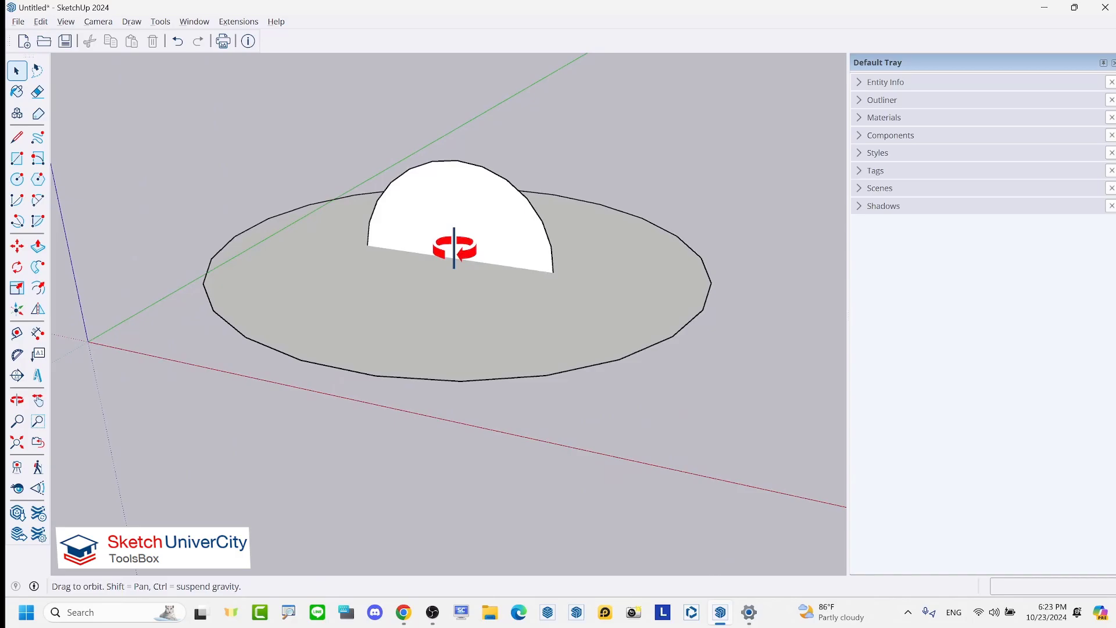
- Add a DIA 4.00 m diameter dimension to the standing semicircle's arc
left_click(37, 333)
scroll(538, 198, "up", 2)
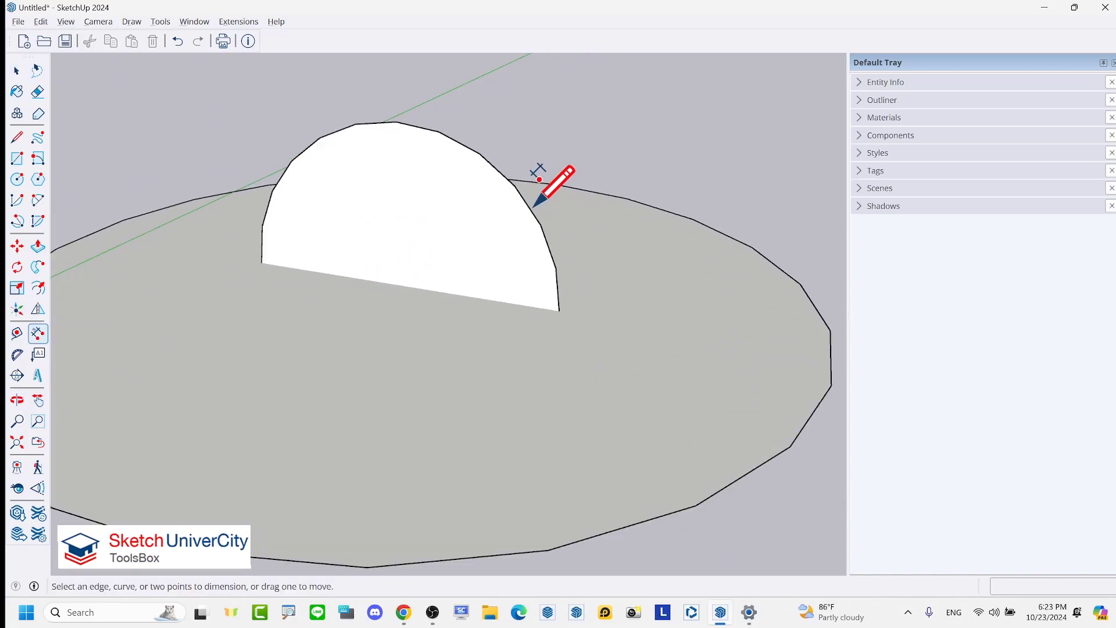
left_click(528, 204)
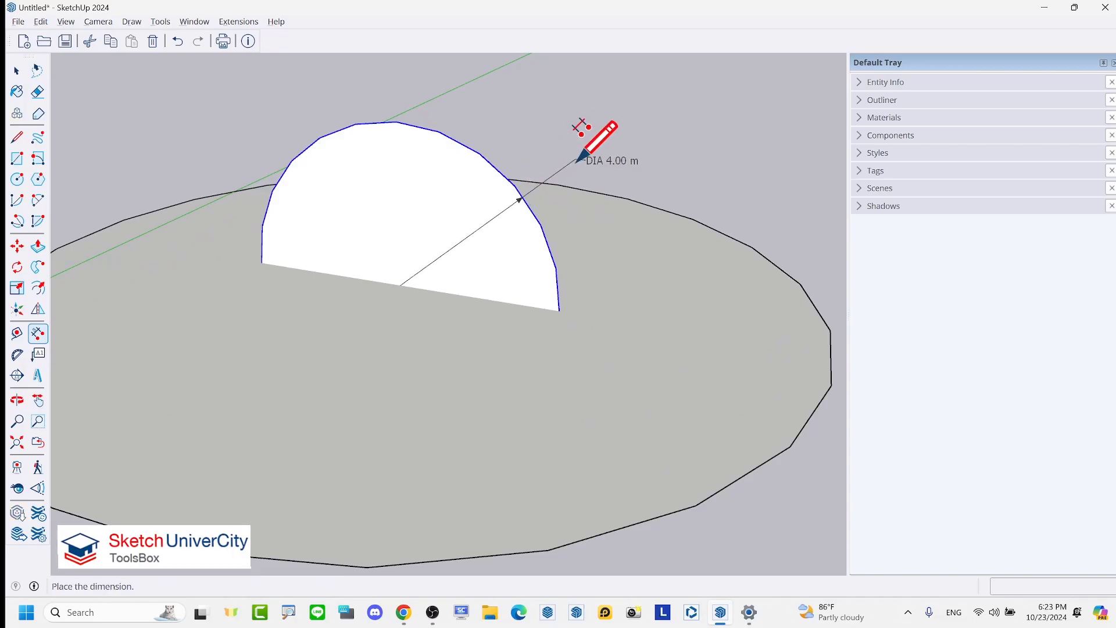
left_click(596, 143)
scroll(441, 208, "down", 3)
middle_click_drag(440, 208, 567, 230)
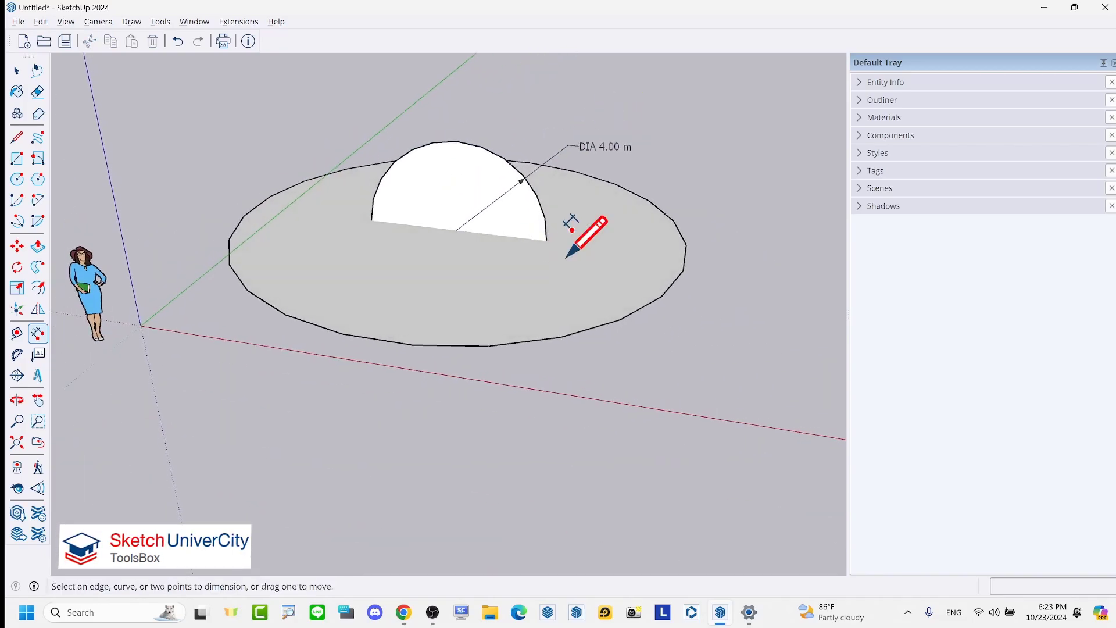
key("space")
mouse_move(573, 269)
middle_mouse_down()
mouse_move(568, 249)
mouse_move(562, 259)
middle_mouse_up()
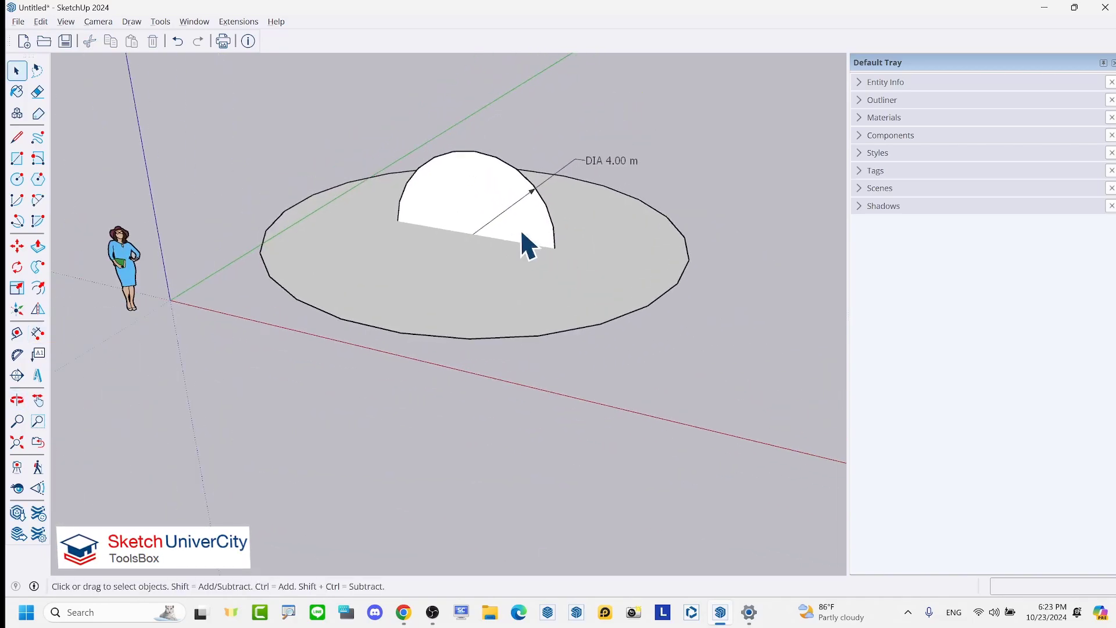
middle_click_drag(589, 155, 571, 257)
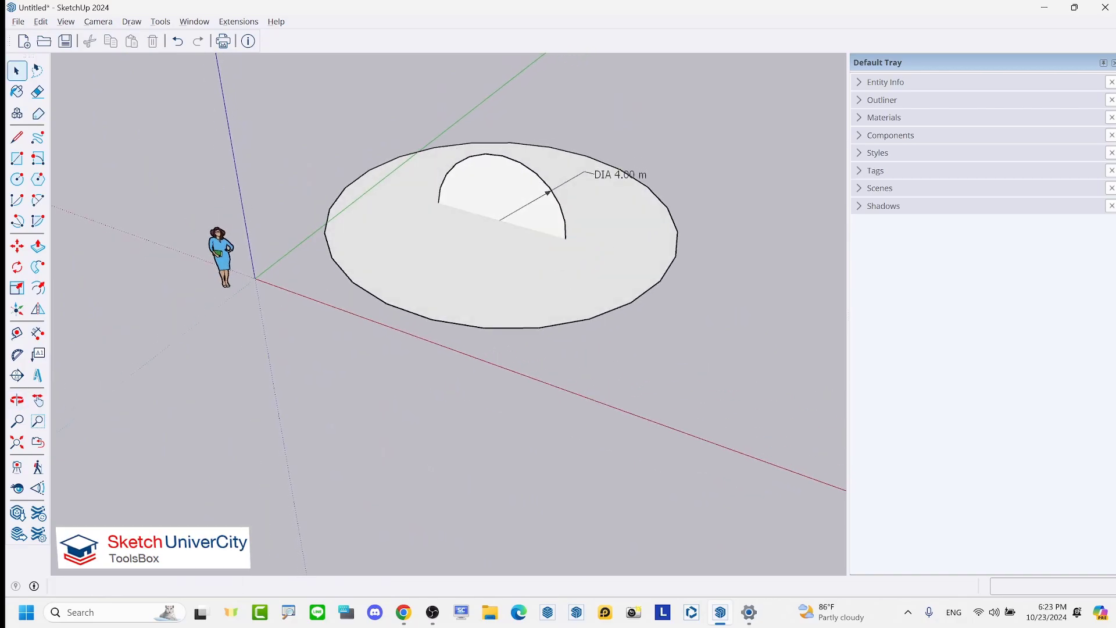
left_click_drag(588, 133, 307, 162)
left_click_drag(424, 363, 675, 242)
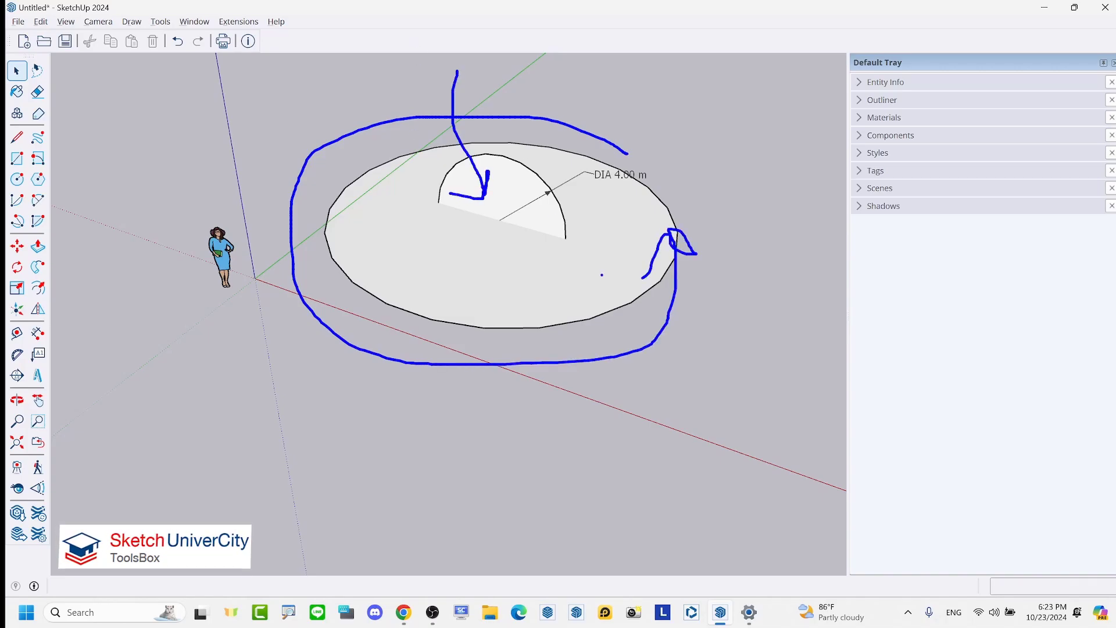
key("Escape")
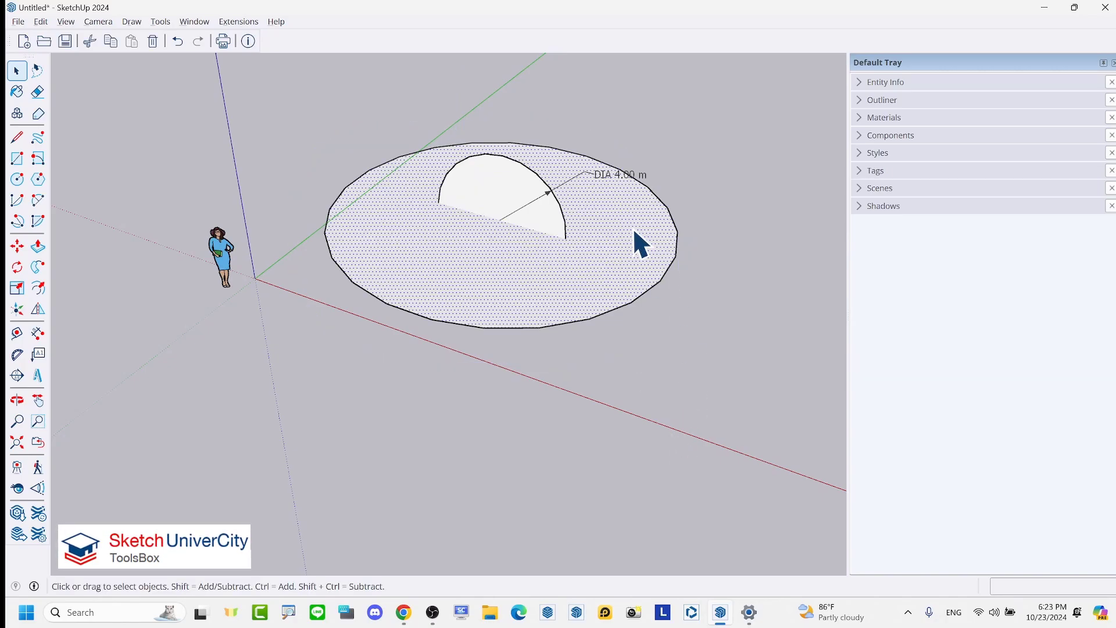
- Follow Me the semicircle along the selected disc edge into a 4 m-diameter dome
left_click(40, 269)
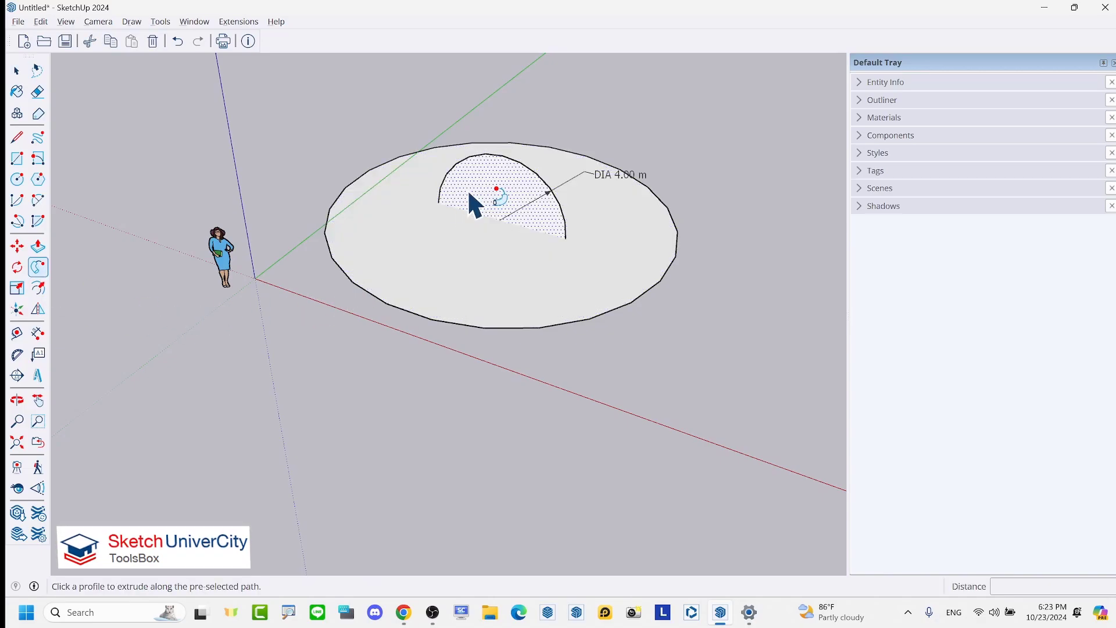
left_click(475, 207)
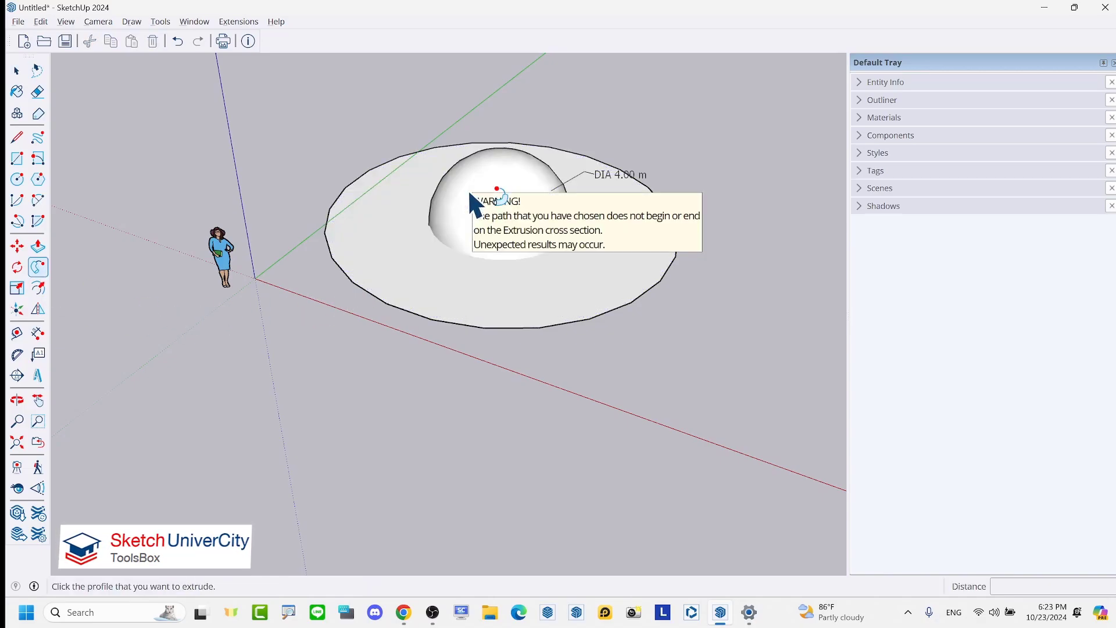
key("space")
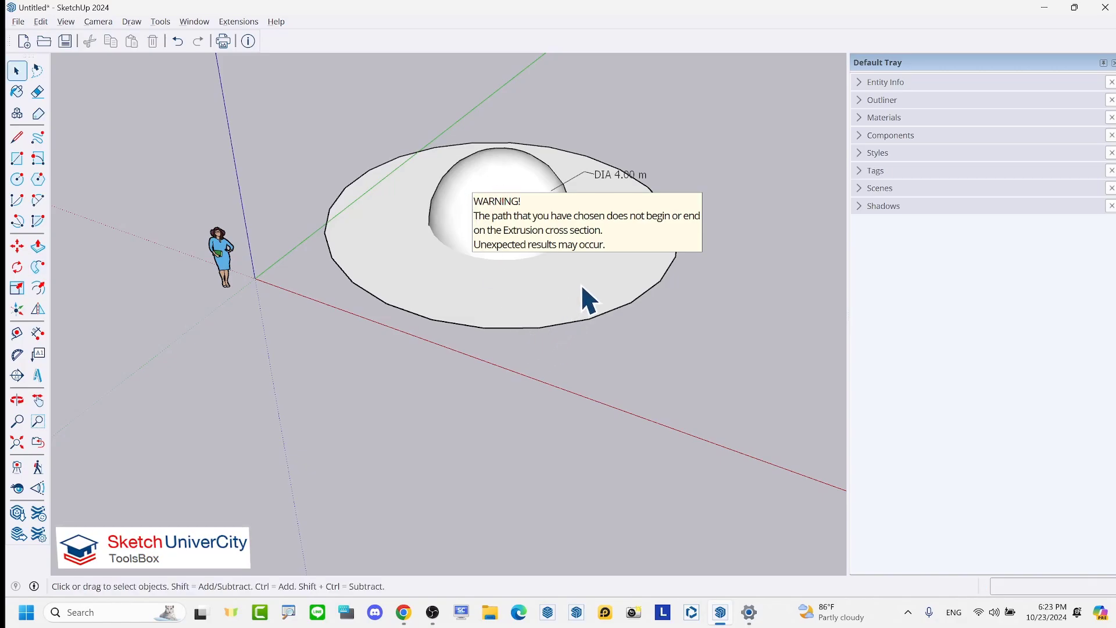
mouse_move(707, 342)
middle_mouse_down()
mouse_move(646, 210)
mouse_move(643, 294)
middle_mouse_up()
scroll(681, 249, "up", 2)
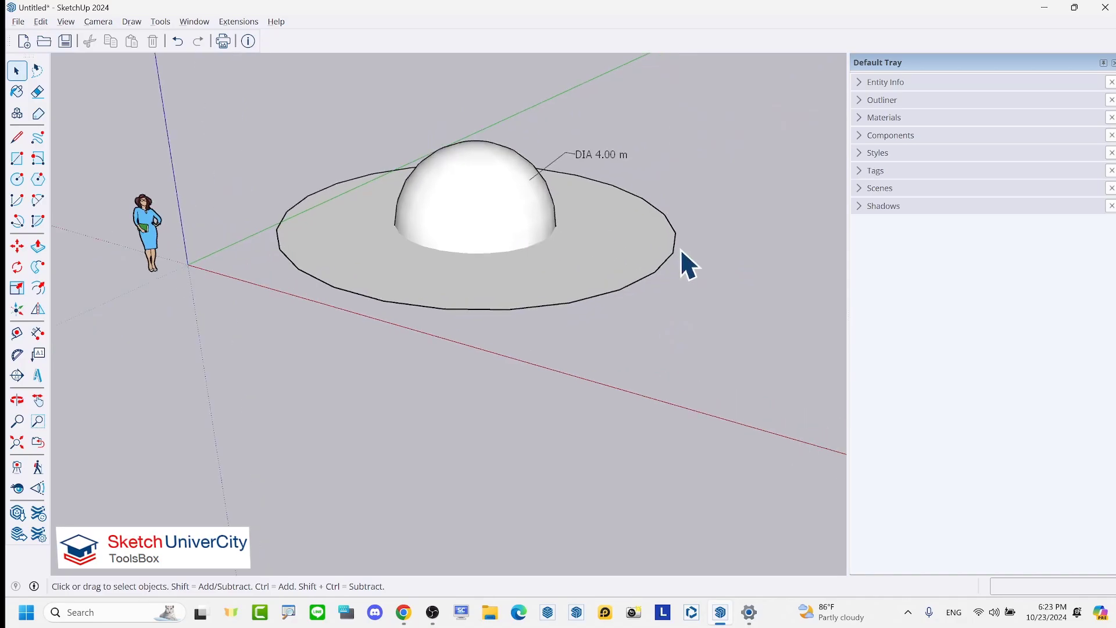
scroll(680, 249, "up", 1)
- Draw a 0.64 m circle on the disc edge and sweep it around the disc into a torus
key("c")
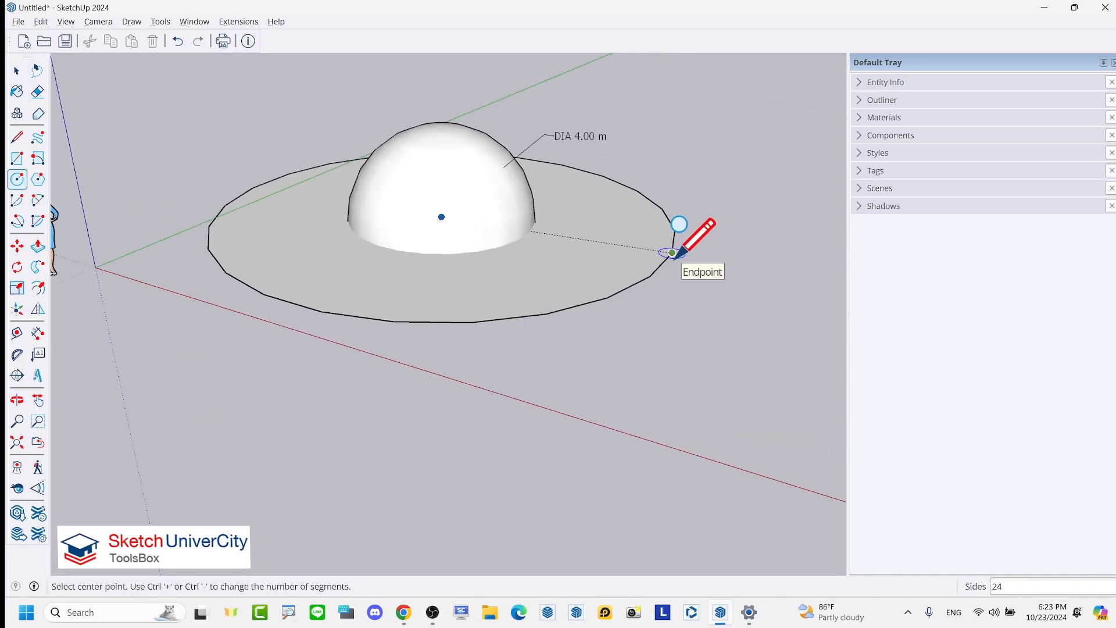
left_click(673, 254)
left_click(703, 267)
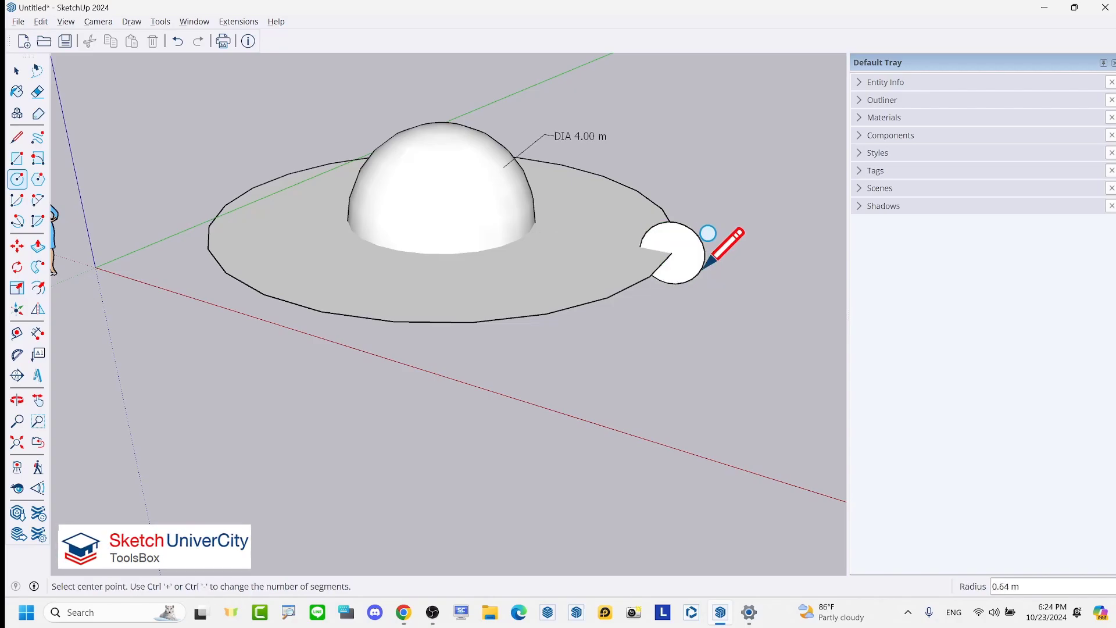
key("space")
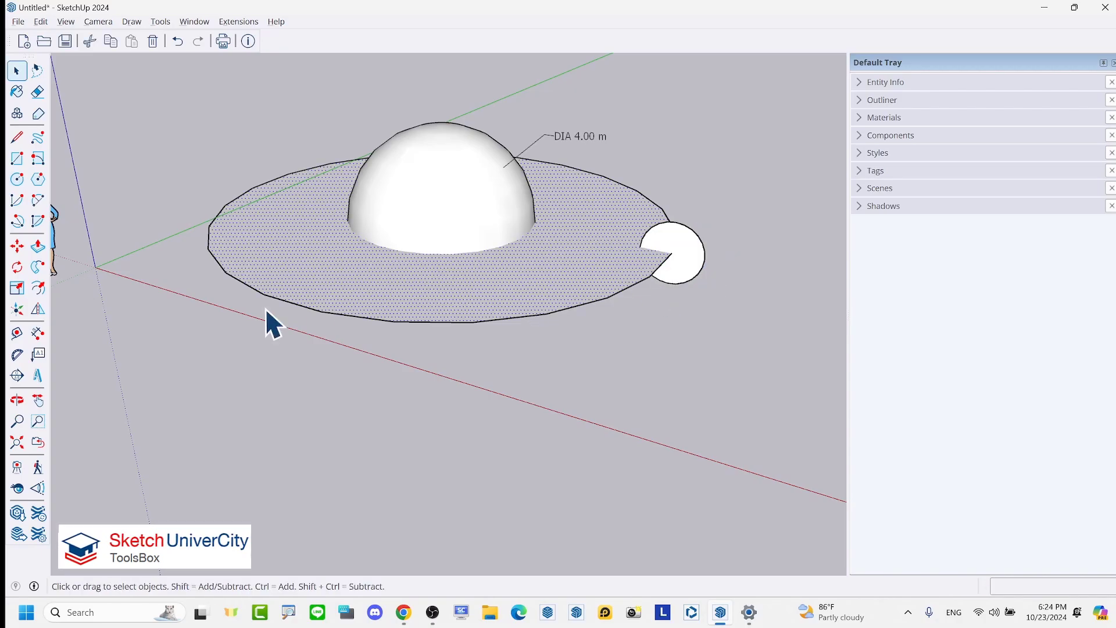
left_click(38, 267)
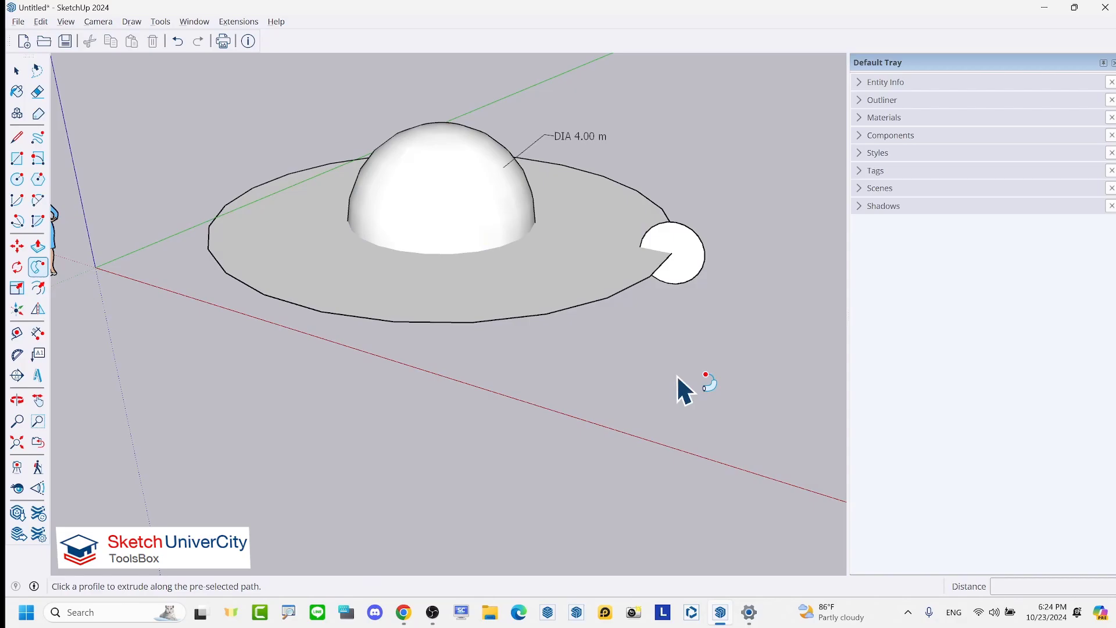
left_click(680, 256)
- Erase the inner disc face, leaving the dome inside the torus ring
right_click(555, 213)
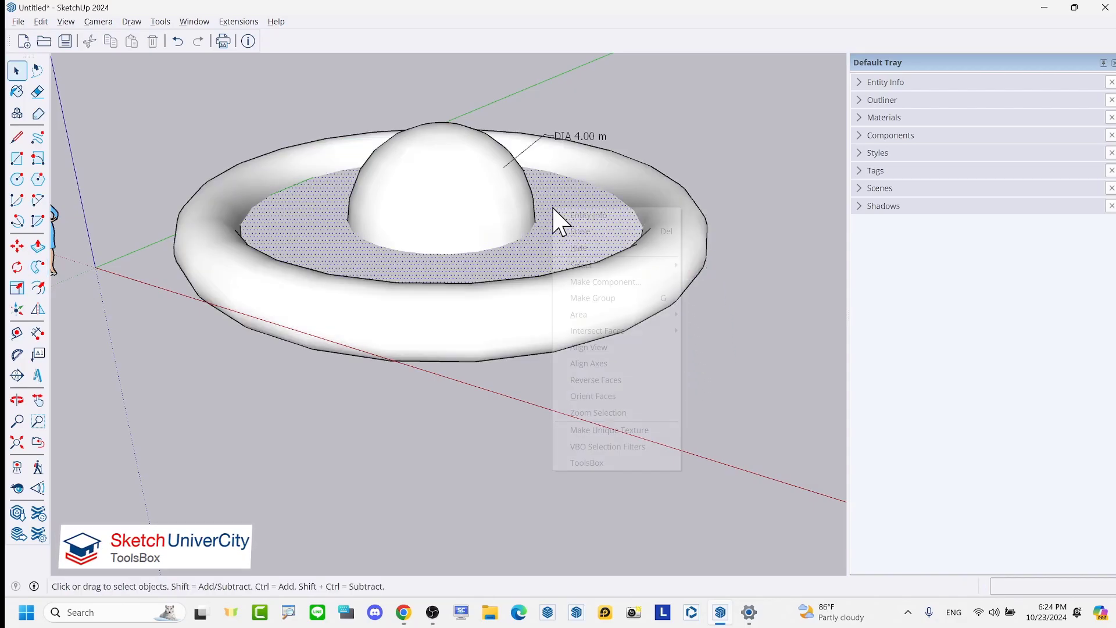
left_click(593, 232)
mouse_move(606, 247)
middle_mouse_down()
mouse_move(479, 378)
mouse_move(515, 393)
middle_mouse_up()
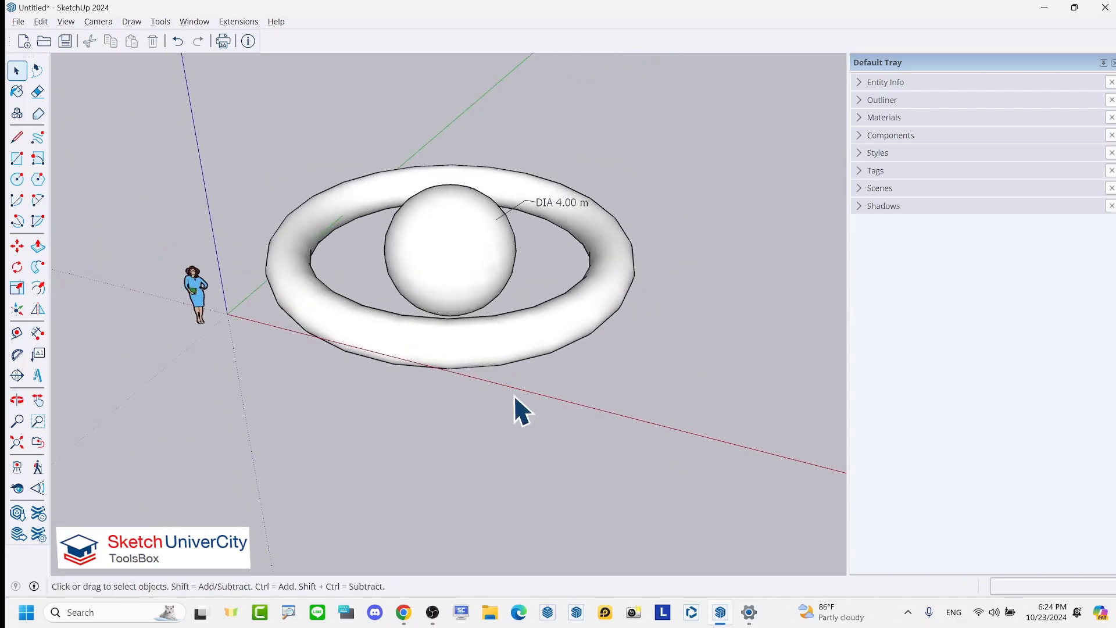
scroll(527, 299, "up", 2)
scroll(528, 298, "down", 3)
mouse_move(280, 386)
middle_mouse_down()
mouse_move(262, 294)
mouse_move(386, 229)
mouse_move(334, 336)
middle_mouse_up()
mouse_move(316, 287)
middle_mouse_down()
mouse_move(337, 244)
mouse_move(363, 249)
mouse_move(359, 239)
middle_mouse_up()
scroll(339, 344, "down", 2)
mouse_move(339, 344)
middle_mouse_down()
mouse_move(361, 312)
mouse_move(429, 294)
mouse_move(381, 312)
middle_mouse_up()
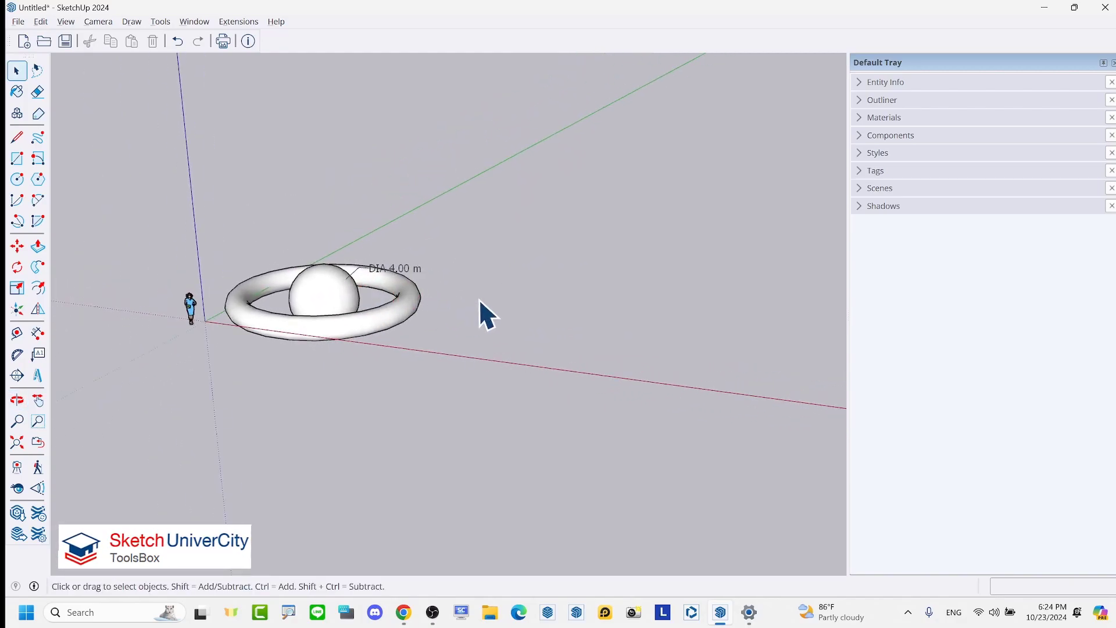
- Draw an upright rectangular face from four line segments
key("l")
left_click(484, 332)
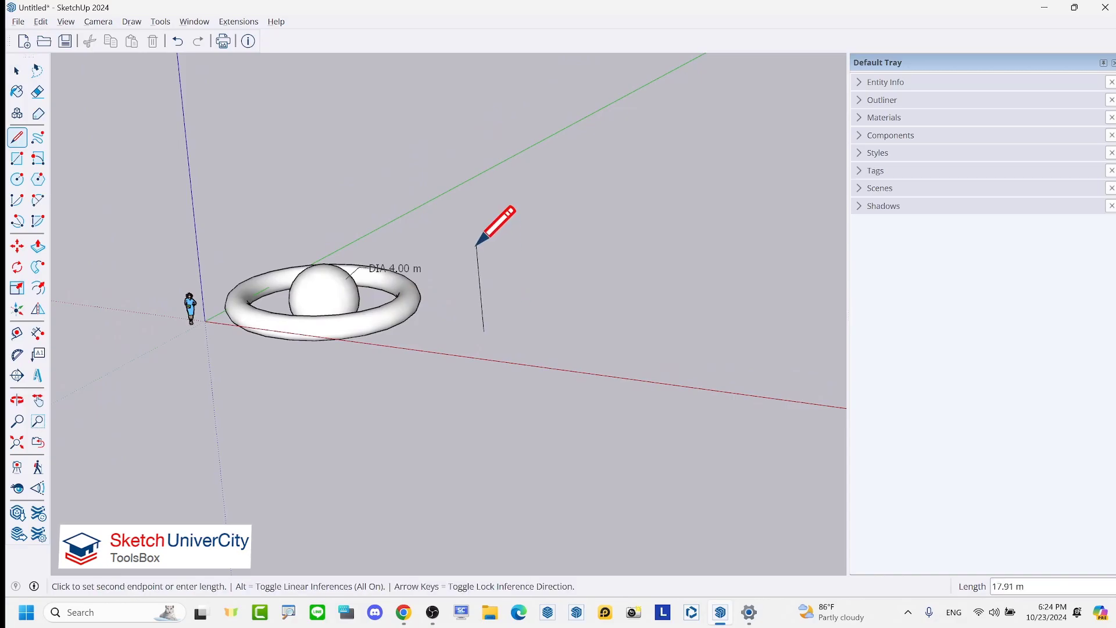
left_click(486, 158)
left_click(654, 166)
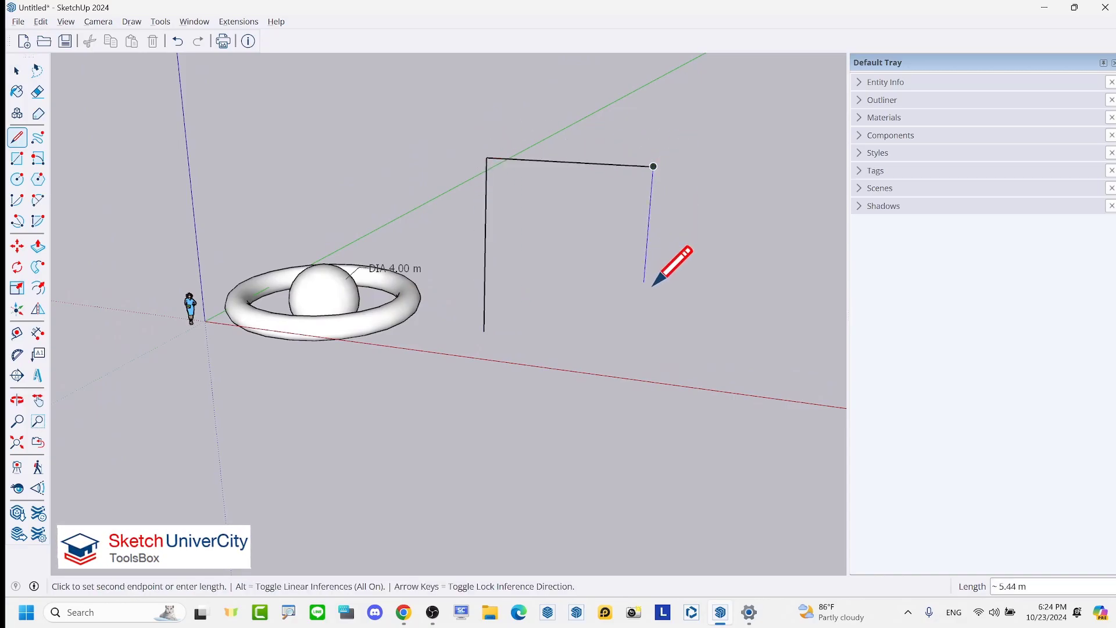
left_click(637, 351)
left_click(484, 332)
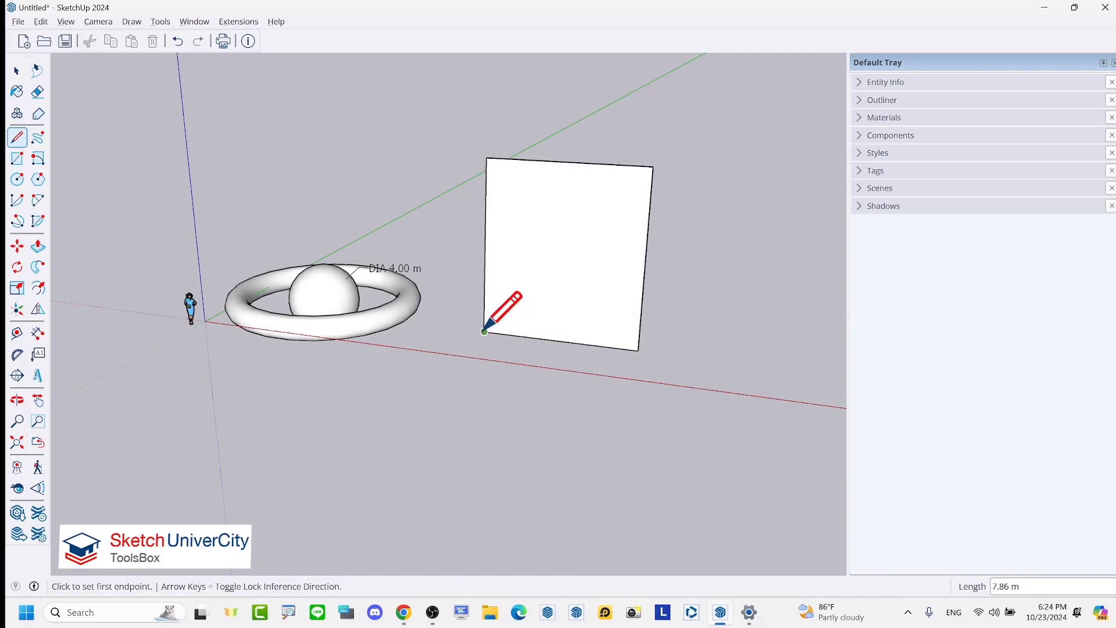
scroll(558, 316, "up", 2)
scroll(545, 209, "down", 1)
scroll(568, 98, "up", 1)
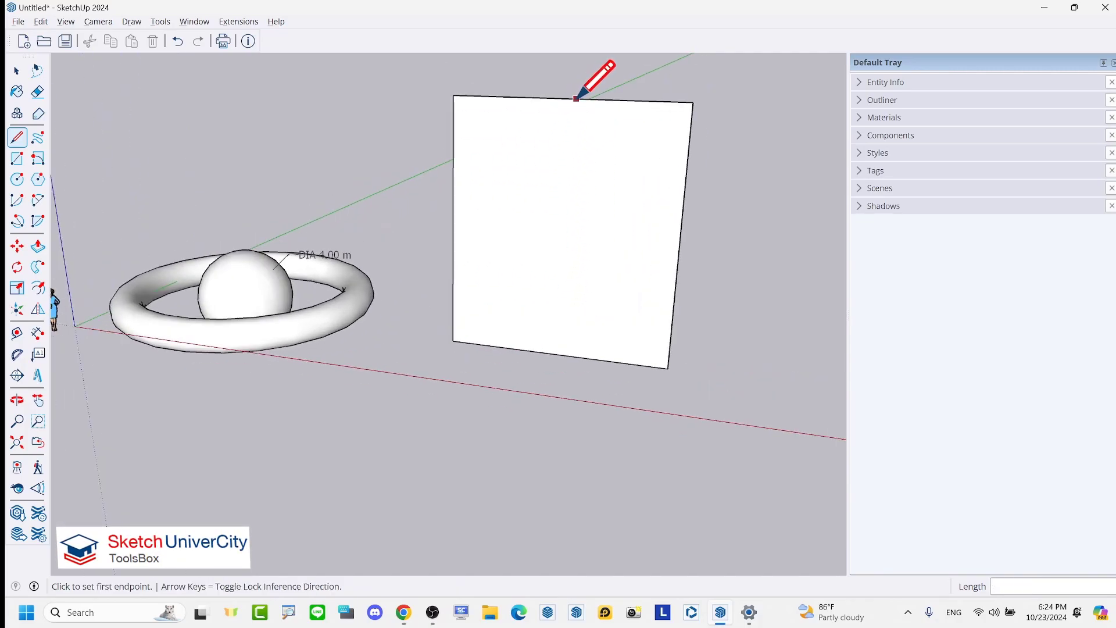
- Cut a notch into the top-right corner with new lines and erase the cut-off piece
left_click(568, 98)
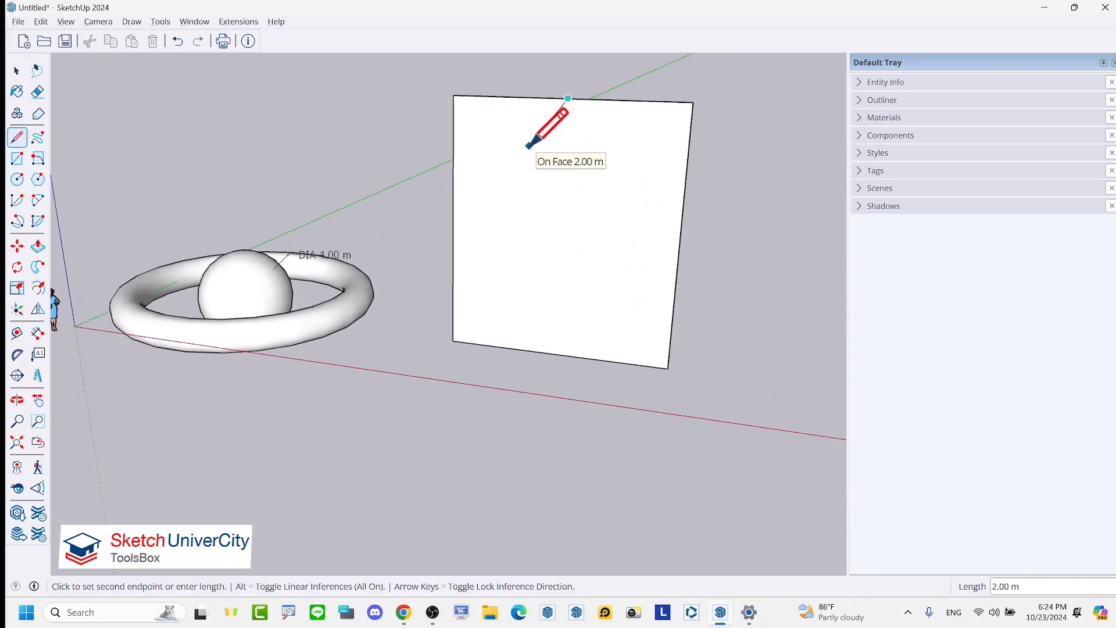
left_click(529, 146)
left_click(528, 186)
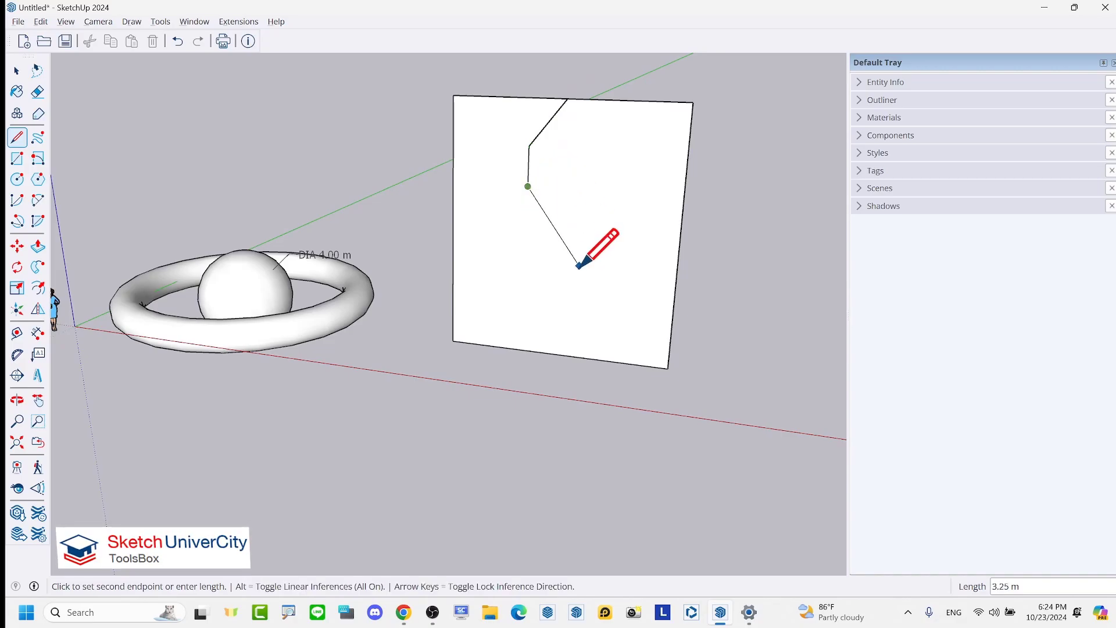
left_click(675, 272)
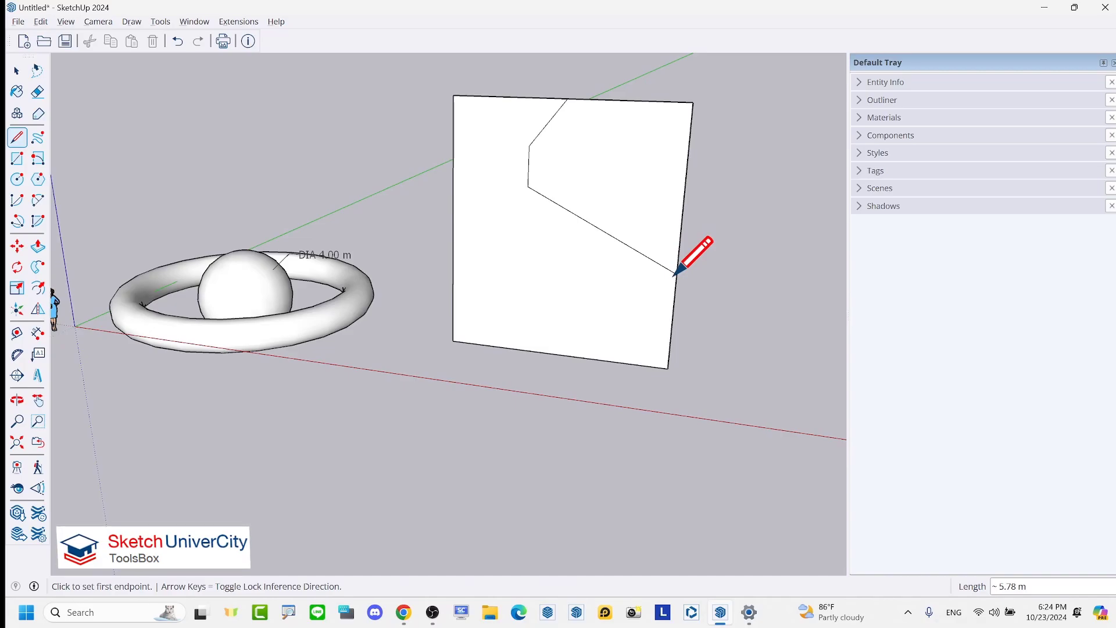
key("e")
left_click_drag(628, 96, 692, 189)
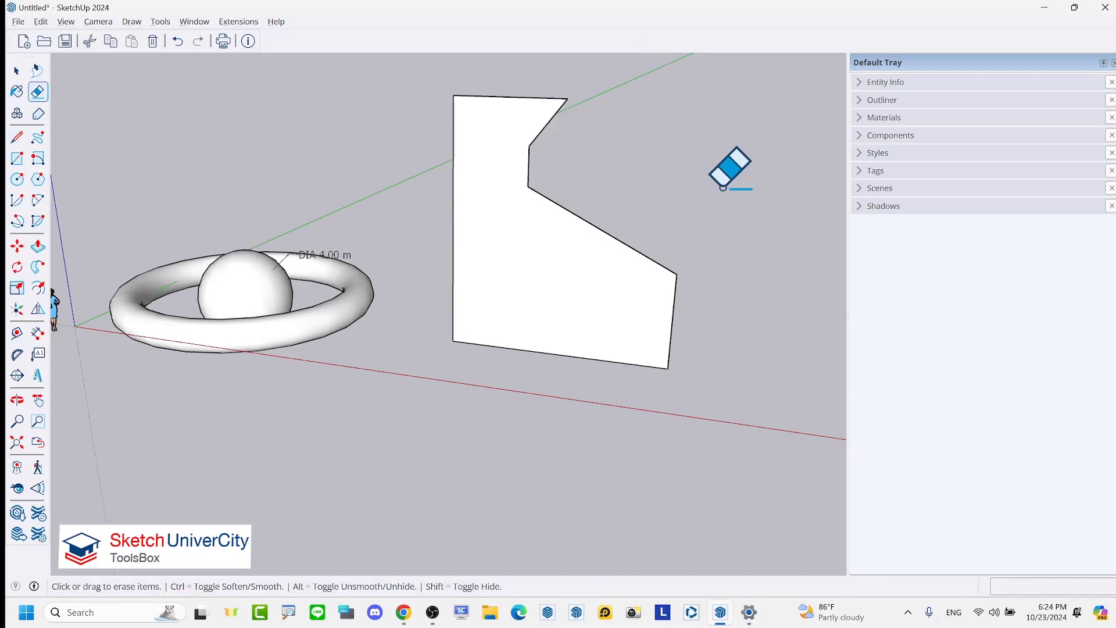
key("space")
middle_click_drag(692, 189, 660, 281)
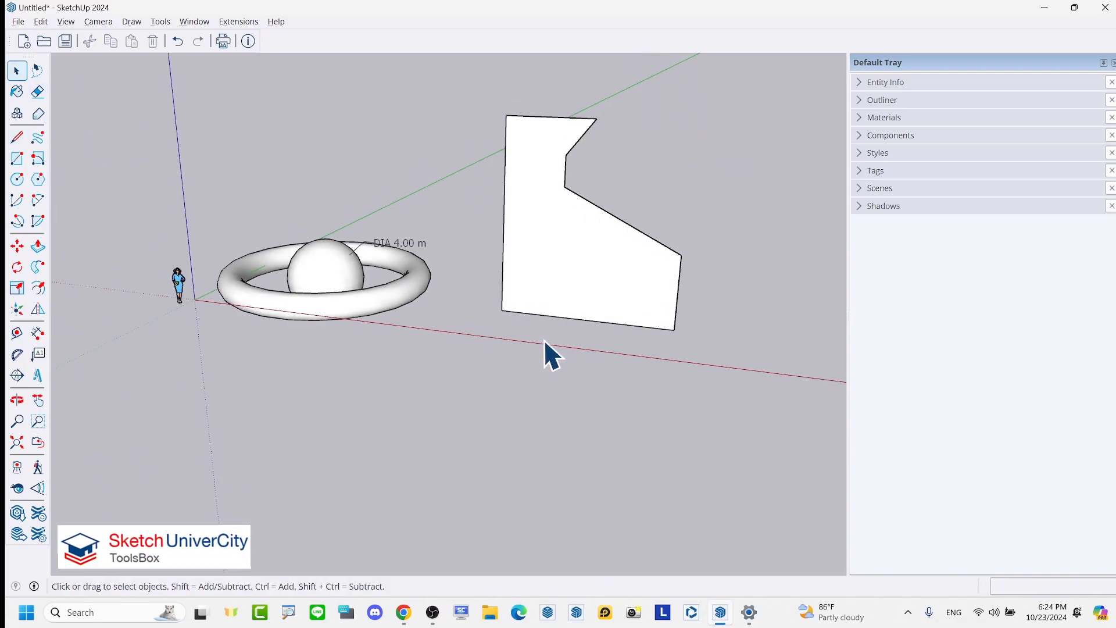
- Move the face's bottom edge downward to stretch the profile taller
key("m")
key("space")
key("m")
left_click(544, 314)
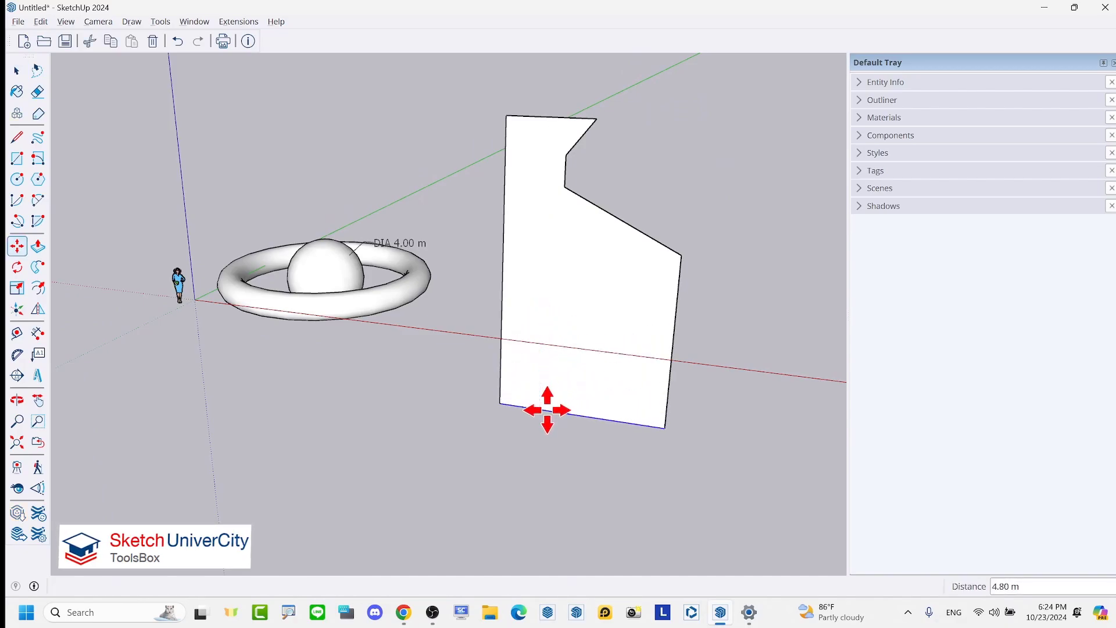
key("space")
scroll(475, 385, "down", 2)
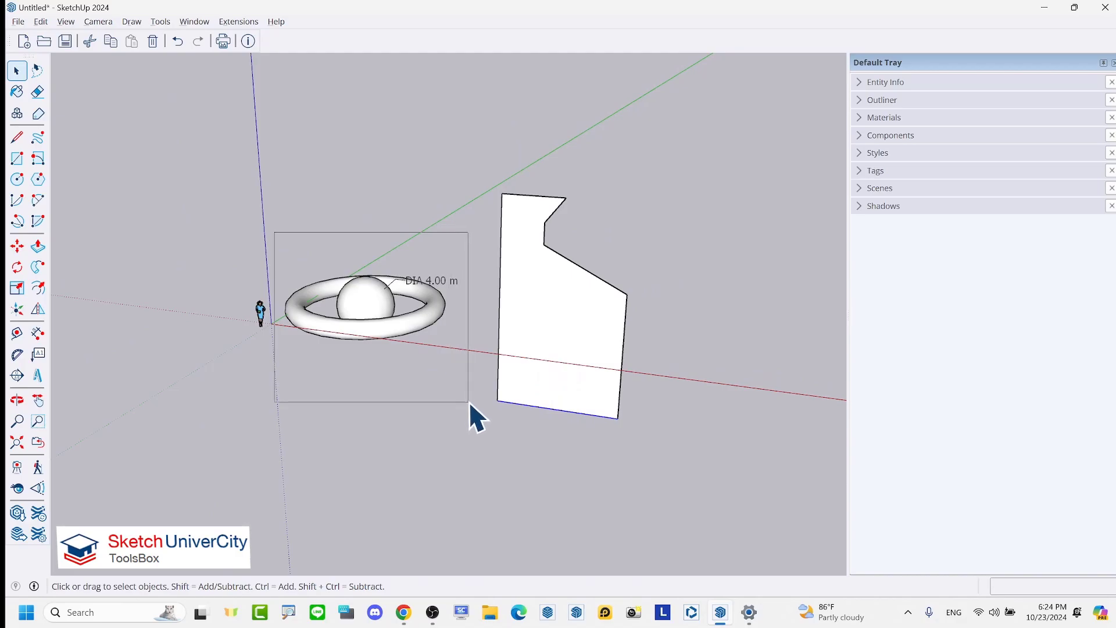
- Select the torus and sphere together and erase them
left_click_drag(291, 247, 470, 401)
right_click(381, 327)
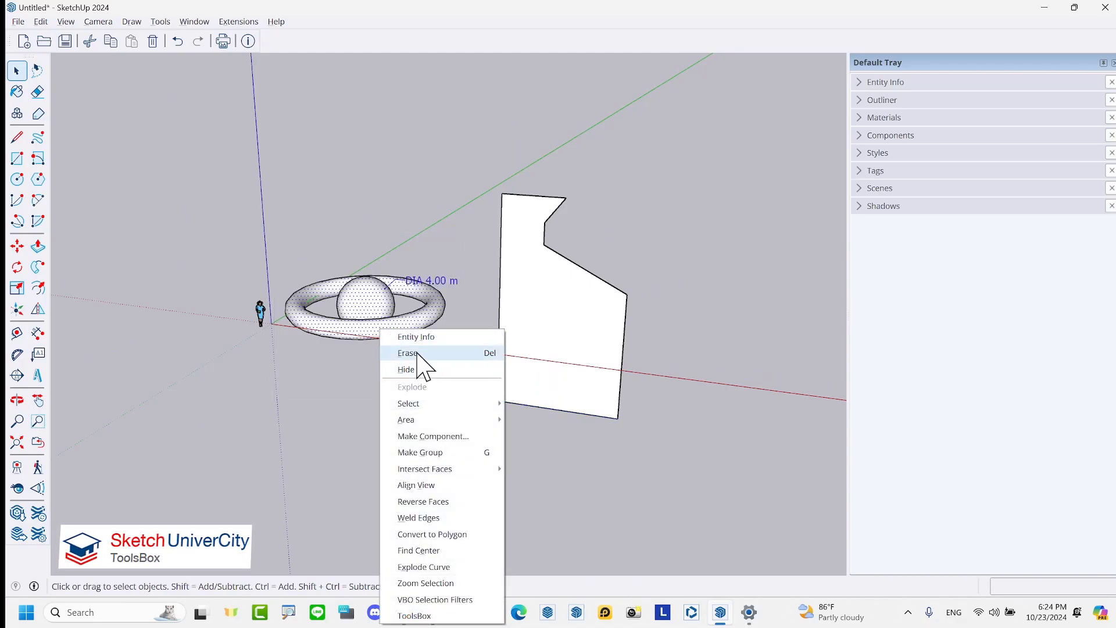
left_click(422, 353)
scroll(553, 214, "up", 3)
scroll(554, 215, "up", 2)
middle_click_drag(554, 214, 591, 200)
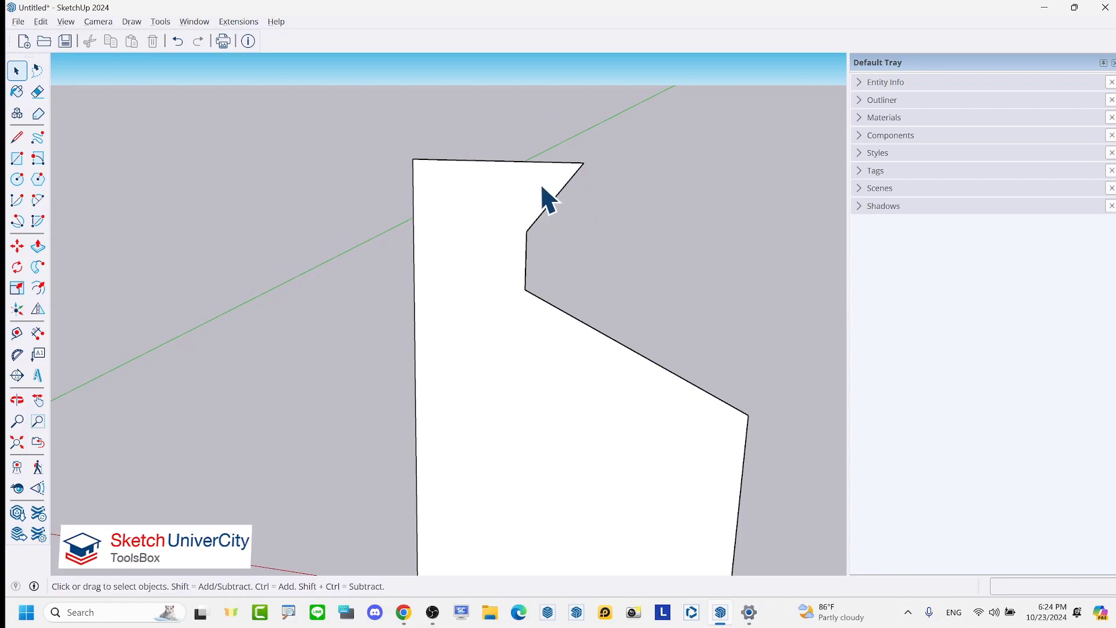
- Round the notch's top corner with a 2-Point Arc fillet
key("a")
scroll(544, 185, "up", 1)
left_click(549, 156)
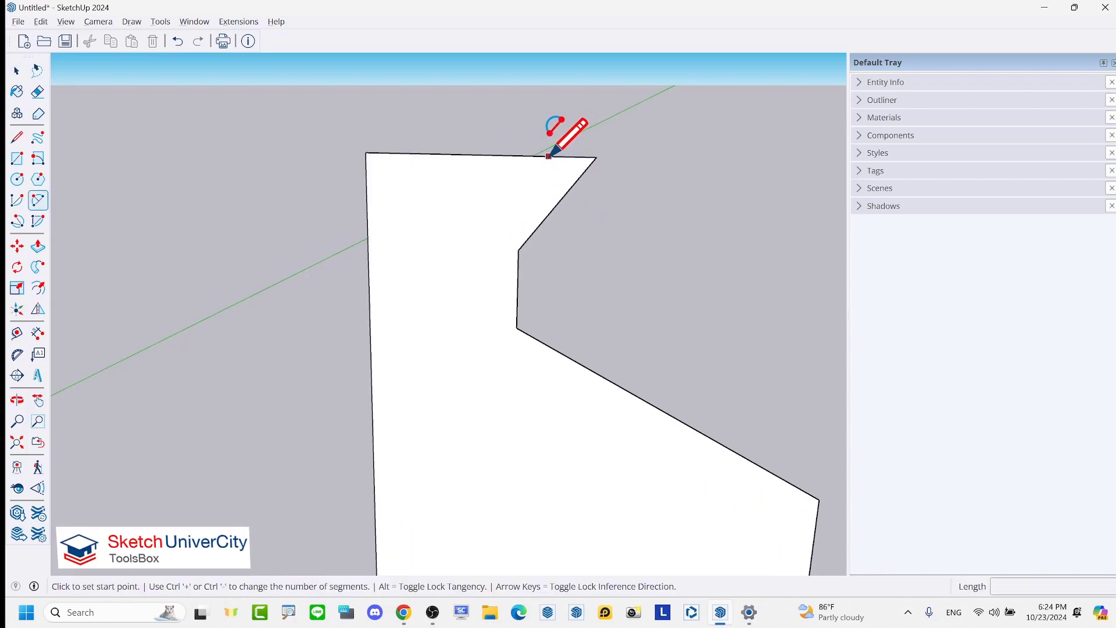
left_click(572, 186)
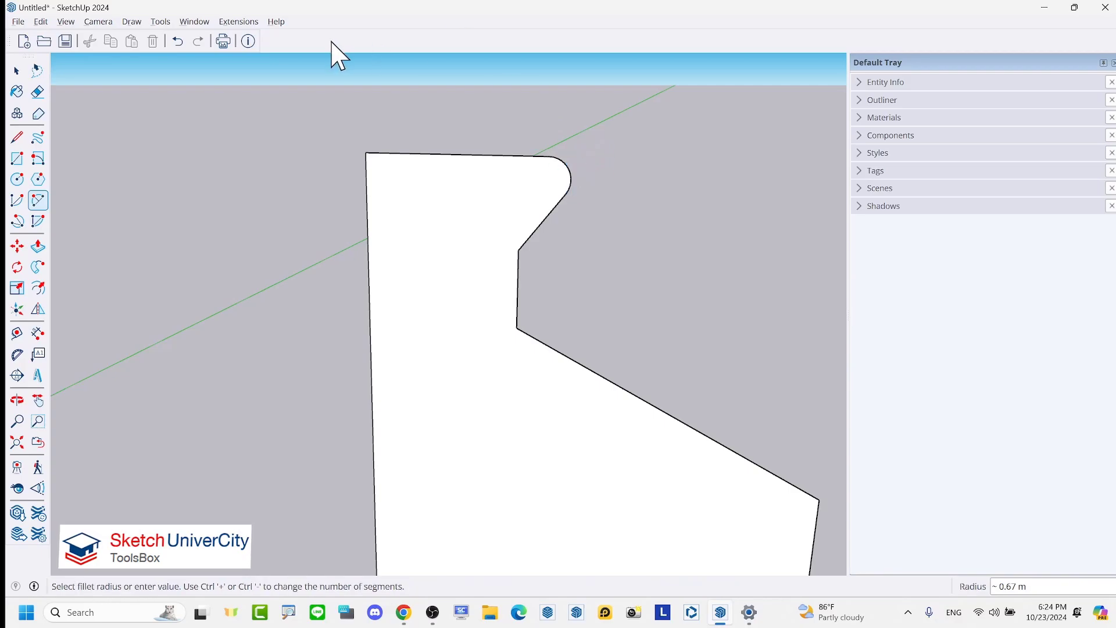
scroll(481, 115, "down", 2)
scroll(512, 173, "down", 2)
scroll(512, 173, "up", 2)
scroll(451, 180, "up", 1)
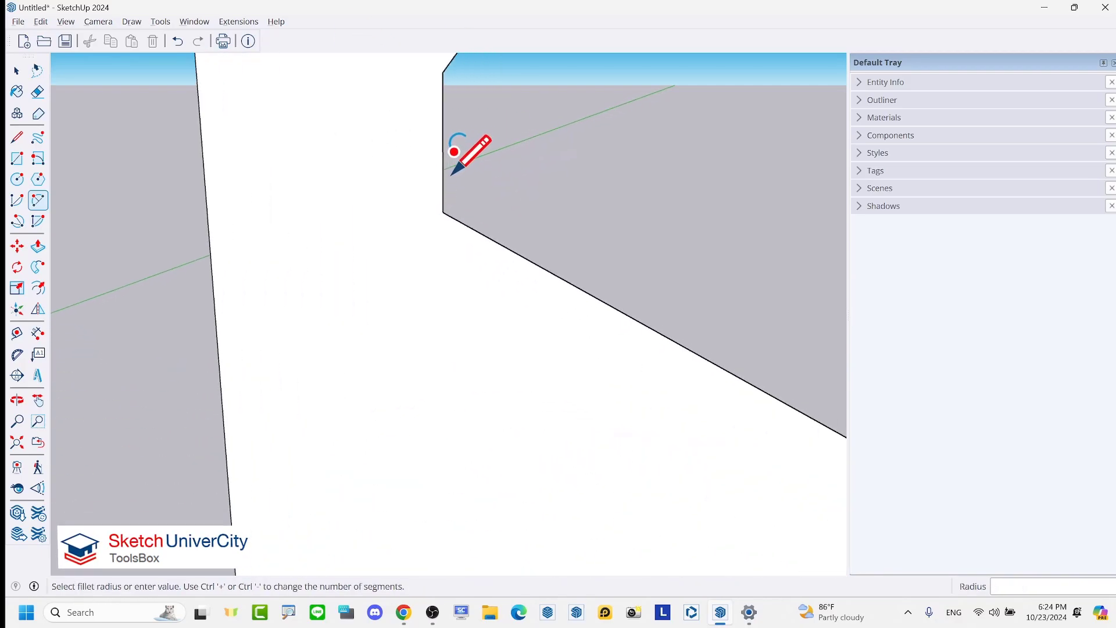
scroll(456, 150, "down", 1)
scroll(451, 239, "up", 2)
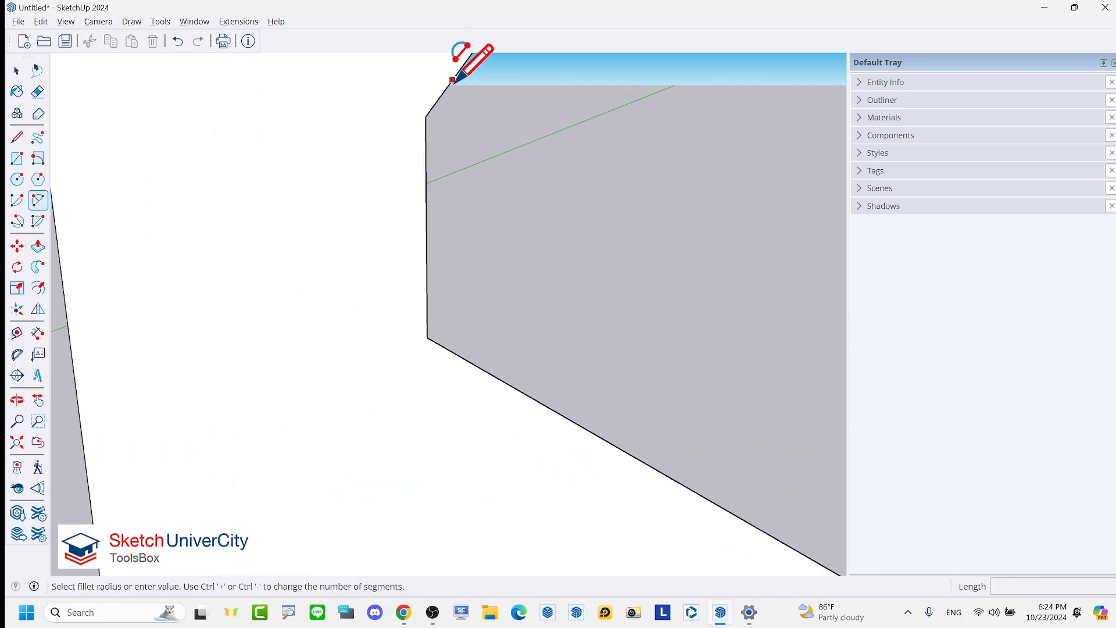
- Fillet the notch's upper inner corner and its lower corner
left_click(453, 79)
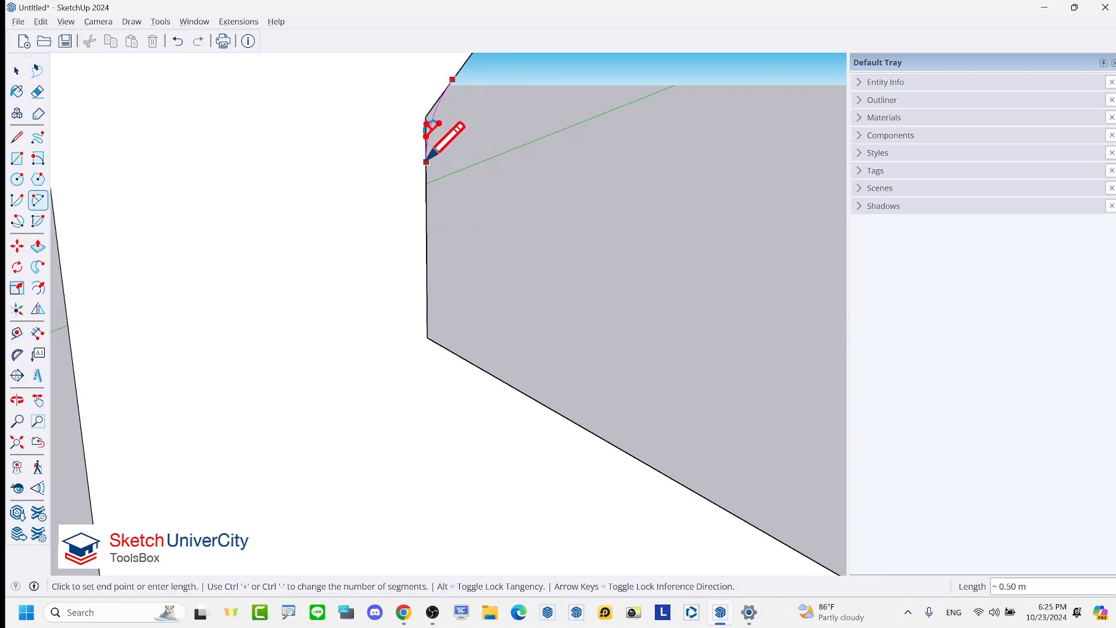
left_click(430, 124)
left_click(427, 276)
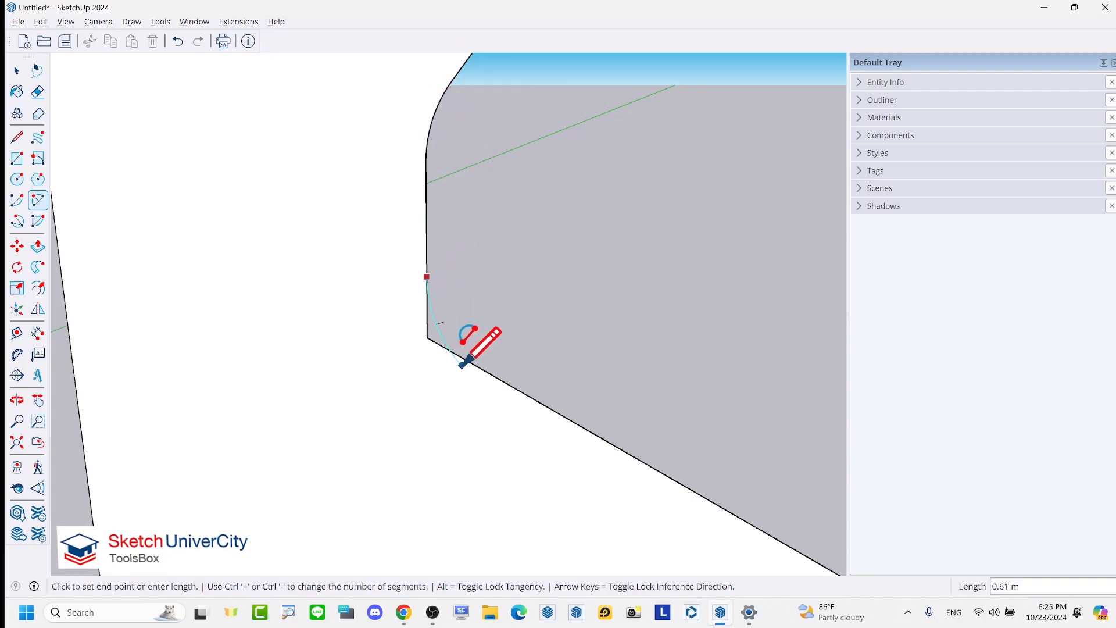
left_click(481, 369)
scroll(465, 152, "down", 5)
scroll(622, 291, "down", 2)
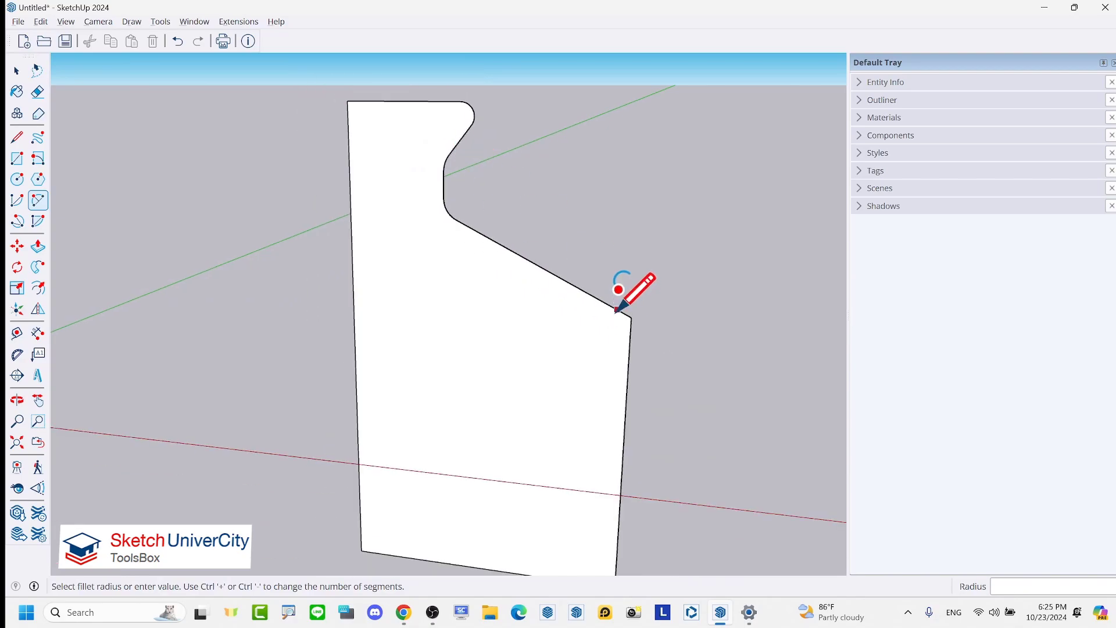
- Round the corner where the slanted shoulder meets the right edge
left_click(564, 280)
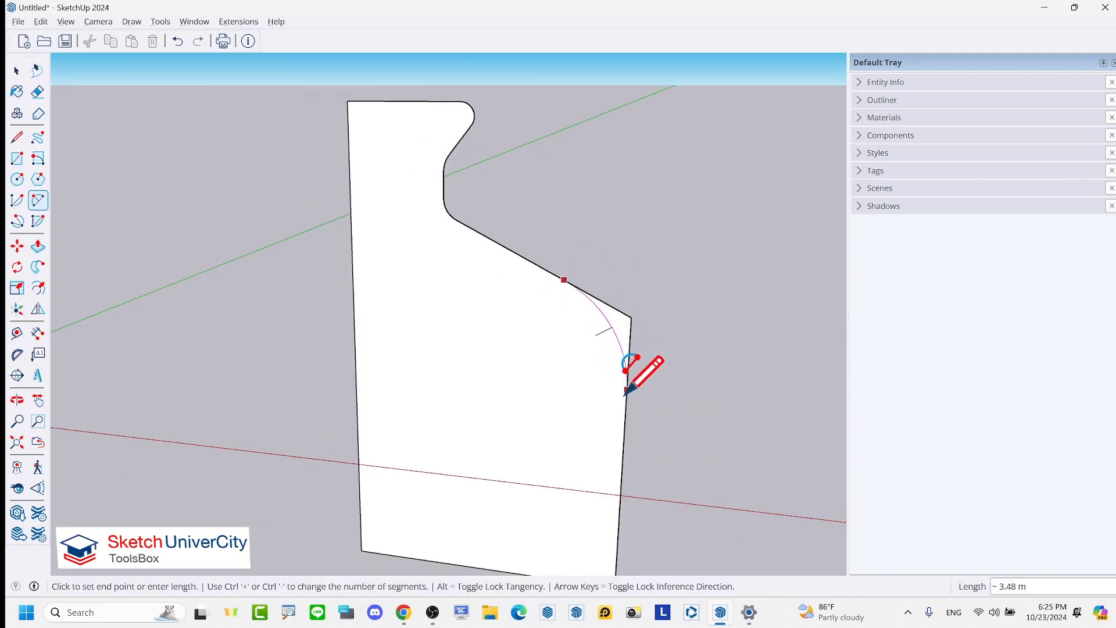
left_click(627, 371)
scroll(579, 185, "down", 2)
scroll(616, 447, "up", 2)
scroll(608, 431, "up", 2)
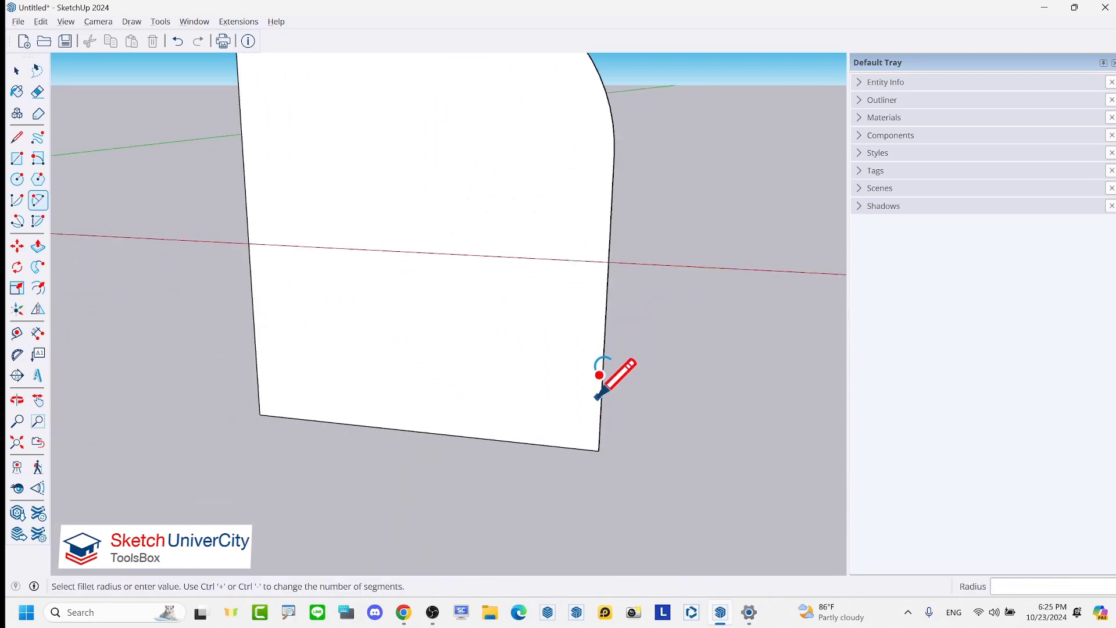
- Fillet the bottom-right corner, then orbit to review the rounded profile
left_click(601, 397)
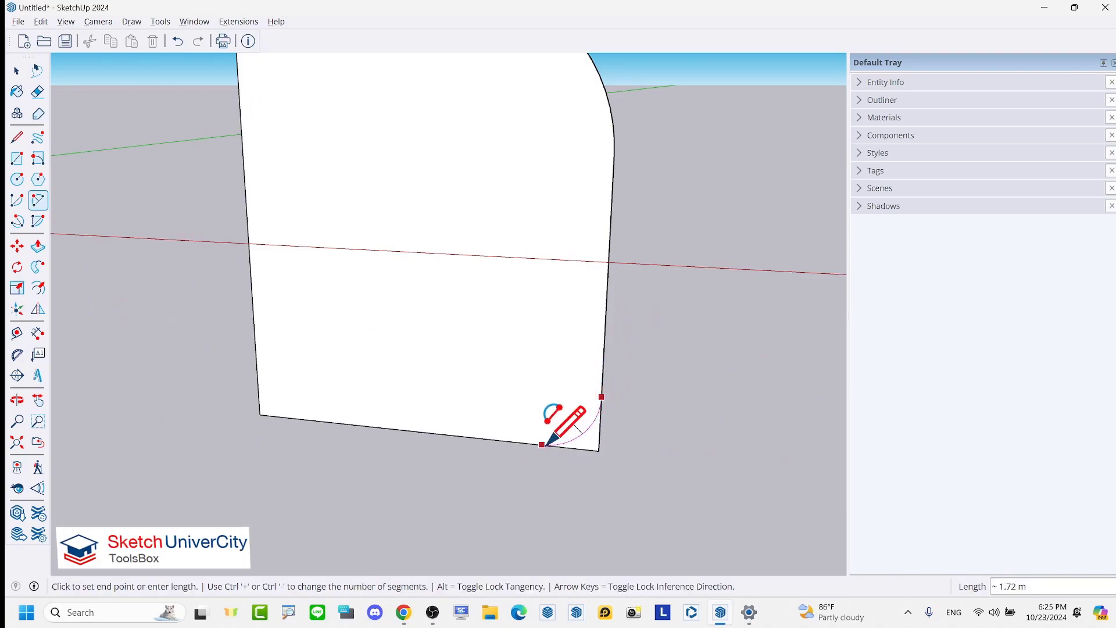
left_click(551, 444)
scroll(577, 474, "down", 2)
scroll(581, 453, "down", 3)
mouse_move(593, 399)
middle_mouse_down()
mouse_move(653, 368)
mouse_move(715, 361)
mouse_move(709, 372)
middle_mouse_up()
scroll(598, 372, "down", 2)
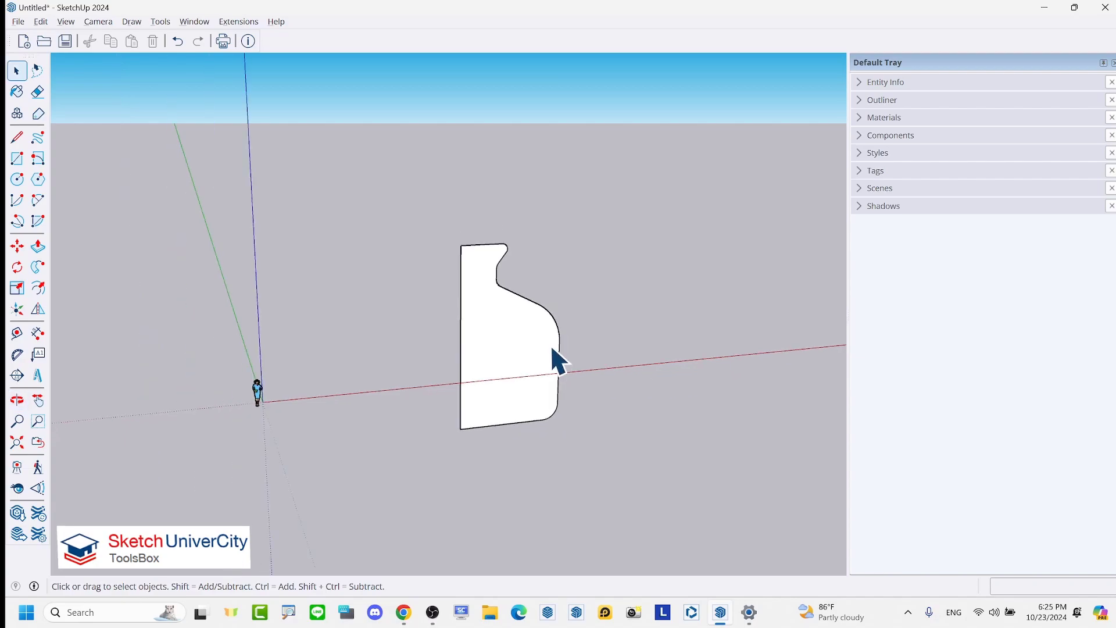
scroll(523, 375, "up", 1)
scroll(503, 395, "up", 2)
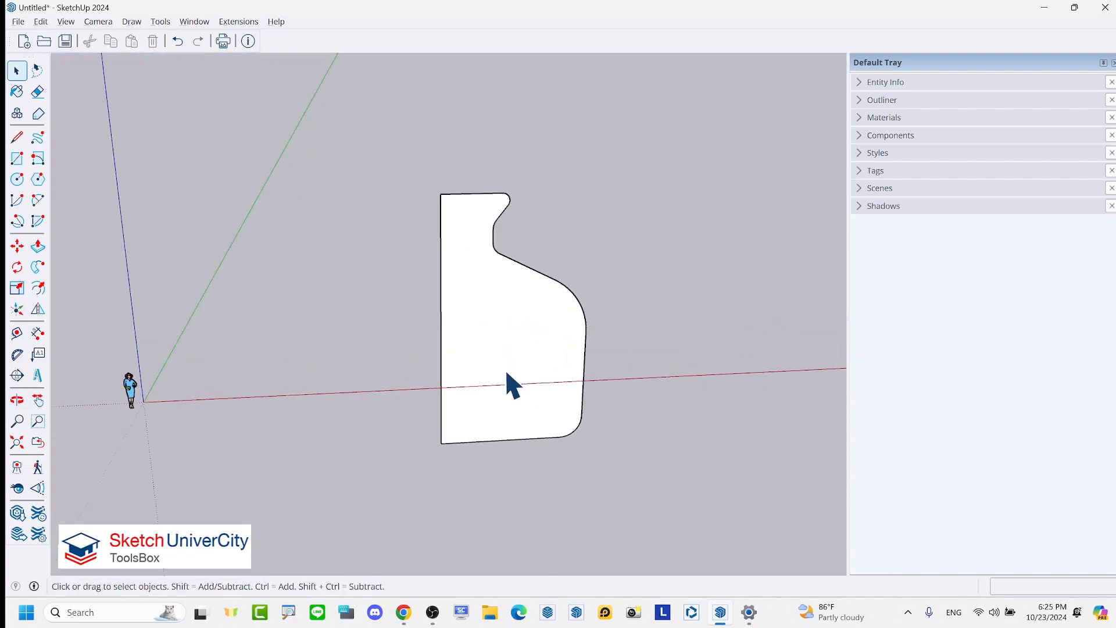
scroll(507, 373, "up", 1)
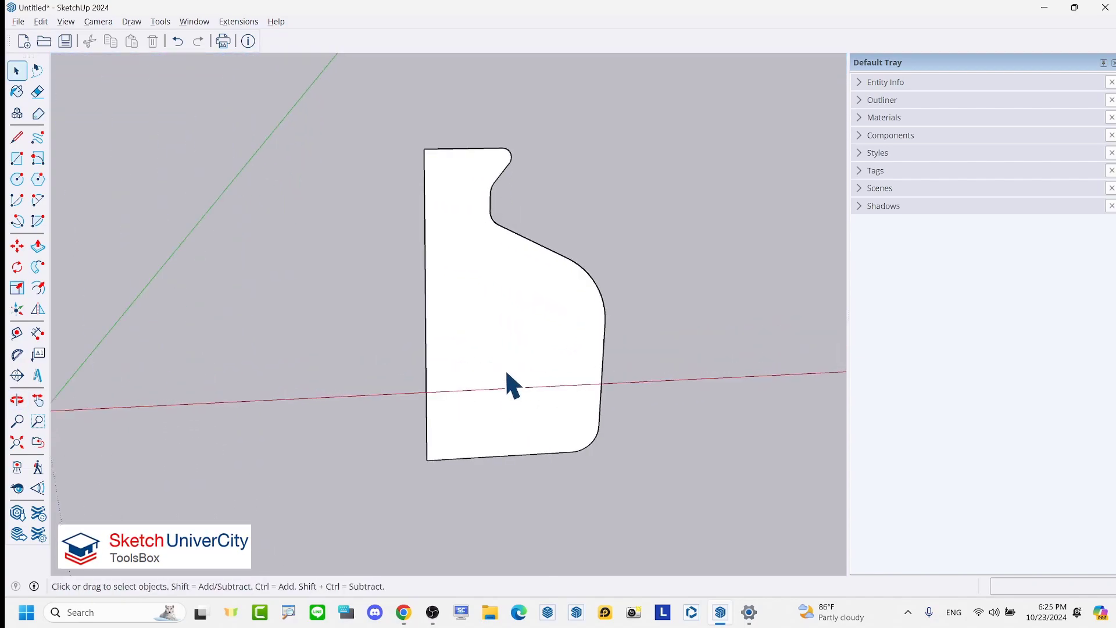
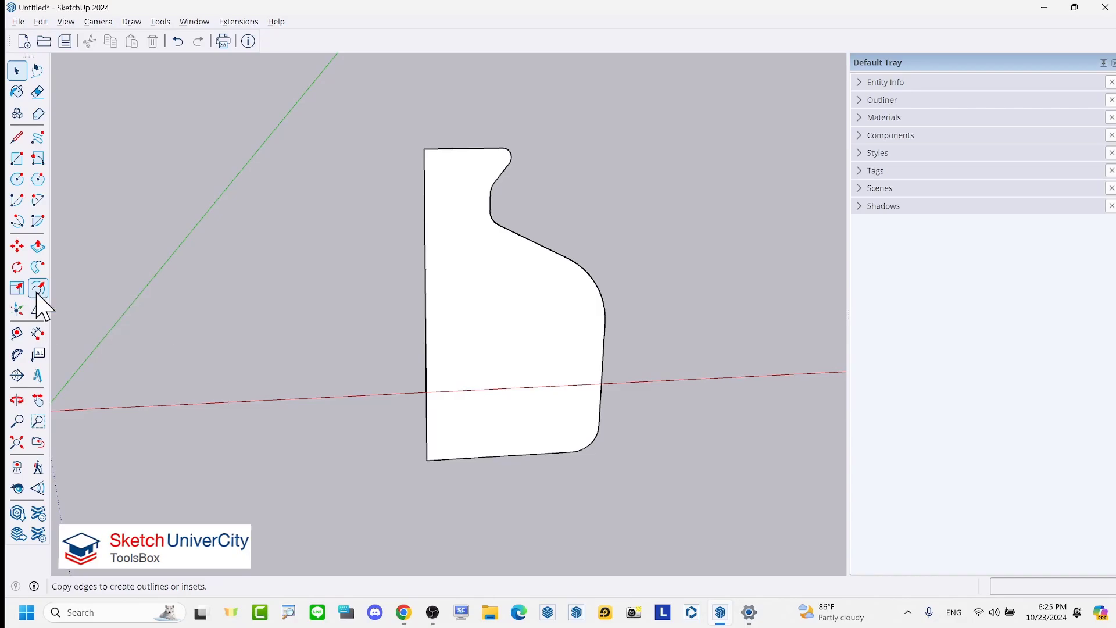
- Offset the bottle face's outline about 0.4 m inward to create a narrow border band
left_click(37, 289)
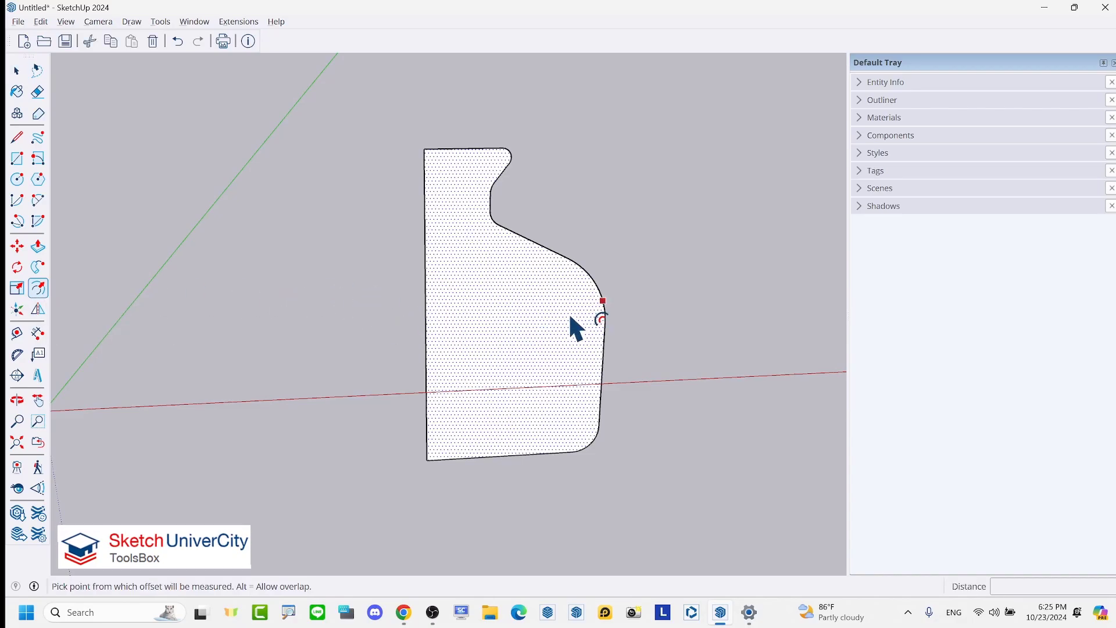
left_click(508, 302)
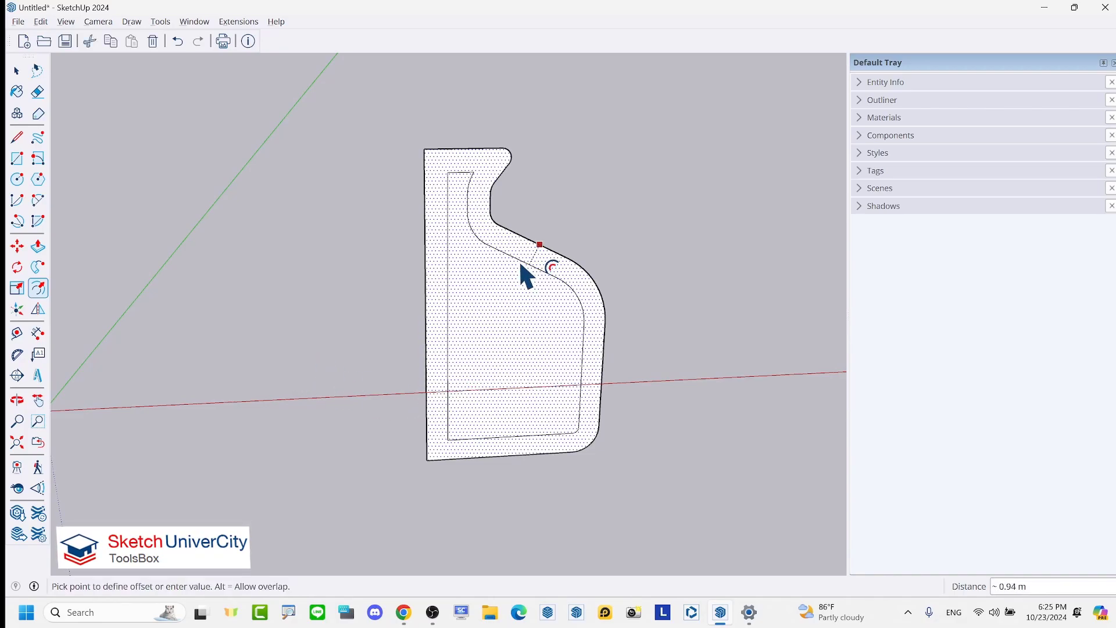
scroll(522, 252, "up", 2)
scroll(521, 252, "up", 1)
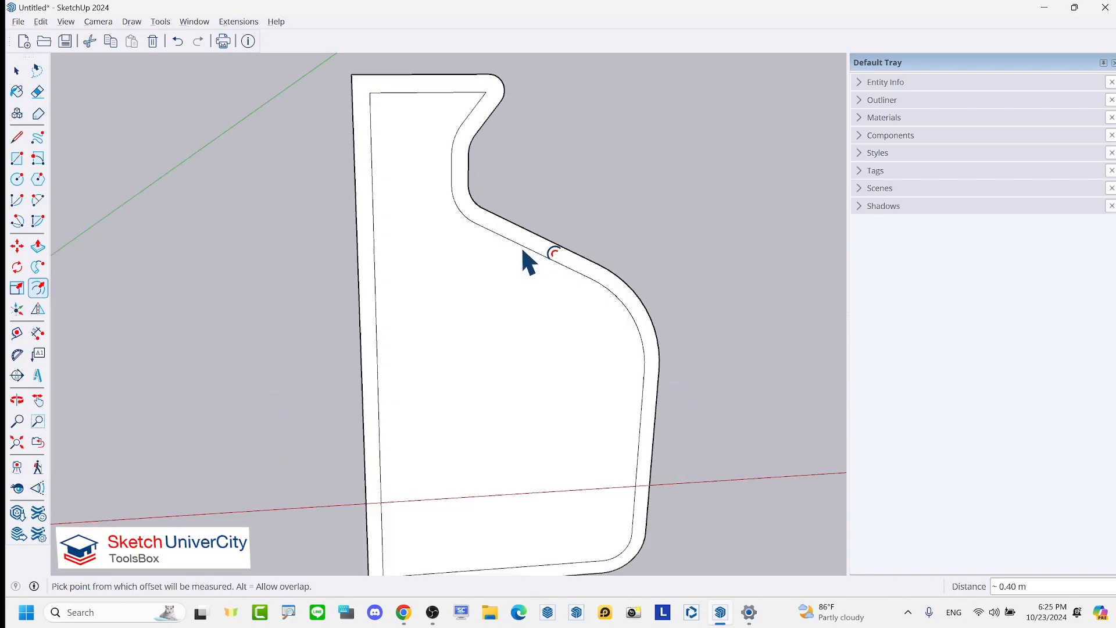
scroll(526, 256, "down", 2)
scroll(526, 256, "down", 1)
left_click(526, 257)
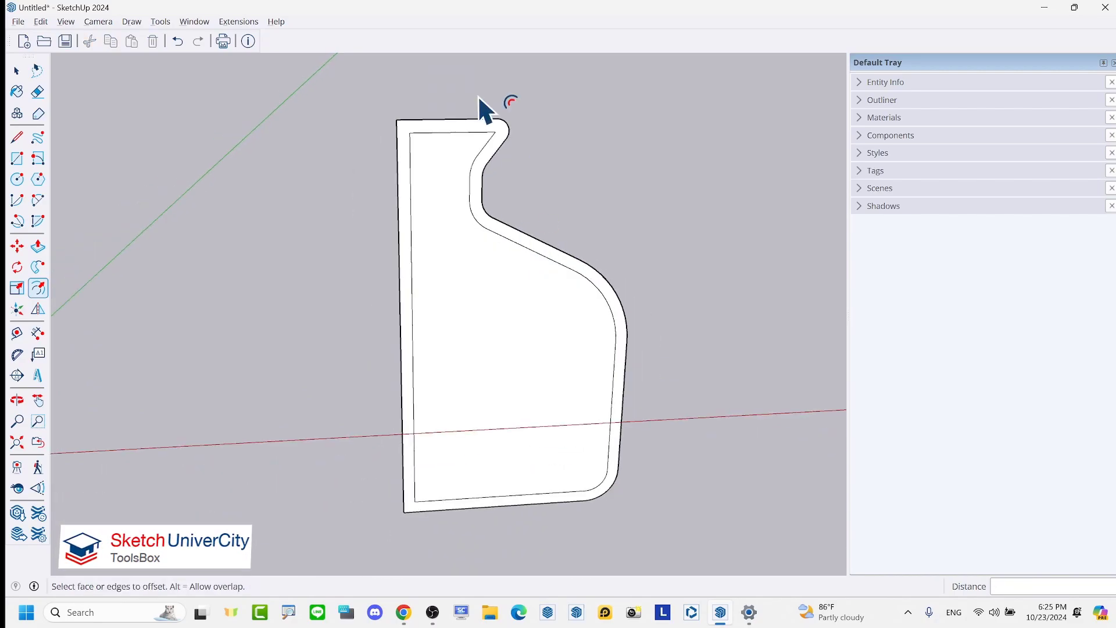
scroll(441, 139, "up", 3)
scroll(433, 146, "up", 1)
- Draw lines cutting across the band at its top and bottom-left corners
key("l")
scroll(599, 139, "up", 2)
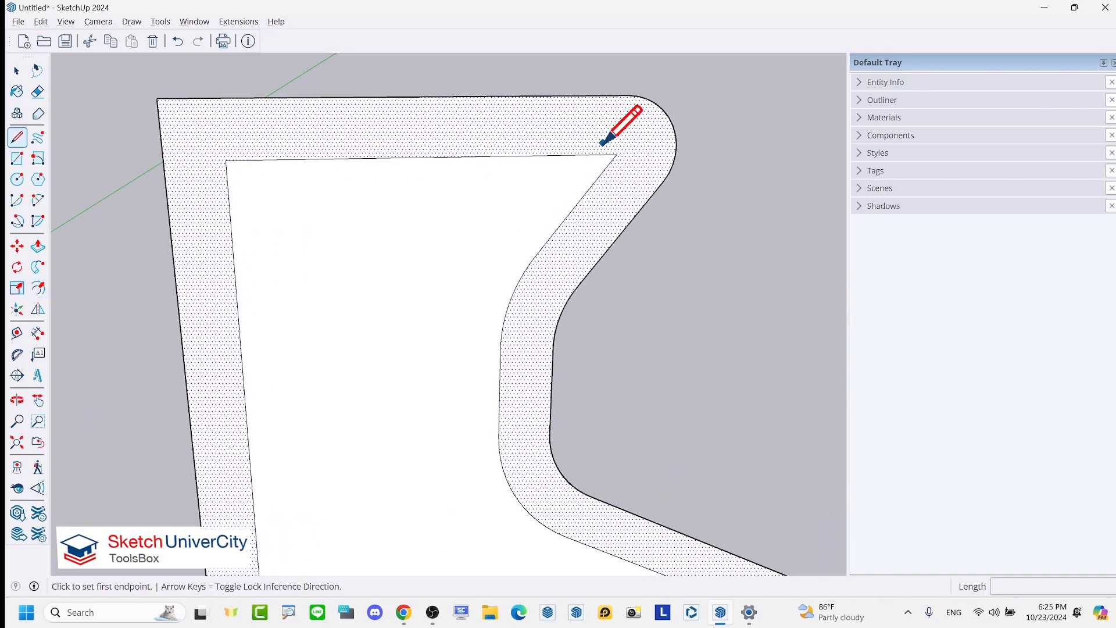
left_click(616, 154)
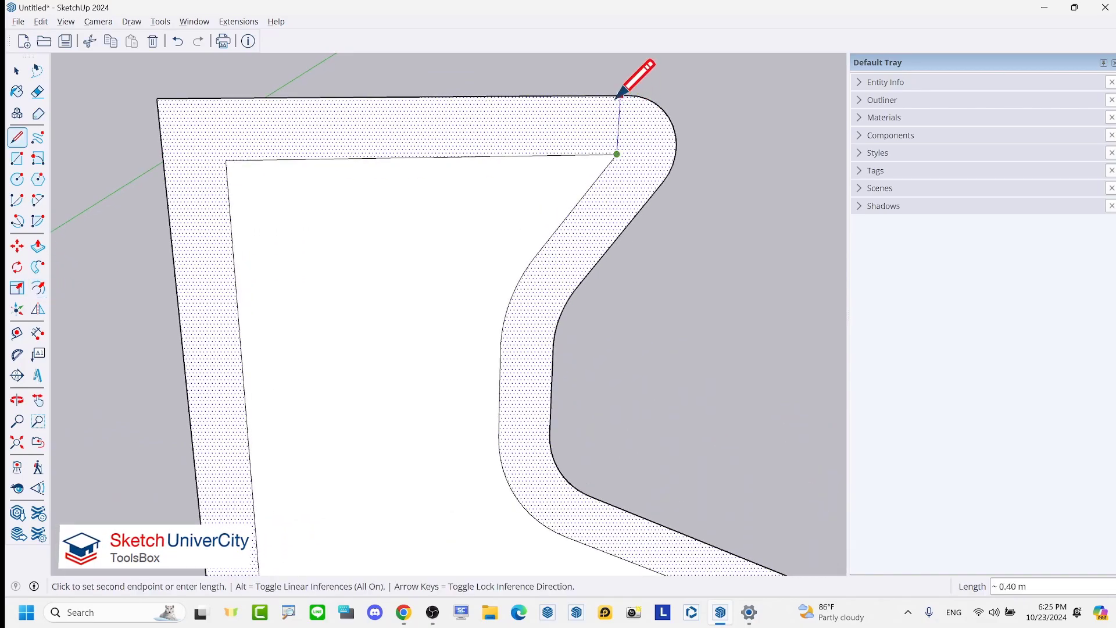
left_click(617, 99)
scroll(372, 105, "down", 1)
scroll(384, 107, "down", 3)
scroll(373, 448, "up", 3)
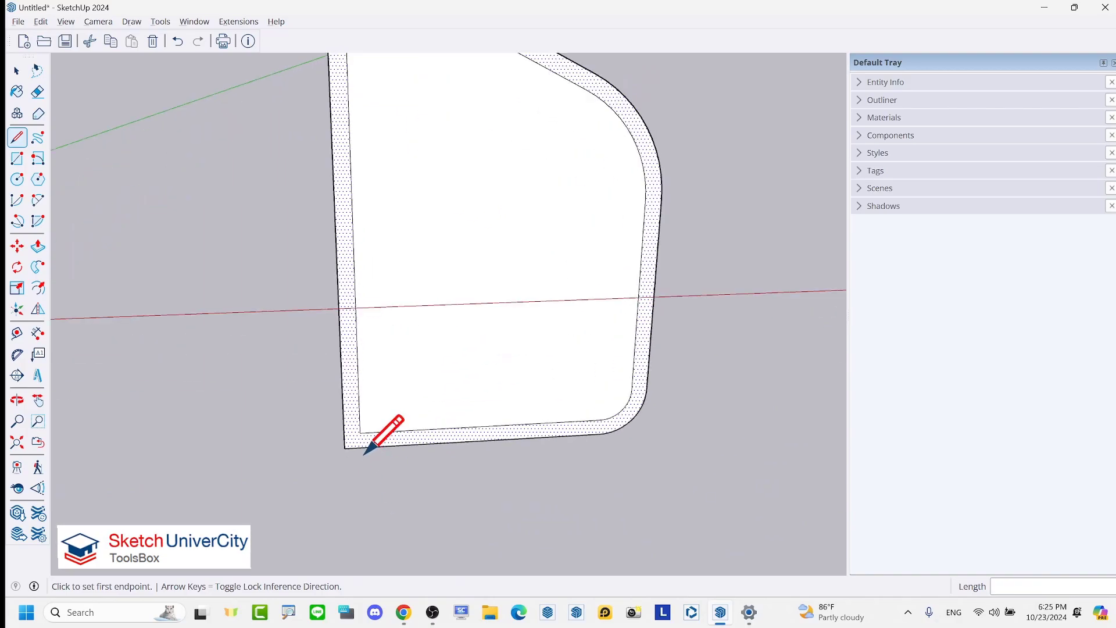
scroll(369, 418, "up", 2)
left_click(357, 416)
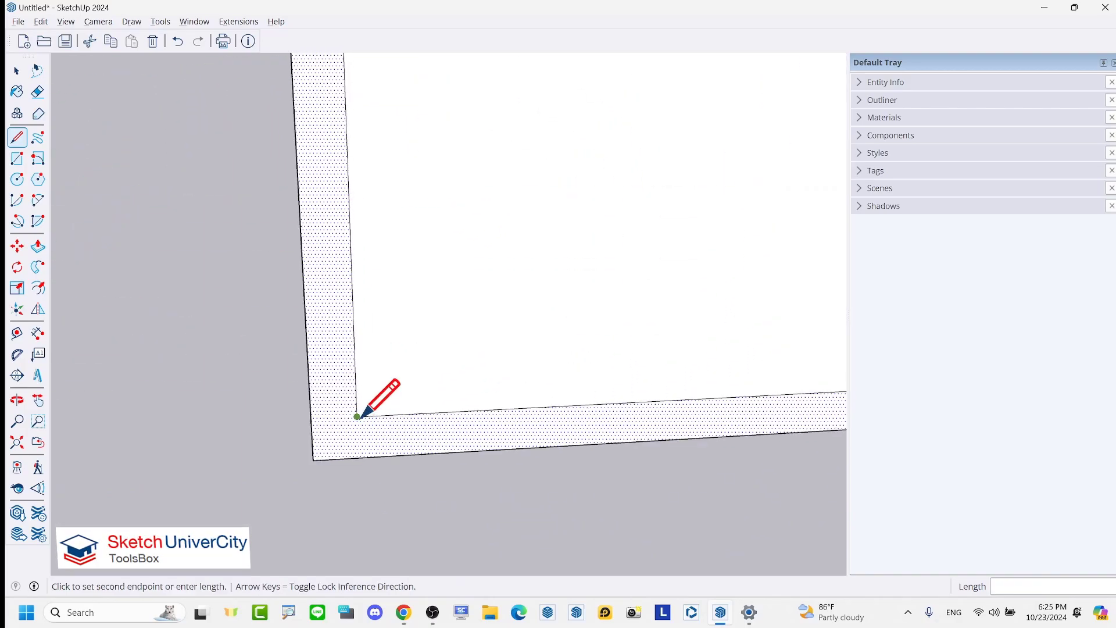
left_click(315, 415)
scroll(369, 430, "down", 2)
scroll(383, 445, "down", 3)
middle_click_drag(395, 450, 422, 433)
scroll(417, 444, "down", 2)
scroll(421, 438, "up", 2)
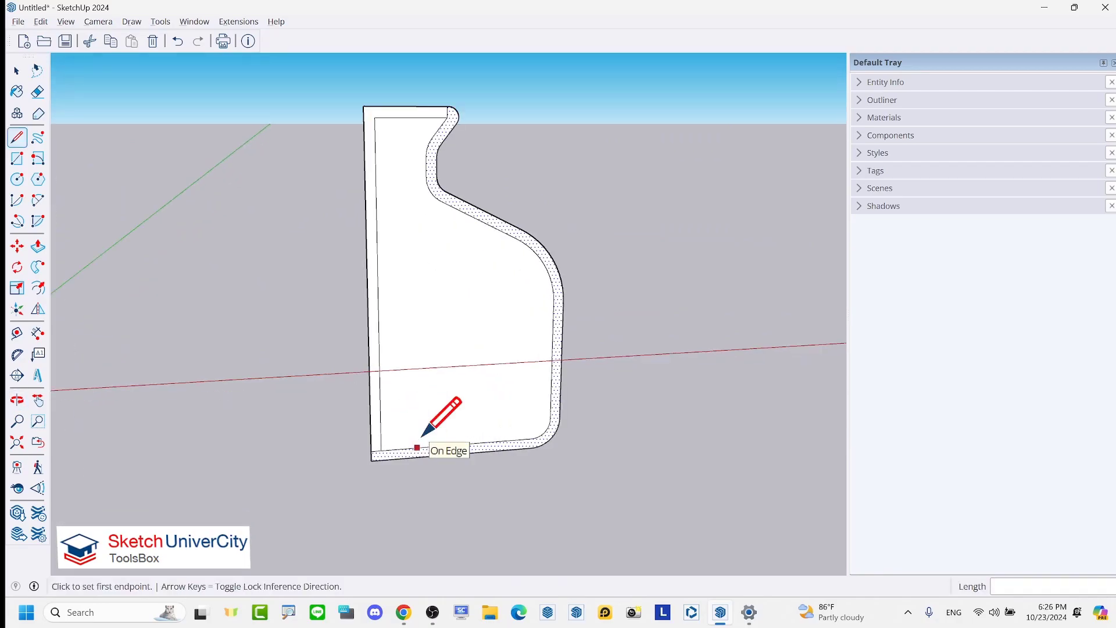
- Erase the band's left and top edges, leaving only the curved right-hand strip
key("e")
left_click_drag(407, 395, 372, 360)
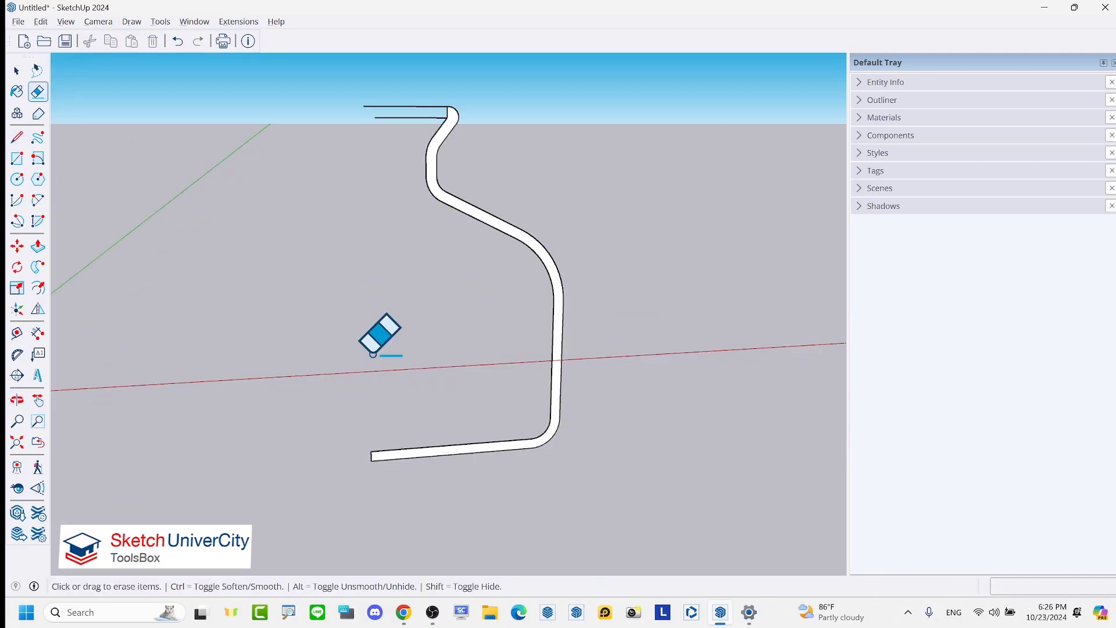
scroll(399, 93, "up", 2)
left_click(429, 109)
scroll(433, 93, "down", 3)
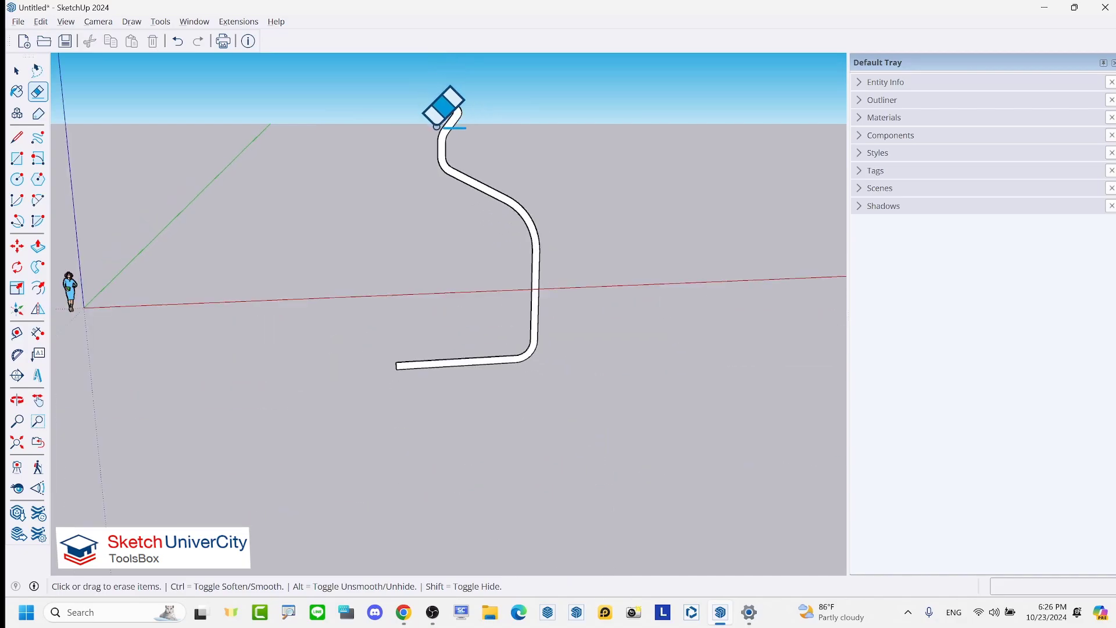
scroll(442, 104, "down", 2)
key("space")
middle_click_drag(508, 211, 299, 251)
- Draw a short vertical line down from the strip's lower left end
scroll(475, 163, "up", 2)
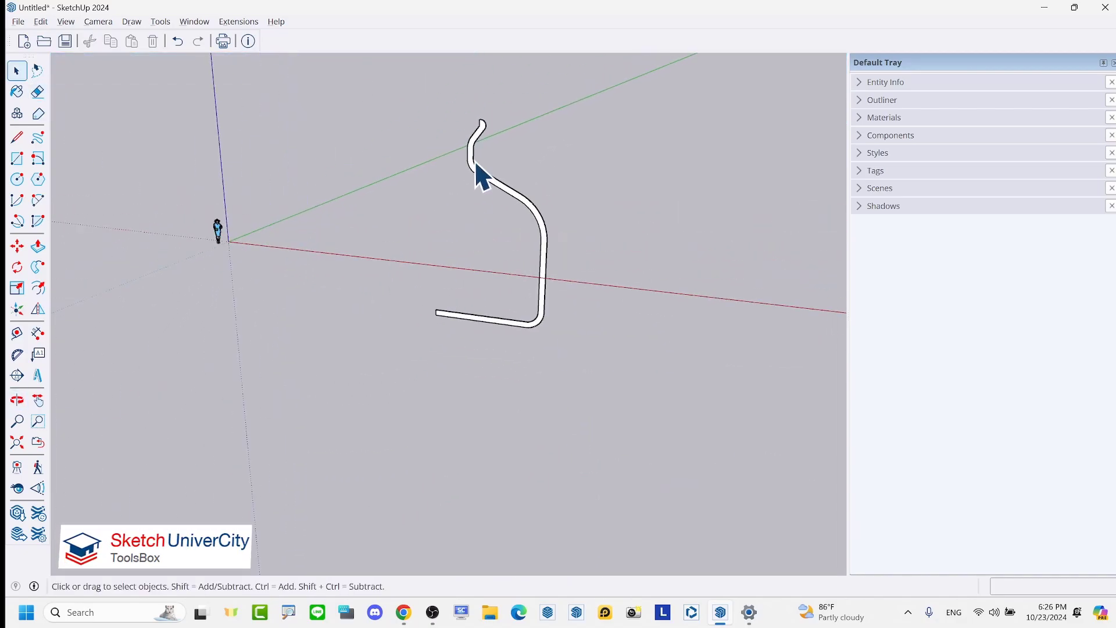
scroll(452, 352, "up", 1)
scroll(452, 352, "up", 1)
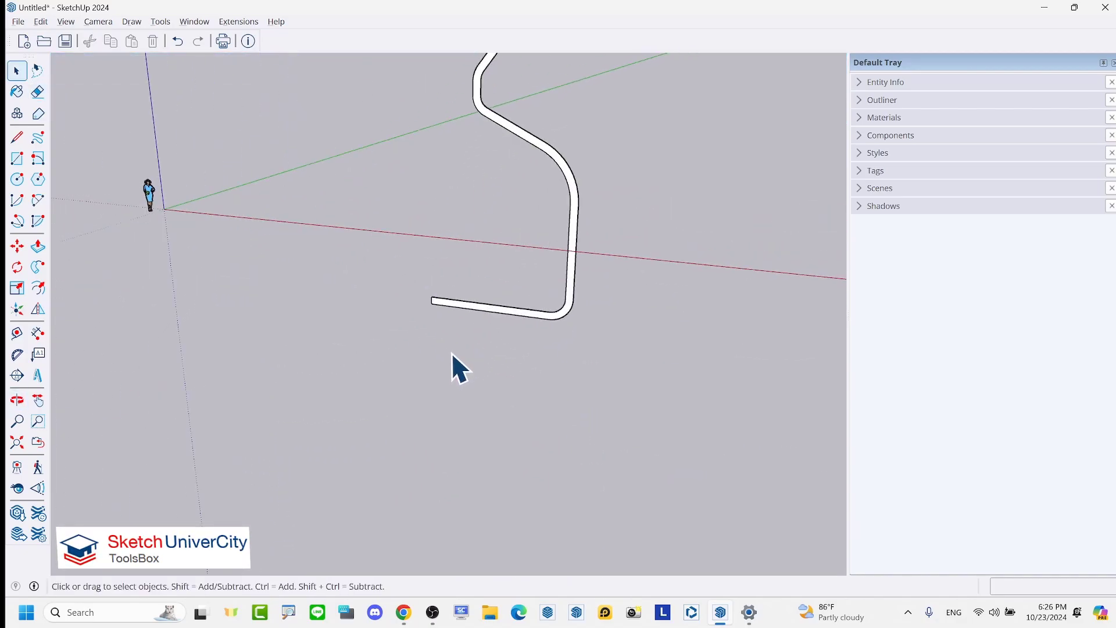
scroll(452, 352, "up", 1)
key("l")
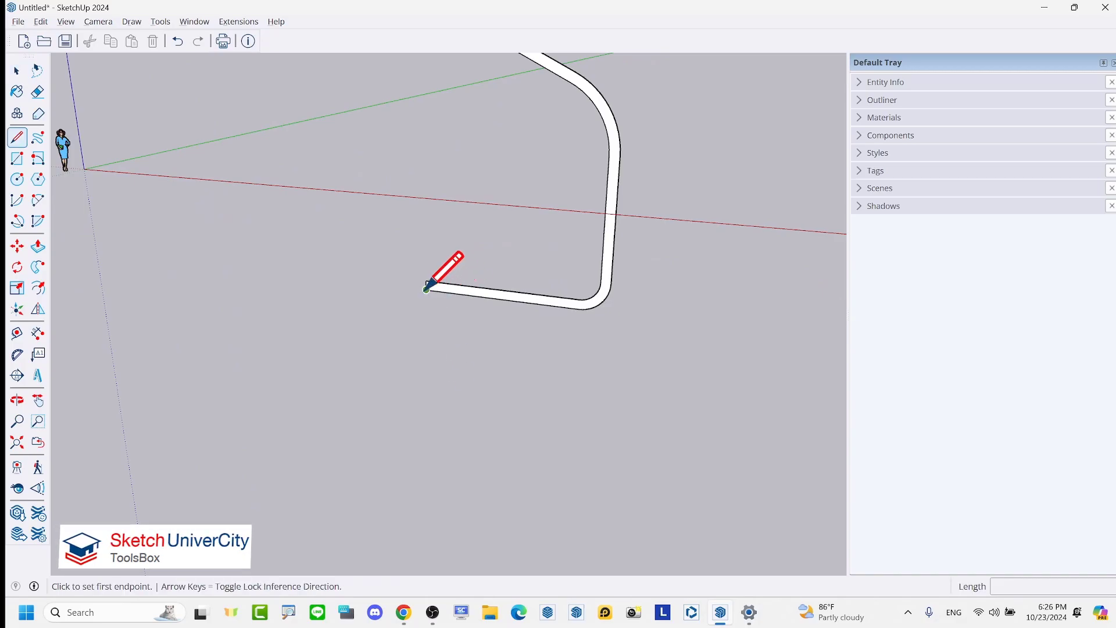
left_click(426, 291)
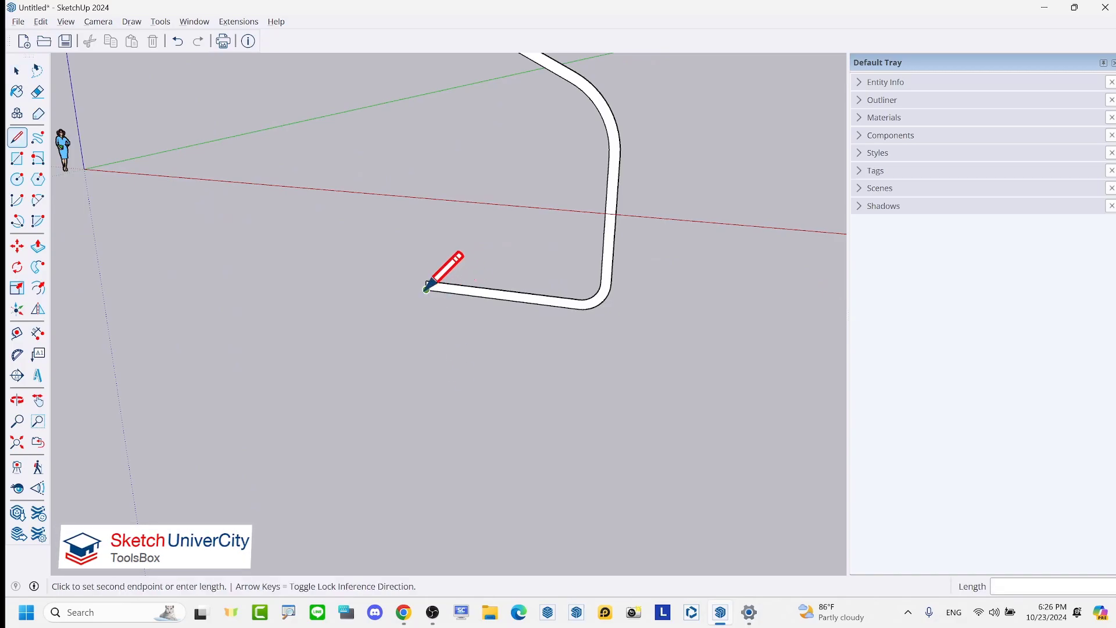
left_click(428, 370)
key("space")
- Draw a circle centred on the vertical line's lower endpoint
scroll(438, 380, "up", 1)
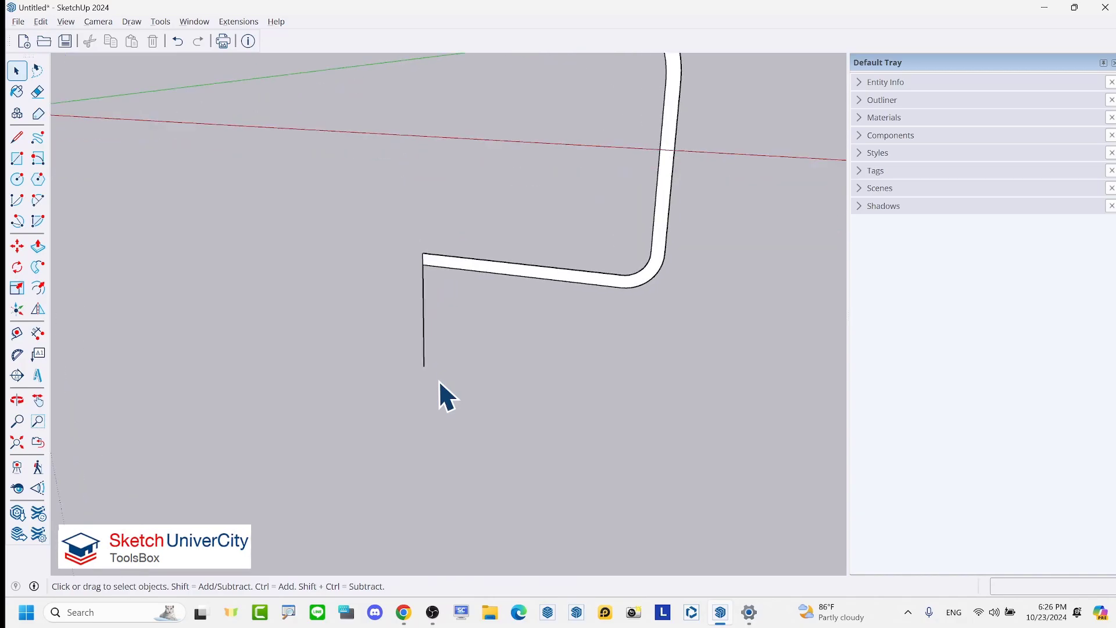
scroll(438, 381, "up", 1)
key("c")
left_click(421, 364)
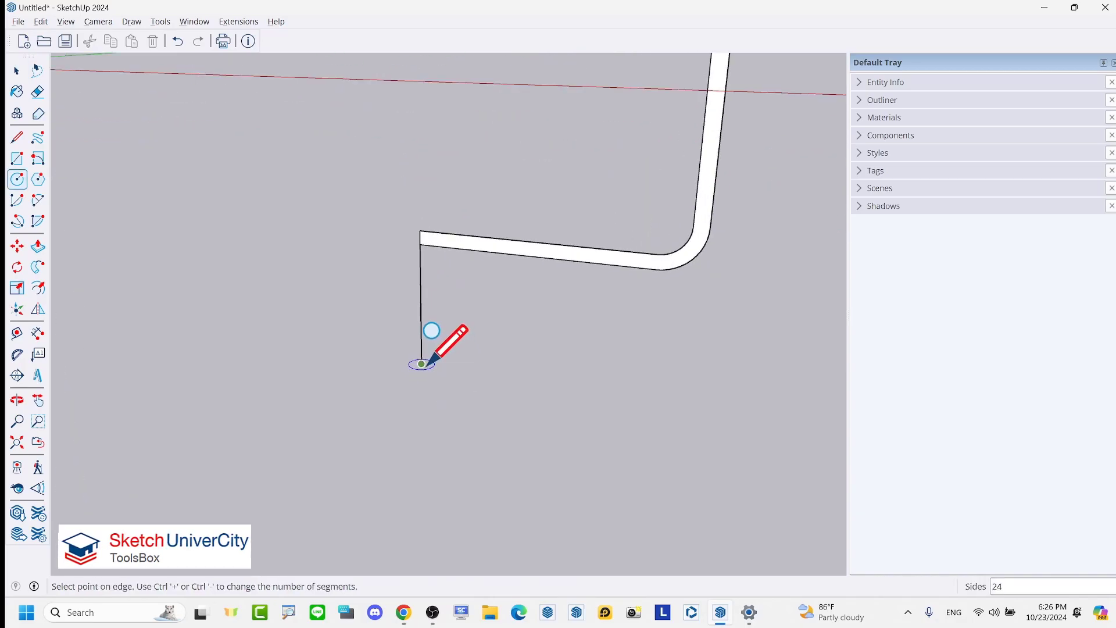
left_click(490, 367)
key("space")
scroll(460, 395, "down", 3)
middle_click_drag(458, 399, 483, 107)
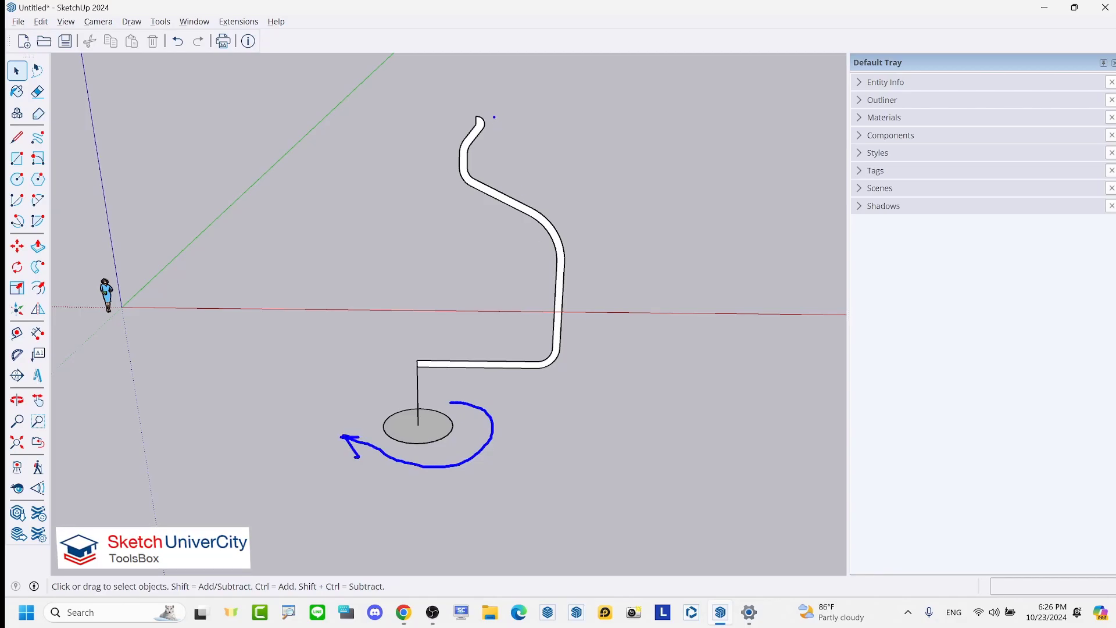
left_click_drag(538, 182, 581, 346)
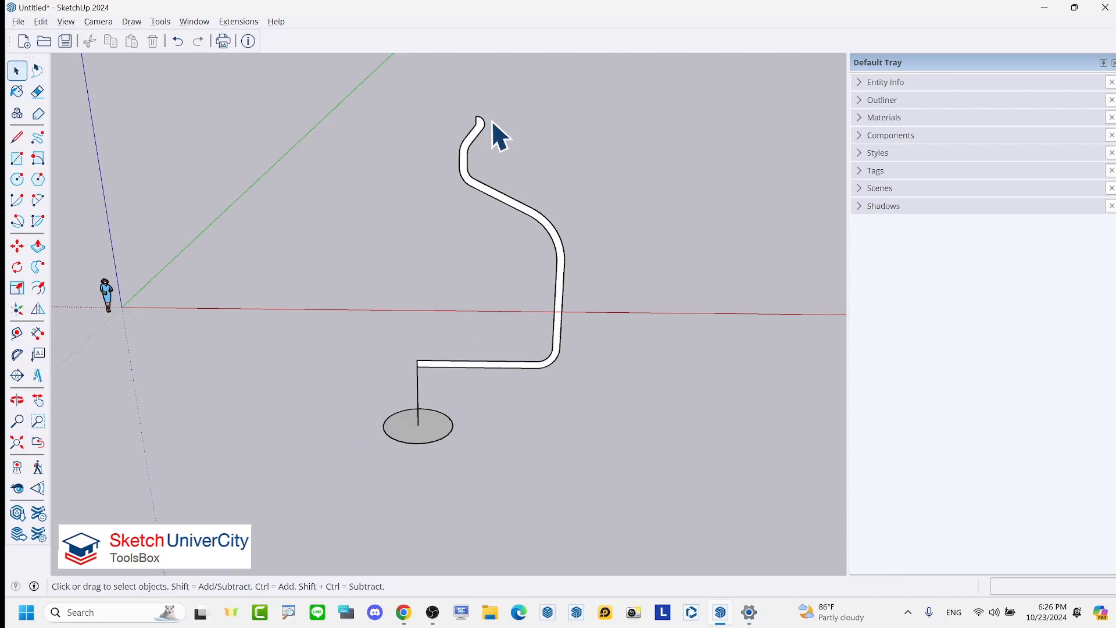
scroll(443, 431, "up", 2)
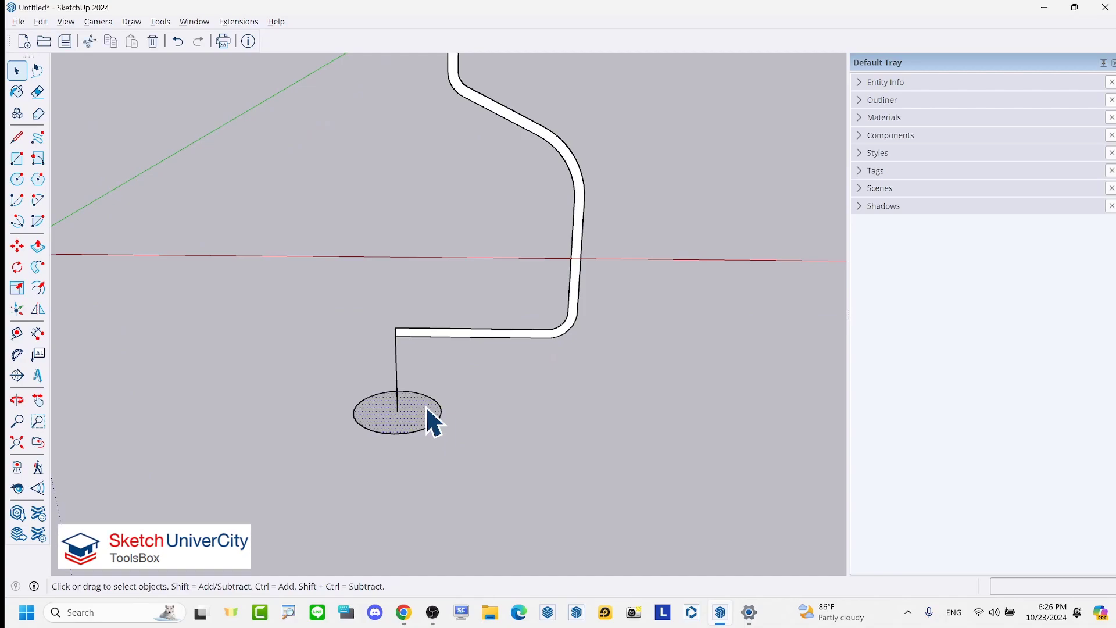
- Follow Me the curved strip around the selected circle to form a vase
left_click(37, 267)
scroll(575, 368, "up", 1)
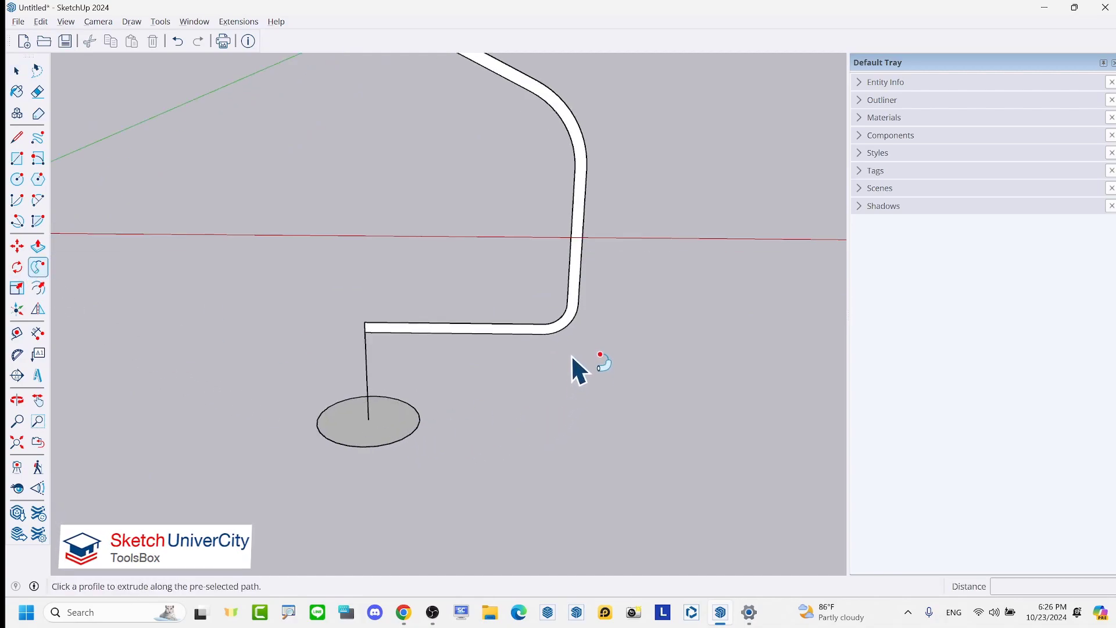
left_click(580, 288)
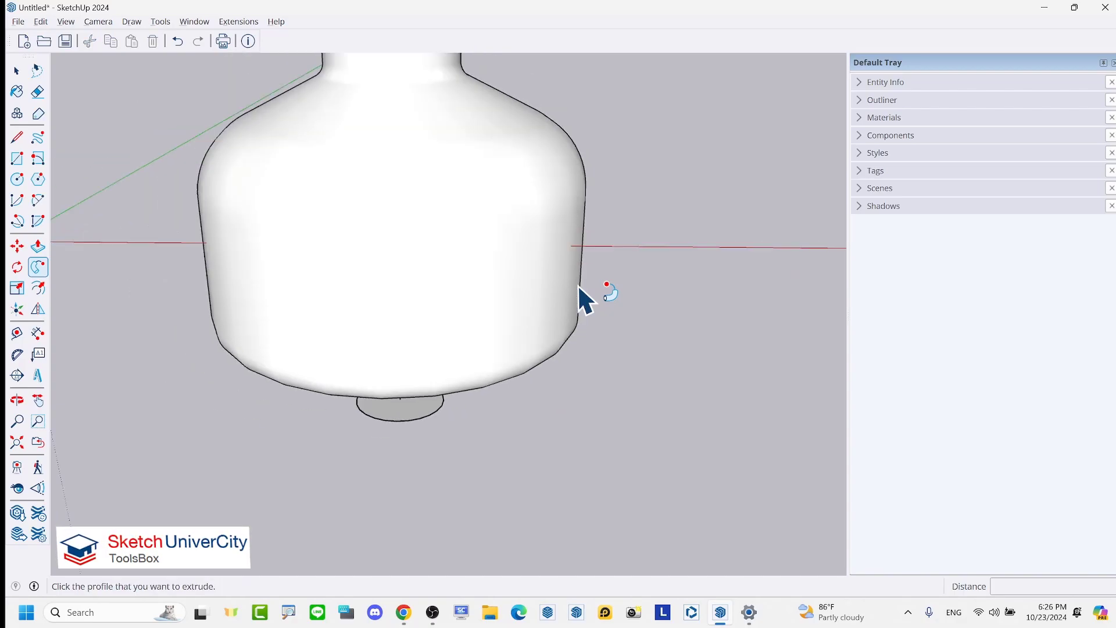
scroll(580, 296, "down", 3)
key("space")
- Inspect the vase from several angles, then undo the sweep
middle_click_drag(580, 299, 491, 356)
mouse_move(536, 71)
middle_mouse_down()
mouse_move(473, 249)
mouse_move(568, 341)
mouse_move(686, 157)
mouse_move(539, 224)
mouse_move(262, 125)
mouse_move(504, 179)
middle_mouse_up()
scroll(503, 181, "up", 2)
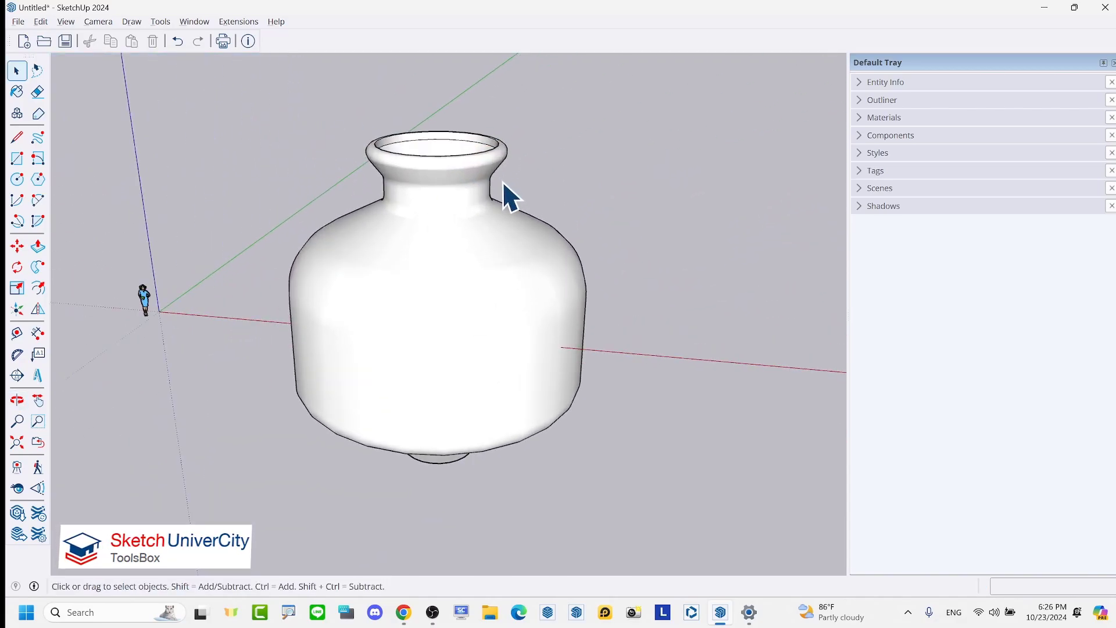
scroll(503, 180, "down", 2)
mouse_move(374, 399)
middle_mouse_down()
mouse_move(448, 299)
mouse_move(435, 291)
middle_mouse_up()
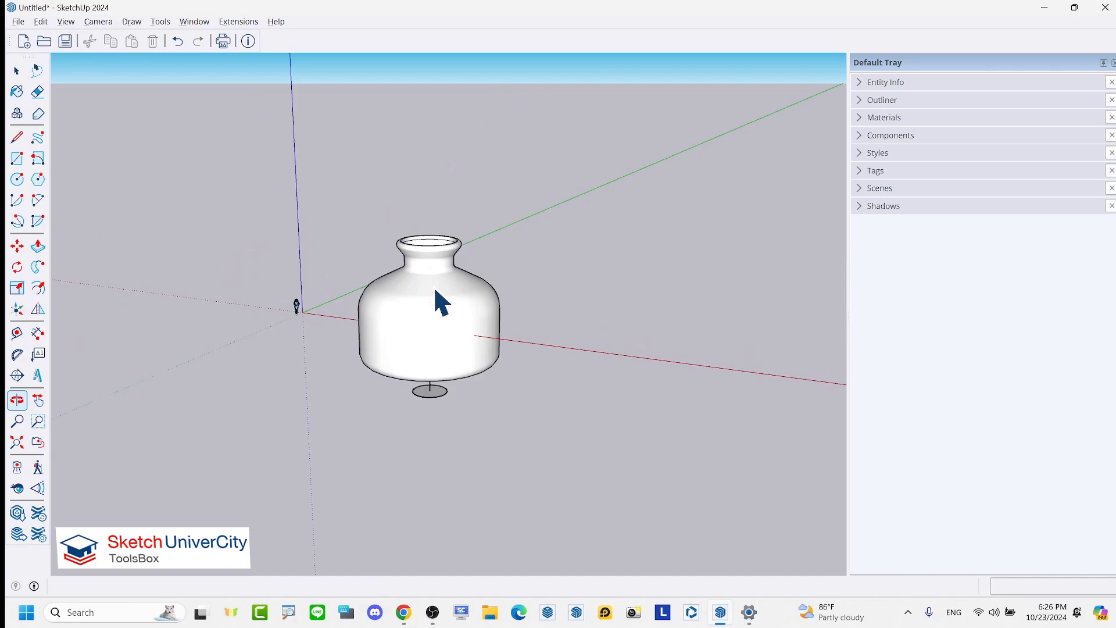
left_click(177, 41)
- Delete the strip profile, vertical line and circle
middle_click_drag(240, 112, 466, 320)
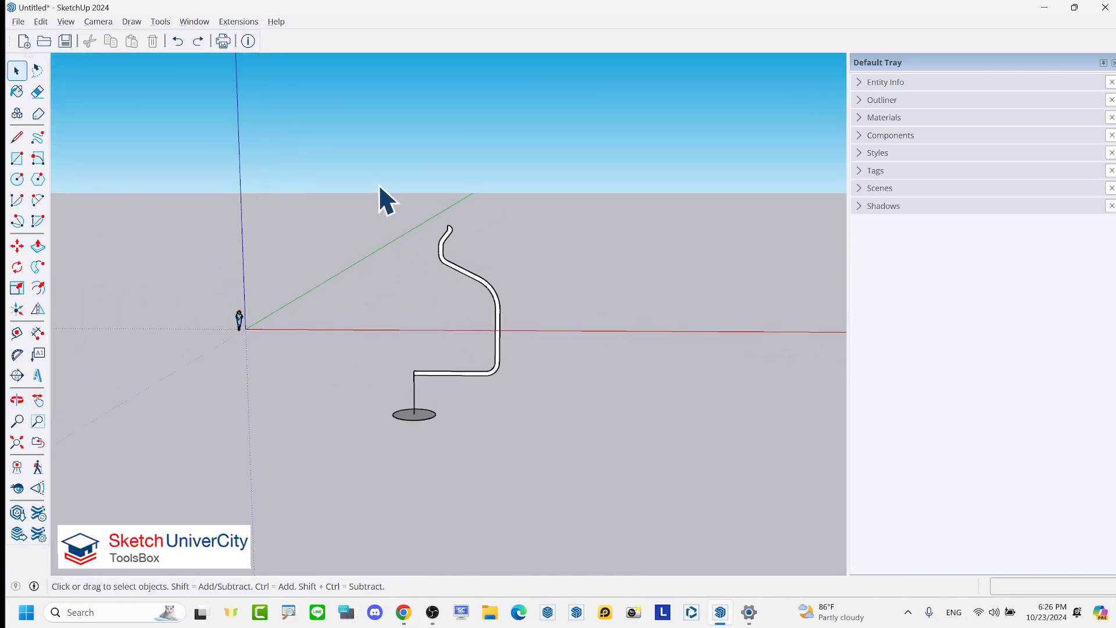
left_click_drag(349, 176, 549, 435)
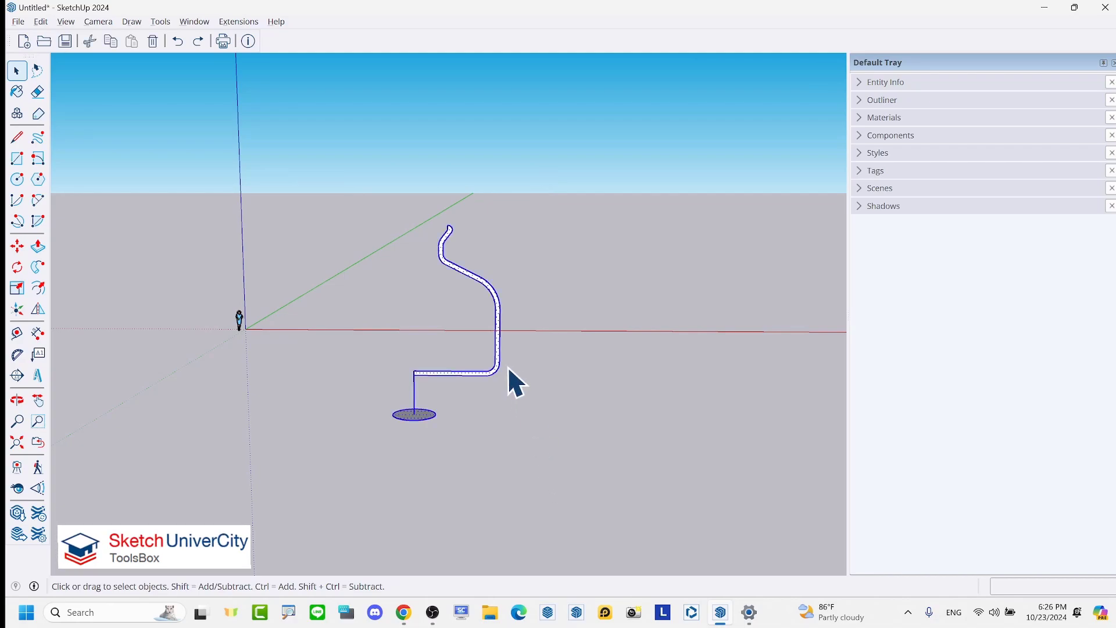
middle_click_drag(508, 366, 403, 337)
right_click(461, 270)
left_click(511, 295)
scroll(330, 284, "up", 2)
scroll(318, 277, "up", 1)
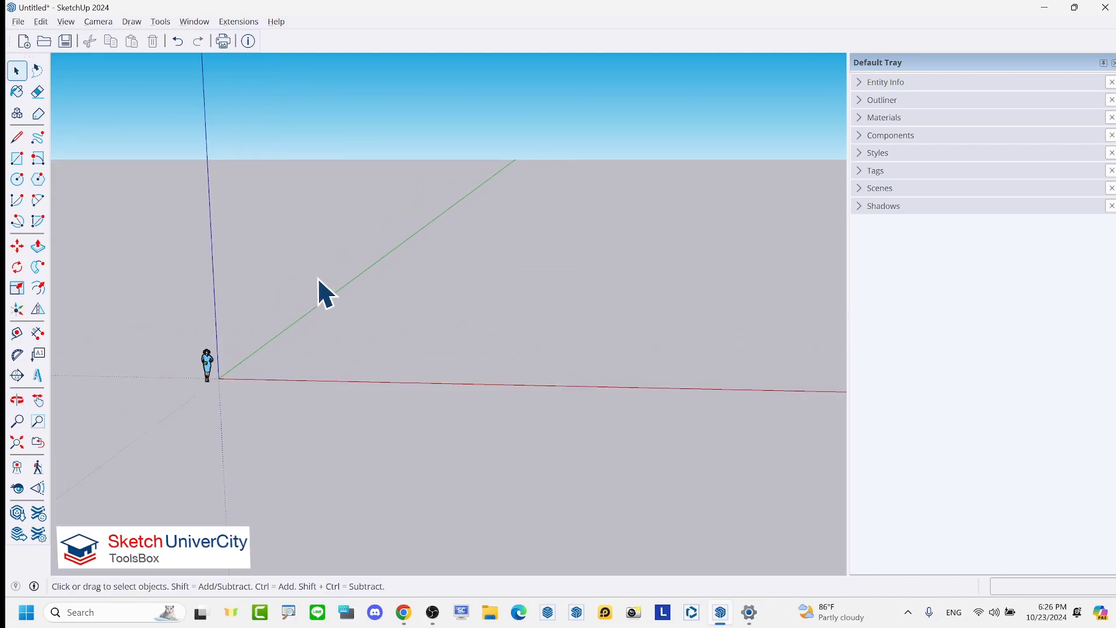
- Draw a new column profile's tall vertical edge, top and upper projecting steps
key("l")
left_click(339, 365)
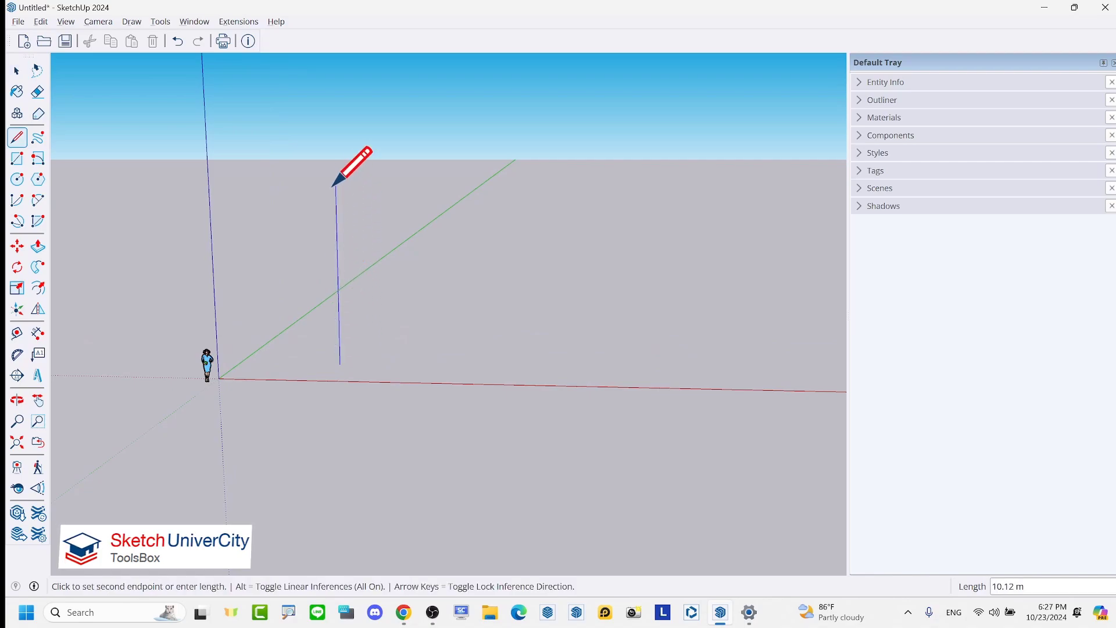
left_click(336, 159)
scroll(337, 160, "up", 2)
left_click(357, 160)
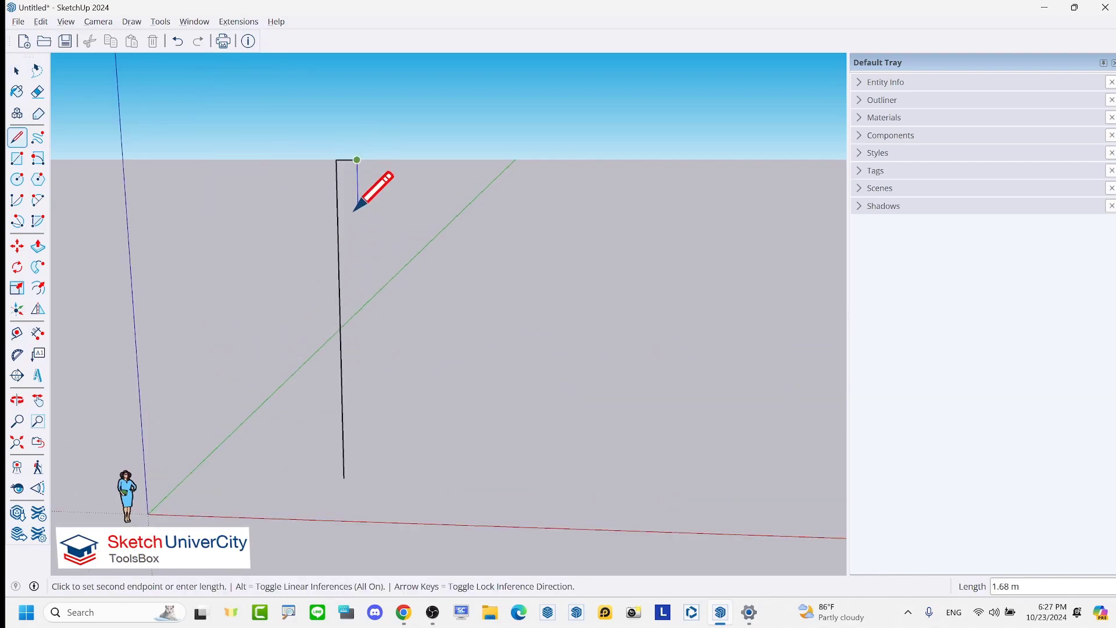
left_click(358, 219)
left_click(377, 251)
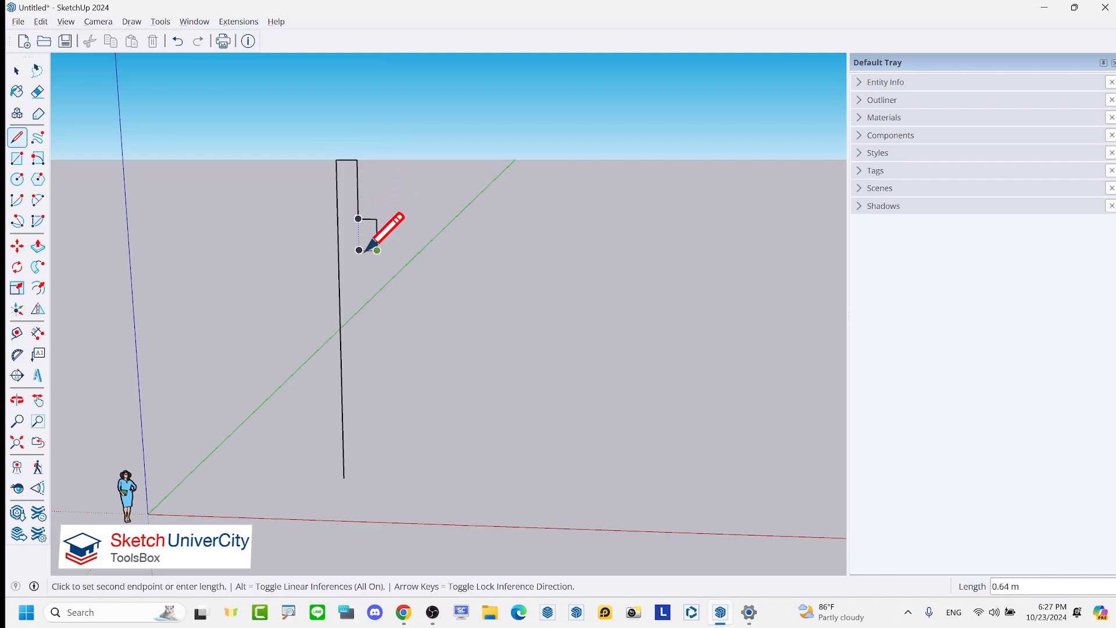
left_click(360, 334)
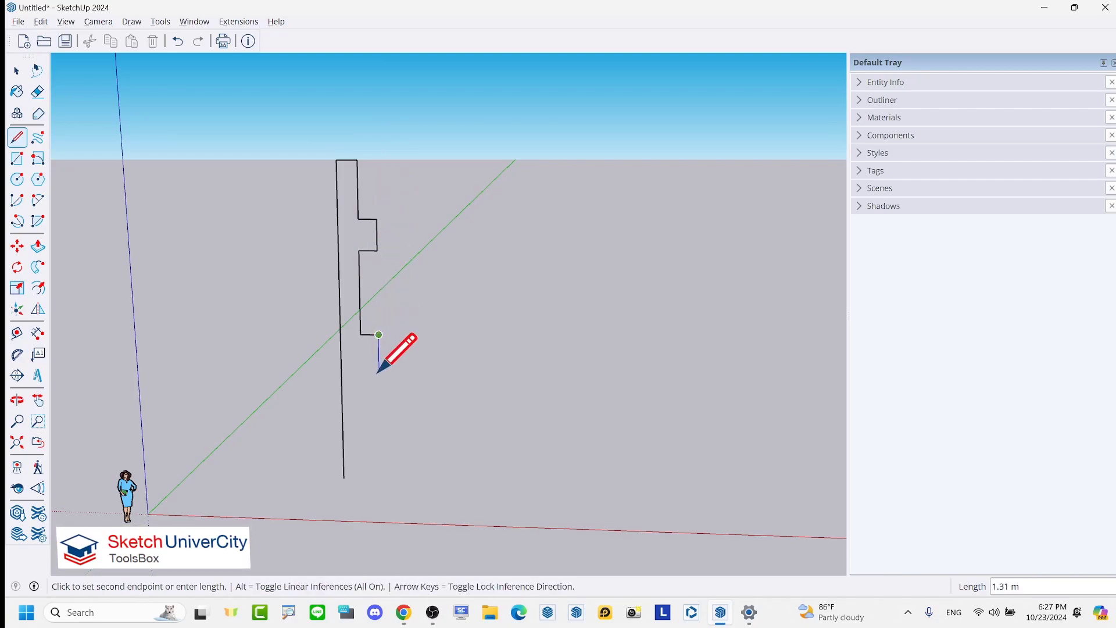
left_click(379, 335)
left_click(379, 371)
- Finish the lower steps and close the stepped outline into a face
scroll(372, 372, "down", 1)
left_click(365, 372)
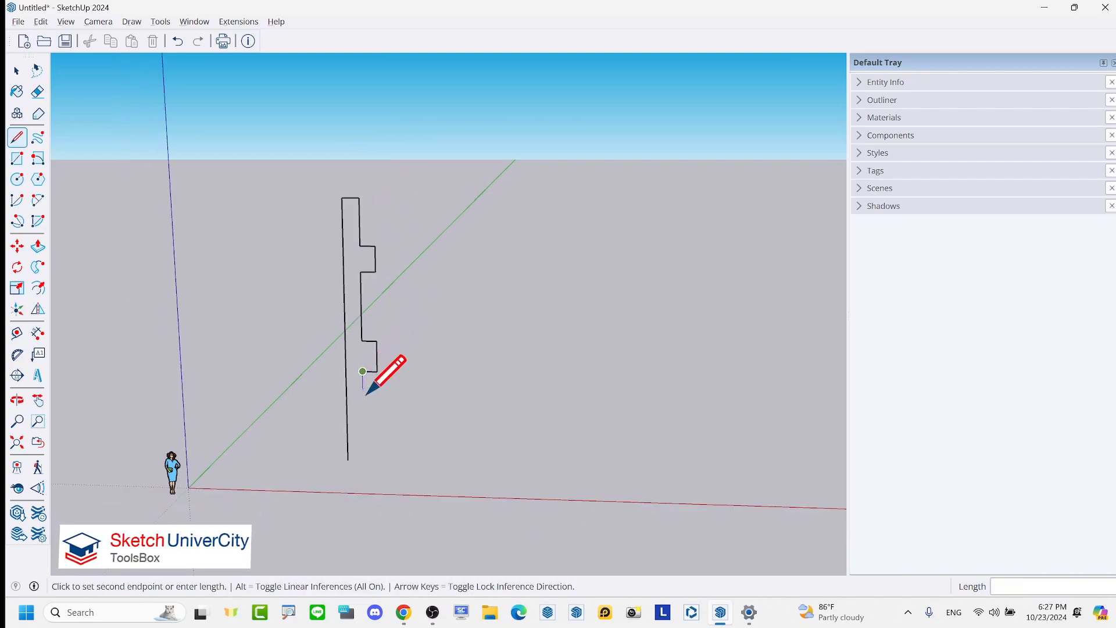
scroll(373, 407, "up", 2)
scroll(363, 433, "up", 1)
scroll(361, 432, "down", 1)
left_click(357, 394)
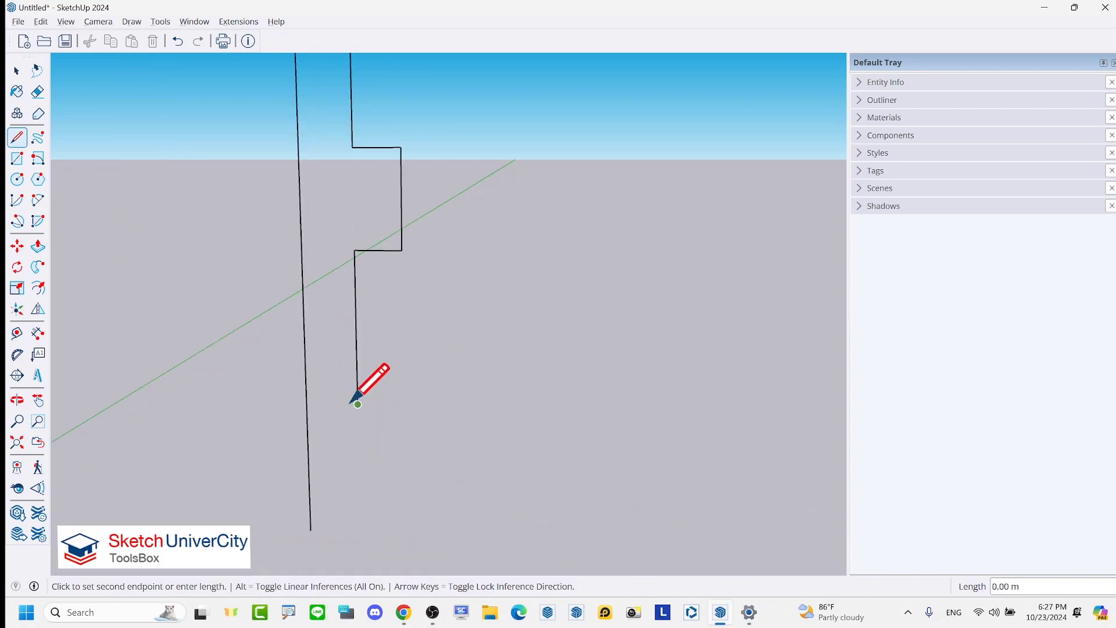
scroll(349, 393, "up", 1)
left_click(343, 403)
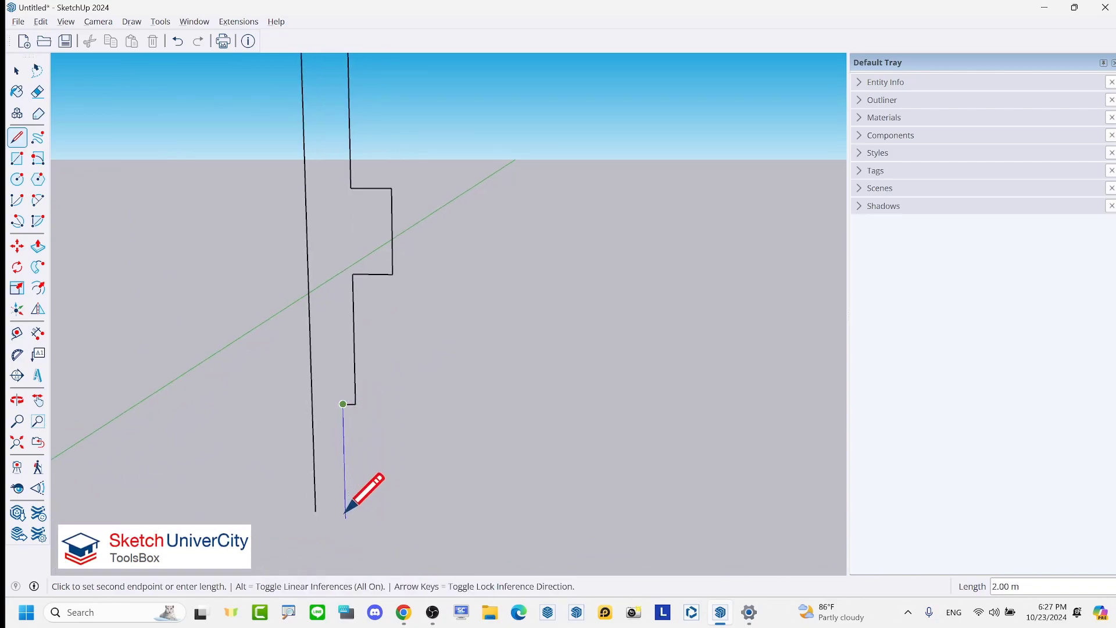
left_click(315, 511)
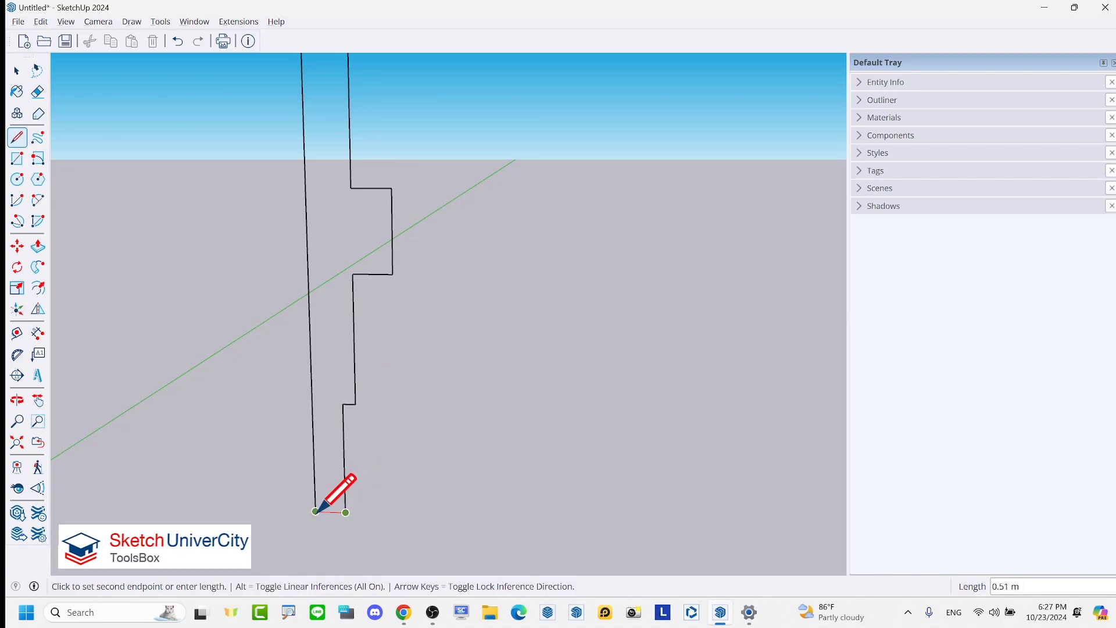
key("space")
scroll(414, 369, "down", 2)
scroll(378, 418, "down", 1)
scroll(363, 427, "up", 1)
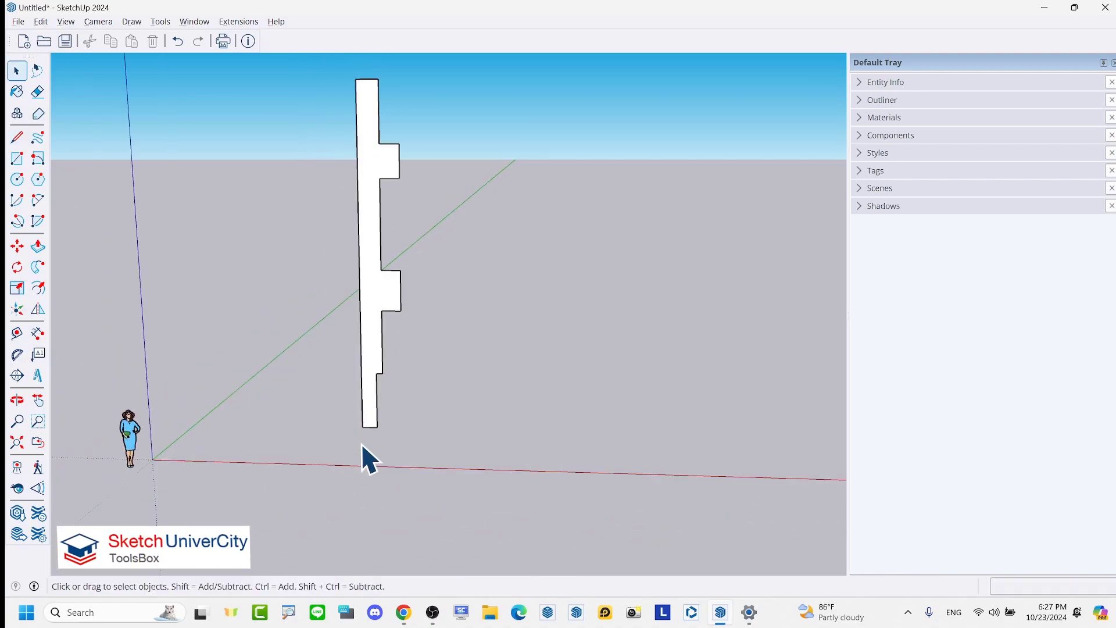
scroll(363, 428, "up", 1)
- Draw a short vertical line down from the profile's bottom corner
key("l")
left_click(363, 424)
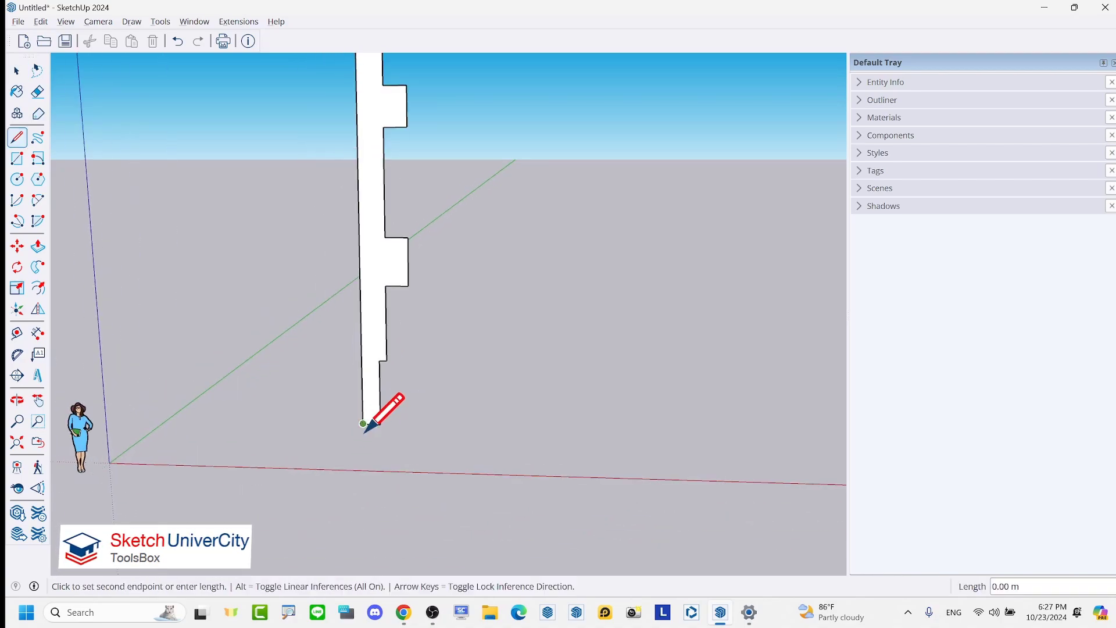
left_click(363, 465)
key("space")
scroll(368, 473, "up", 1)
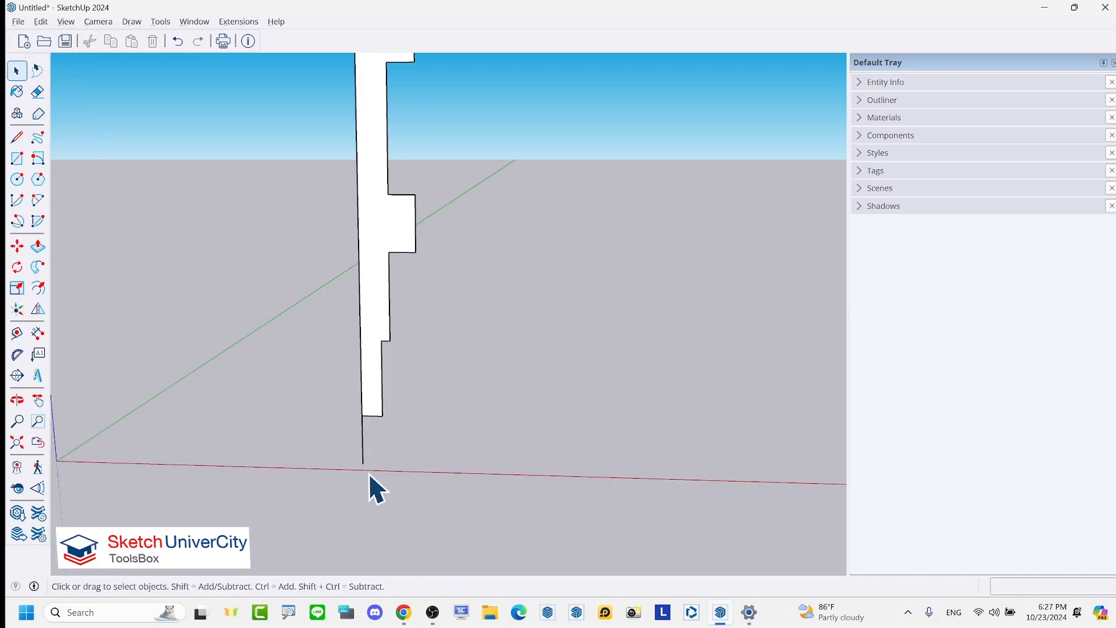
scroll(369, 472, "up", 1)
- Draw a circle centred on the line's bottom end and use it as the Follow Me path
key("c")
left_click(362, 462)
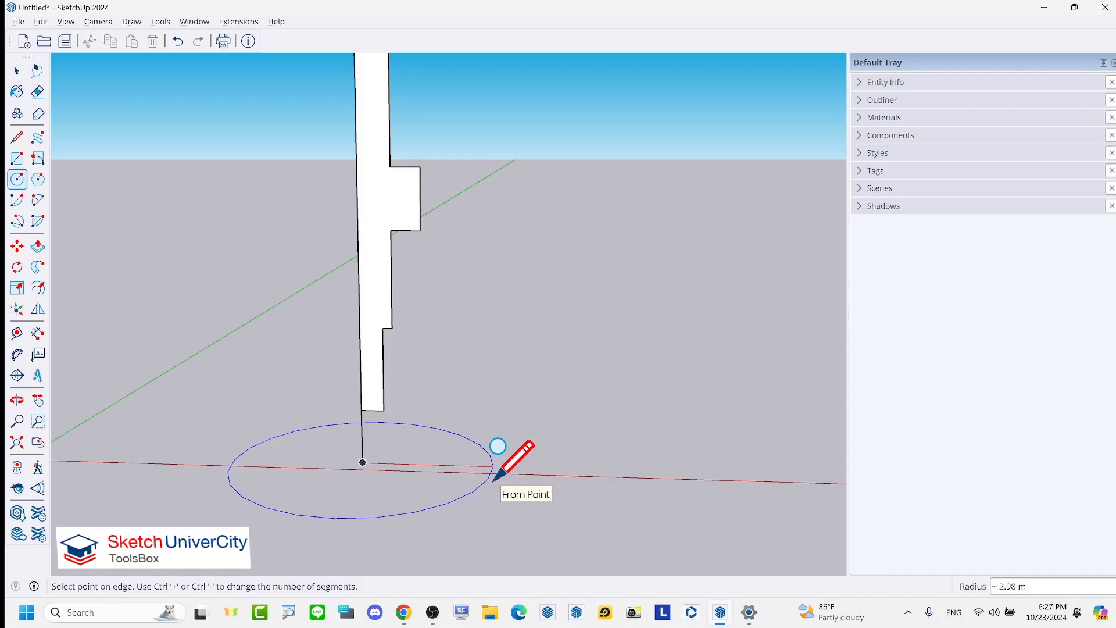
left_click(493, 480)
key("space")
scroll(500, 454, "down", 3)
mouse_move(504, 386)
middle_mouse_down()
mouse_move(420, 455)
mouse_move(424, 406)
middle_mouse_up()
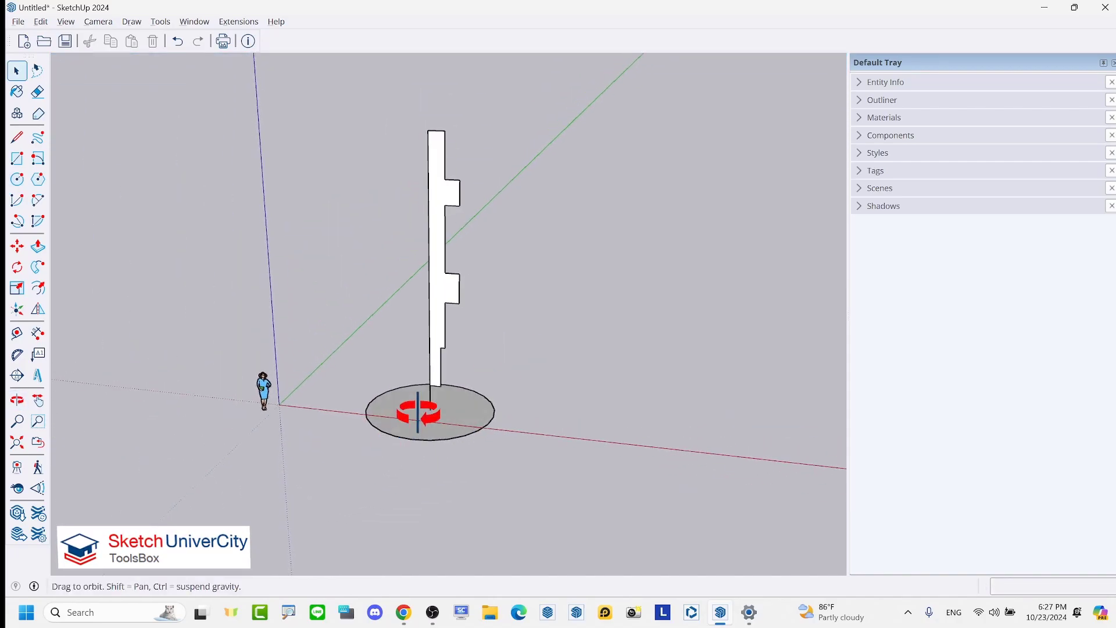
scroll(434, 399, "up", 2)
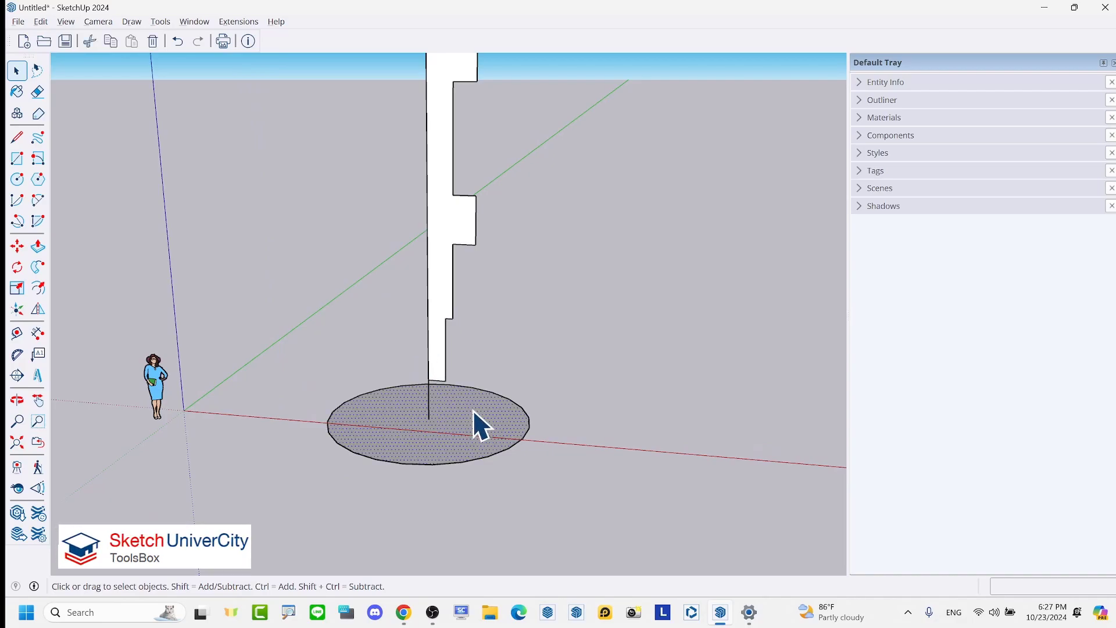
left_click(38, 267)
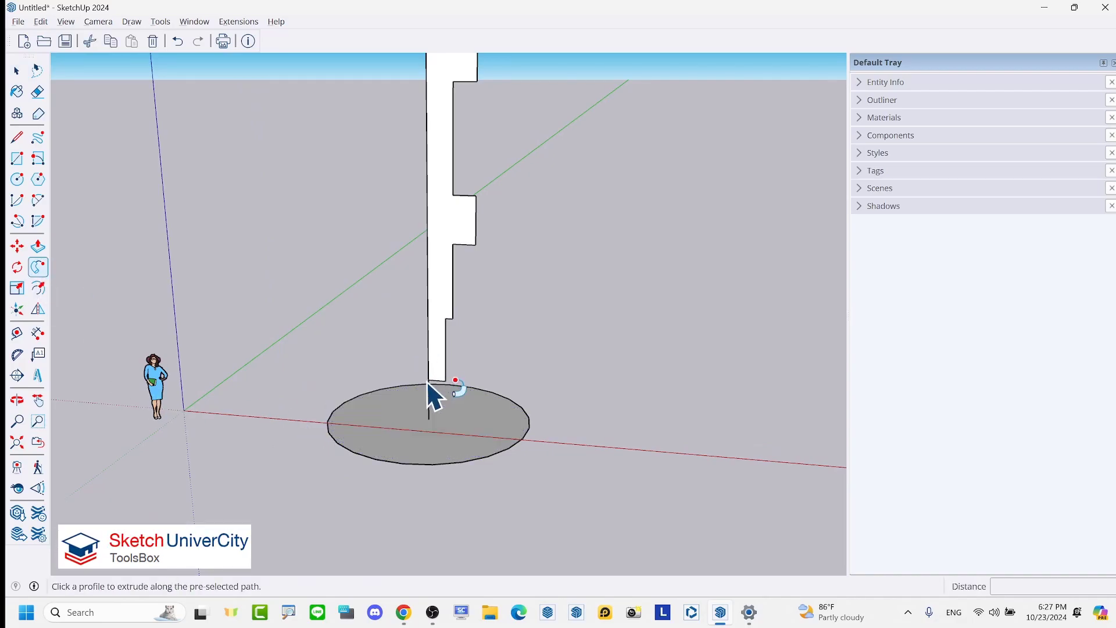
- Sweep the stepped profile around the circle into a column, then undo it
left_click(440, 343)
scroll(436, 349, "down", 3)
middle_click_drag(430, 364, 470, 377)
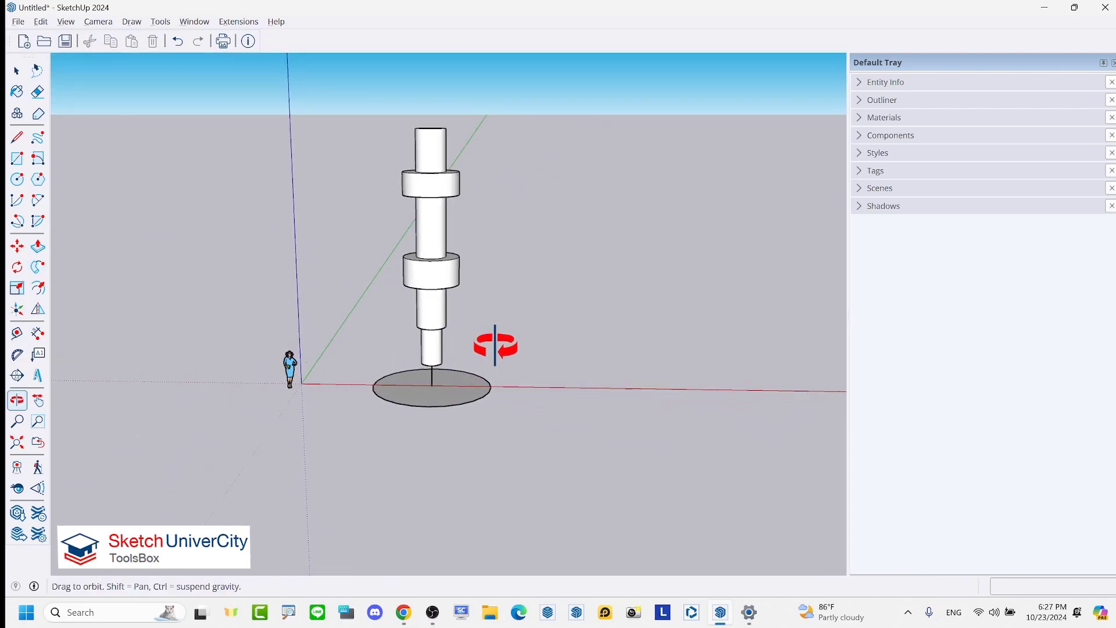
left_click(180, 41)
scroll(496, 390, "up", 1)
- Add a larger concentric circle, sweep the profile along it, then undo
key("c")
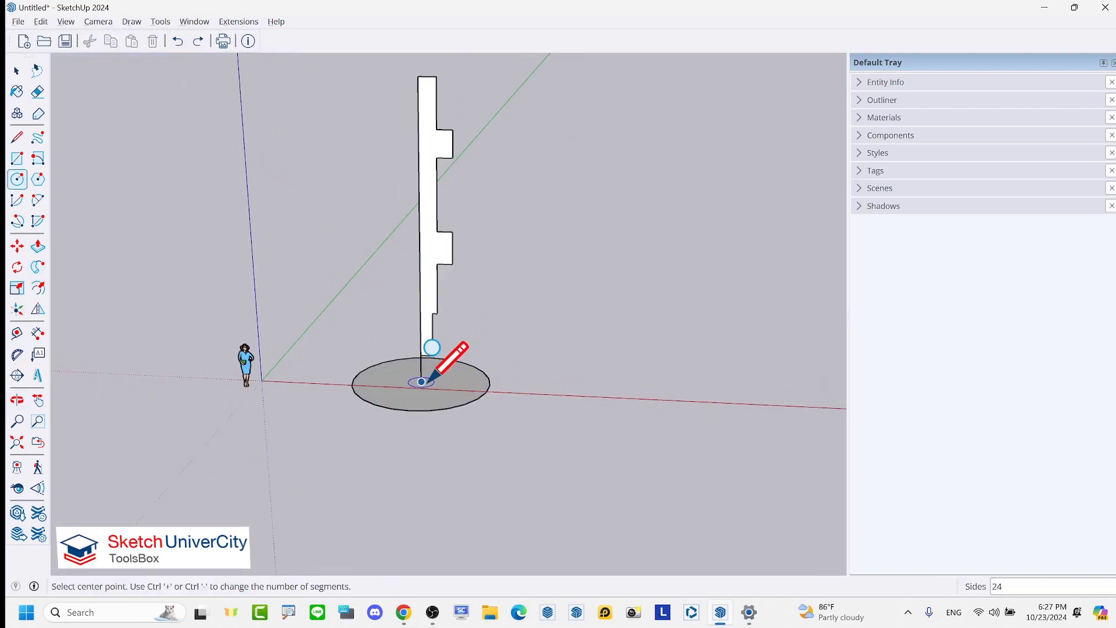
left_click(421, 381)
left_click(567, 406)
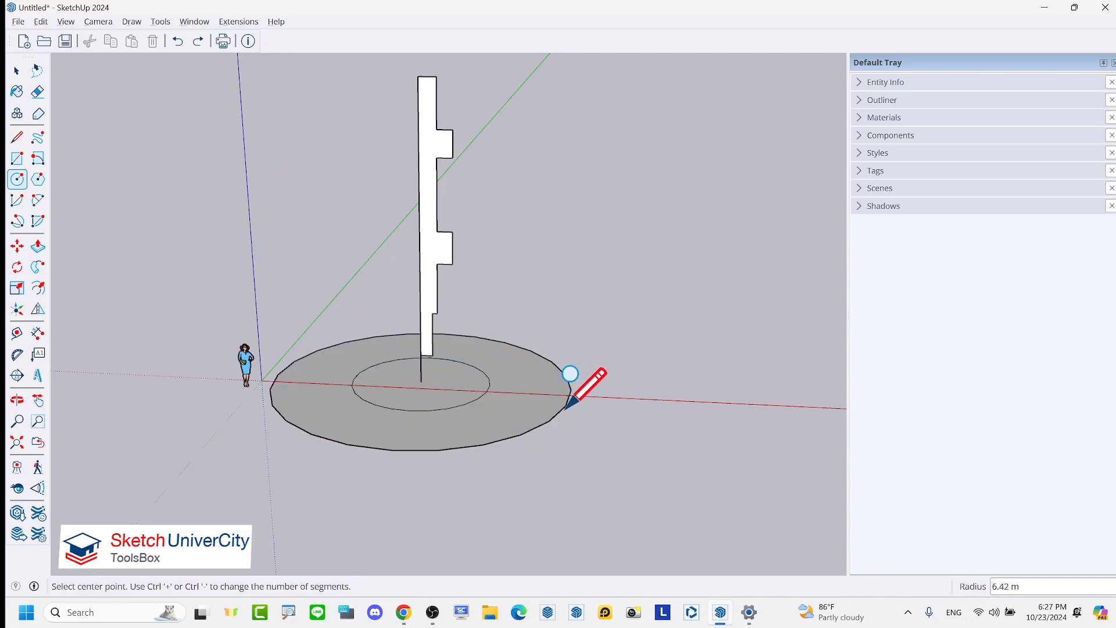
key("space")
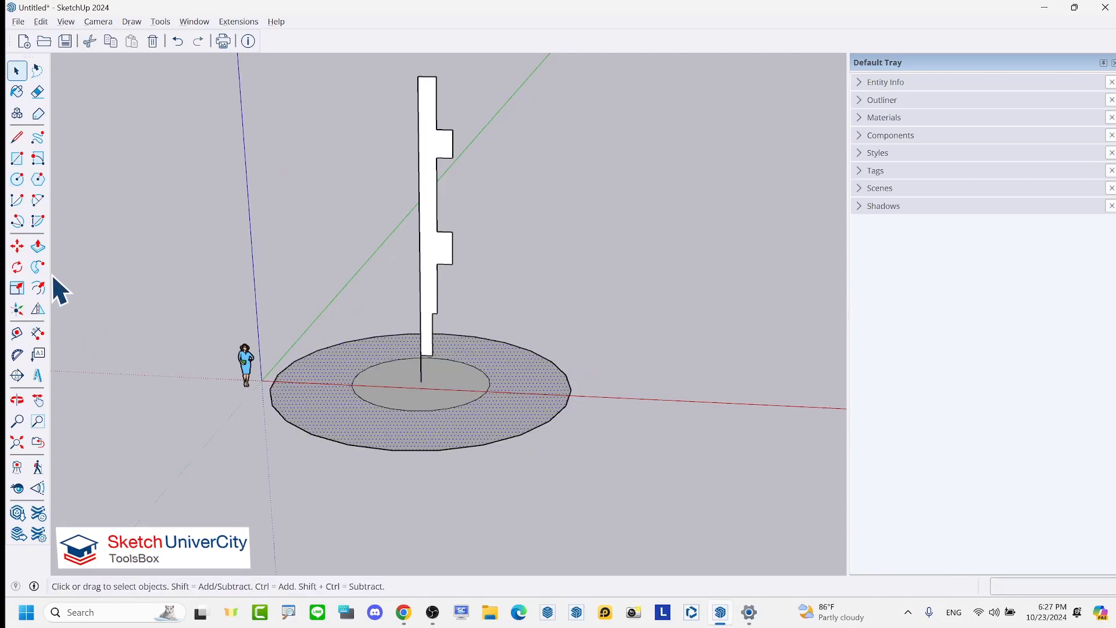
left_click(38, 267)
left_click(438, 288)
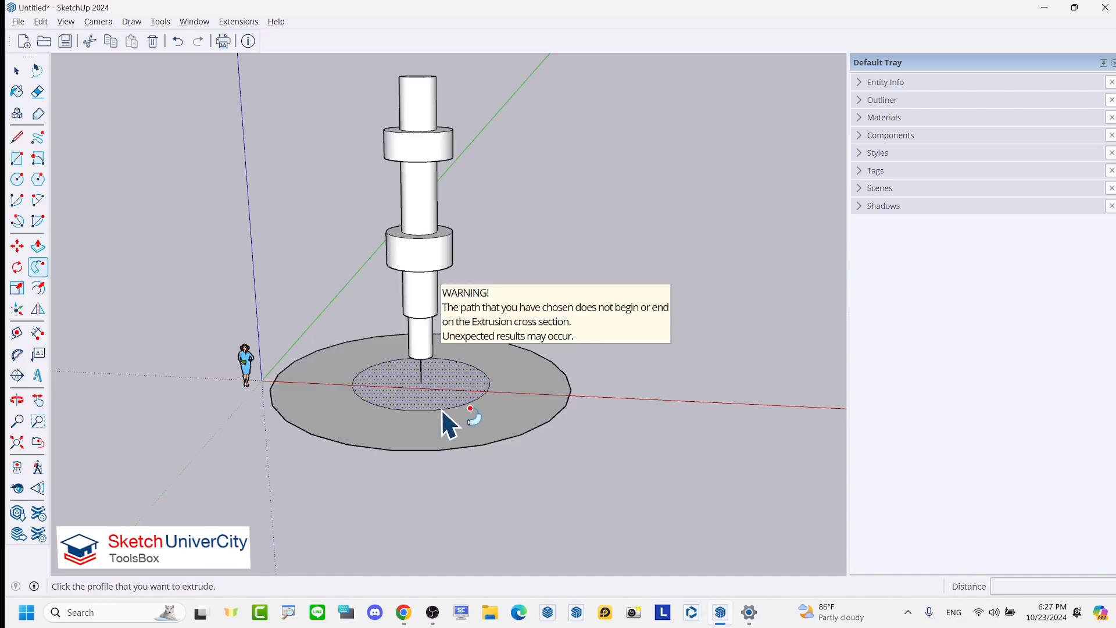
middle_click_drag(444, 424, 448, 391)
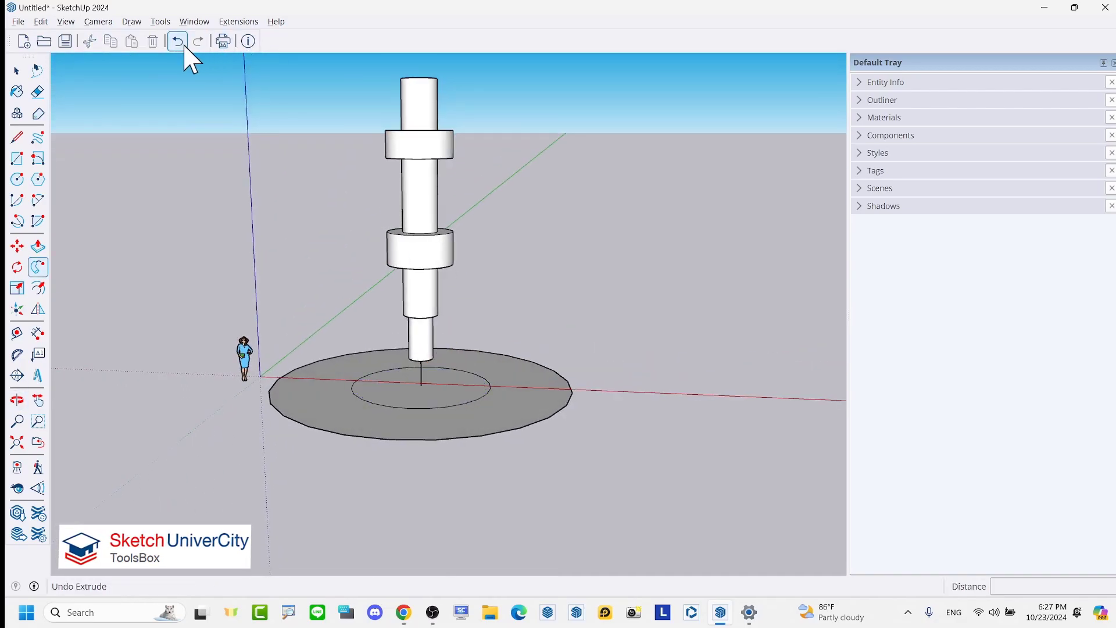
left_click(178, 41)
key("space")
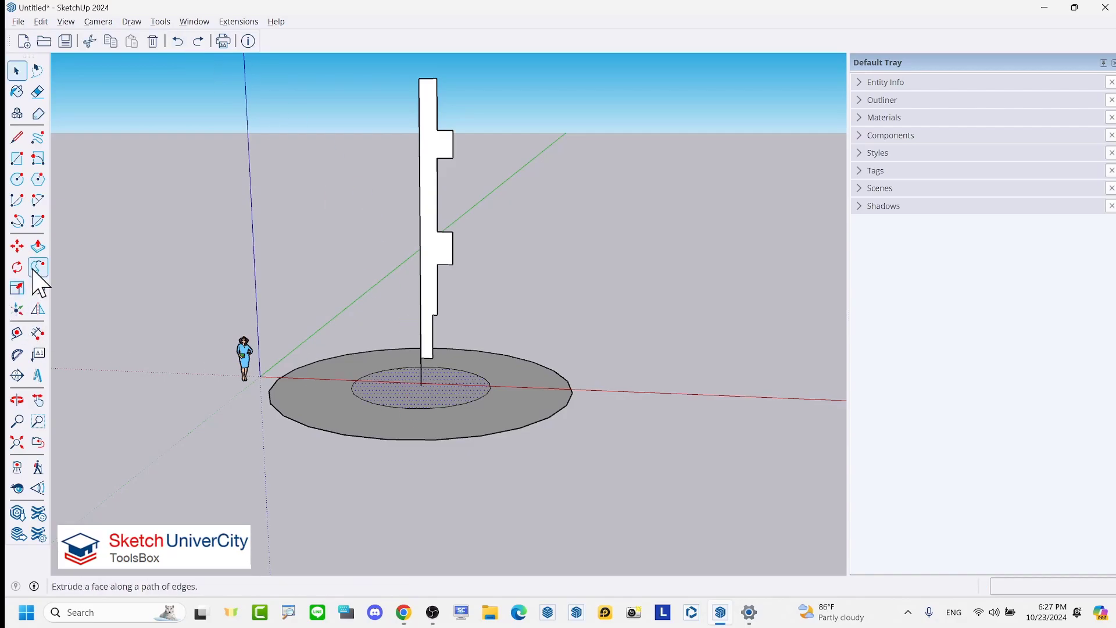
- Revolve the profile around the inner circle into a solid turned column
left_click(38, 267)
left_click(436, 297)
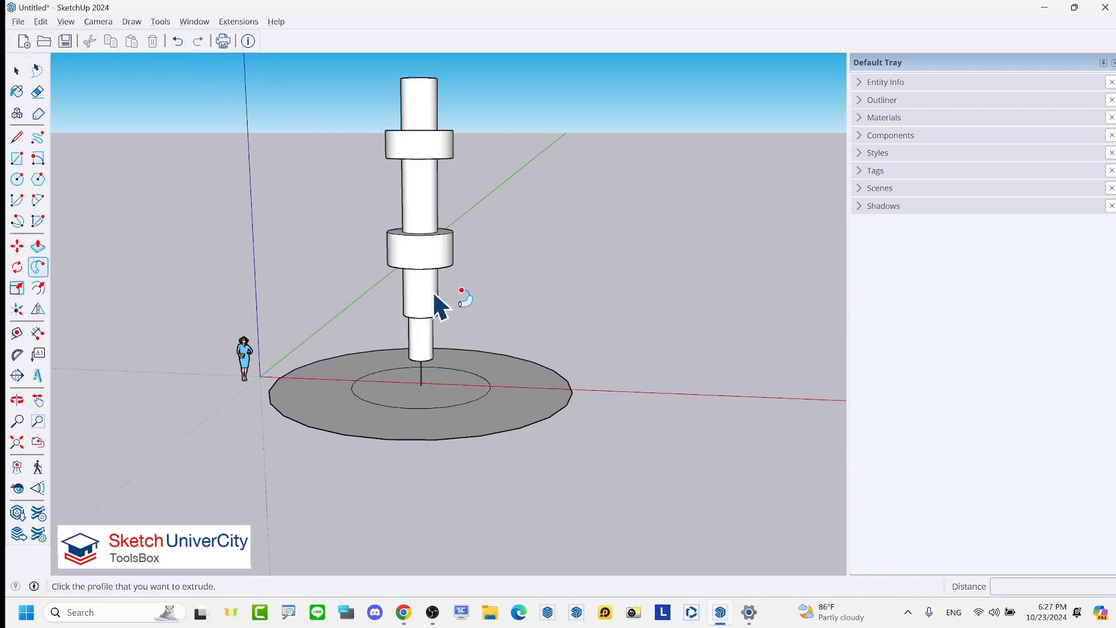
mouse_move(436, 298)
middle_mouse_down()
mouse_move(423, 389)
mouse_move(383, 357)
middle_mouse_up()
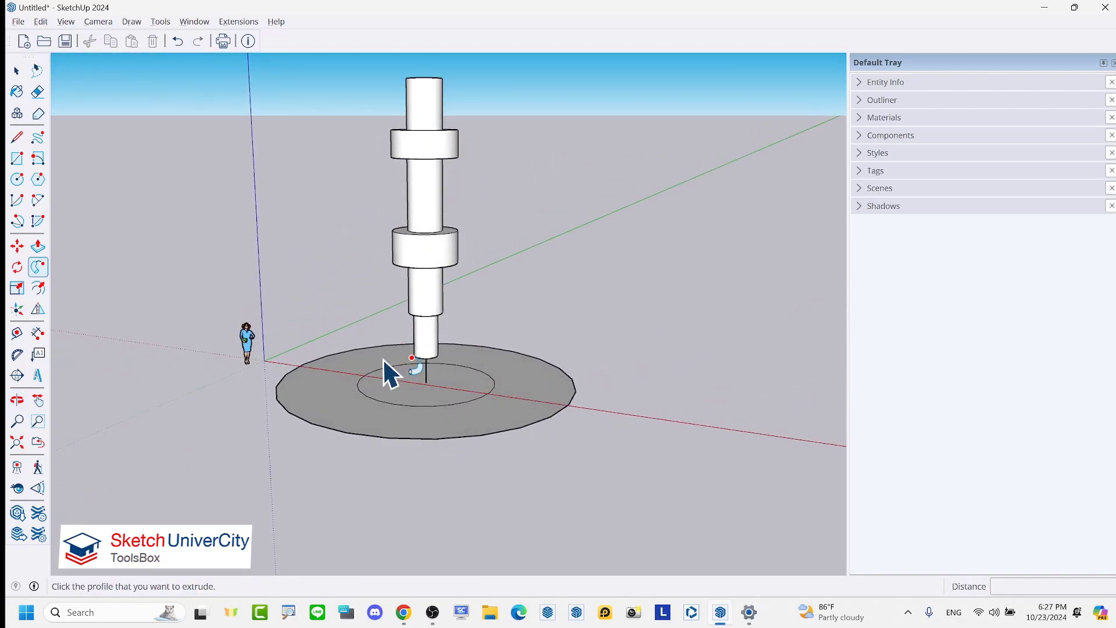
scroll(382, 357, "down", 2)
key("space")
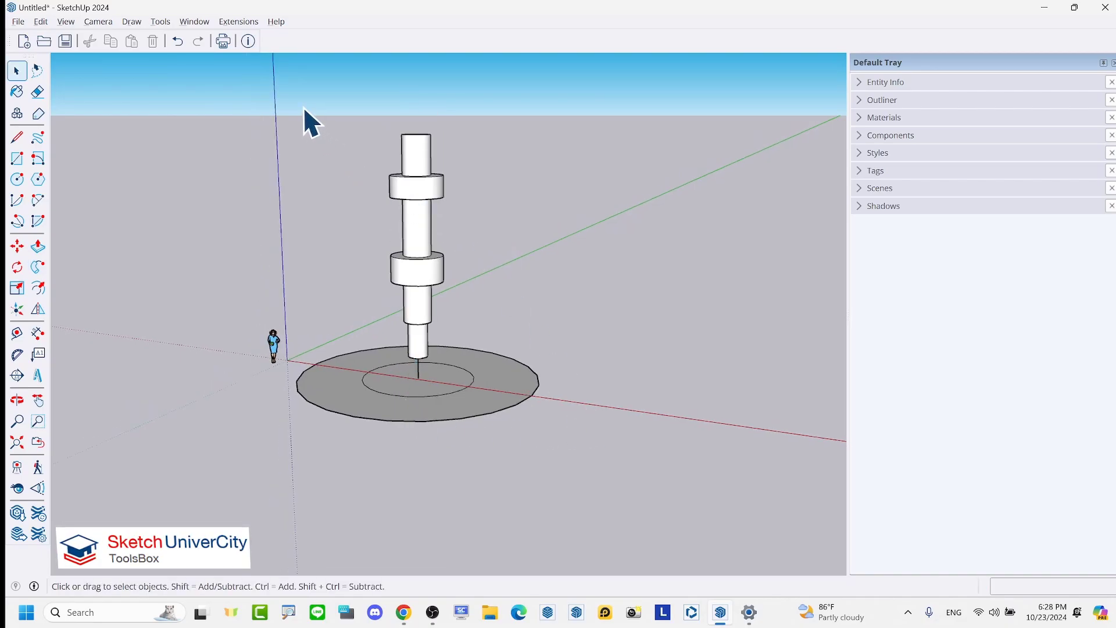
- Erase the column and its base circles, leaving an empty scene
left_click_drag(302, 107, 581, 425)
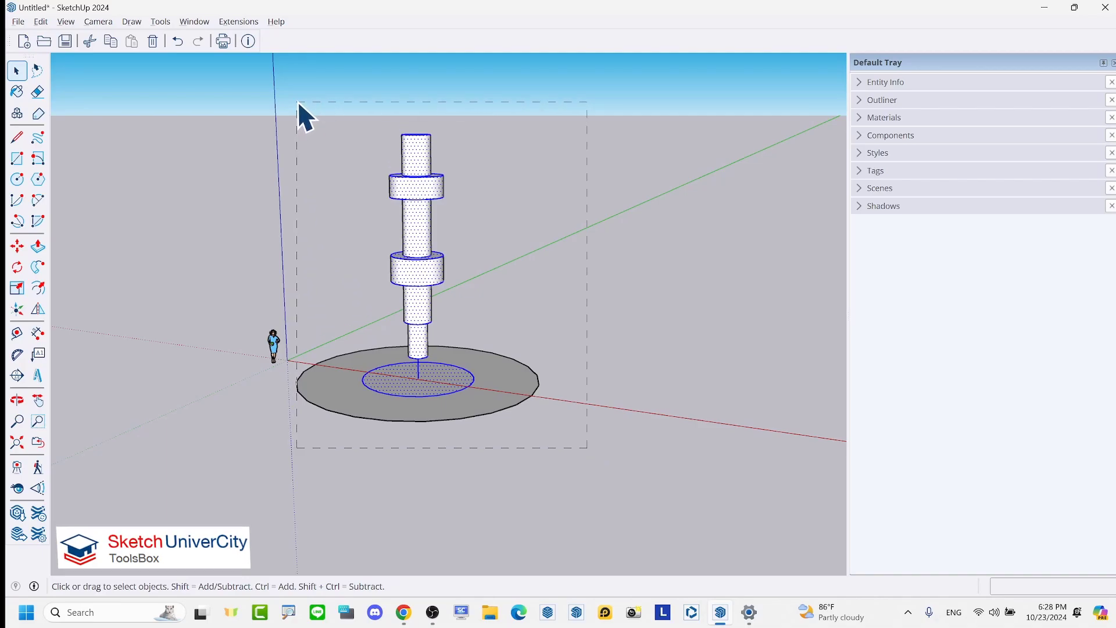
right_click(420, 221)
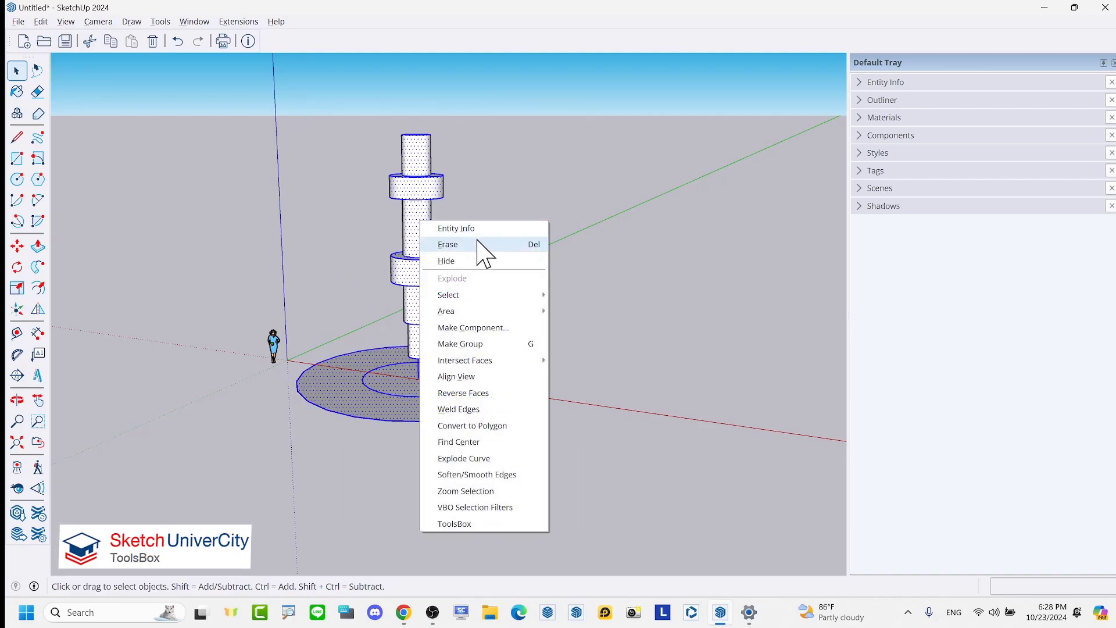
left_click(476, 249)
scroll(400, 522, "up", 3)
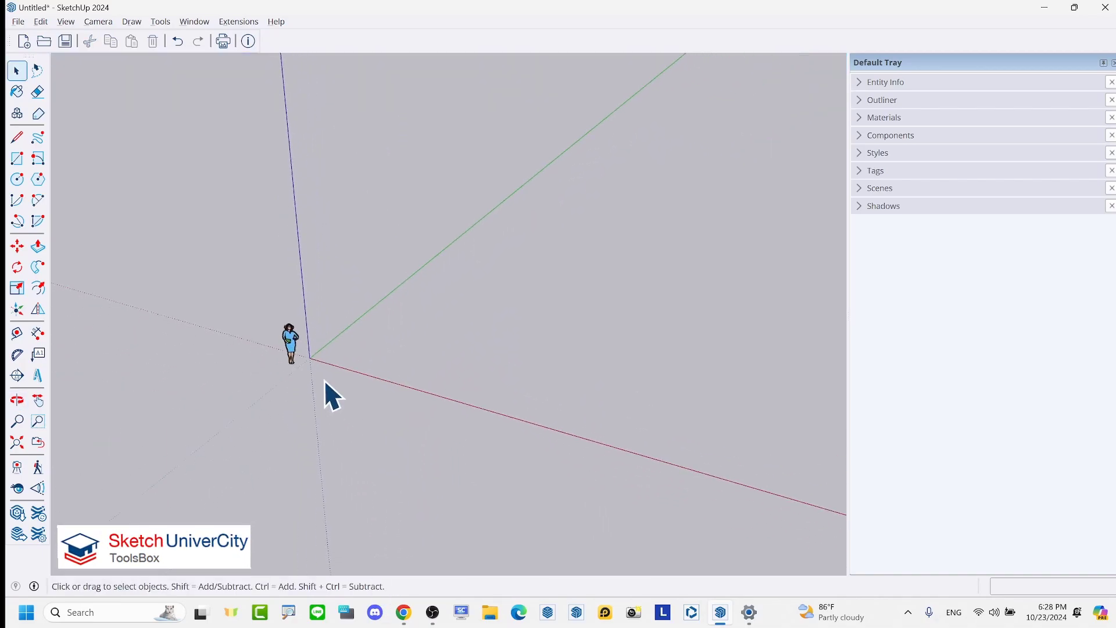
- Finish the 8 by 6 m base rectangle starting at the origin
scroll(324, 379, "up", 2)
key("r")
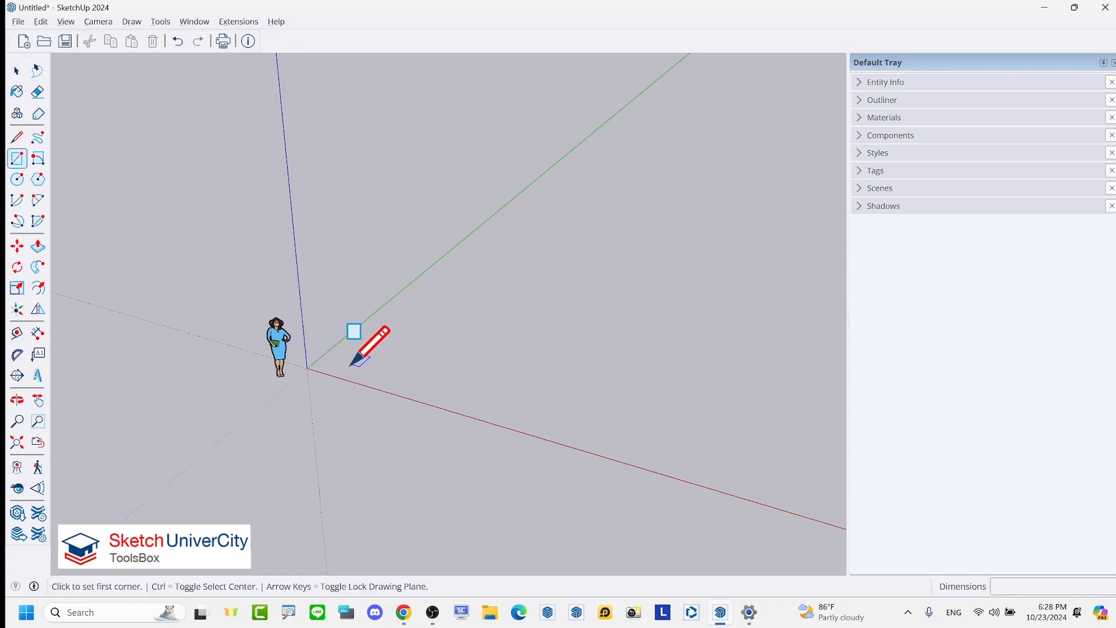
left_click(352, 365)
type("4")
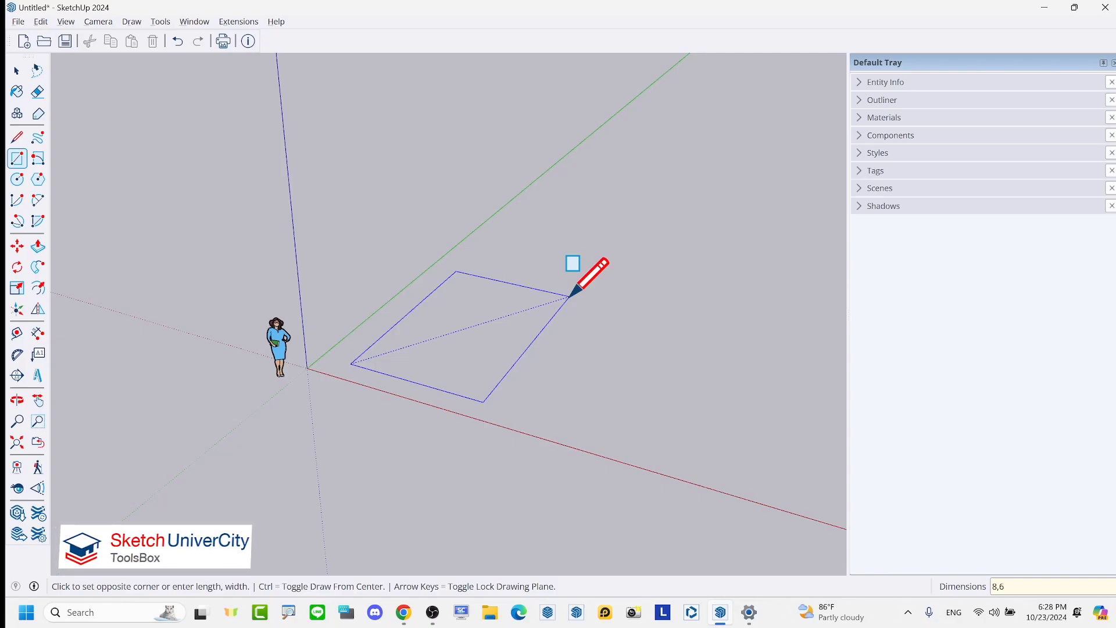
key("Return")
scroll(348, 290, "down", 2)
scroll(512, 369, "up", 1)
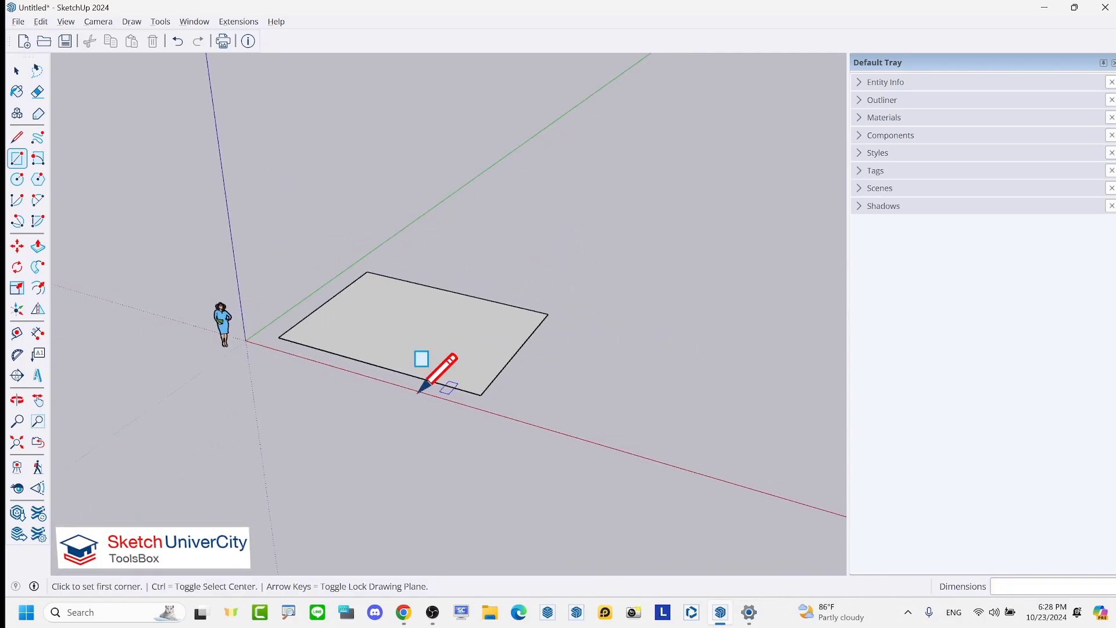
scroll(418, 393, "up", 1)
- Add a 4 by 4 m rectangle at the first rectangle's front corner
left_click(546, 397)
type("4,4")
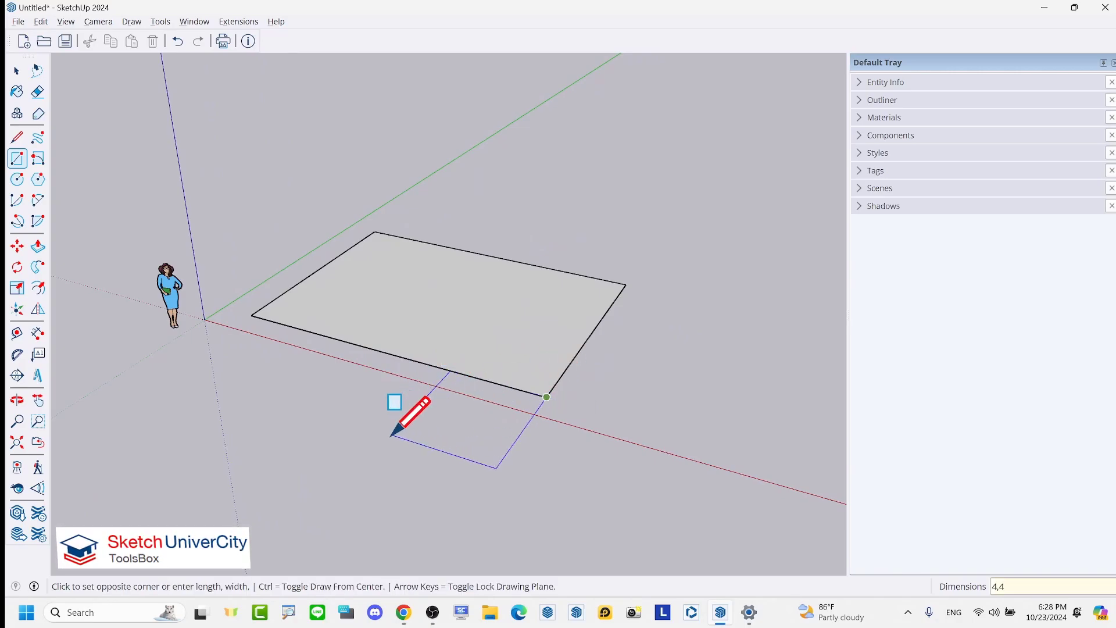
key("Return")
middle_click_drag(391, 436, 499, 369)
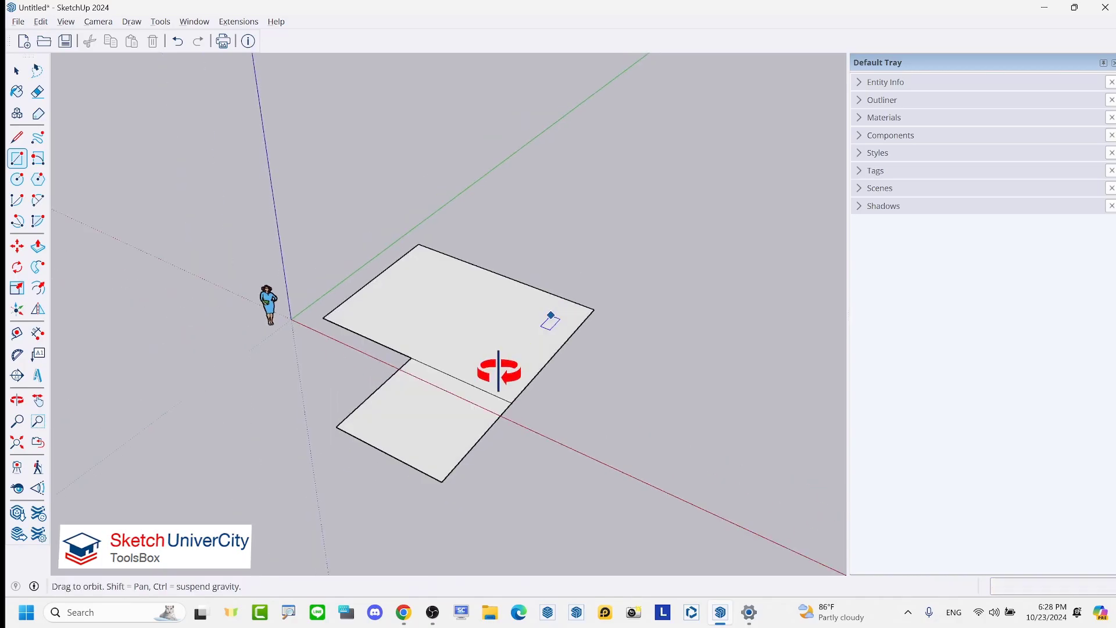
scroll(419, 448, "up", 1)
scroll(486, 324, "down", 1)
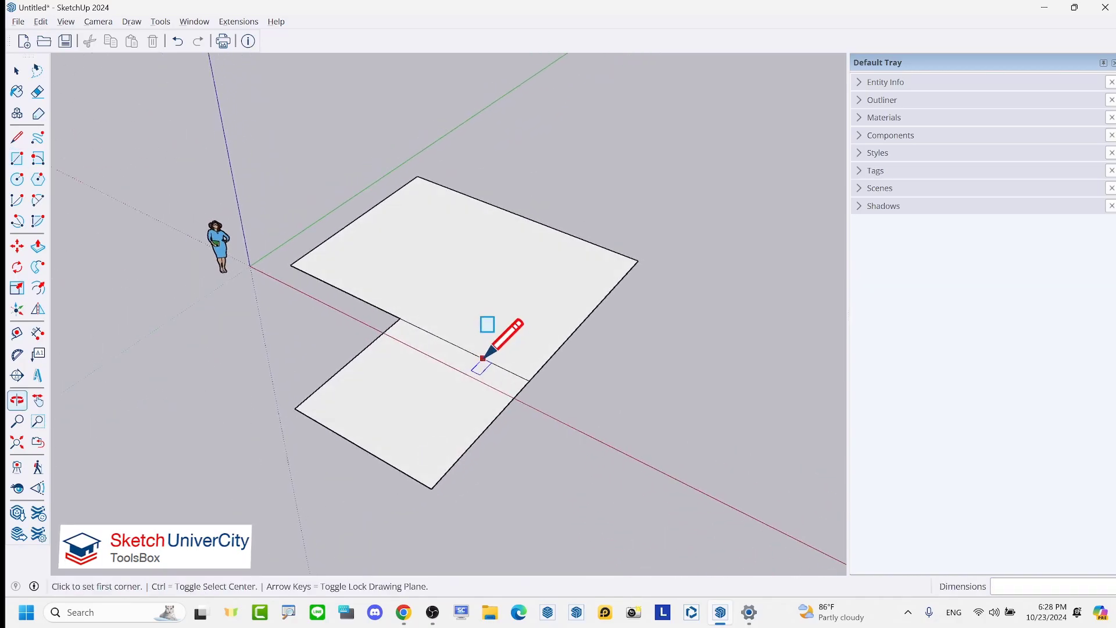
- Dimension the top edge at 8.00 m and erase the edge dividing the two rectangles
left_click(39, 334)
left_click(602, 245)
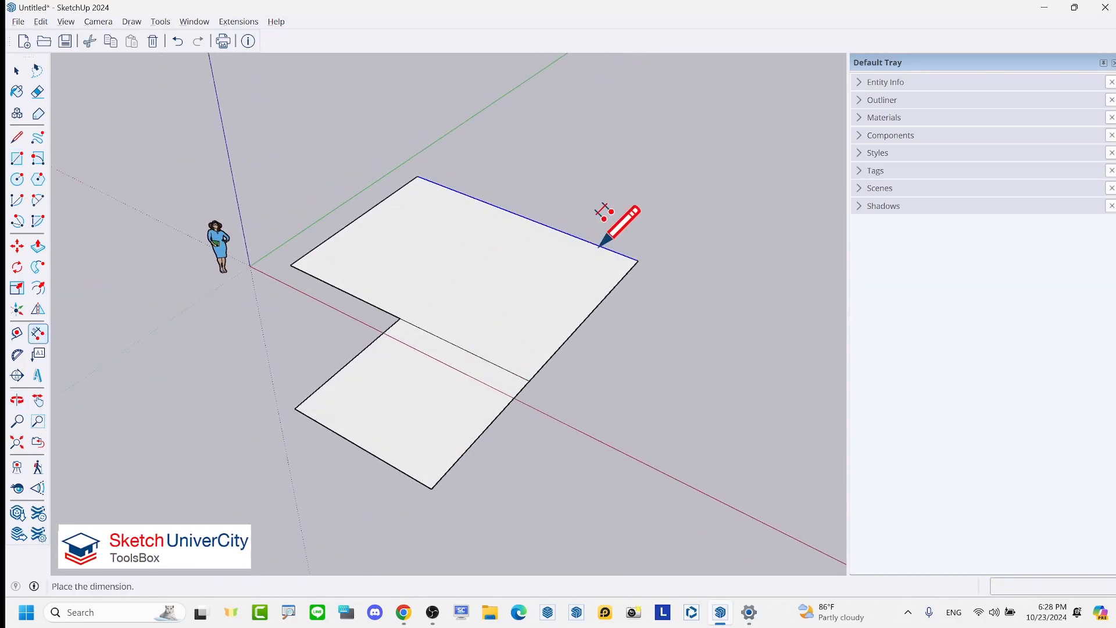
left_click(612, 221)
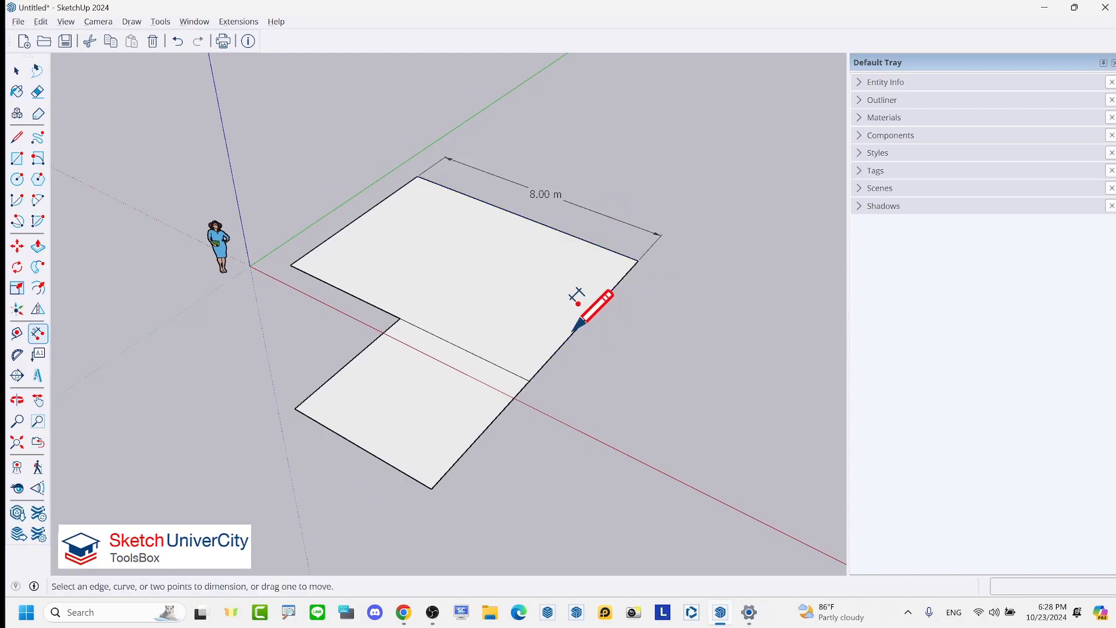
middle_click_drag(578, 309, 499, 287)
key("e")
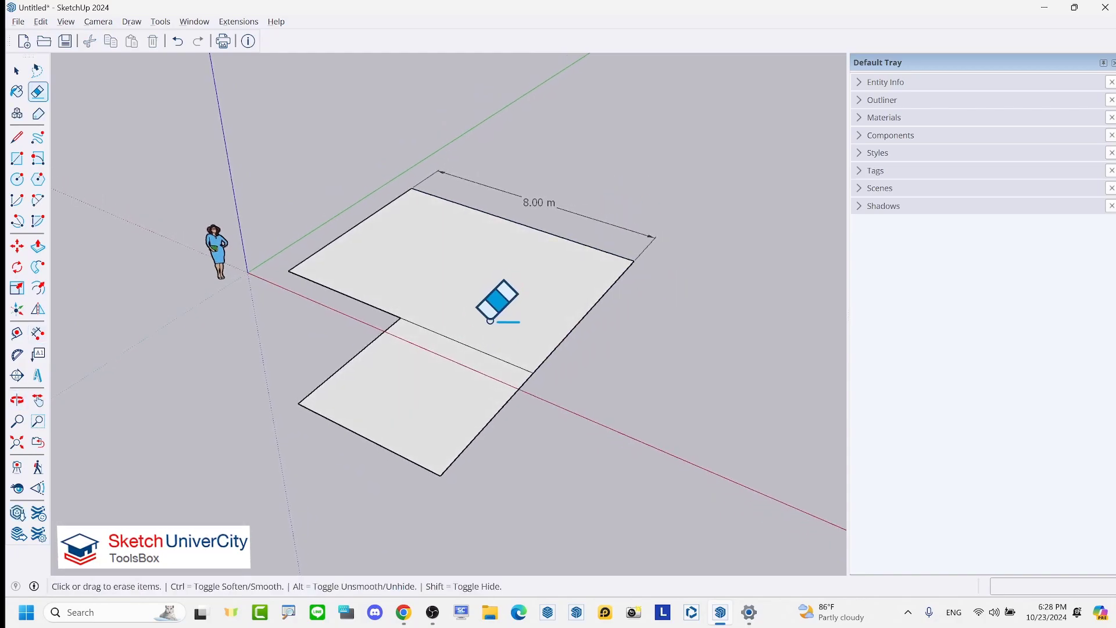
left_click(465, 352)
- Dimension the remaining edges: right 10.00 m, bottom-left 4.00 m, inner 4.00 m, upper-left 6.00 m
left_click(37, 334)
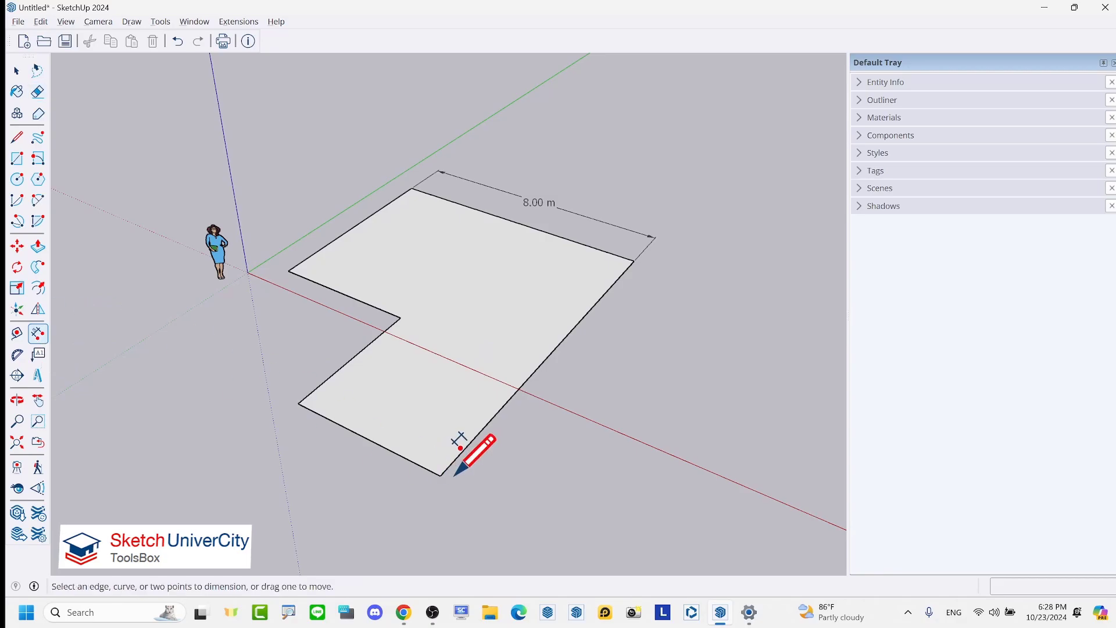
left_click(448, 468)
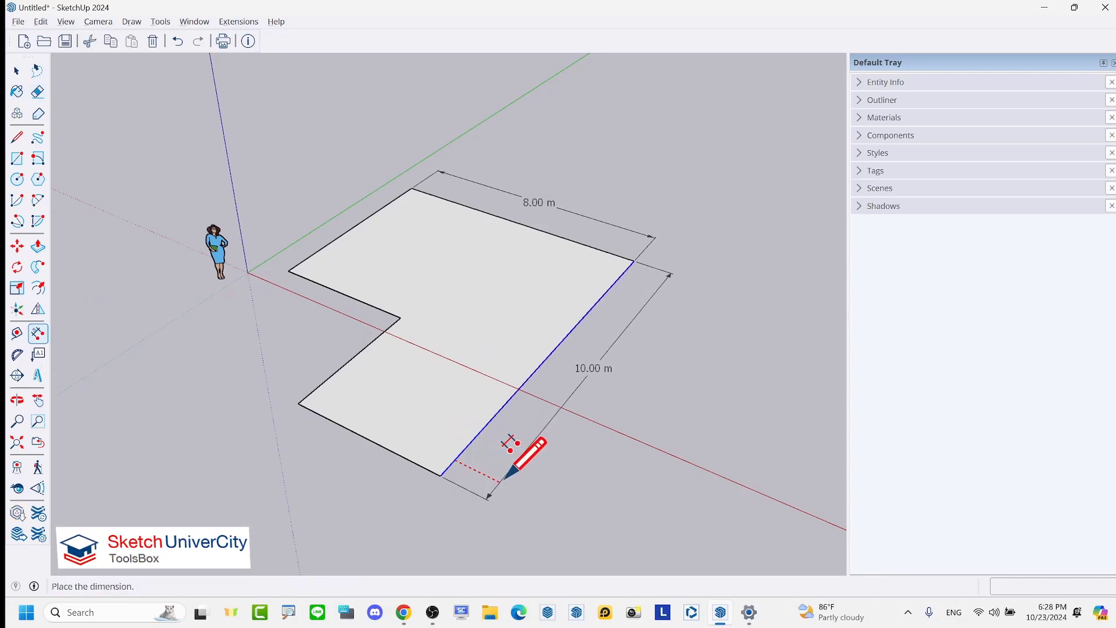
left_click(506, 477)
left_click(414, 462)
left_click(384, 485)
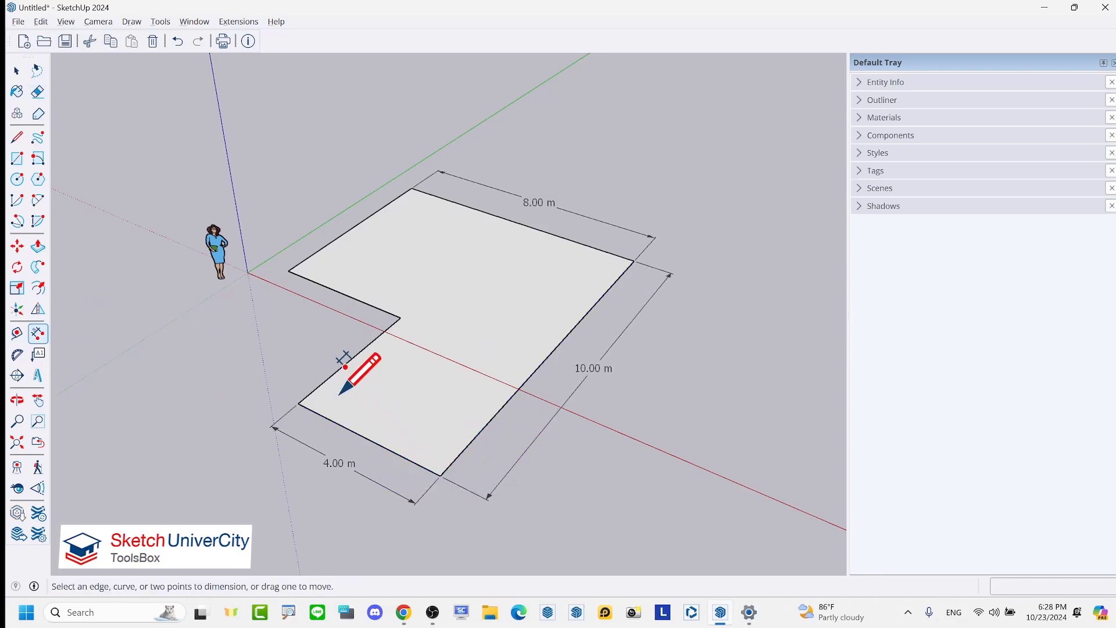
left_click(340, 368)
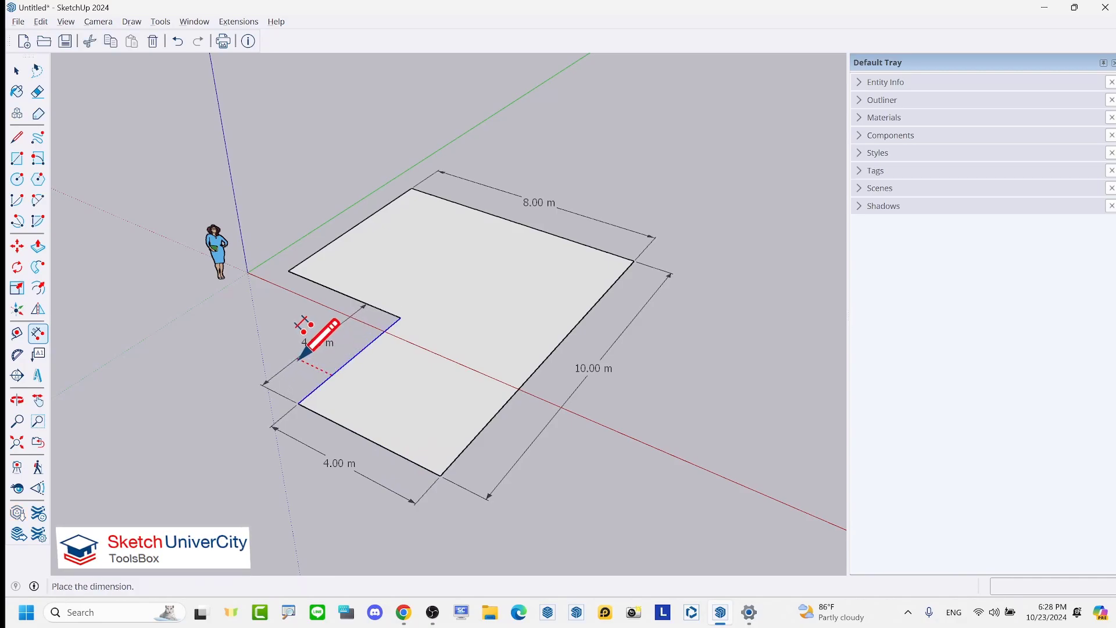
left_click(303, 324)
left_click(318, 249)
left_click(305, 232)
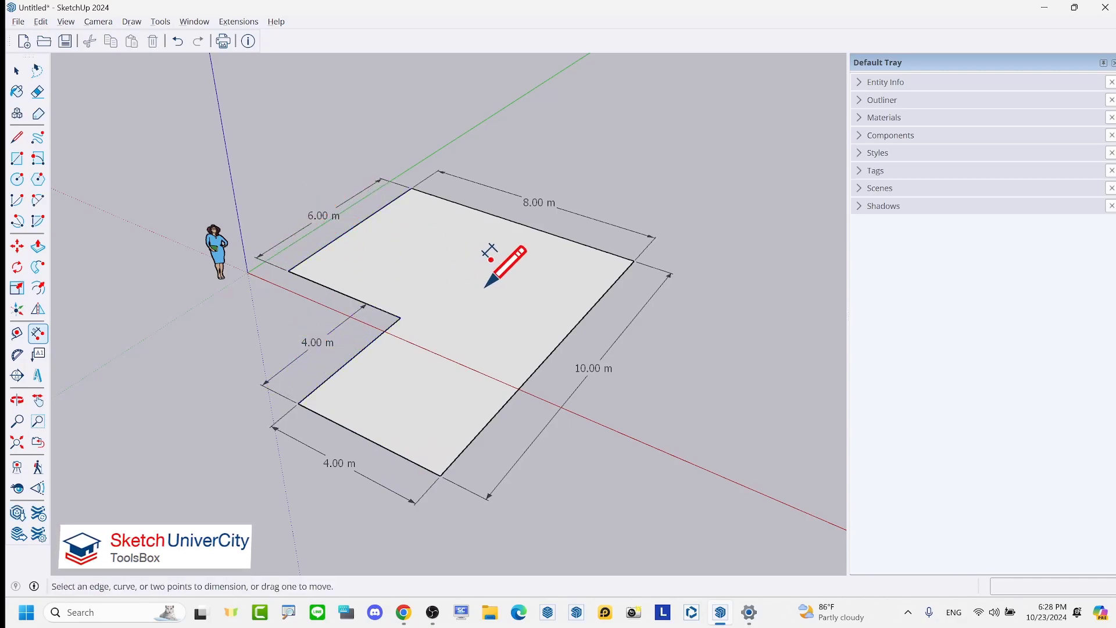
scroll(445, 271, "down", 3)
middle_click_drag(448, 238, 473, 158)
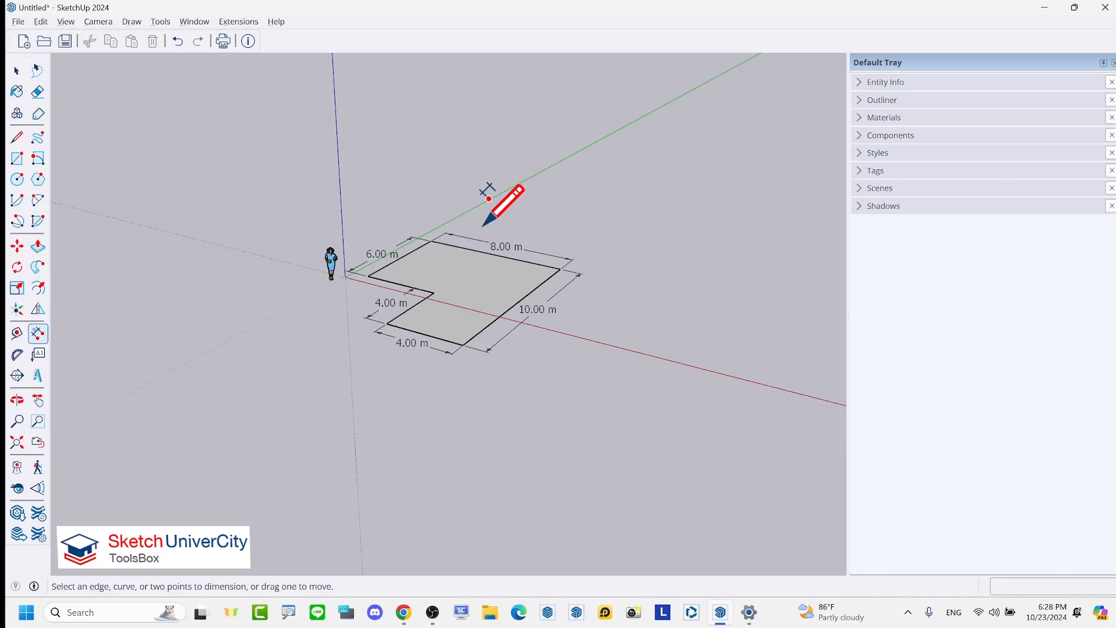
- Push/Pull the L-shaped floor up 4 m and orbit to inspect the block
key("p")
left_click(486, 297)
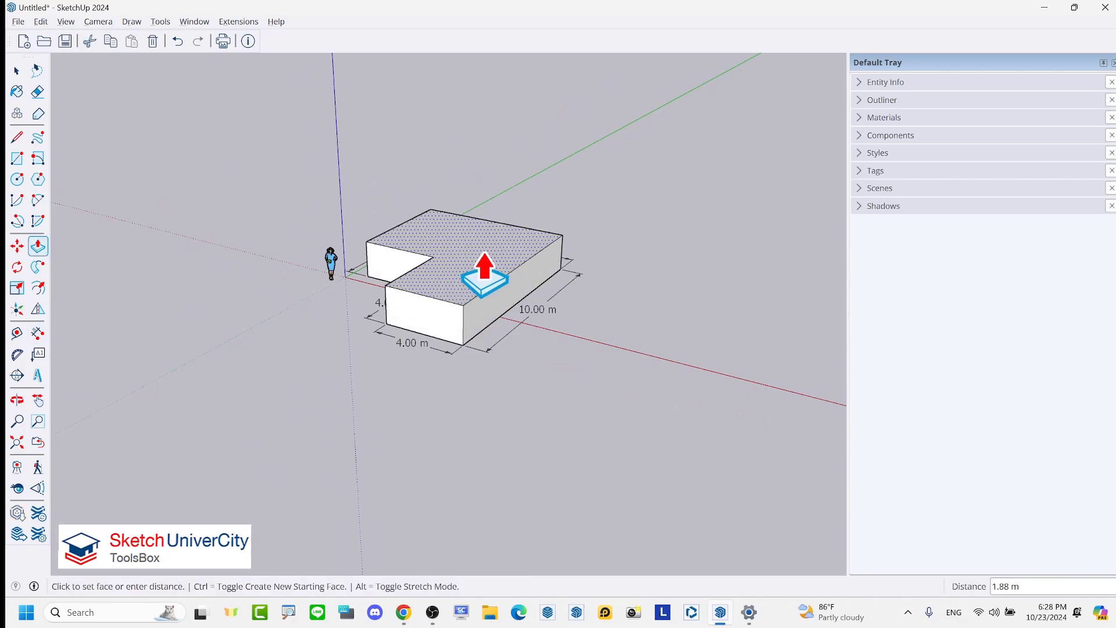
type("4")
key("Return")
key("space")
mouse_move(486, 262)
middle_mouse_down()
mouse_move(319, 294)
mouse_move(631, 293)
middle_mouse_up()
scroll(410, 239, "up", 3)
scroll(409, 240, "up", 3)
mouse_move(409, 239)
middle_mouse_down()
mouse_move(316, 393)
mouse_move(468, 347)
mouse_move(374, 369)
mouse_move(441, 352)
mouse_move(483, 320)
middle_mouse_up()
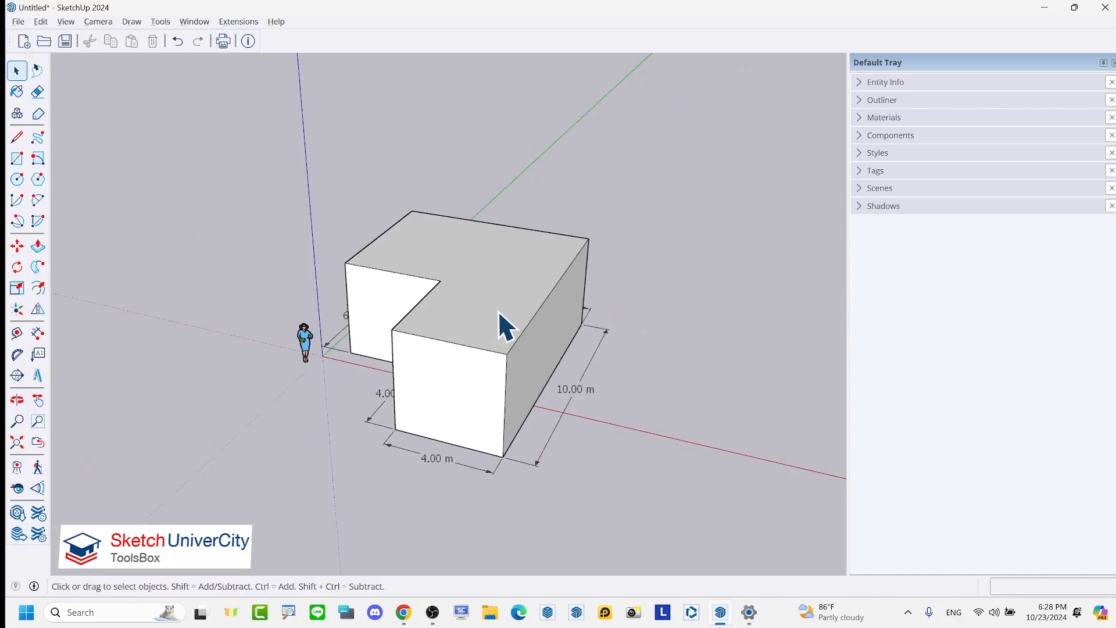
mouse_move(498, 310)
middle_mouse_down()
mouse_move(519, 337)
mouse_move(705, 244)
mouse_move(728, 315)
middle_mouse_up()
scroll(669, 299, "up", 2)
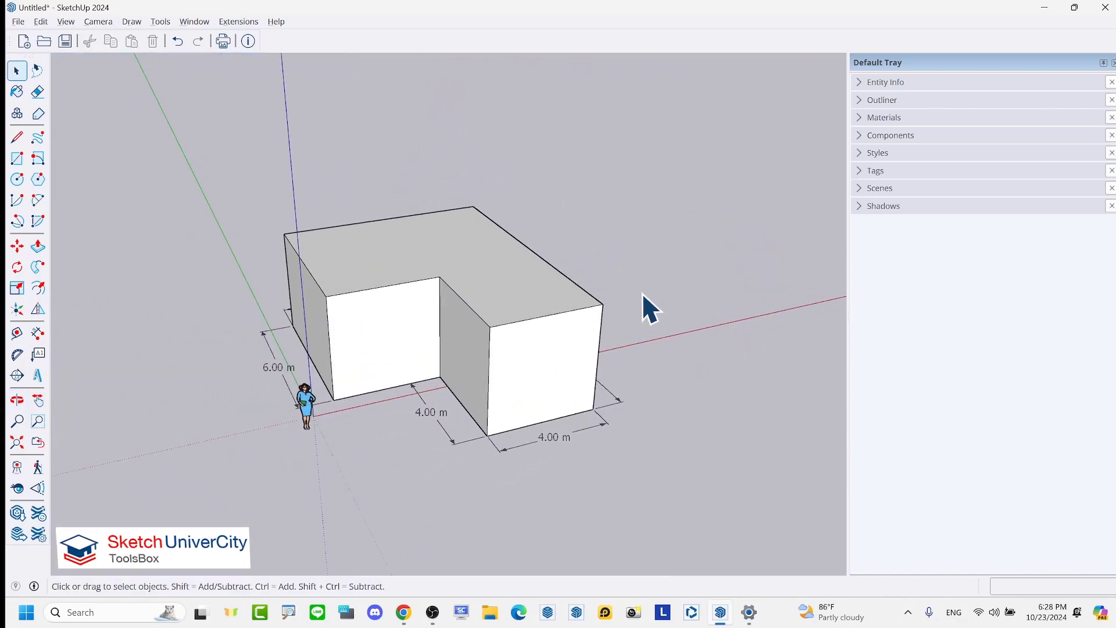
scroll(605, 314, "up", 2)
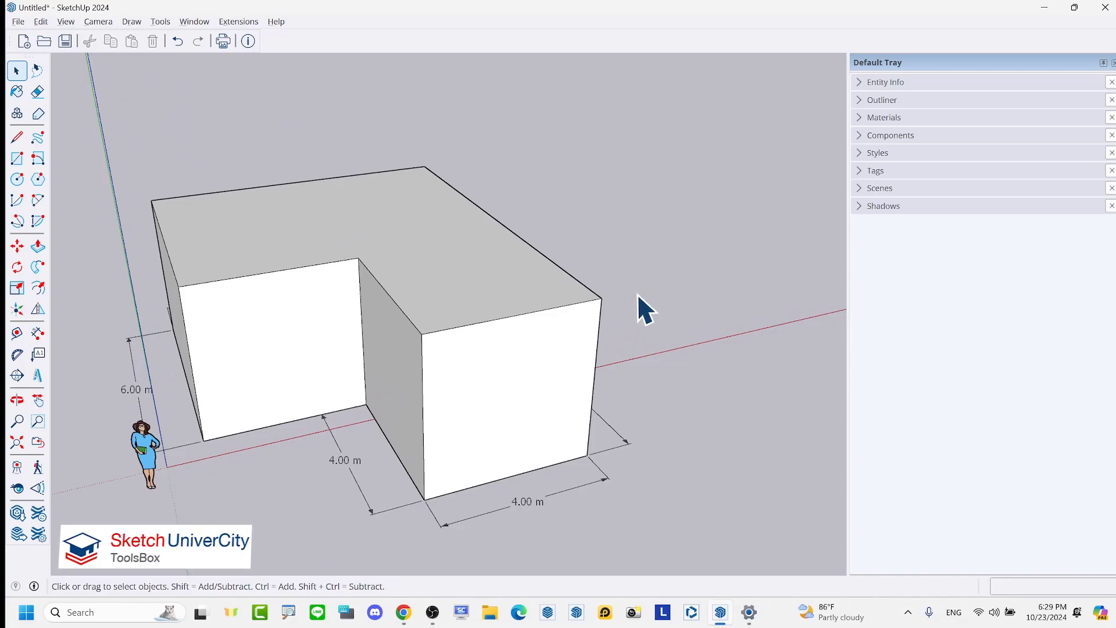
- Draw a 1 m line along the red axis from the block's top front corner
middle_click_drag(620, 324, 597, 315)
scroll(627, 282, "up", 1)
key("l")
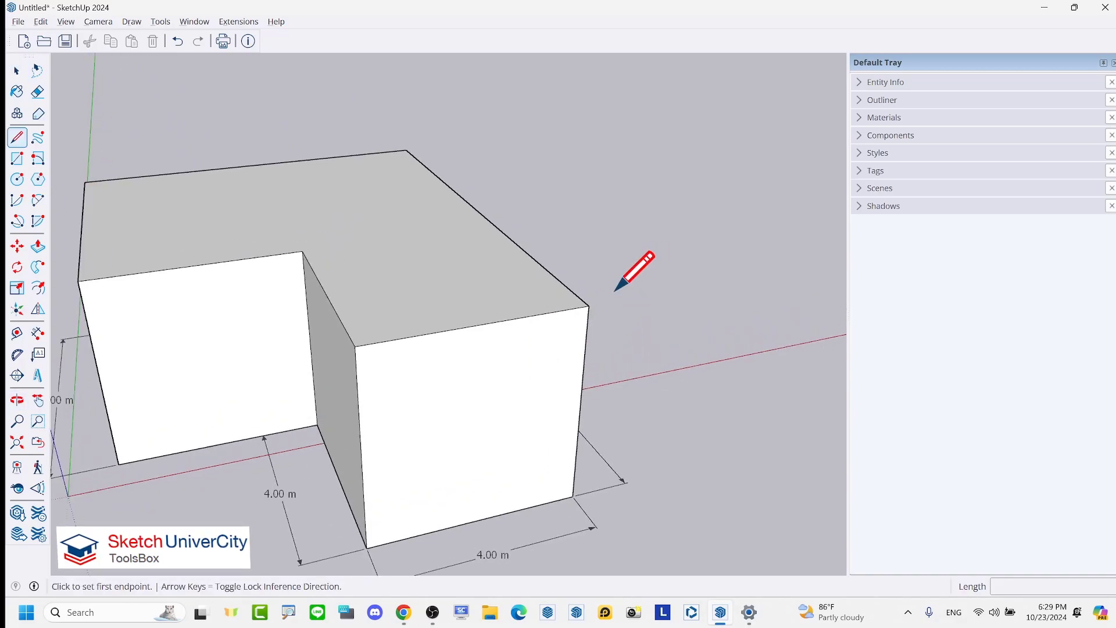
left_click(589, 305)
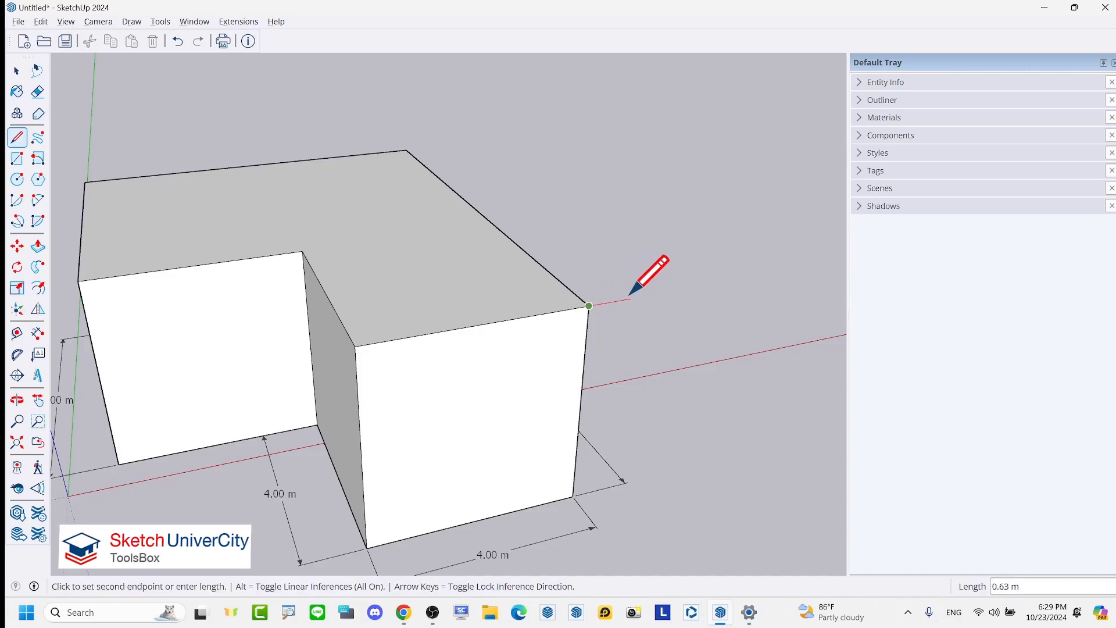
type("1")
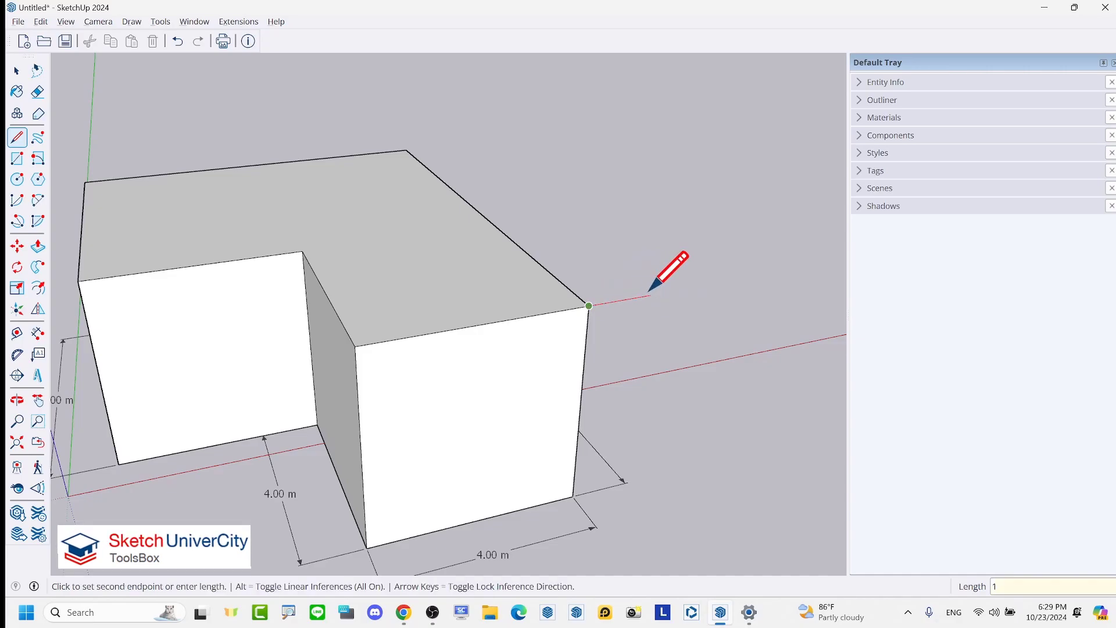
key("Return")
key("space")
middle_click_drag(650, 288, 604, 278)
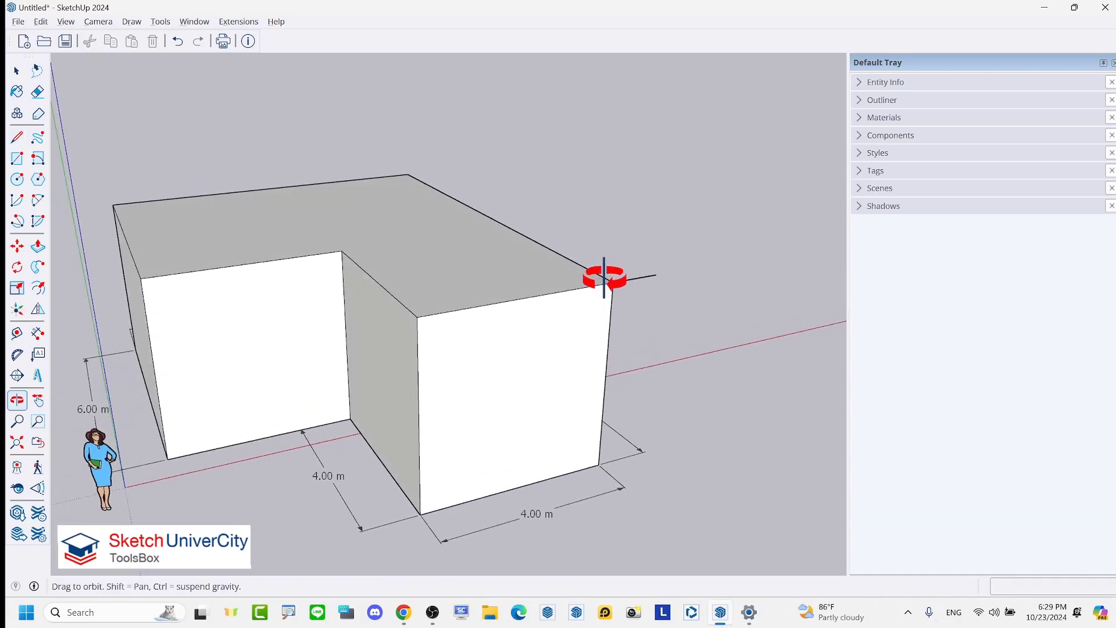
scroll(605, 279, "up", 3)
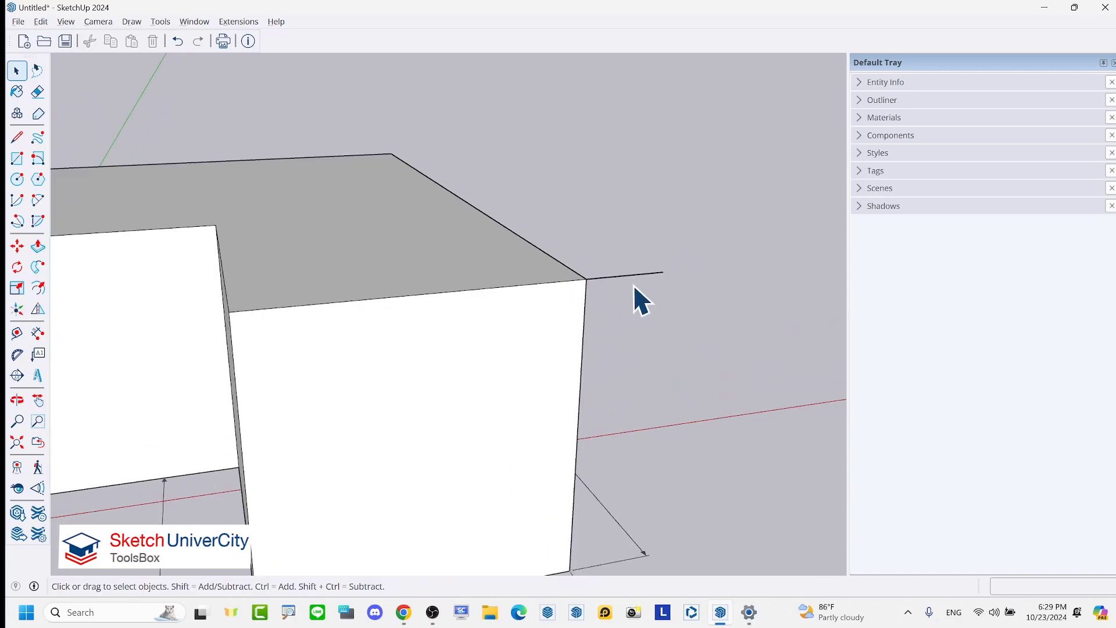
- Label the overhang line with a 1.00 m dimension
left_click(38, 333)
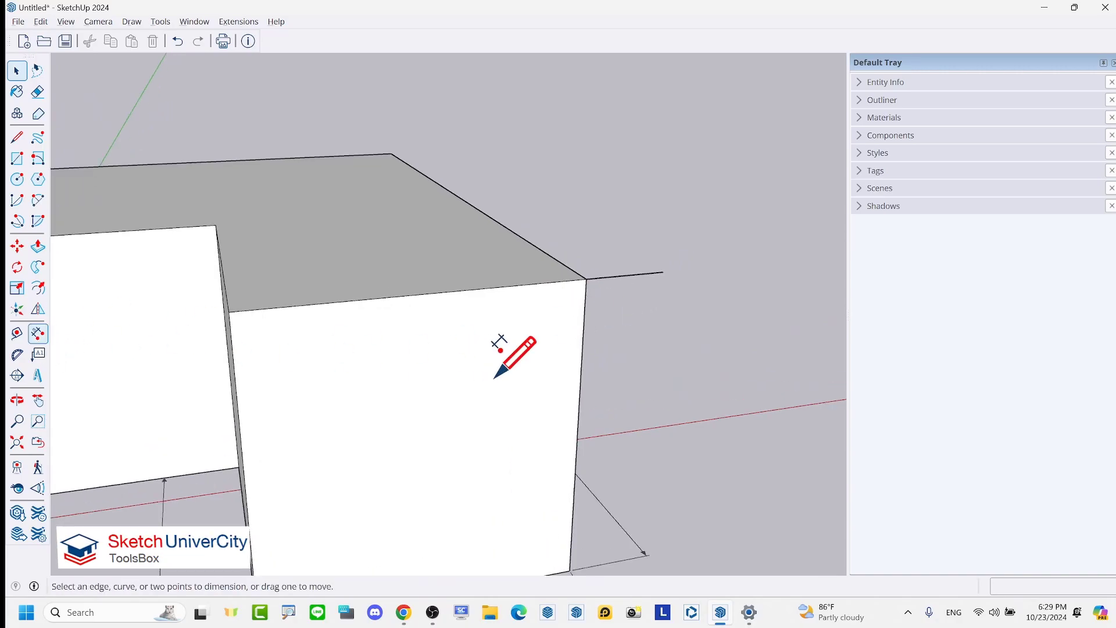
left_click(654, 274)
left_click(658, 308)
scroll(663, 309, "down", 3)
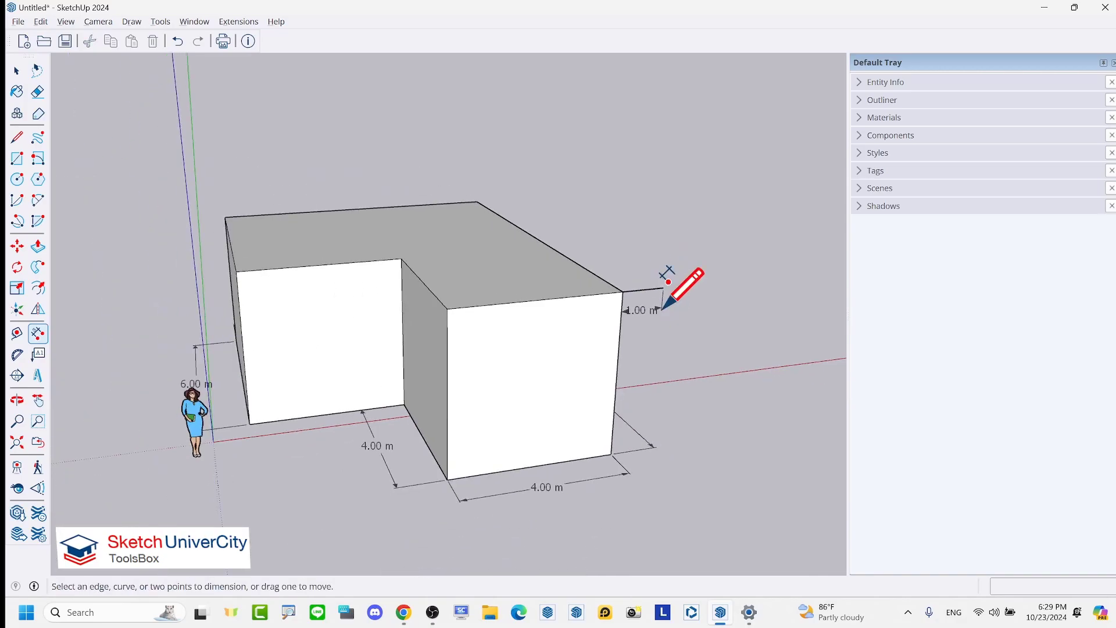
scroll(628, 260, "up", 3)
middle_click_drag(628, 259, 570, 272)
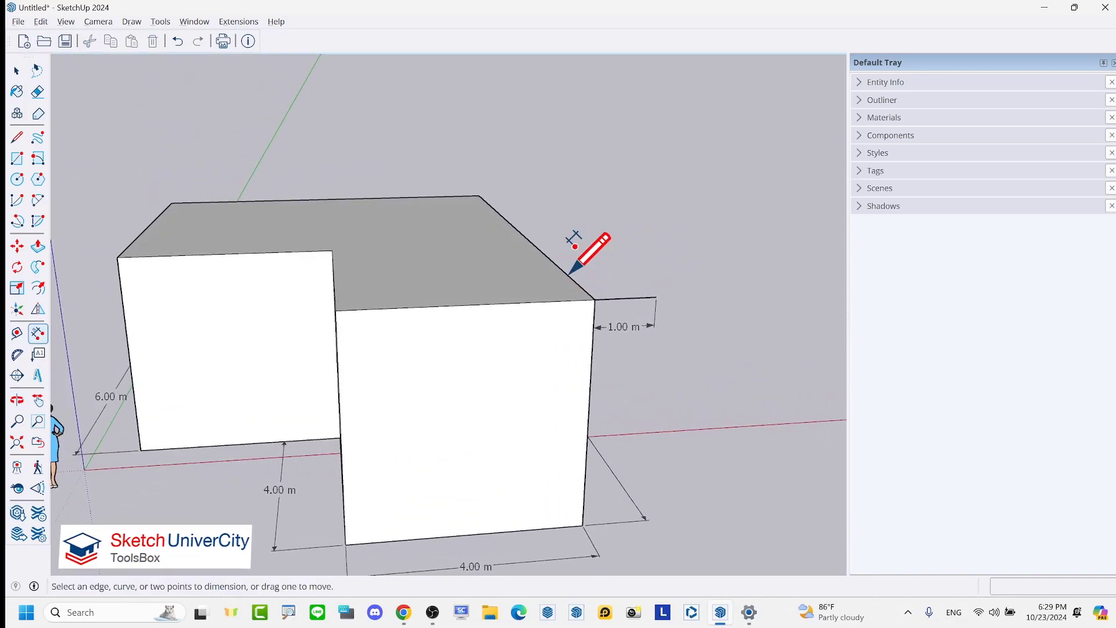
left_click_drag(672, 303, 575, 243)
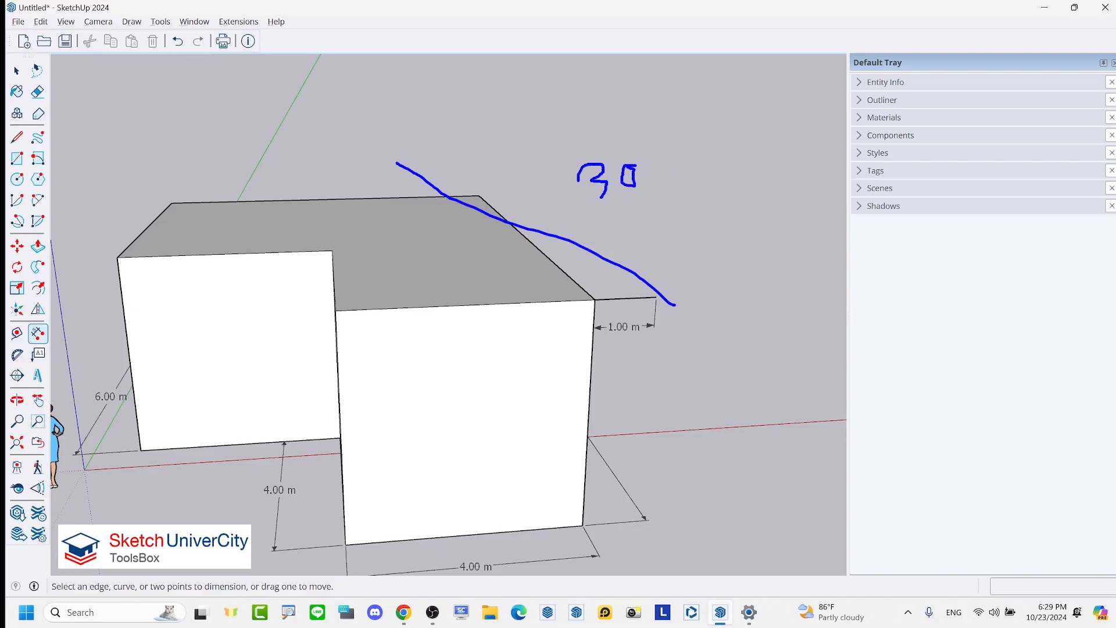
key("e")
key("space")
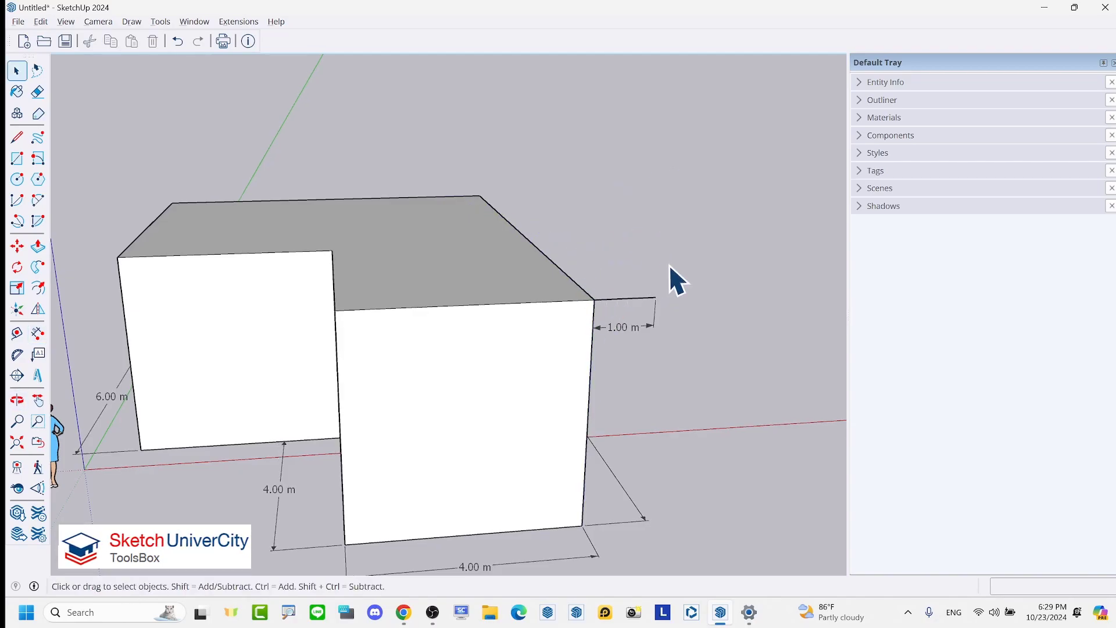
middle_click_drag(669, 267, 678, 224)
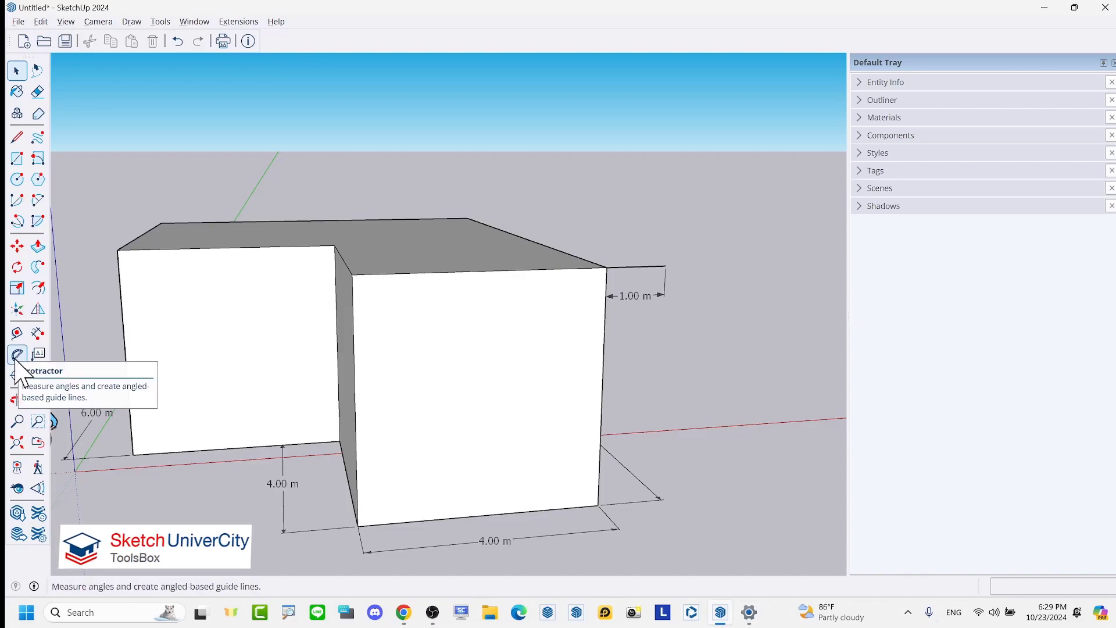
- Place a 30° protractor guide at the overhang end, then undo it
left_click(16, 360)
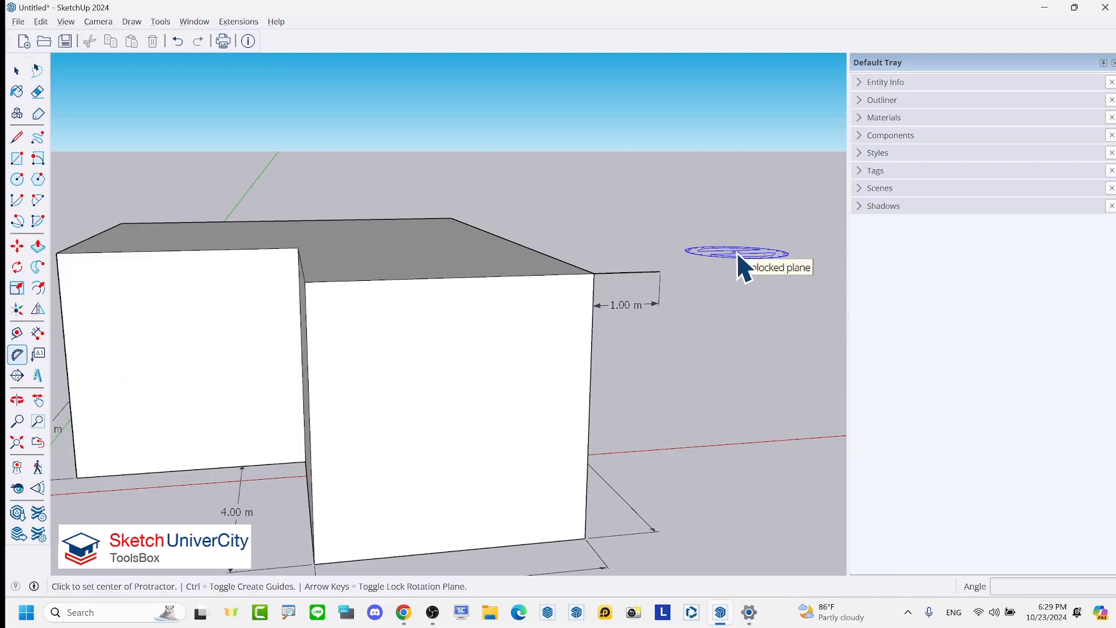
key("Left")
key("Right")
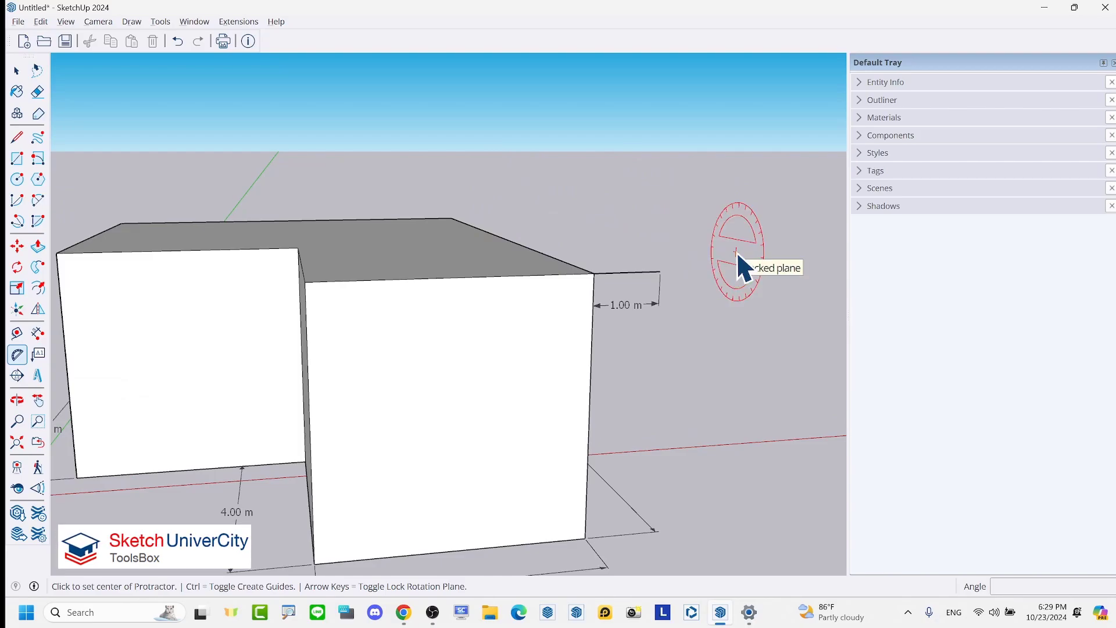
key("Up")
key("Left")
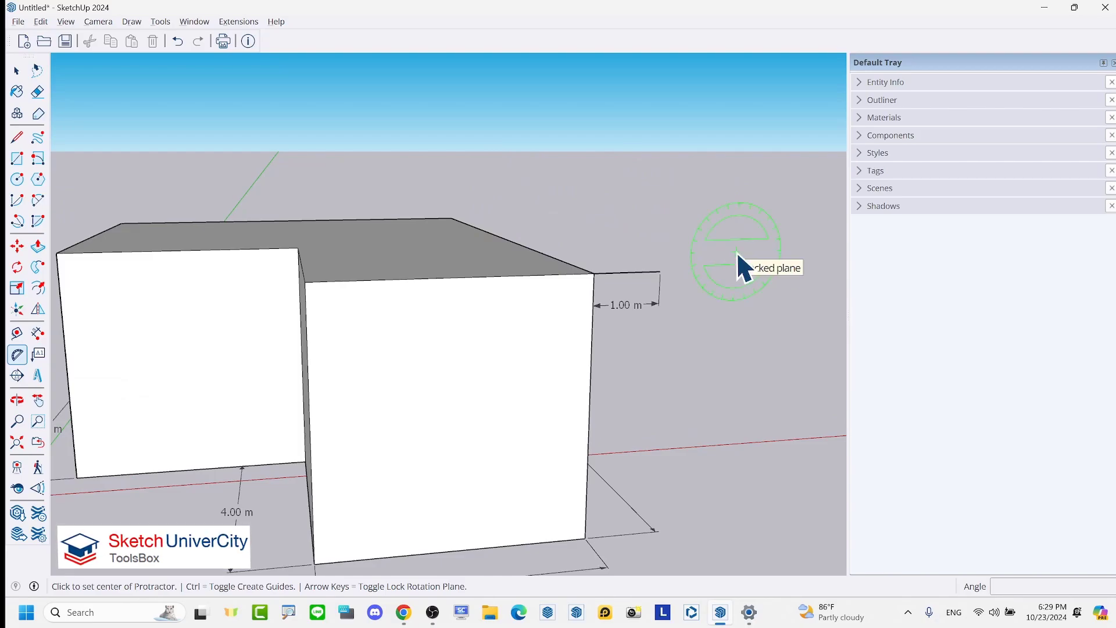
left_click(663, 272)
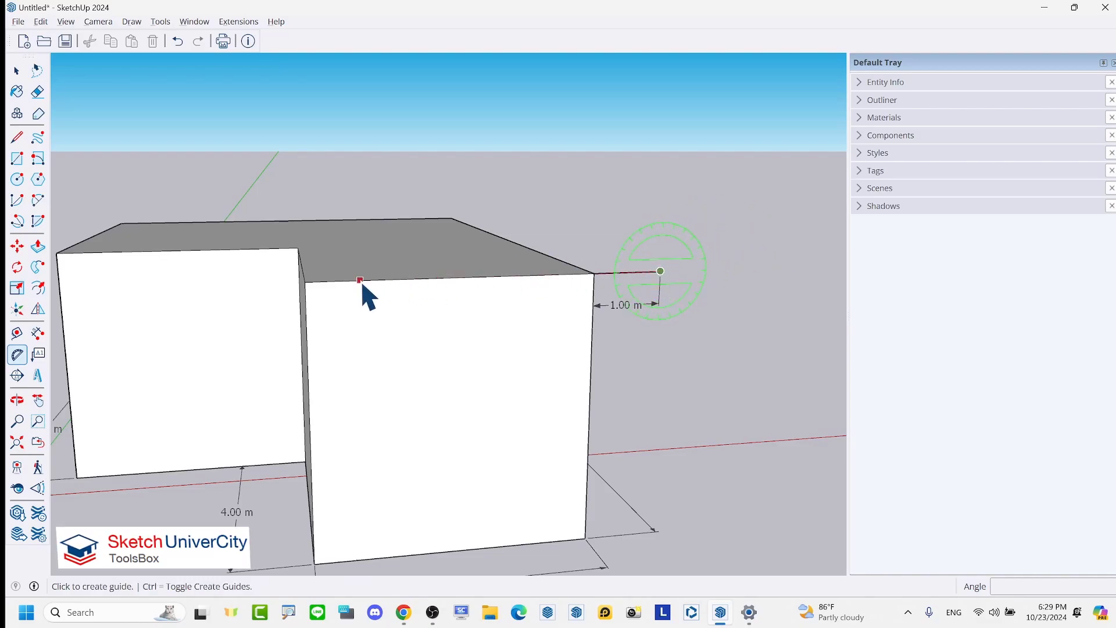
left_click(314, 289)
type("30")
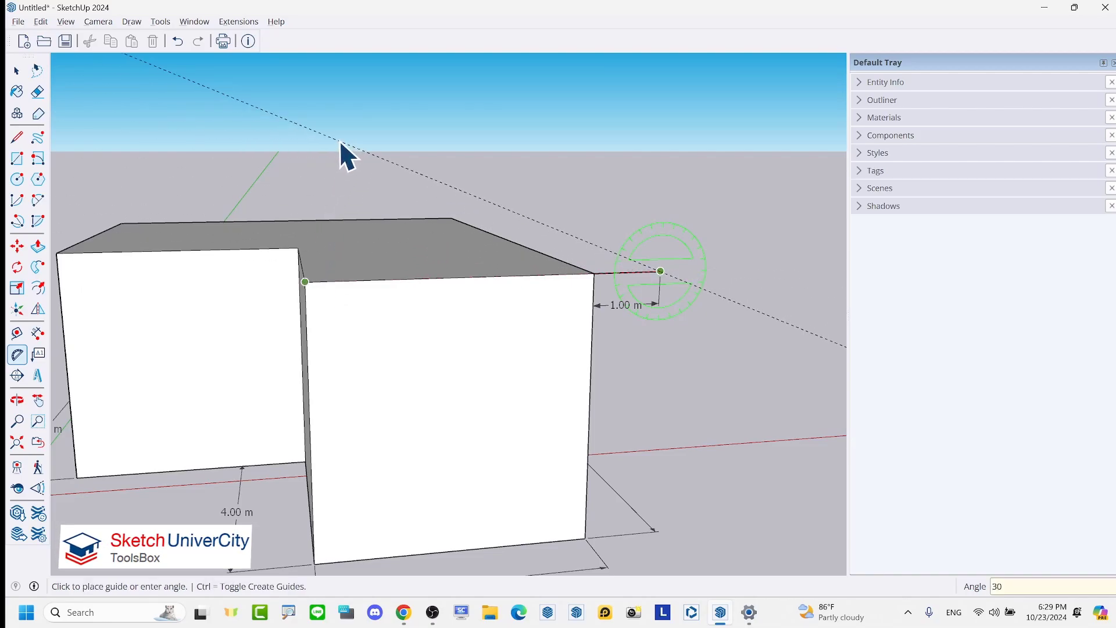
key("Return")
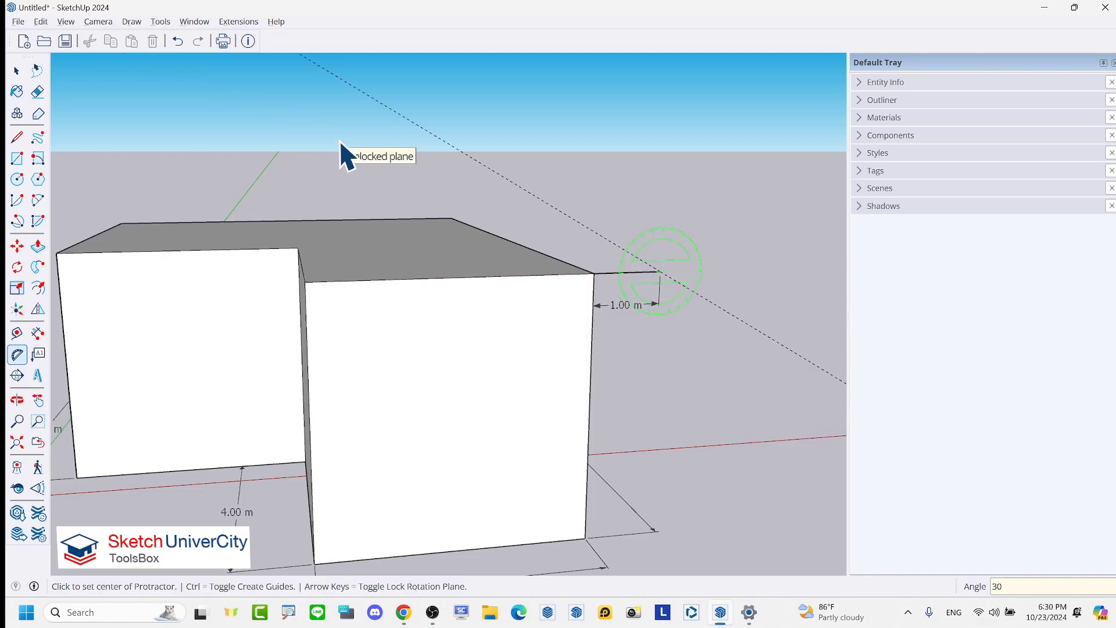
mouse_move(453, 220)
middle_mouse_down()
mouse_move(260, 202)
mouse_move(436, 219)
mouse_move(513, 252)
mouse_move(523, 270)
middle_mouse_up()
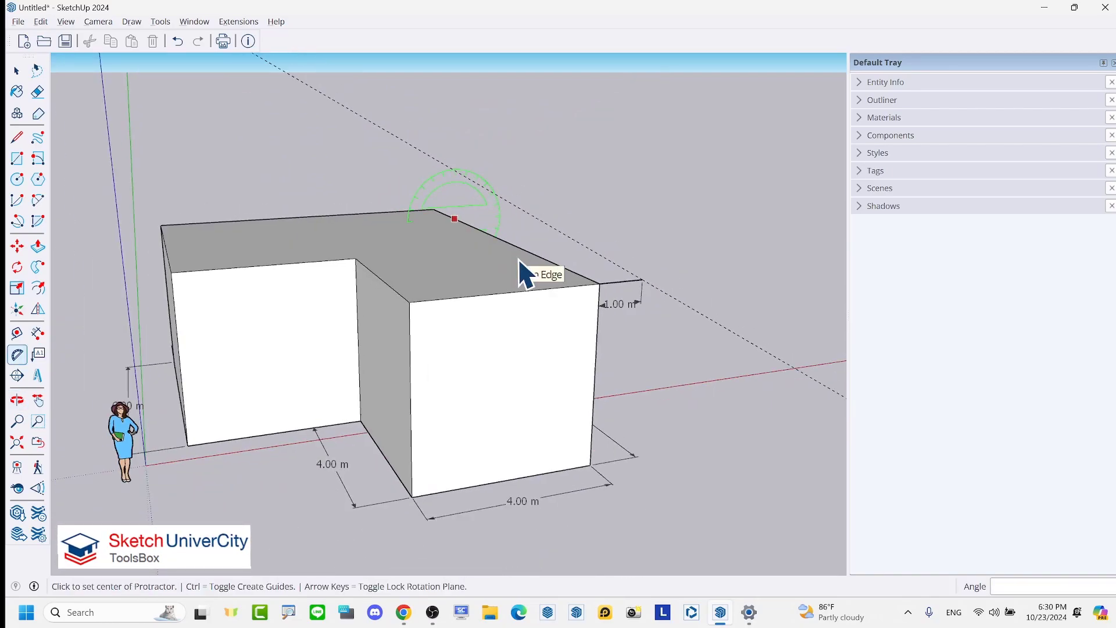
left_click(179, 42)
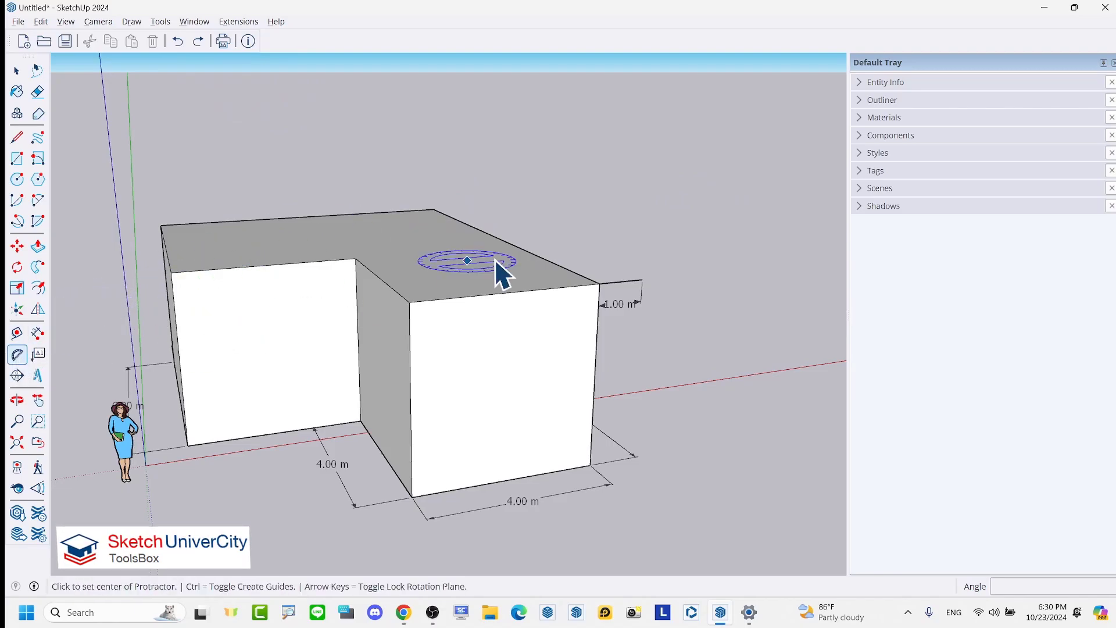
- Re-place the 30° guide from the overhang end, locked to the green vertical plane
key("Left")
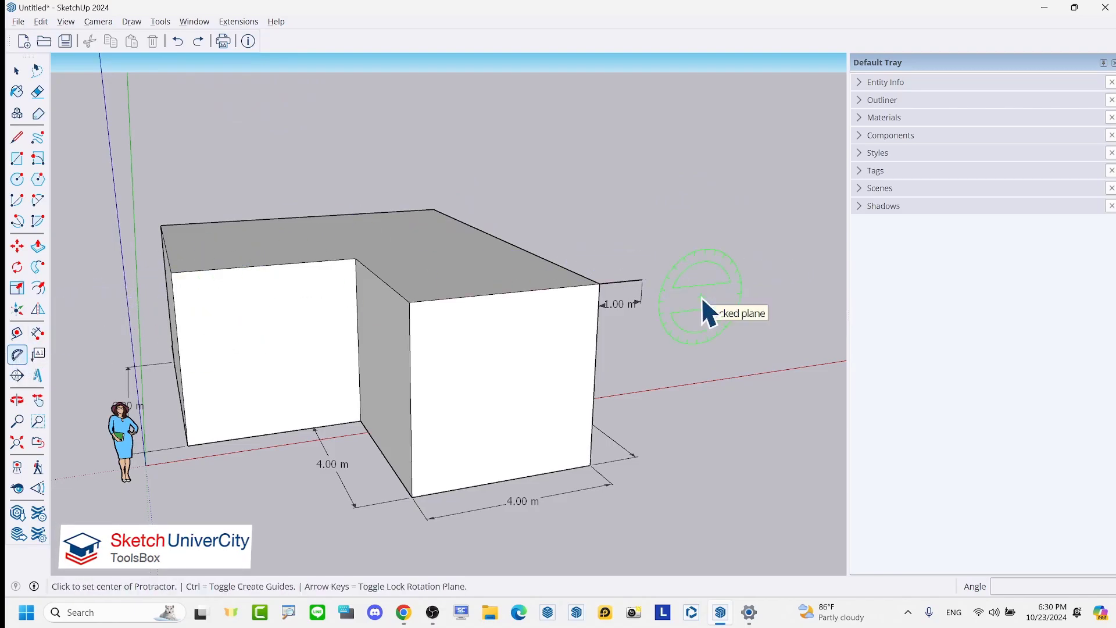
key("Left")
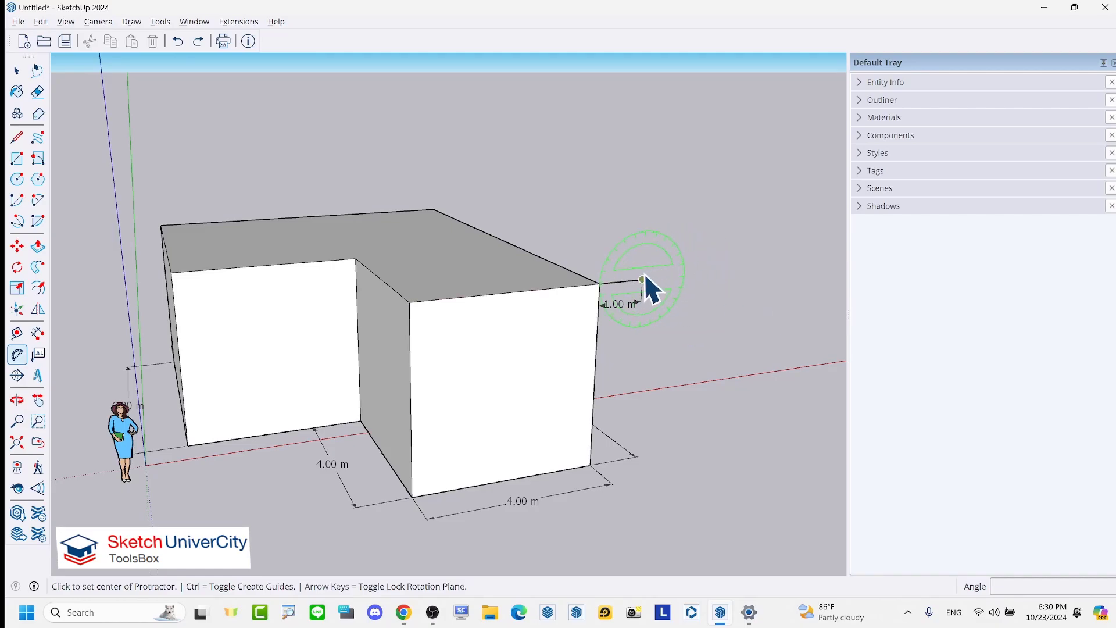
left_click(642, 279)
left_click(416, 299)
type("30")
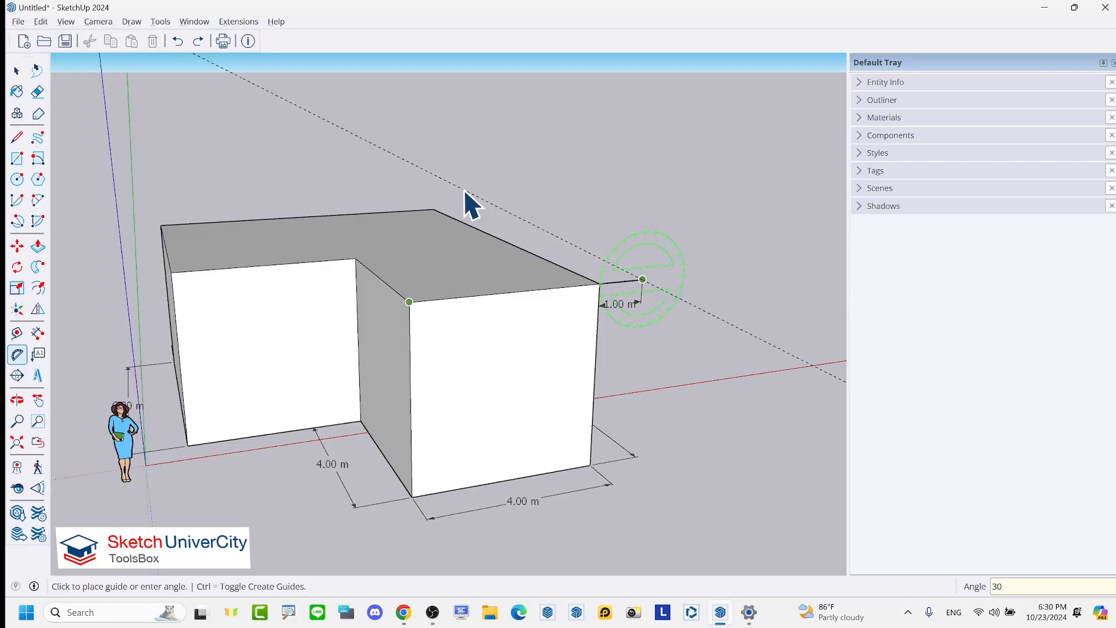
key("Return")
key("space")
scroll(558, 351, "down", 1)
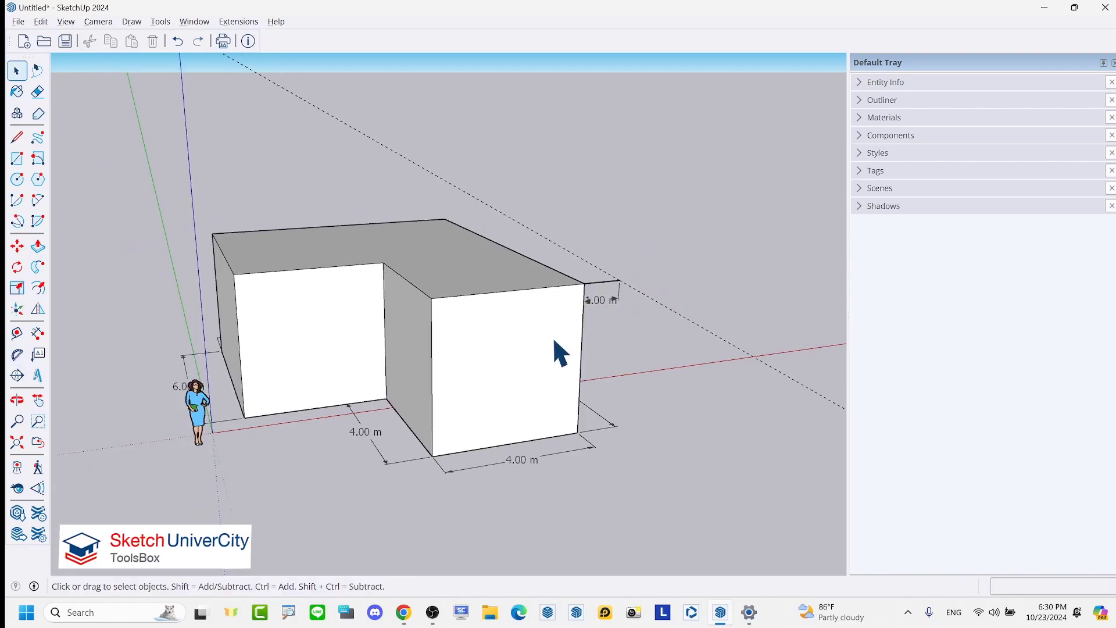
scroll(584, 314, "up", 2)
- Draw a triangle from the front wing's top-edge midpoint up to the guide and back to the overhang end
middle_click_drag(584, 312, 526, 314)
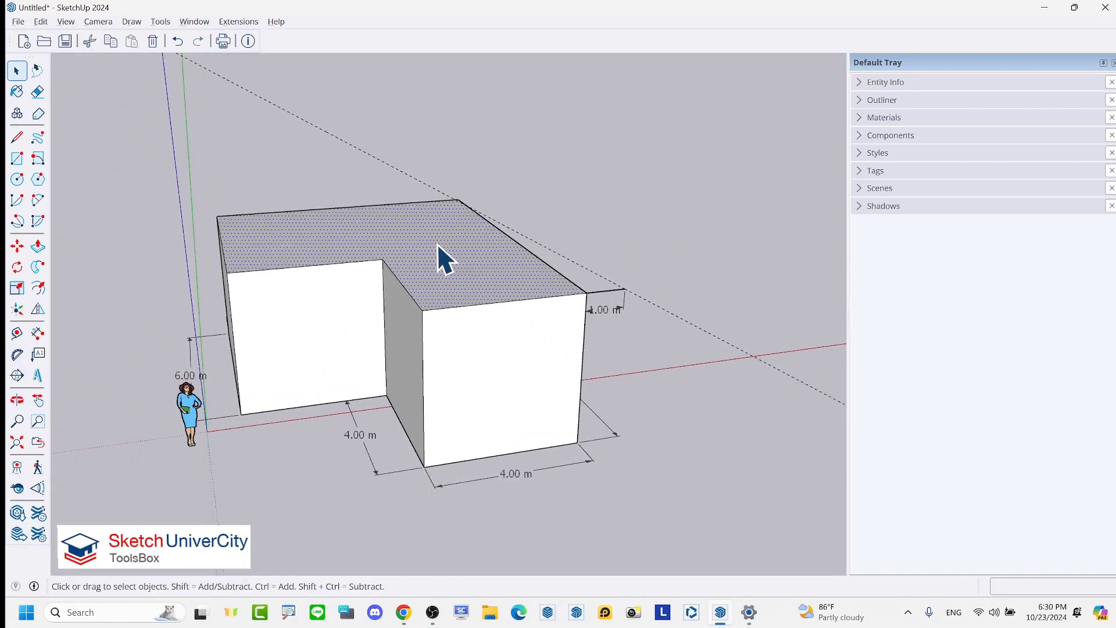
middle_click_drag(332, 233, 433, 236)
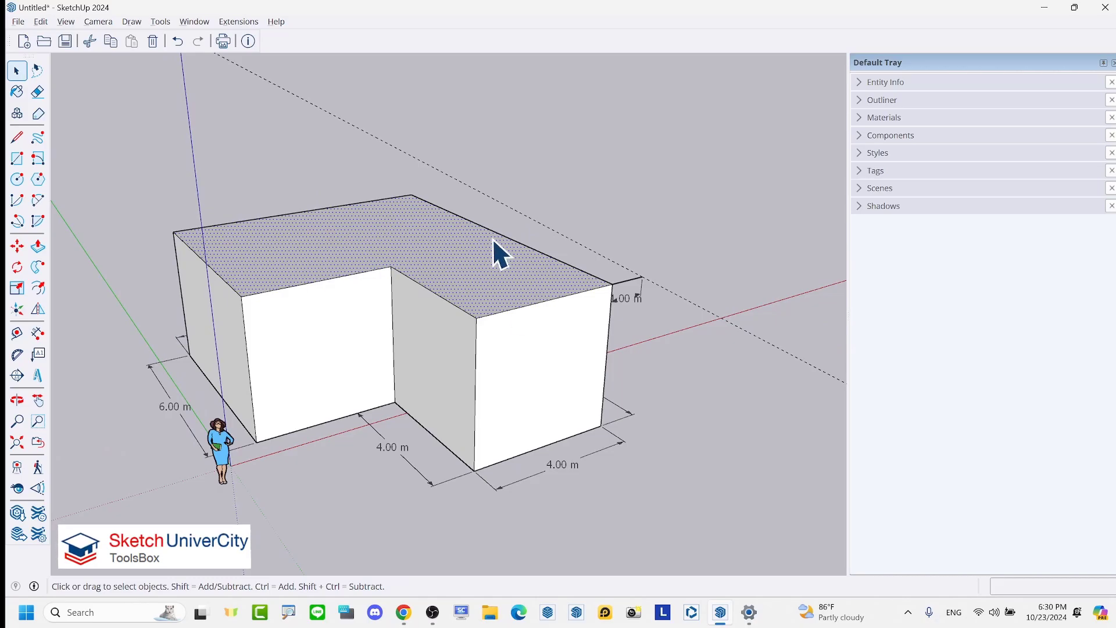
mouse_move(333, 275)
middle_mouse_down()
mouse_move(498, 260)
mouse_move(386, 227)
mouse_move(430, 236)
middle_mouse_up()
key("l")
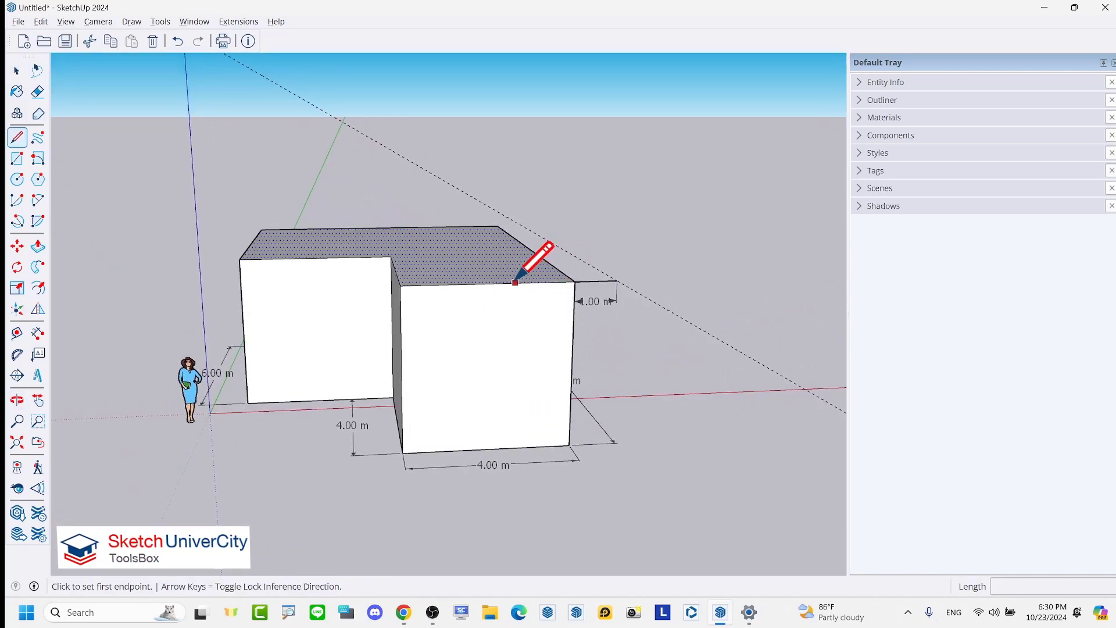
scroll(488, 284, "up", 2)
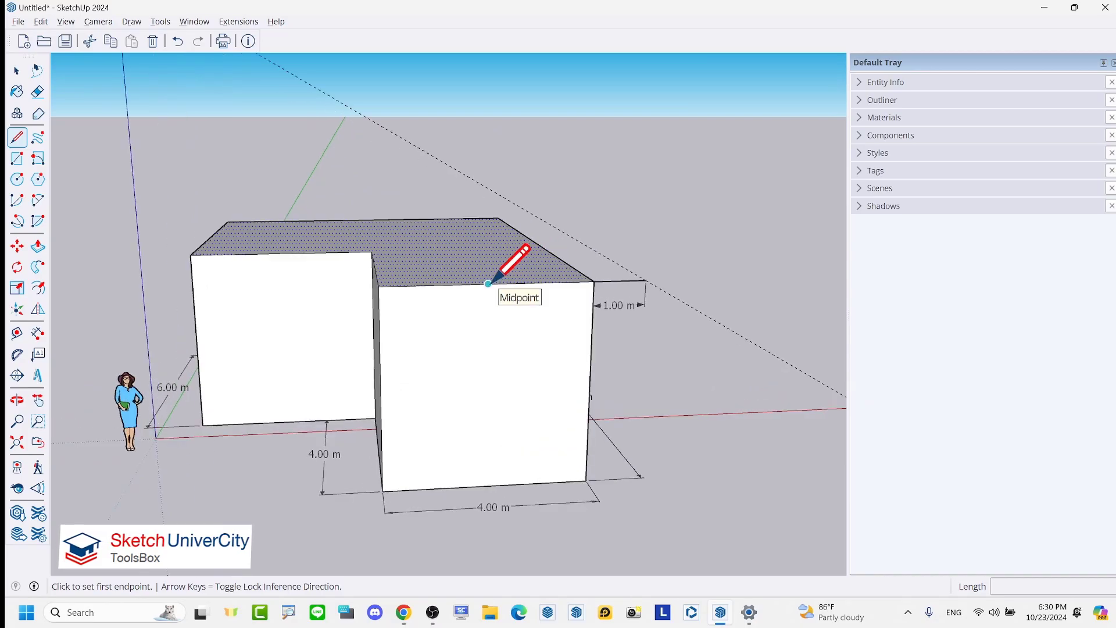
left_click(488, 283)
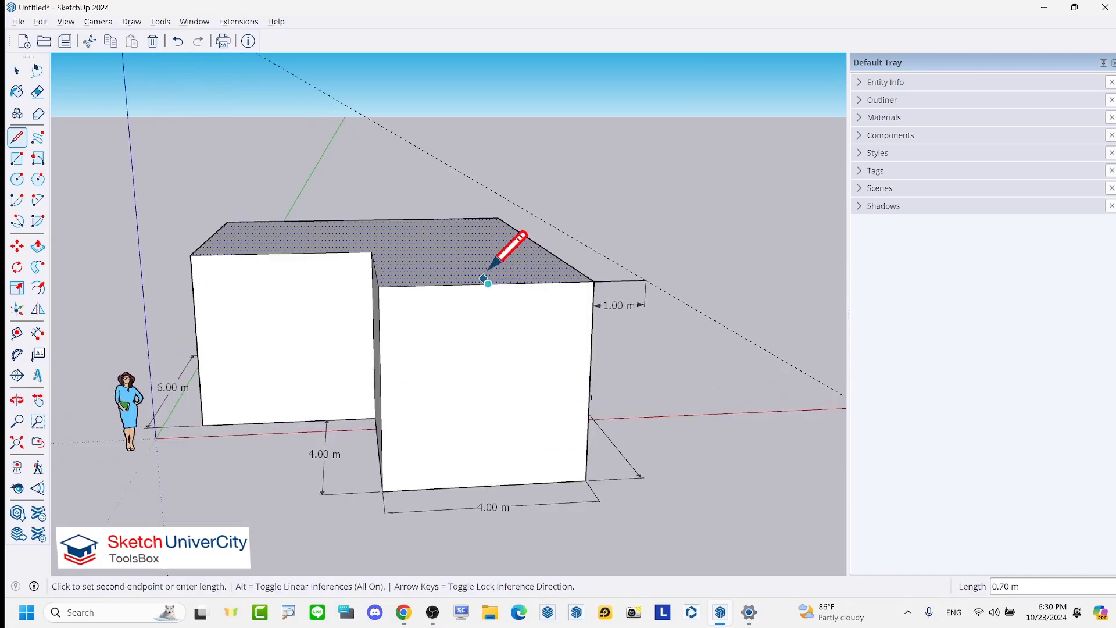
left_click(488, 188)
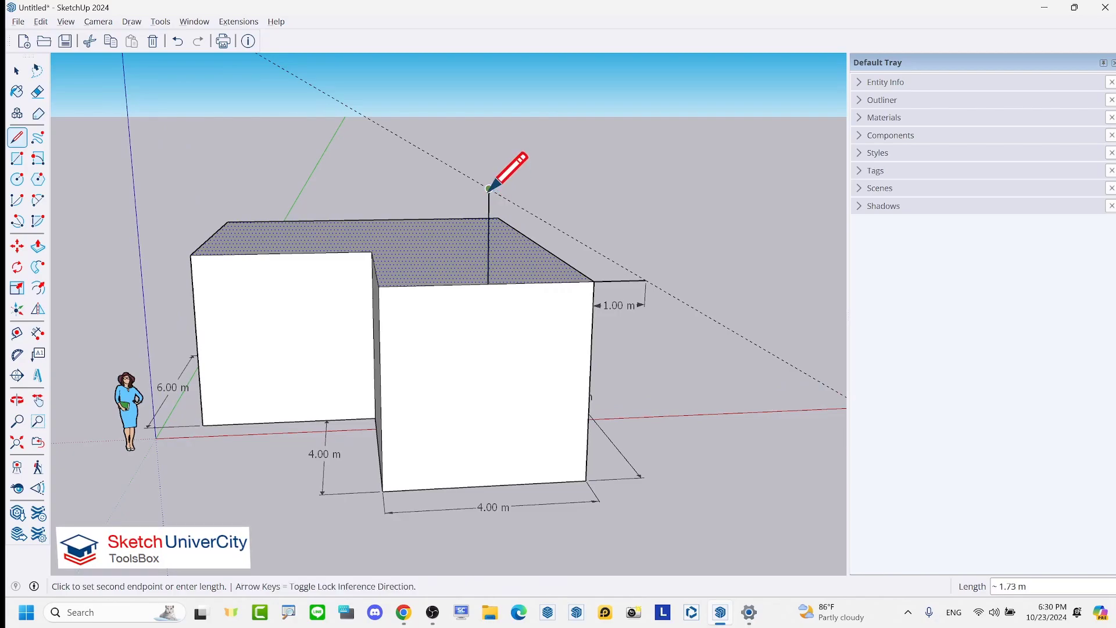
left_click(646, 279)
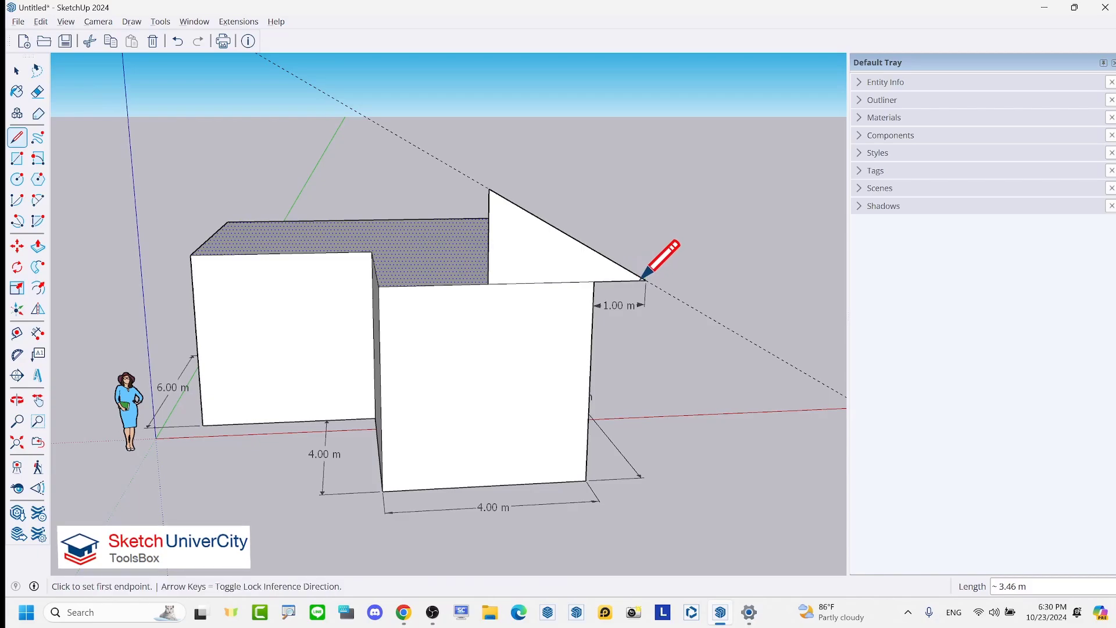
- Erase the dashed 30° guide line
key("e")
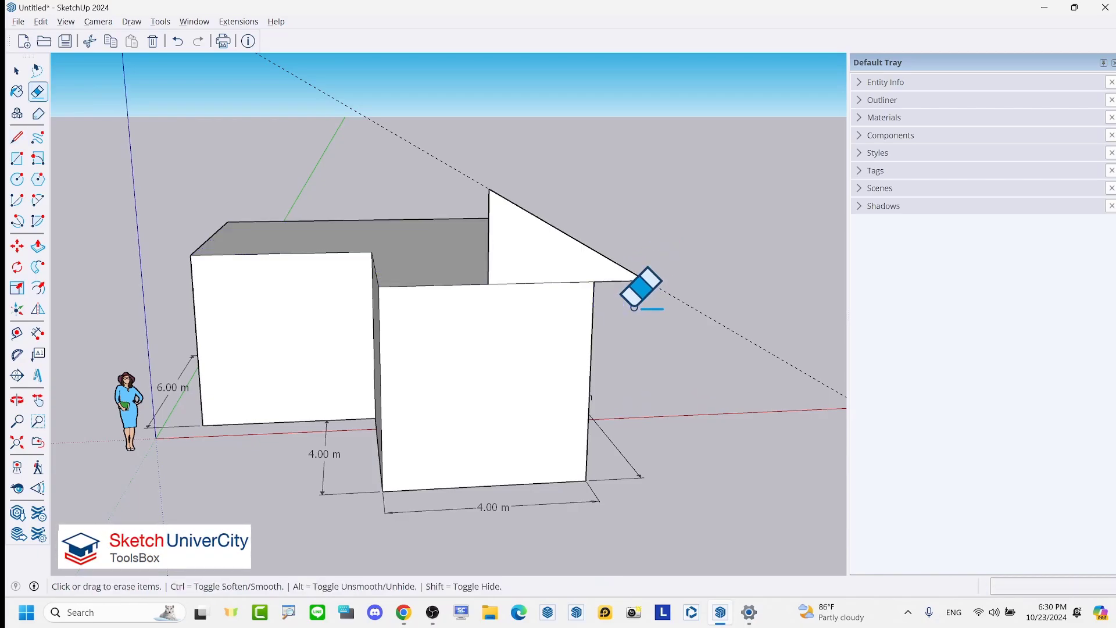
left_click(690, 316)
key("space")
scroll(605, 304, "down", 3)
mouse_move(606, 305)
middle_mouse_down()
mouse_move(578, 424)
mouse_move(543, 354)
mouse_move(559, 267)
middle_mouse_up()
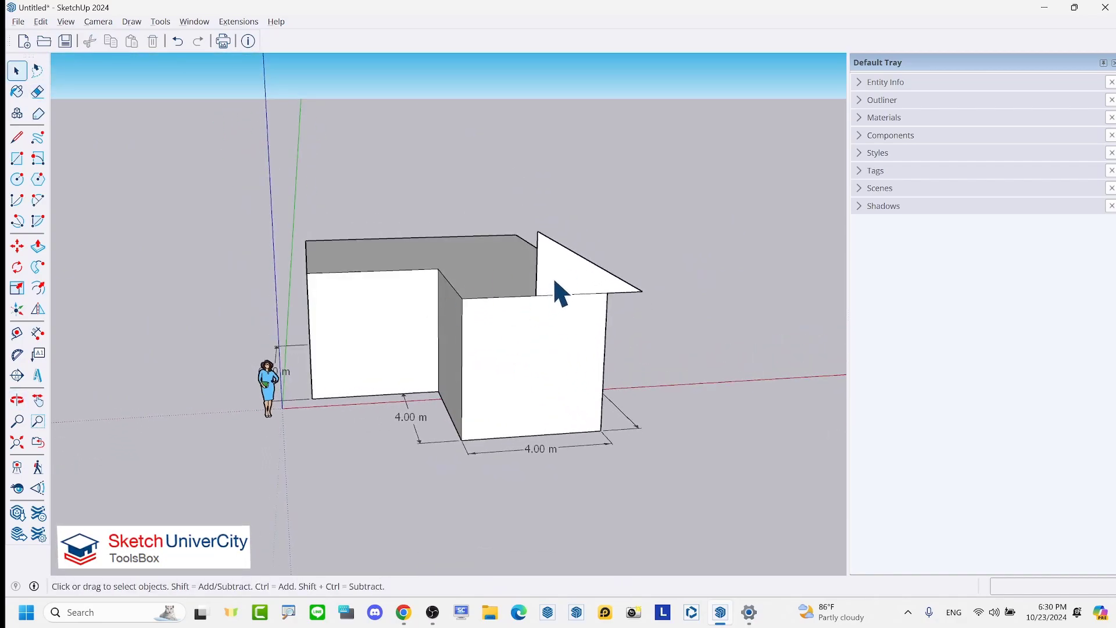
mouse_move(557, 275)
middle_mouse_down()
mouse_move(500, 240)
mouse_move(517, 259)
middle_mouse_up()
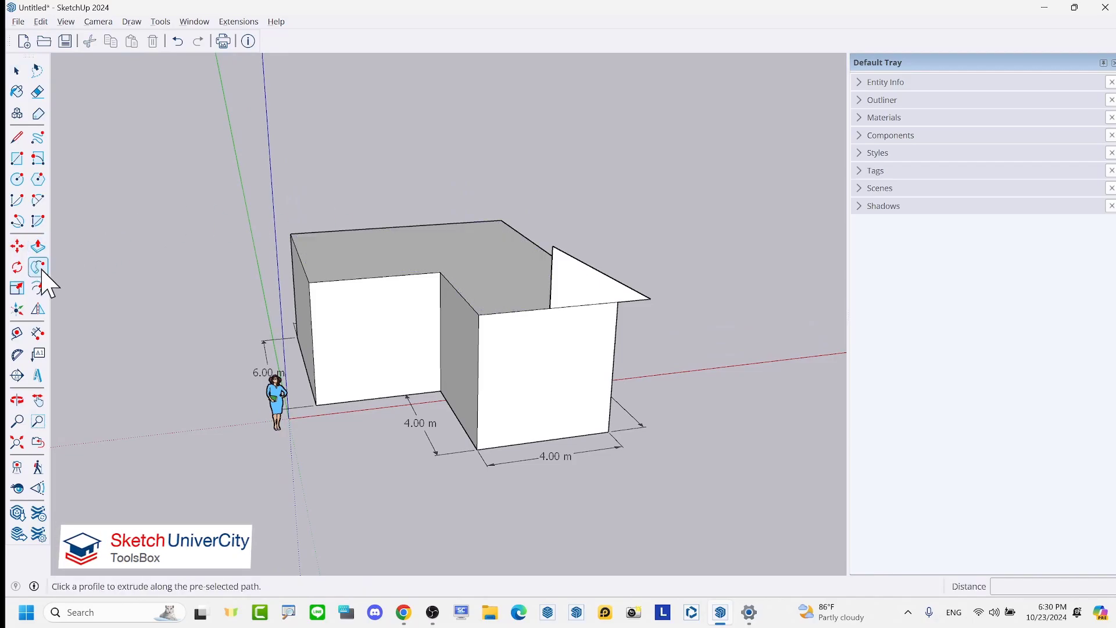
- Follow Me the triangle around the top edges into a hip roof and orbit to inspect it
left_click(595, 287)
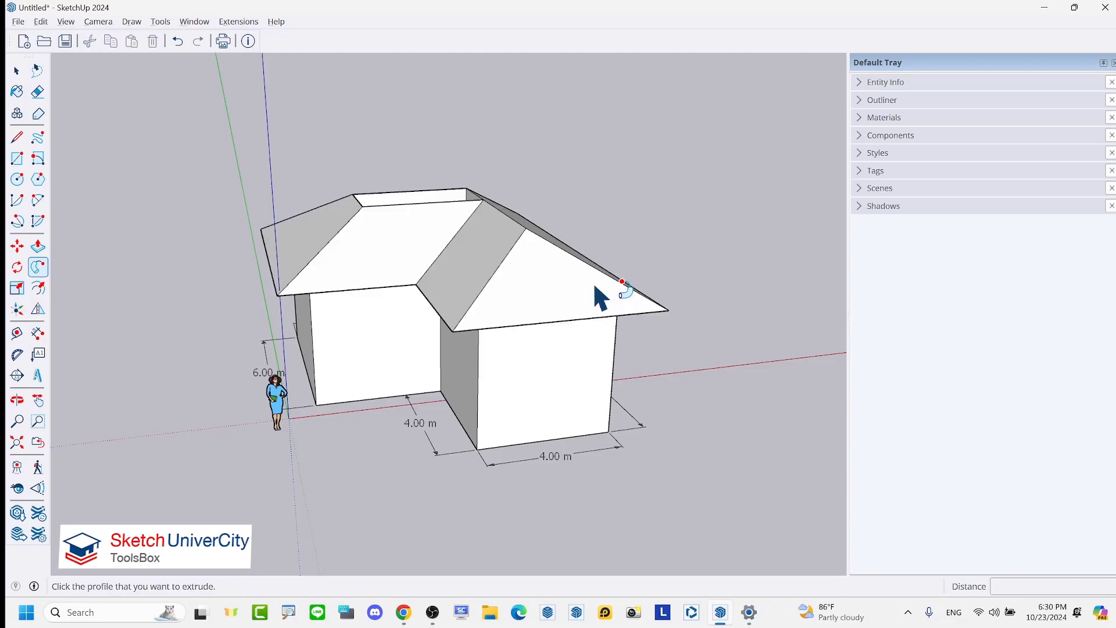
mouse_move(594, 287)
middle_mouse_down()
mouse_move(436, 428)
mouse_move(518, 386)
mouse_move(494, 326)
mouse_move(311, 296)
mouse_move(311, 356)
mouse_move(466, 327)
mouse_move(623, 166)
middle_mouse_up()
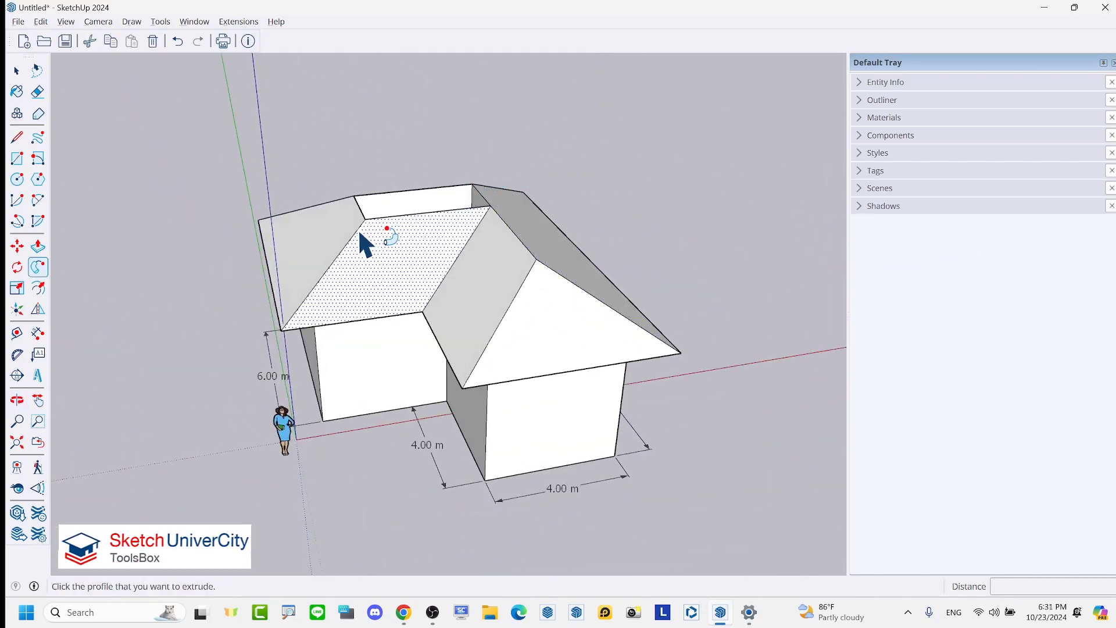
middle_click_drag(359, 233, 555, 234)
scroll(420, 211, "up", 3)
middle_click_drag(420, 212, 443, 314)
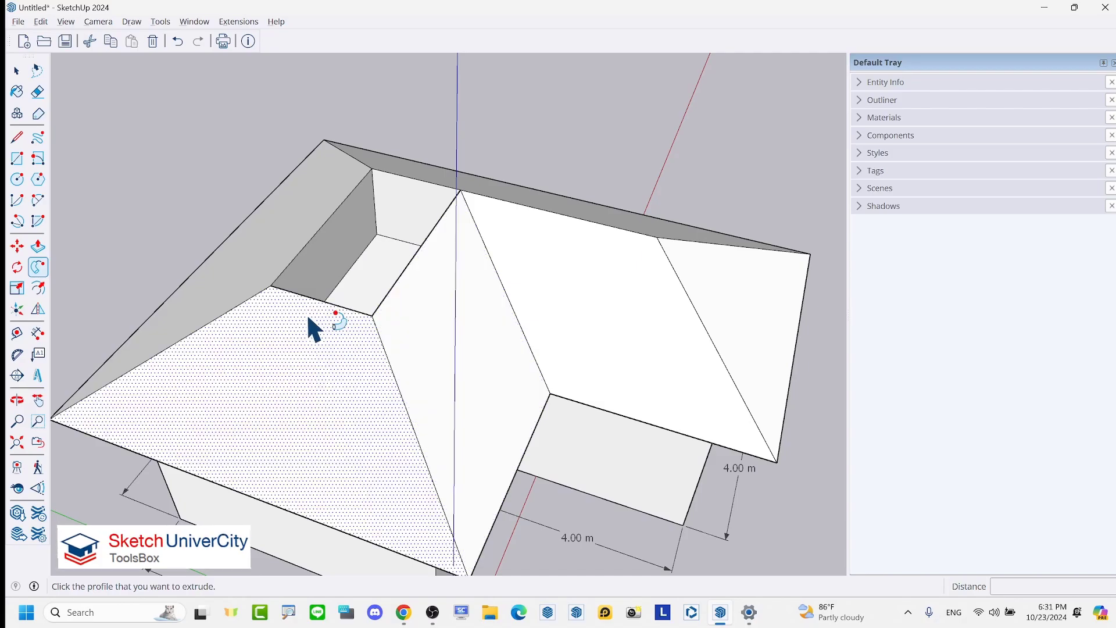
mouse_move(308, 318)
middle_mouse_down()
mouse_move(369, 299)
mouse_move(287, 337)
mouse_move(349, 299)
mouse_move(531, 116)
middle_mouse_up()
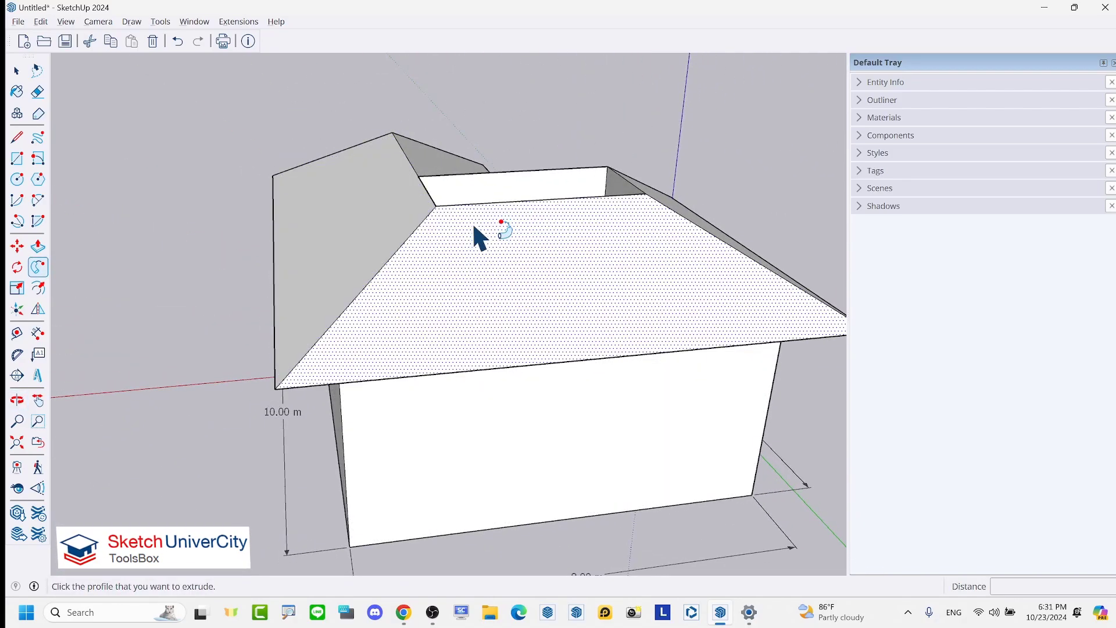
mouse_move(473, 227)
middle_mouse_down()
mouse_move(291, 269)
mouse_move(690, 344)
mouse_move(676, 294)
mouse_move(481, 224)
mouse_move(668, 217)
mouse_move(516, 242)
mouse_move(417, 285)
middle_mouse_up()
scroll(413, 279, "up", 2)
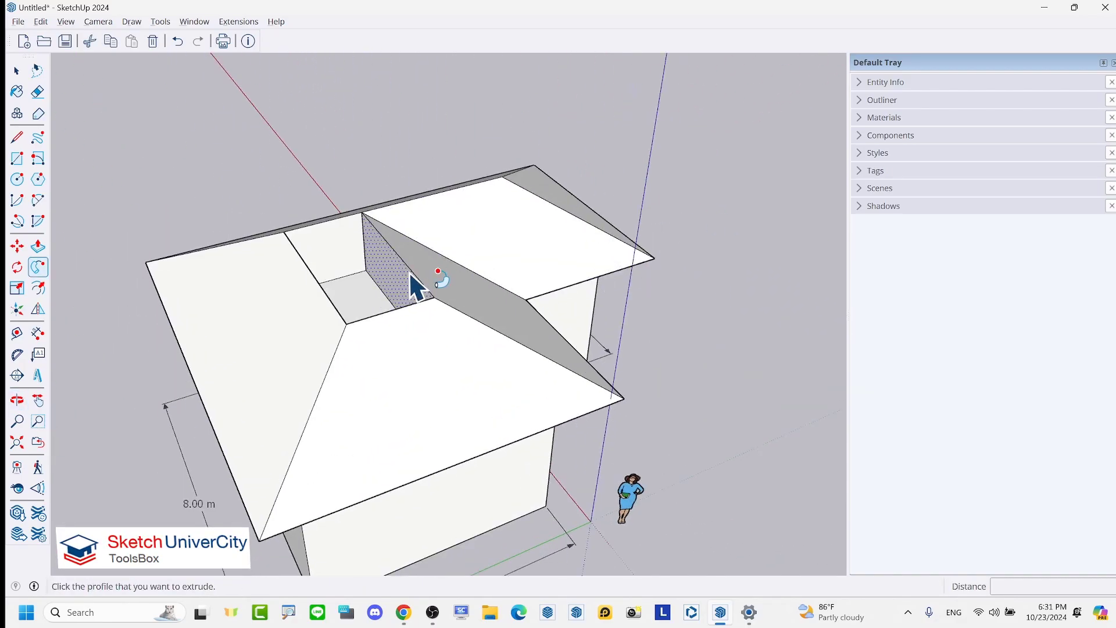
scroll(416, 281, "up", 2)
- Draw two lines across the roof from the valley corner and the opening's inner corner
key("l")
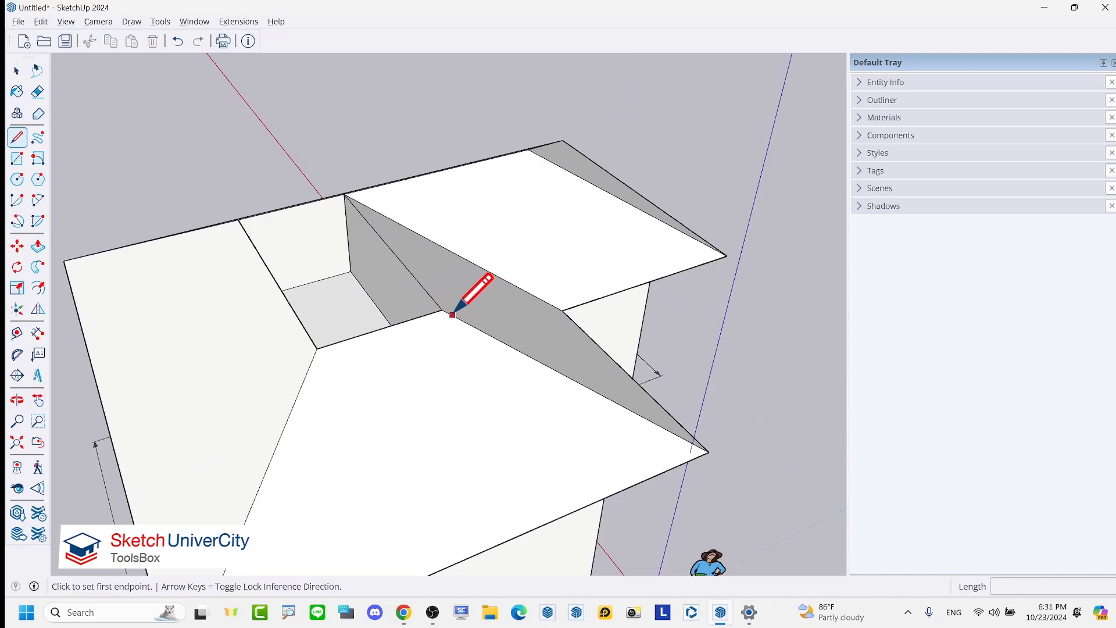
left_click(442, 310)
middle_click_drag(442, 310, 510, 231)
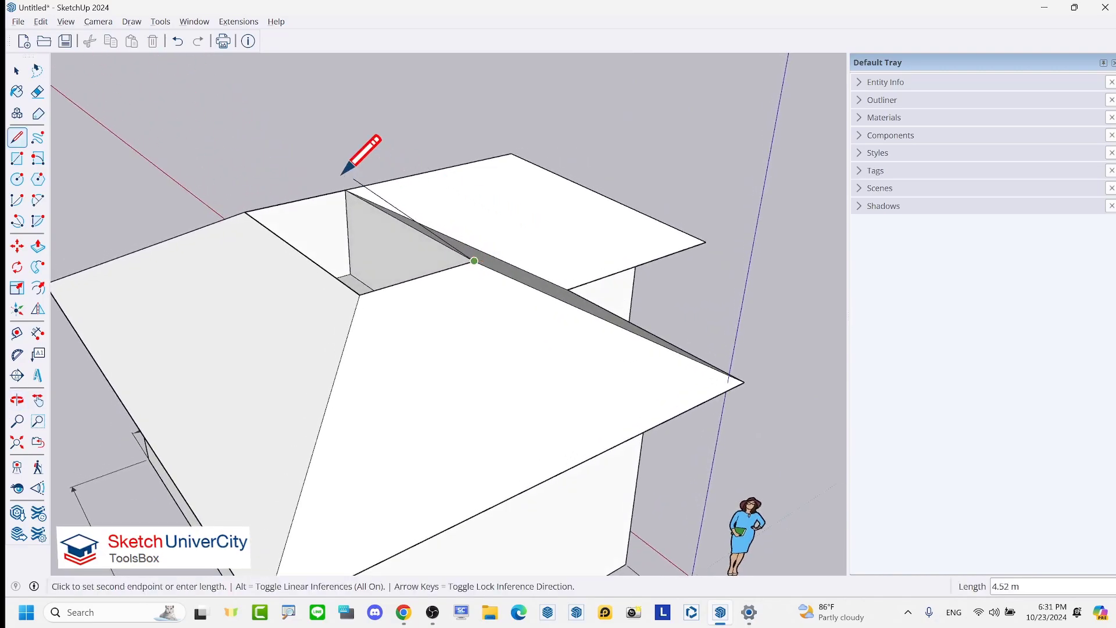
left_click(226, 150)
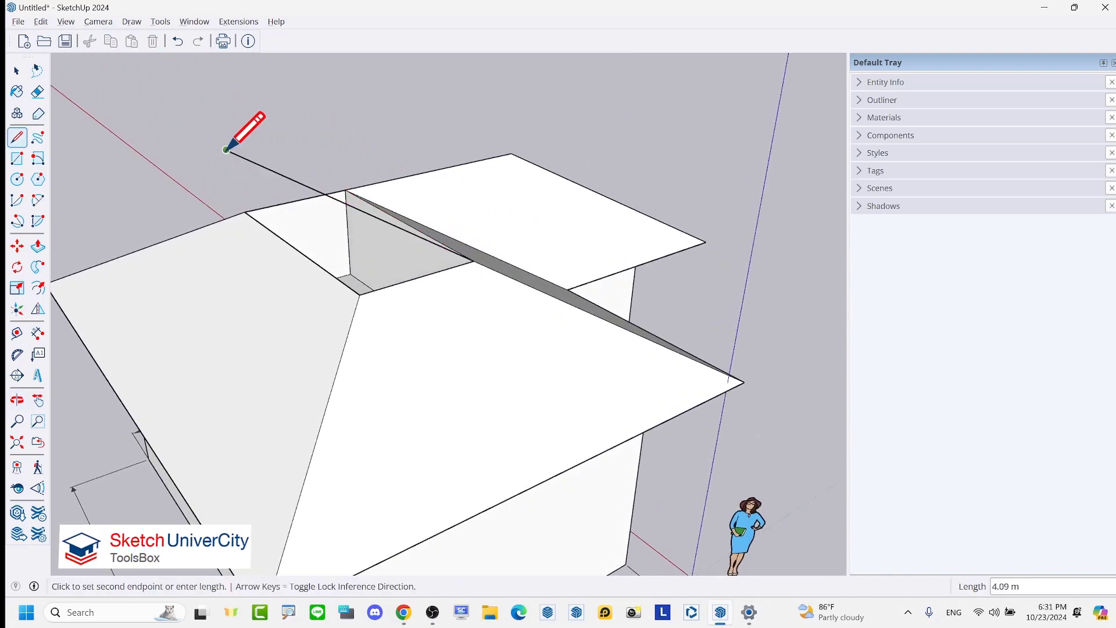
key("Escape")
left_click(361, 289)
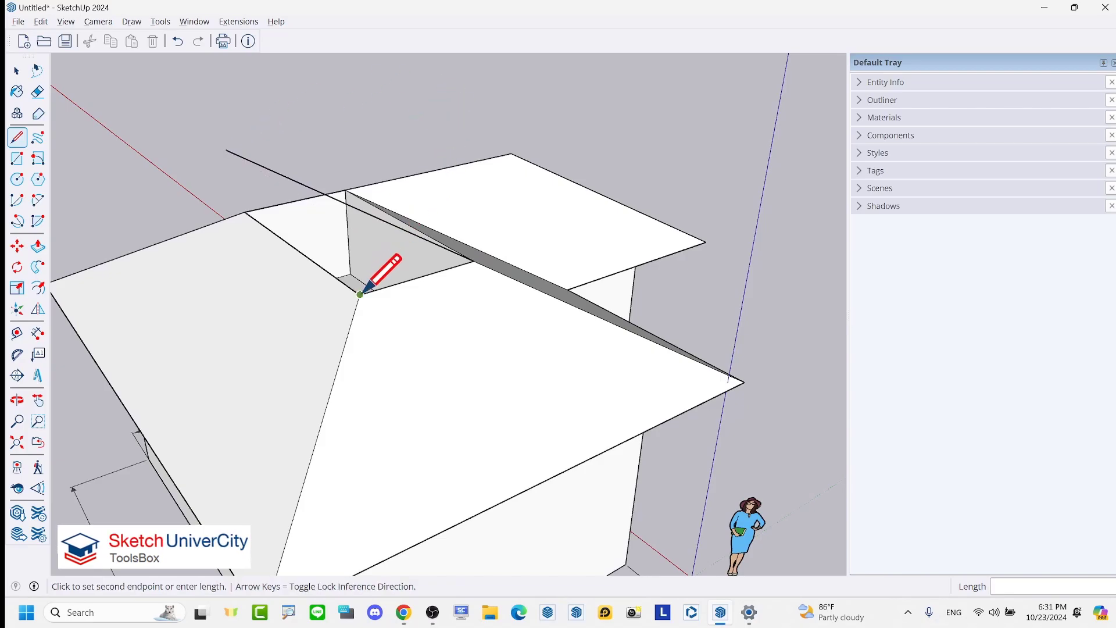
mouse_move(361, 289)
middle_mouse_down()
mouse_move(249, 324)
mouse_move(329, 232)
middle_mouse_up()
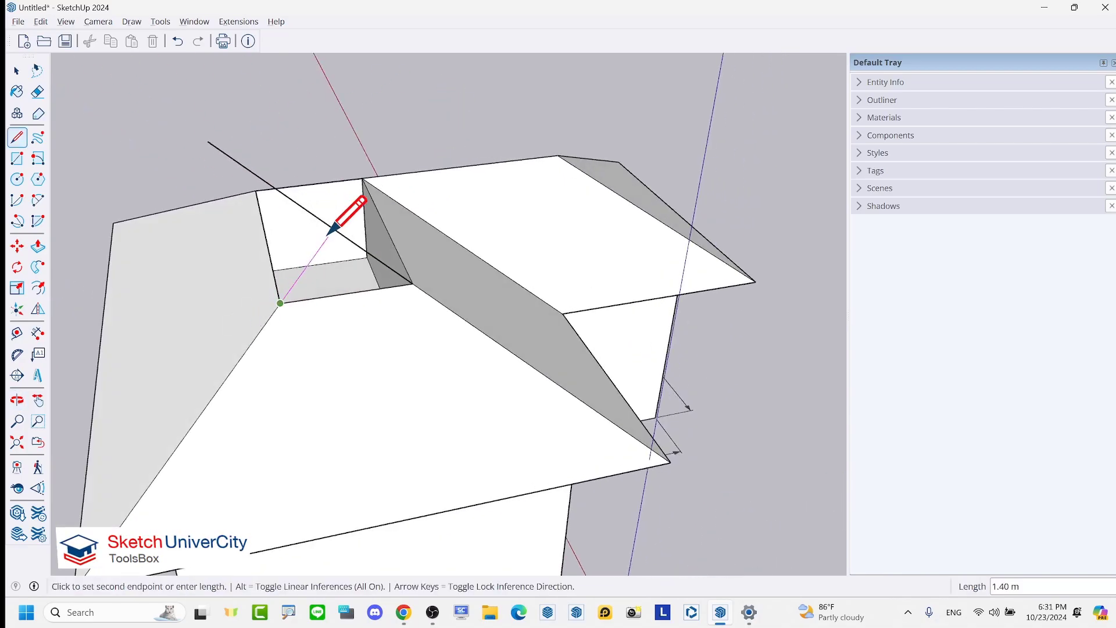
left_click(403, 129)
key("Escape")
- Orbit around the roof, cancelling a stray line, to line up the roof corner
scroll(229, 219, "down", 3)
mouse_move(229, 219)
middle_mouse_down()
mouse_move(653, 186)
mouse_move(436, 262)
mouse_move(567, 317)
middle_mouse_up()
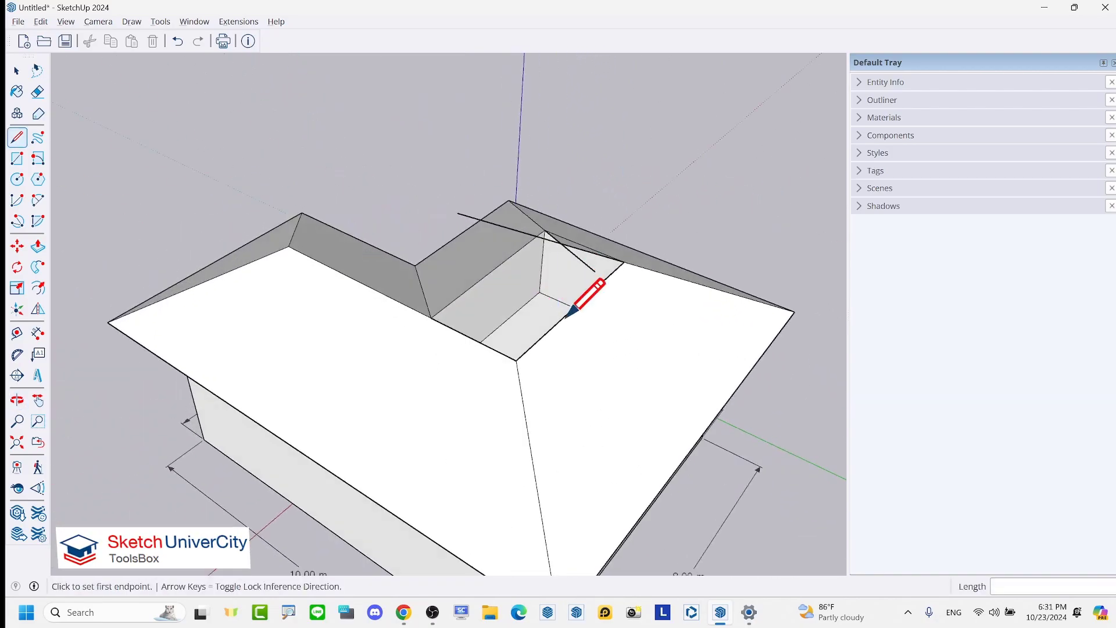
left_click(517, 359)
key("Escape")
scroll(312, 239, "down", 3)
mouse_move(312, 239)
middle_mouse_down()
mouse_move(586, 187)
mouse_move(599, 220)
middle_mouse_up()
scroll(495, 246, "up", 4)
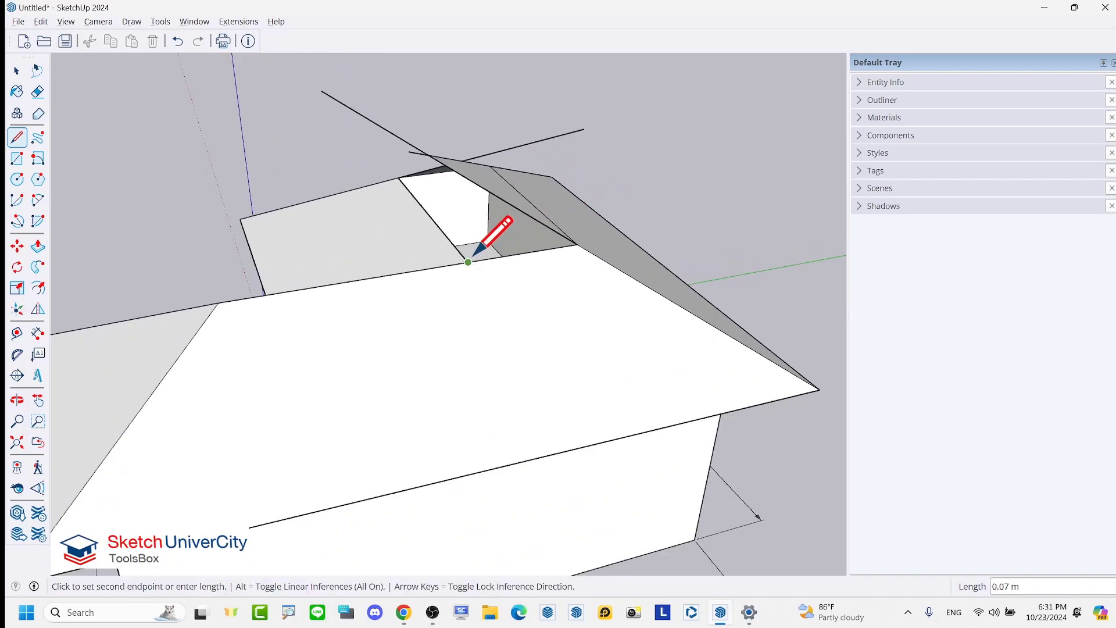
middle_click_drag(476, 250, 802, 418)
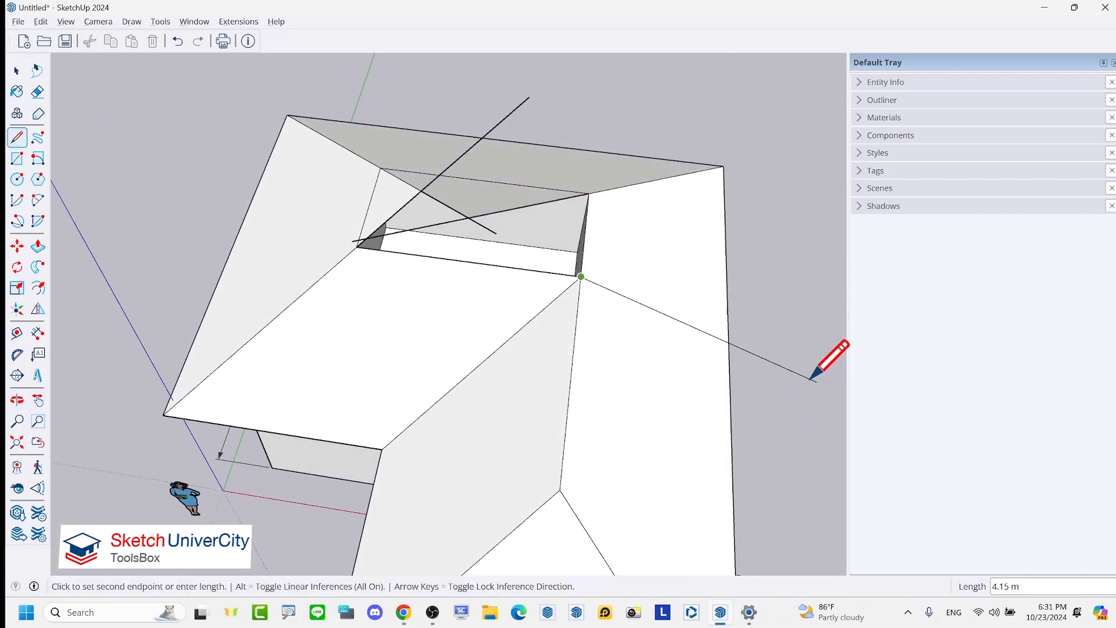
key("Escape")
middle_click_drag(428, 279, 919, 271)
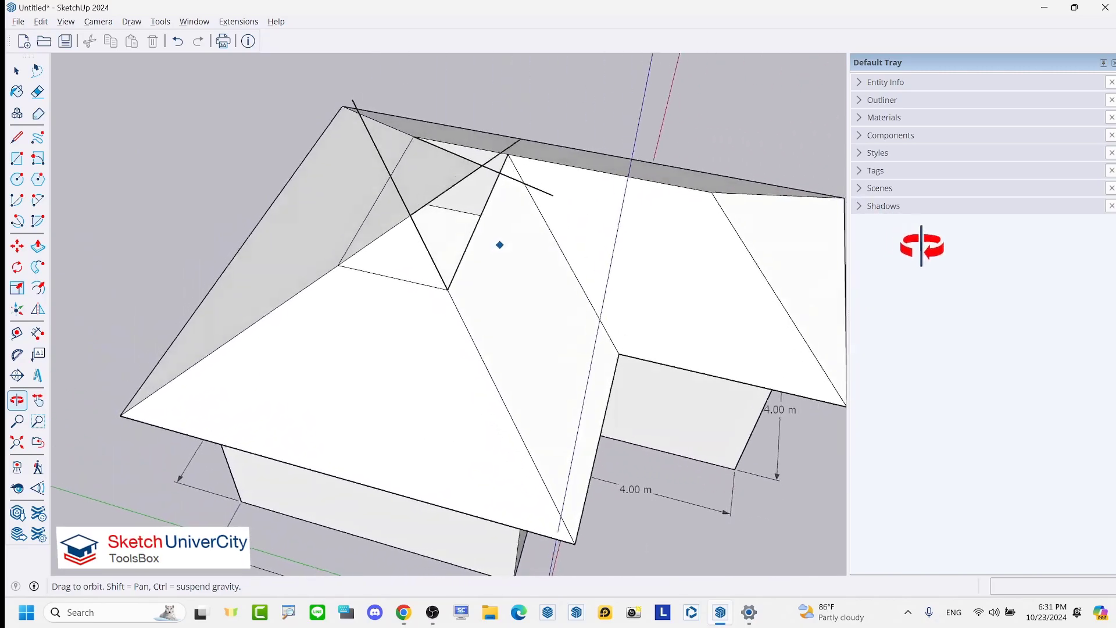
mouse_move(590, 194)
middle_mouse_down()
mouse_move(588, 219)
mouse_move(447, 247)
mouse_move(605, 175)
mouse_move(486, 291)
mouse_move(440, 398)
mouse_move(501, 189)
mouse_move(555, 250)
mouse_move(513, 195)
mouse_move(459, 310)
mouse_move(287, 62)
mouse_move(506, 199)
mouse_move(386, 236)
mouse_move(635, 247)
middle_mouse_up()
middle_click_drag(690, 215, 426, 414)
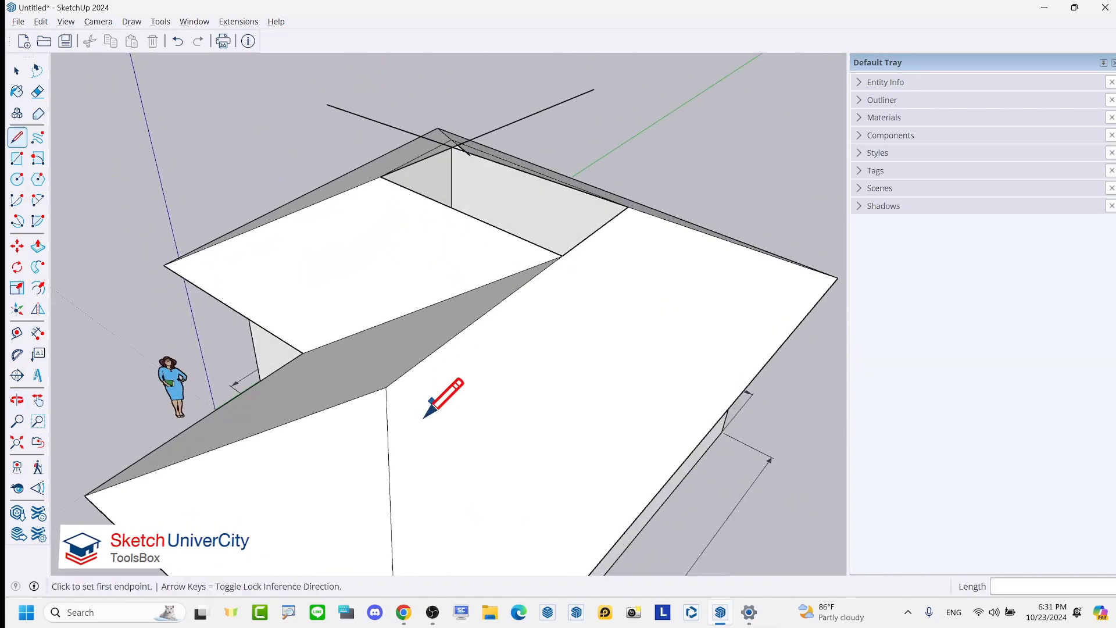
mouse_move(560, 292)
middle_mouse_down()
mouse_move(561, 249)
mouse_move(574, 253)
middle_mouse_up()
- Draw an edge from the roof corner across the valley junction to split the roof faces
left_click(562, 234)
scroll(563, 234, "down", 3)
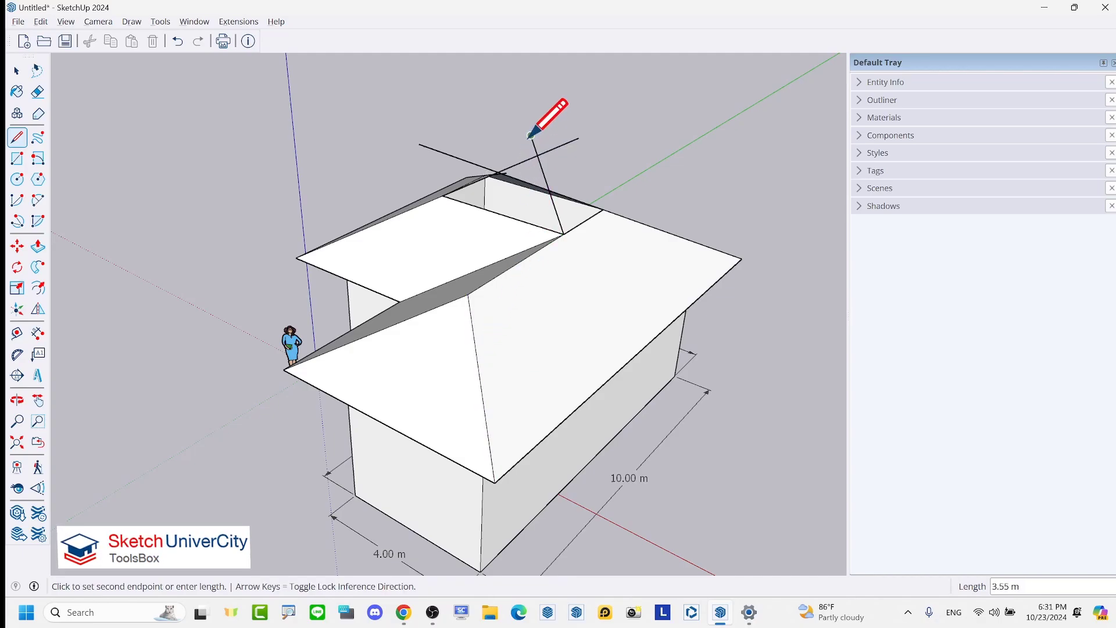
mouse_move(530, 137)
middle_mouse_down()
mouse_move(80, 217)
mouse_move(150, 361)
mouse_move(653, 45)
mouse_move(793, 92)
middle_mouse_up()
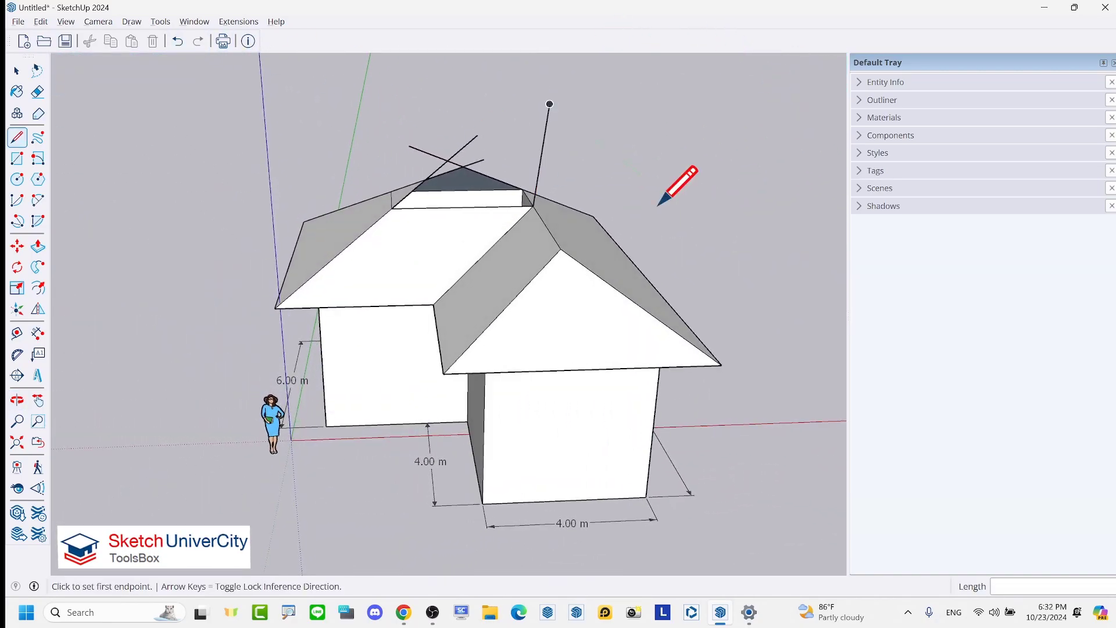
middle_click_drag(673, 186, 643, 205)
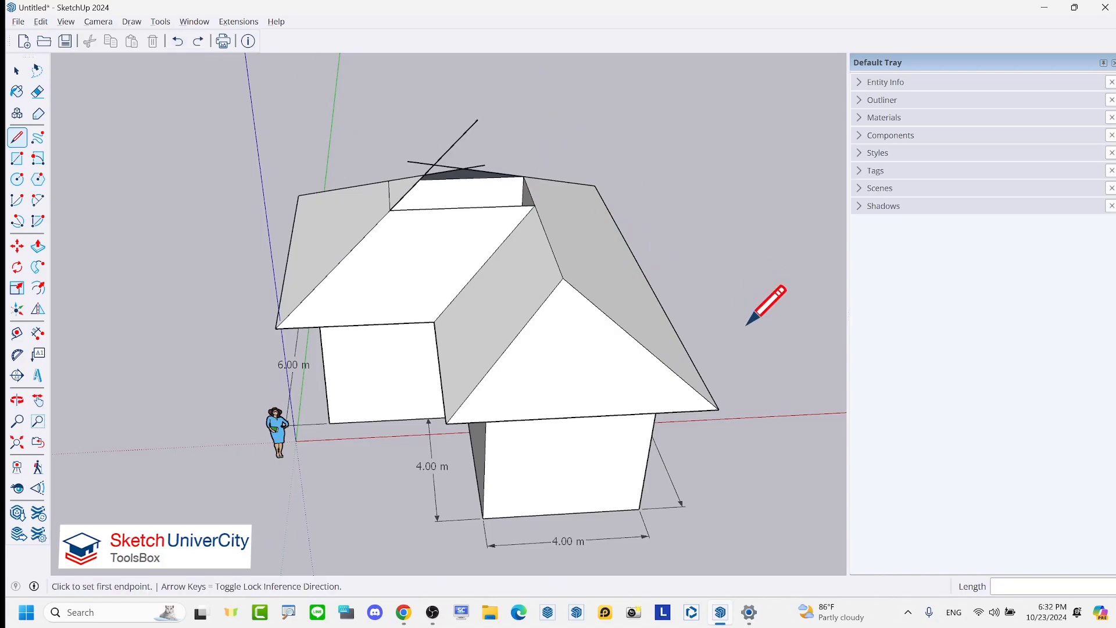
left_click(534, 205)
middle_click_drag(534, 205, 391, 93)
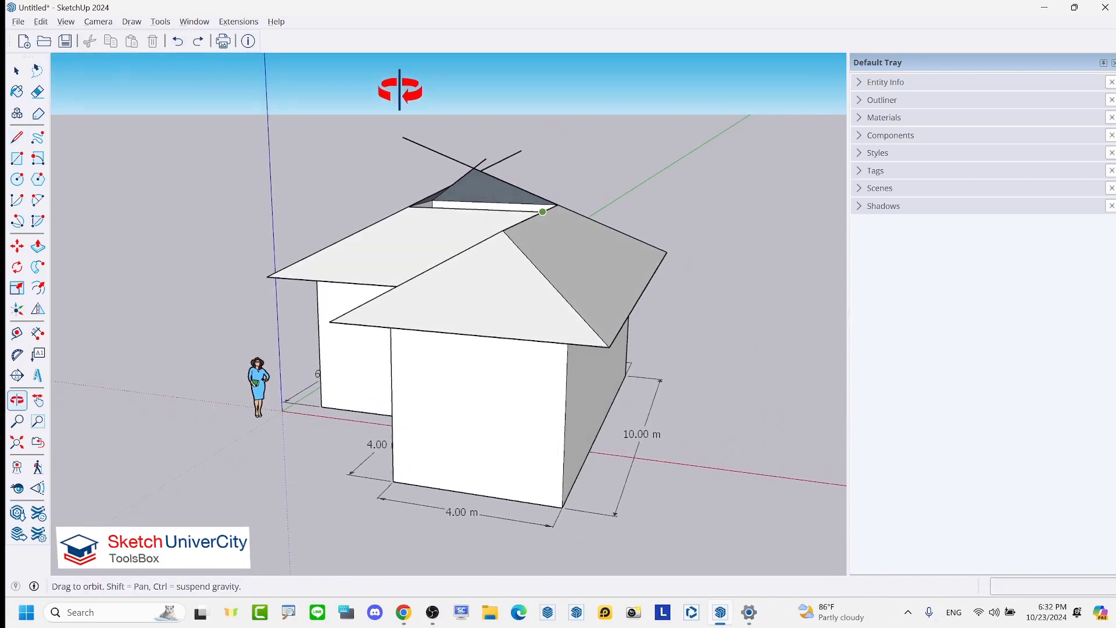
mouse_move(443, 62)
middle_mouse_down()
mouse_move(441, 252)
mouse_move(627, 256)
middle_mouse_up()
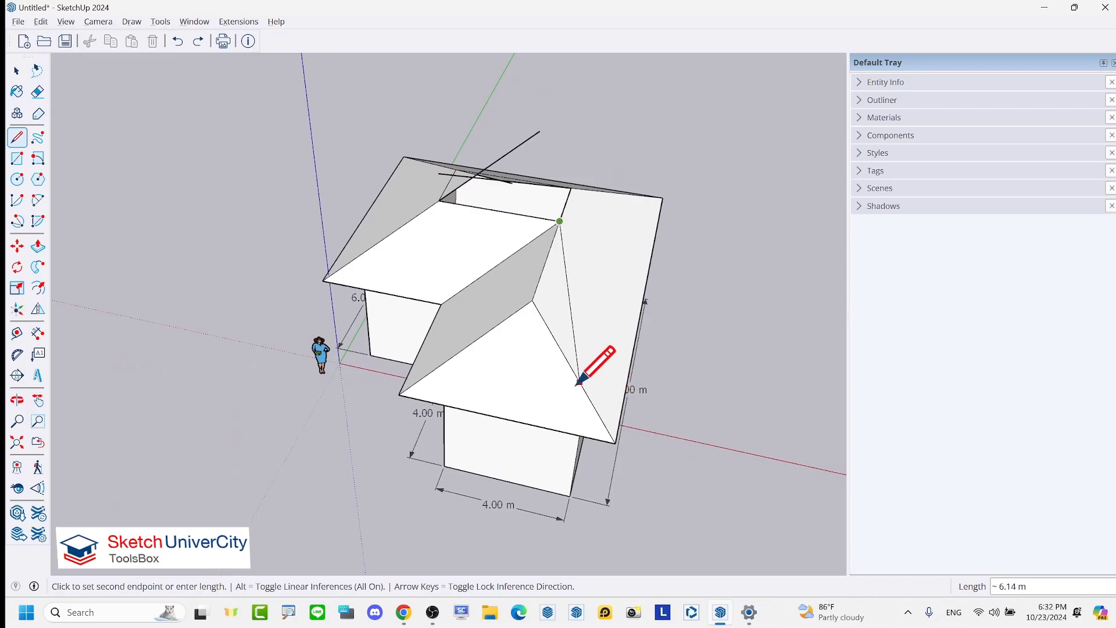
middle_click_drag(559, 339, 311, 356)
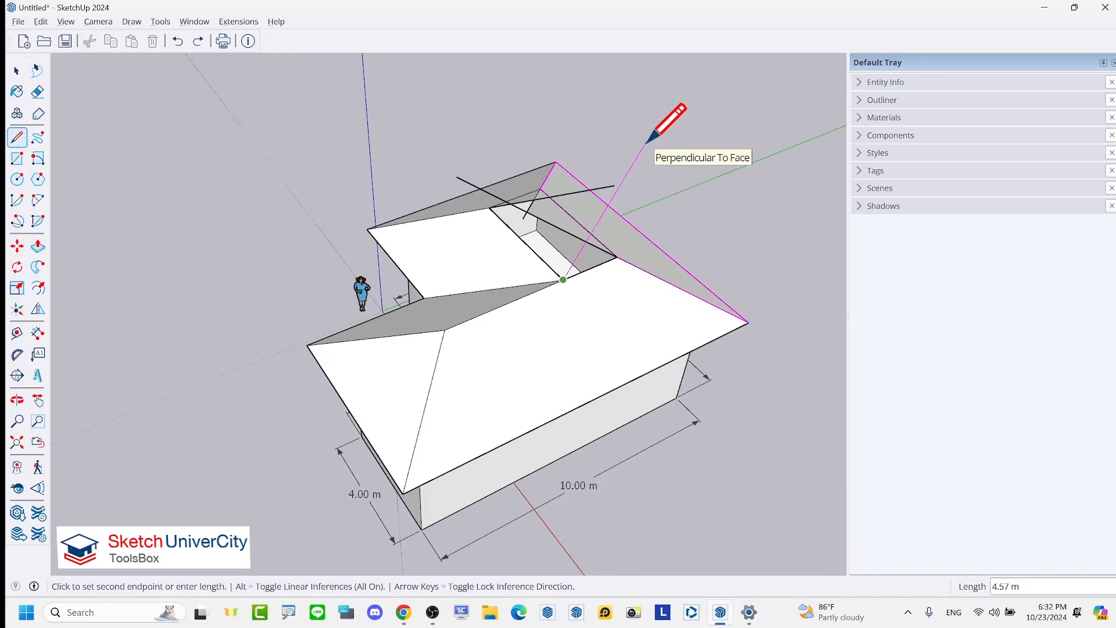
mouse_move(653, 130)
middle_mouse_down()
mouse_move(413, 138)
mouse_move(487, 174)
mouse_move(593, 130)
mouse_move(686, 169)
mouse_move(539, 331)
mouse_move(560, 162)
mouse_move(630, 182)
mouse_move(382, 112)
mouse_move(394, 279)
mouse_move(434, 323)
mouse_move(449, 304)
middle_mouse_up()
left_click(680, 155)
key("space")
scroll(382, 112, "up", 5)
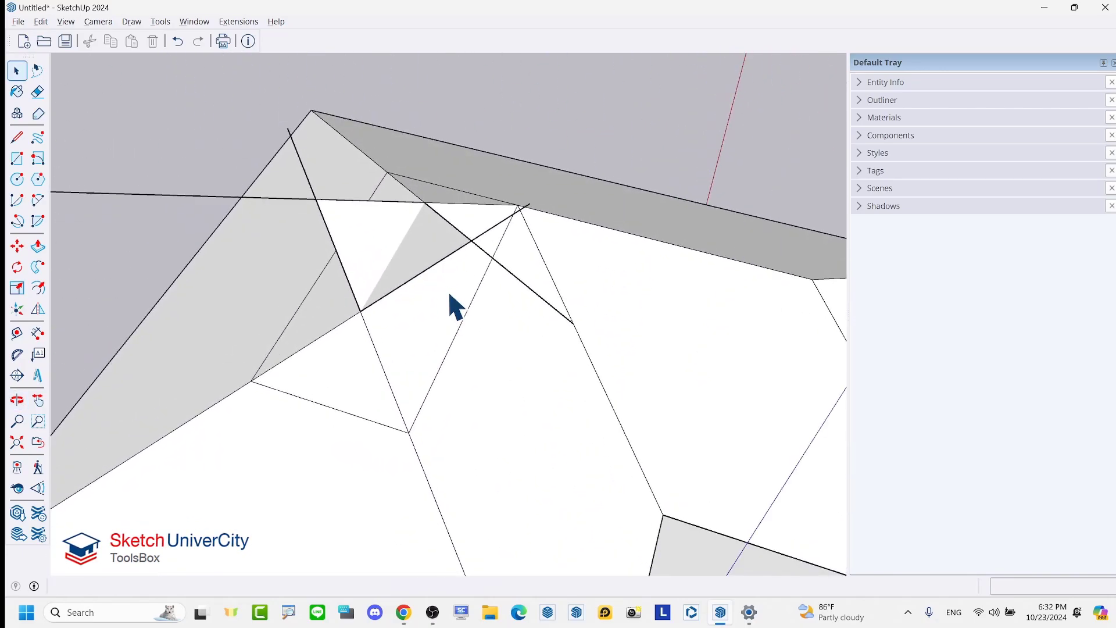
- Draw an edge from the valley point up to the roof corner
scroll(450, 294, "up", 1)
key("l")
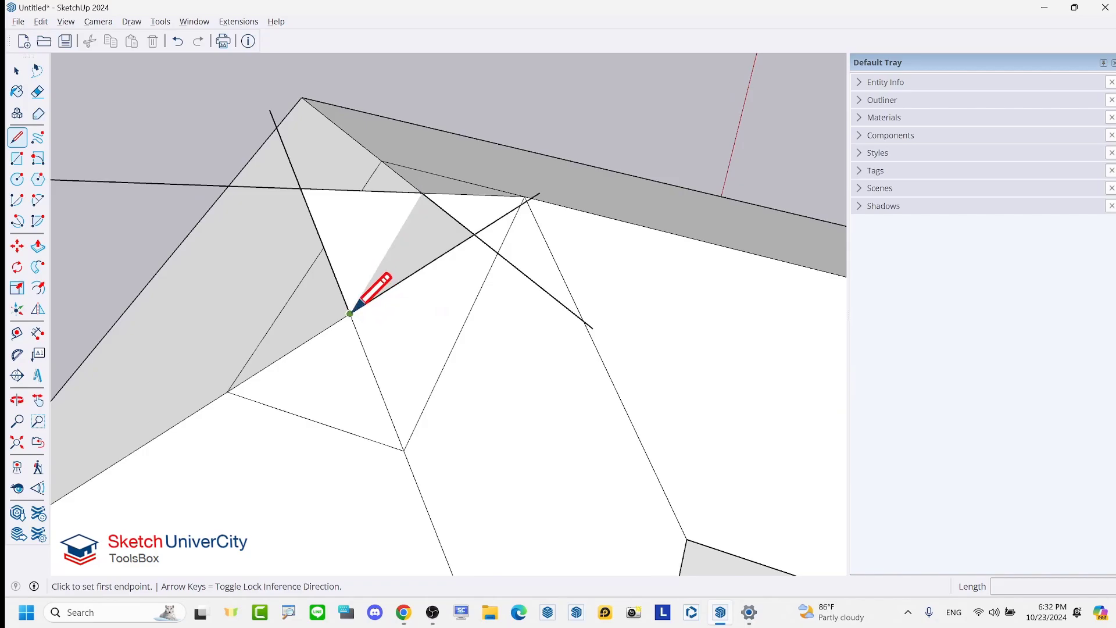
left_click(350, 313)
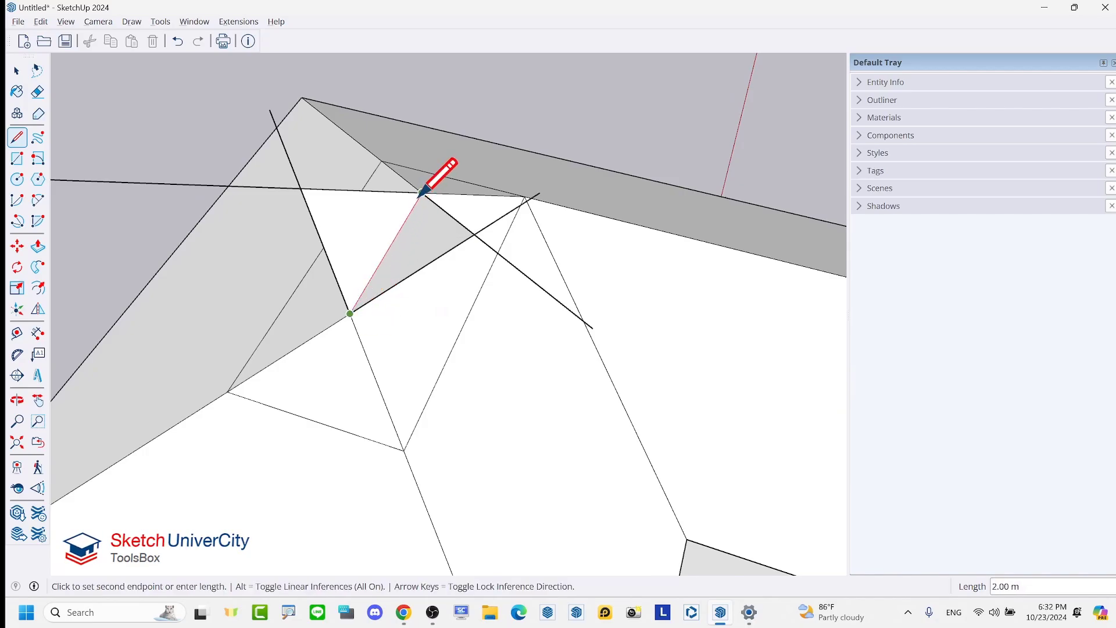
left_click(419, 194)
mouse_move(419, 187)
middle_mouse_down()
mouse_move(439, 120)
mouse_move(436, 157)
middle_mouse_up()
- Erase the stray diagonal and horizontal edges crossing the valley junction, then view the whole house
key("e")
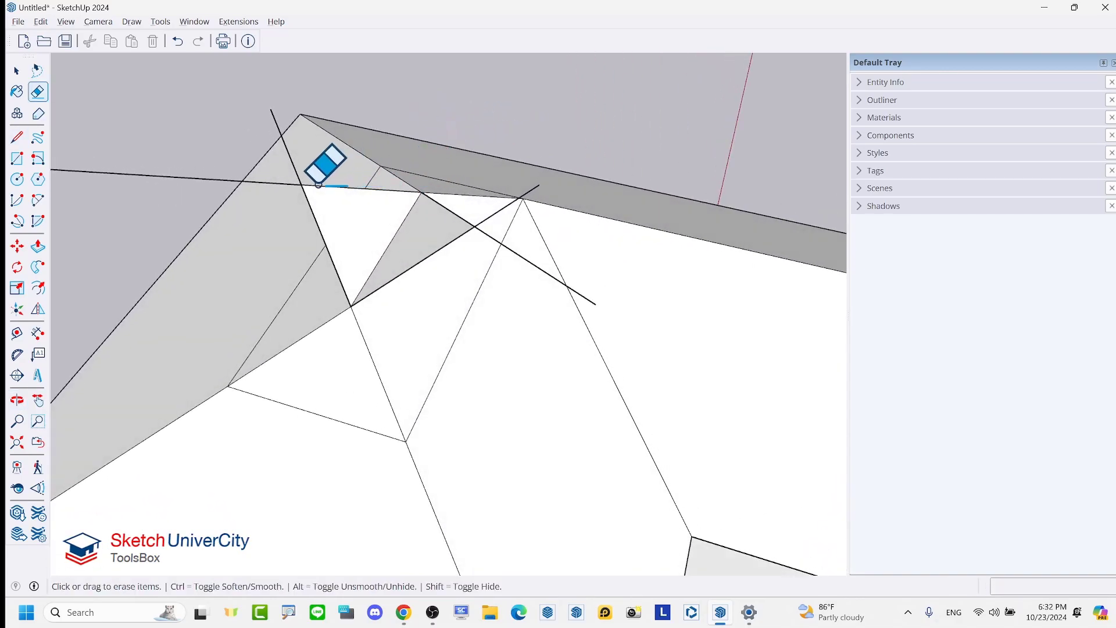
mouse_move(319, 185)
left_mouse_down()
mouse_move(287, 219)
mouse_move(304, 154)
left_mouse_up()
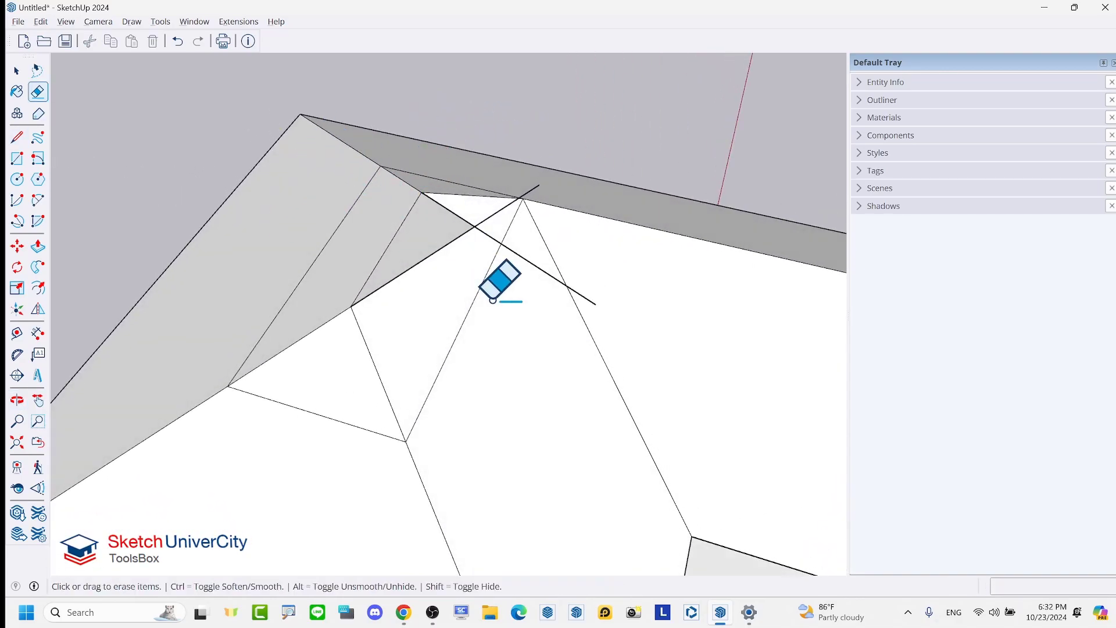
mouse_move(493, 300)
middle_mouse_down()
mouse_move(406, 237)
mouse_move(396, 352)
middle_mouse_up()
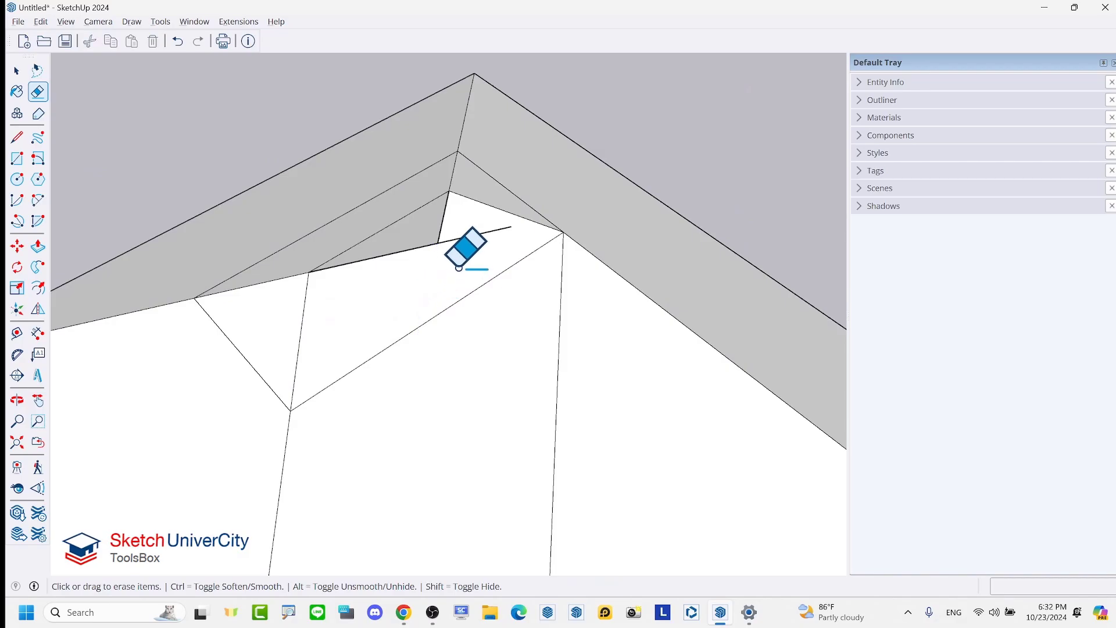
left_click_drag(480, 212, 399, 256)
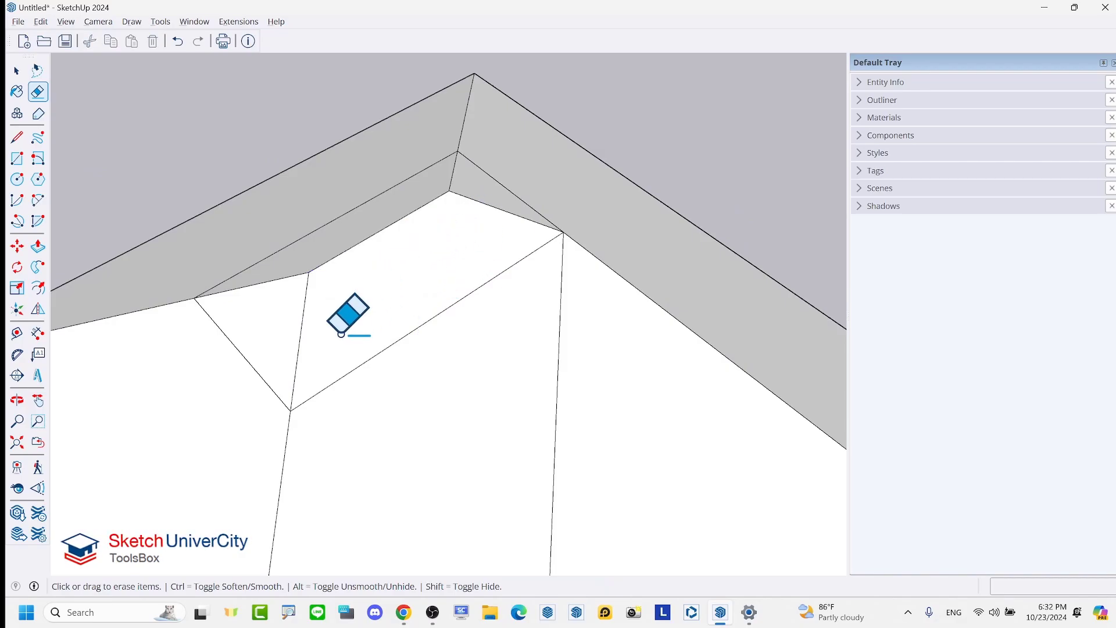
mouse_move(341, 334)
middle_mouse_down()
mouse_move(424, 192)
mouse_move(399, 356)
middle_mouse_up()
left_click_drag(438, 279, 314, 312)
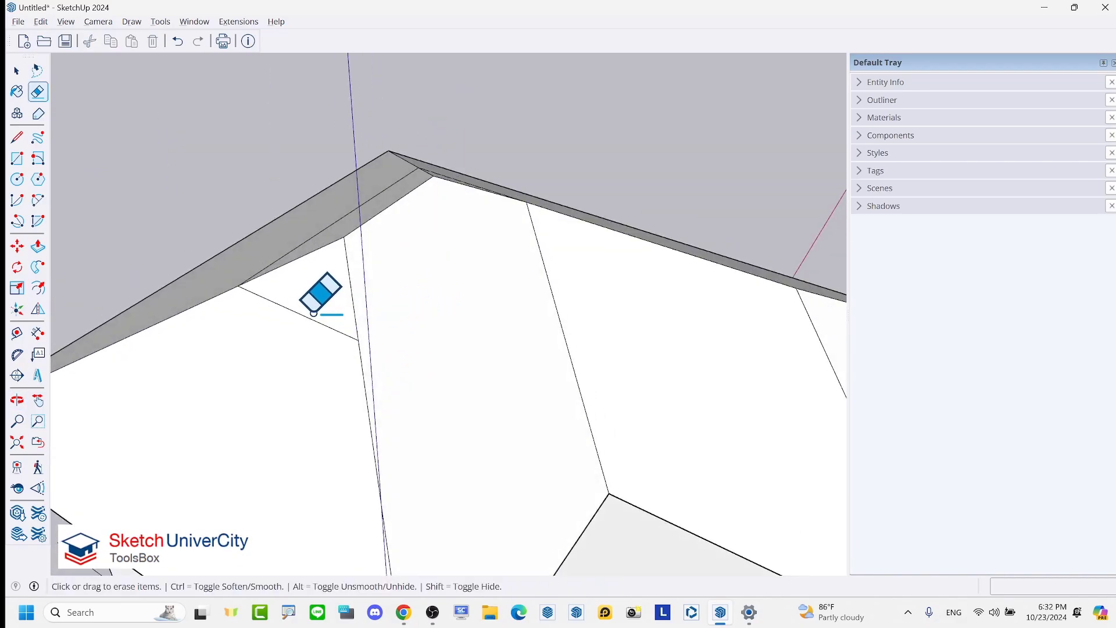
mouse_move(281, 360)
middle_mouse_down()
mouse_move(546, 486)
mouse_move(424, 366)
middle_mouse_up()
middle_click_drag(273, 436, 514, 230)
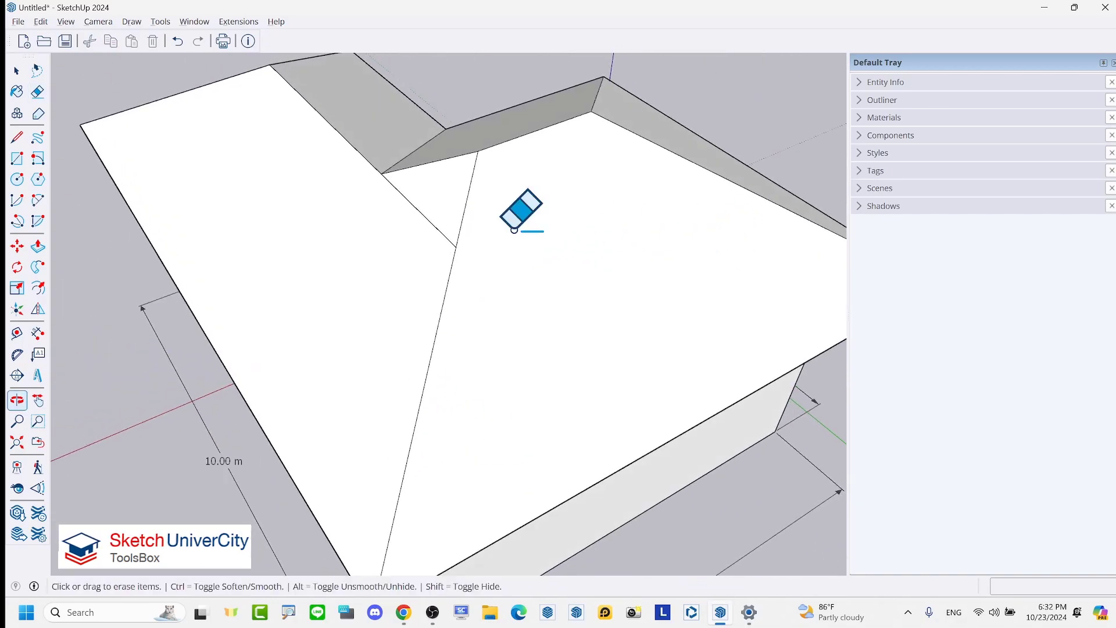
mouse_move(430, 182)
middle_mouse_down()
mouse_move(297, 299)
mouse_move(765, 251)
mouse_move(657, 346)
mouse_move(499, 281)
mouse_move(601, 232)
mouse_move(593, 424)
mouse_move(625, 426)
mouse_move(456, 279)
mouse_move(120, 391)
mouse_move(326, 438)
mouse_move(601, 357)
middle_mouse_up()
- Undo back to remove the hip roof, then erase the leftover triangle and guide line
key("e")
scroll(494, 332, "down", 3)
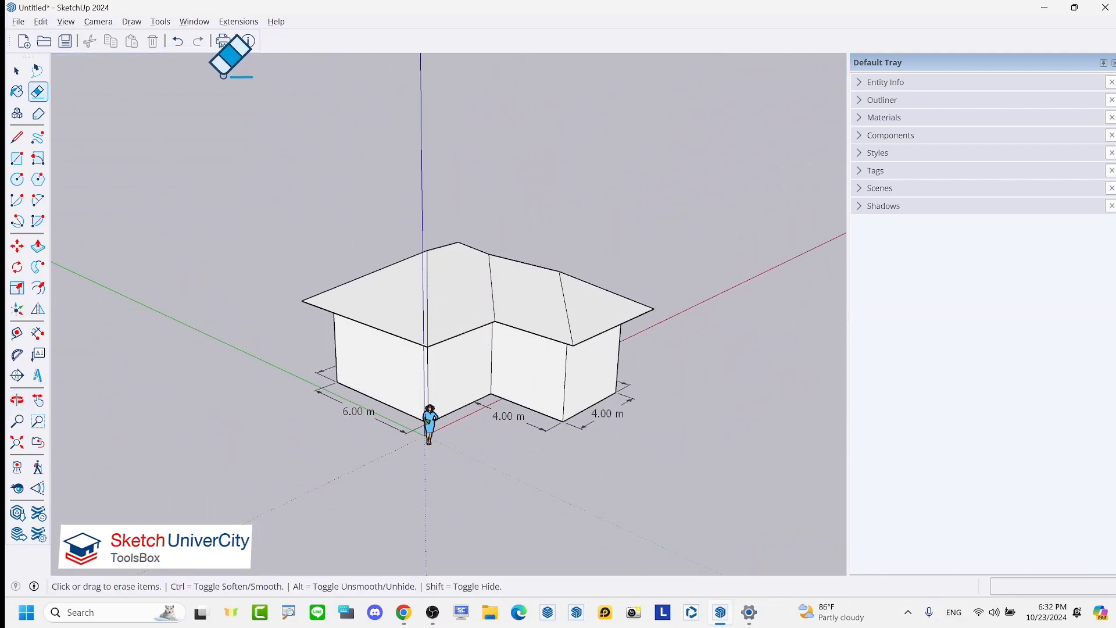
left_click(185, 49)
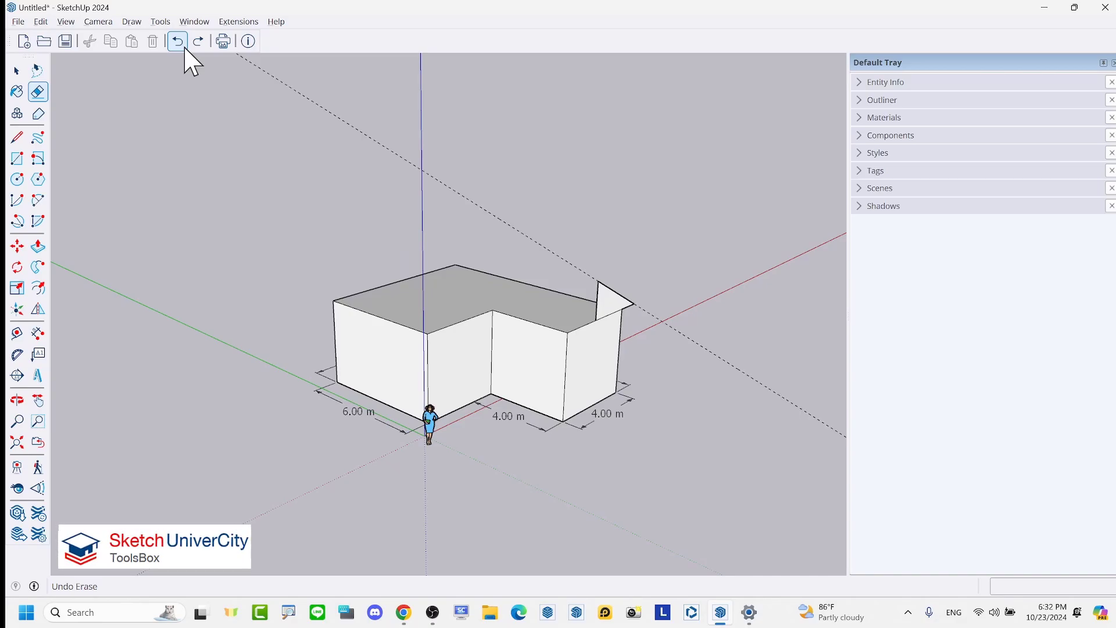
middle_click_drag(418, 164, 525, 244)
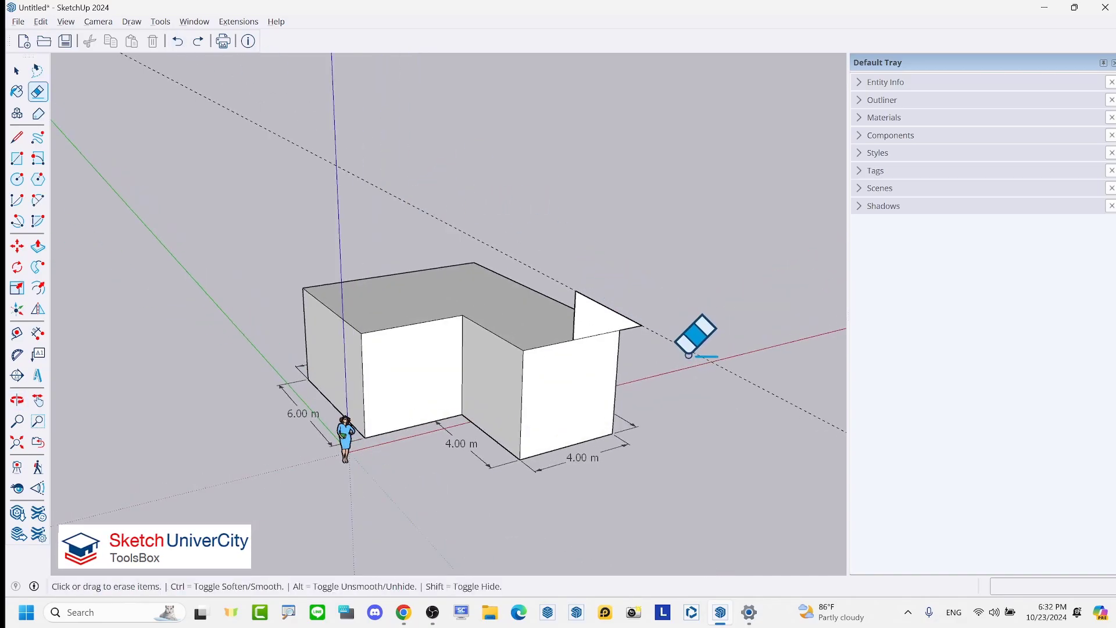
left_click_drag(635, 342, 635, 262)
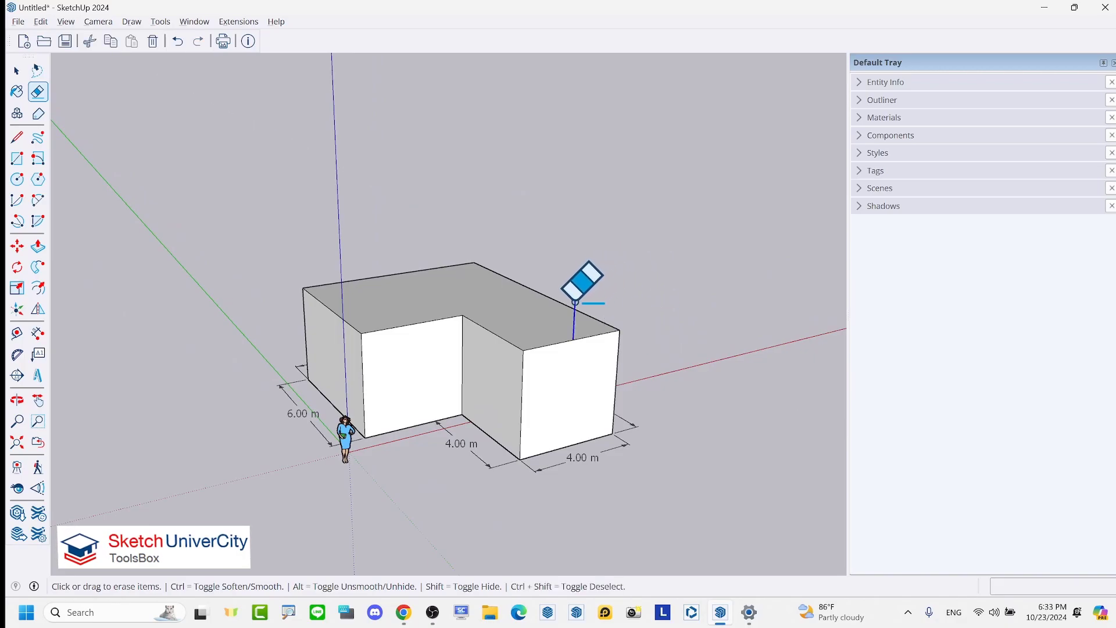
- Orbit around the plain L-shaped block to check it from several sides
middle_click_drag(281, 316, 500, 488)
middle_click_drag(267, 465, 549, 427)
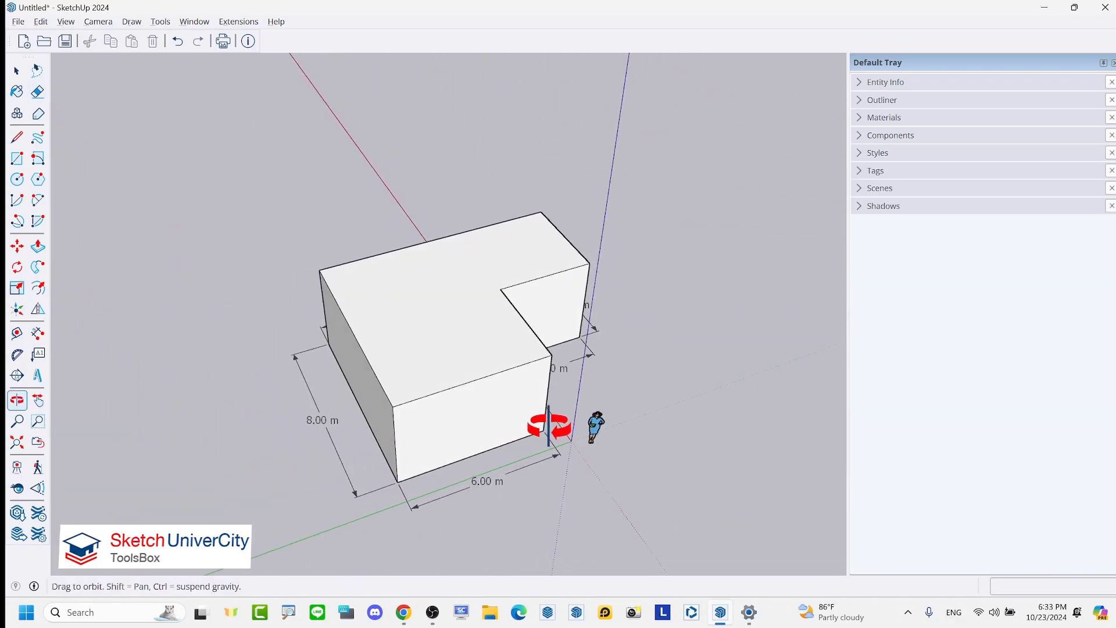
mouse_move(489, 481)
middle_mouse_down()
mouse_move(157, 331)
mouse_move(491, 403)
middle_mouse_up()
mouse_move(599, 442)
middle_mouse_down()
mouse_move(426, 400)
mouse_move(661, 424)
mouse_move(673, 411)
mouse_move(494, 386)
mouse_move(414, 424)
middle_mouse_up()
key("e")
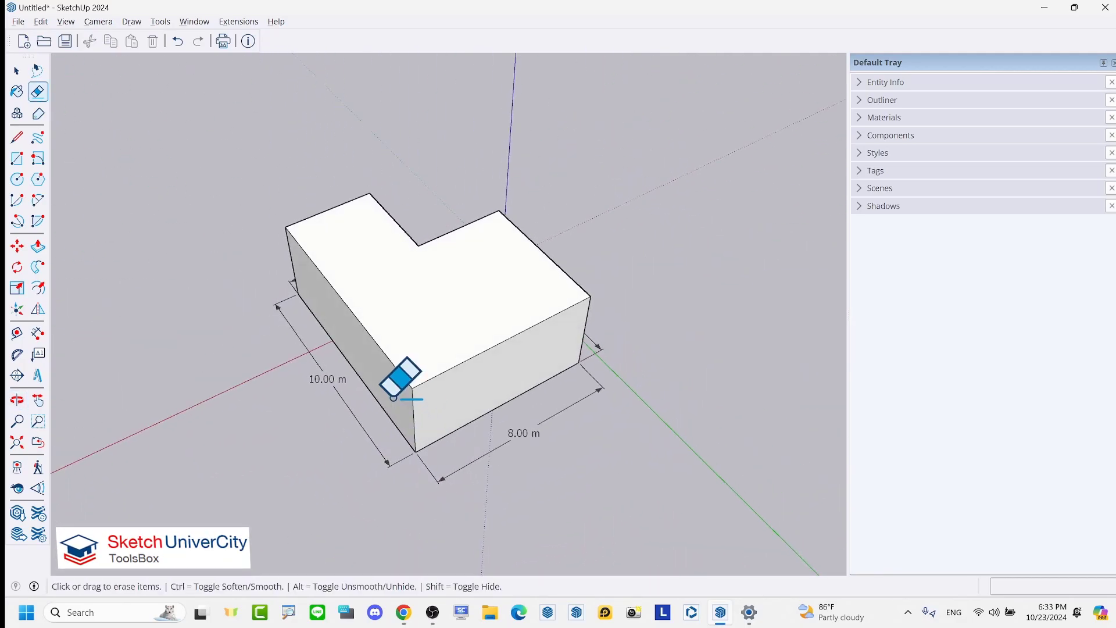
mouse_move(399, 378)
middle_mouse_down()
mouse_move(478, 404)
mouse_move(501, 309)
mouse_move(571, 315)
mouse_move(224, 378)
mouse_move(437, 359)
mouse_move(559, 285)
mouse_move(504, 254)
mouse_move(626, 239)
mouse_move(657, 251)
middle_mouse_up()
- Draw a short edge along the red axis and place a 30° angle guide from its endpoint
key("l")
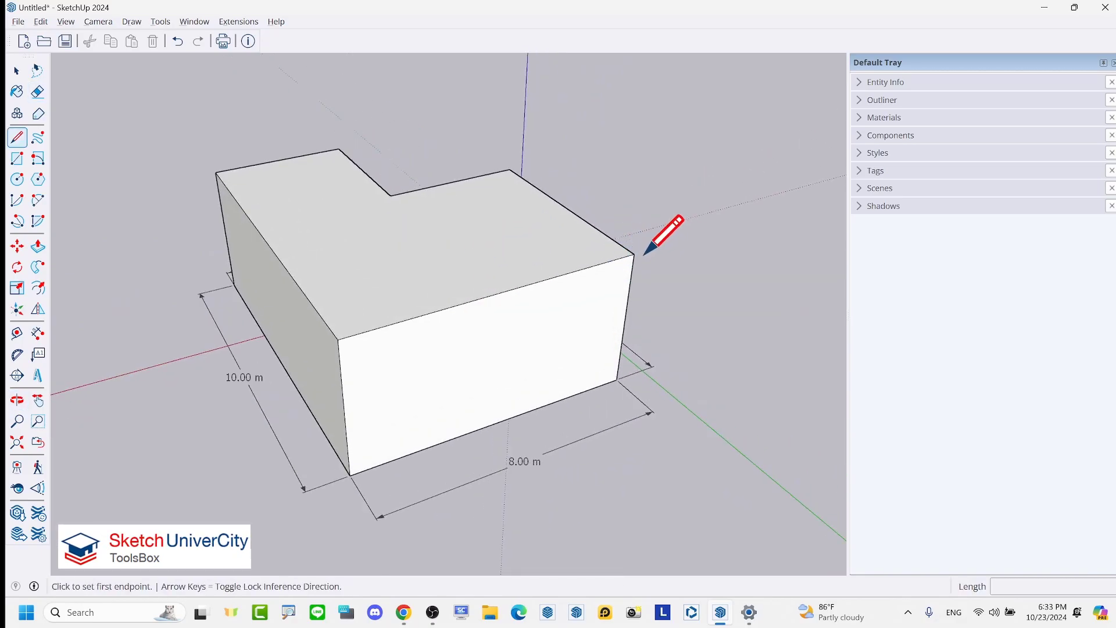
left_click(634, 254)
type("1")
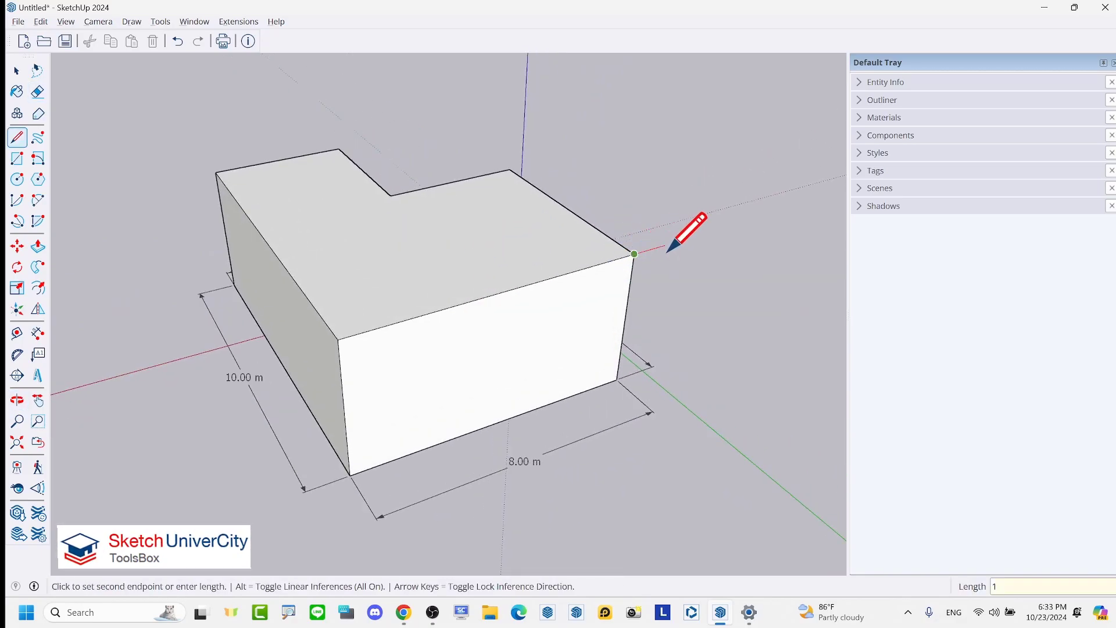
left_click(667, 251)
key("space")
middle_click_drag(668, 249, 657, 202)
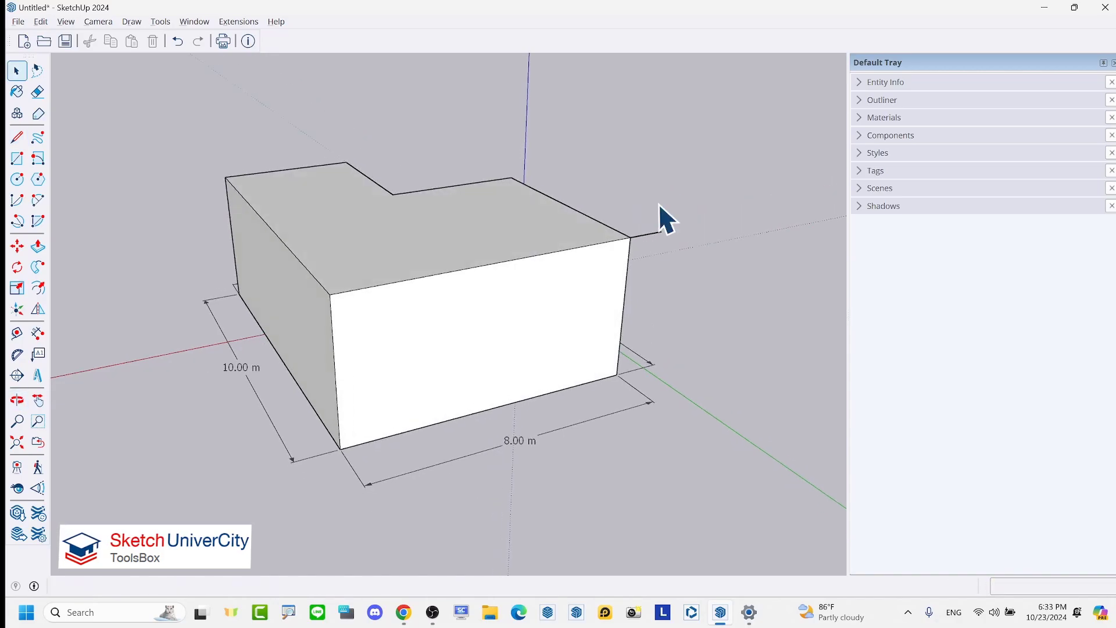
left_click(18, 356)
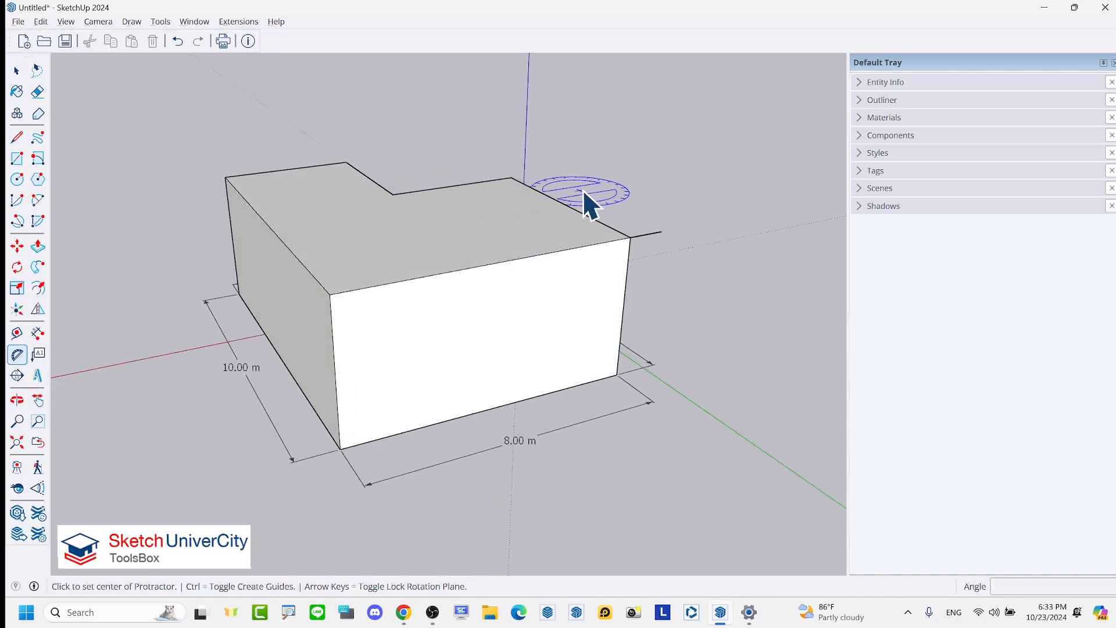
left_click(660, 231)
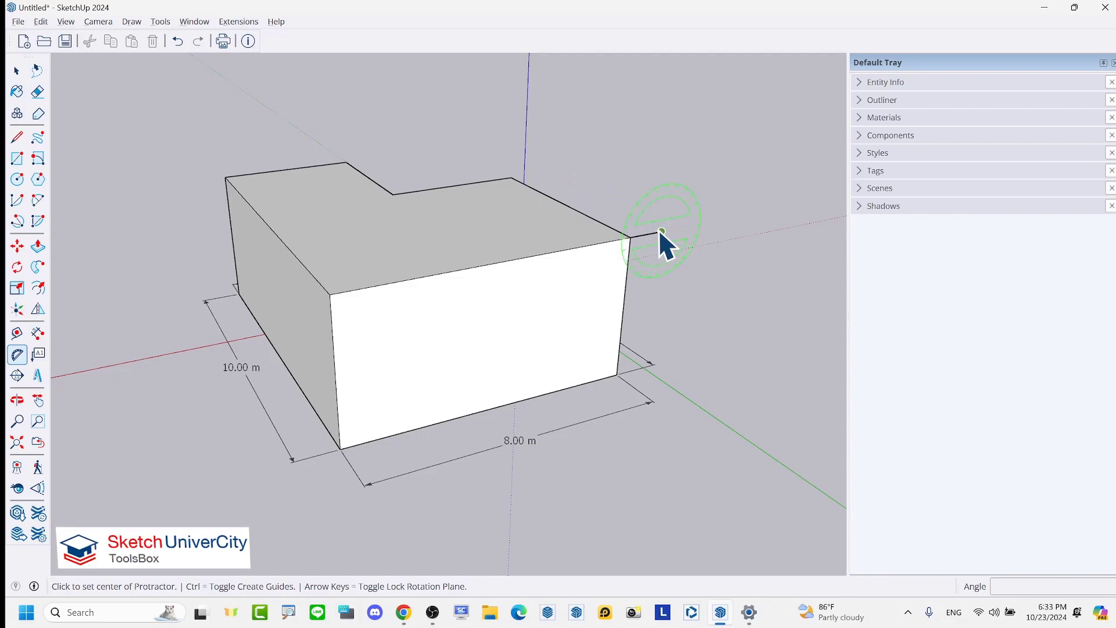
left_click(517, 259)
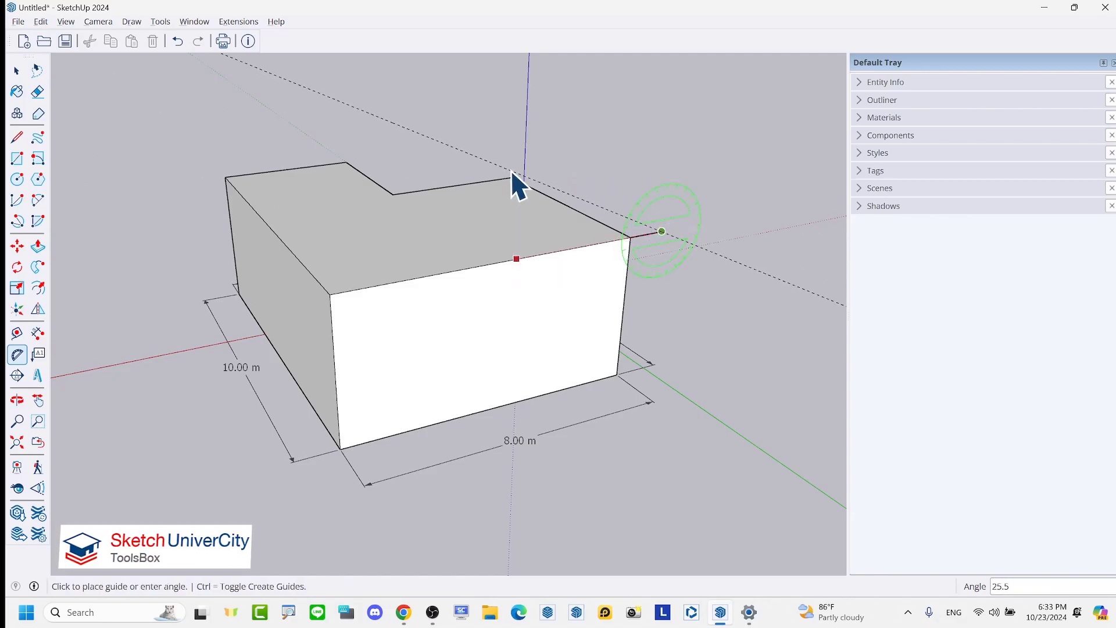
key("Return")
- Draw the triangular gable profile from the front edge midpoint to the 30° guide, and select the L-shaped top face
key("l")
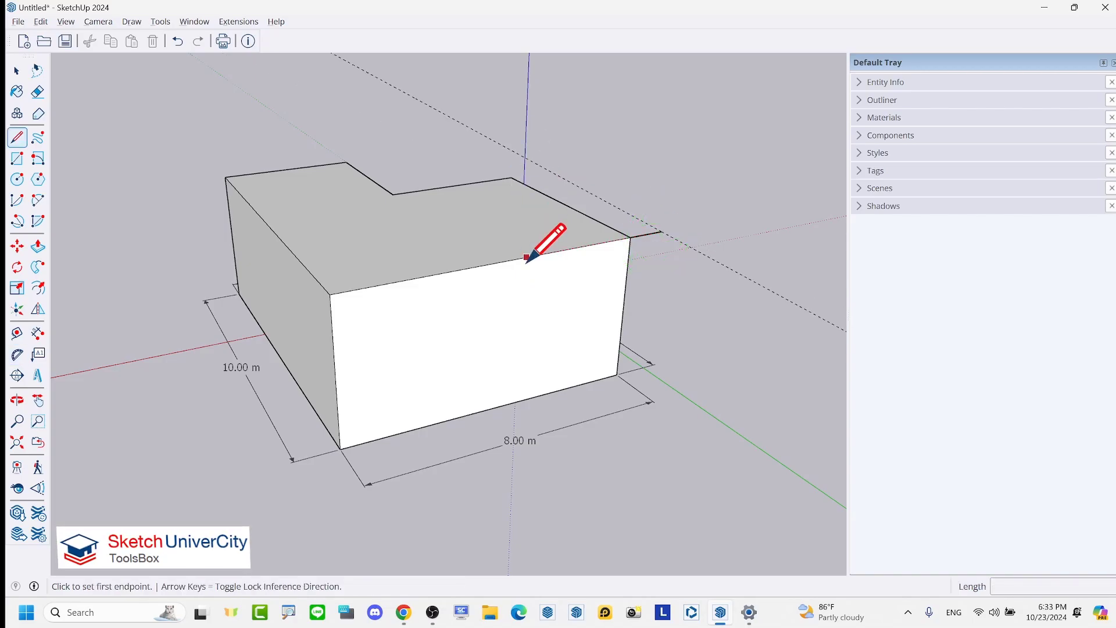
mouse_move(529, 260)
middle_mouse_down()
mouse_move(512, 225)
mouse_move(463, 247)
middle_mouse_up()
left_click(456, 259)
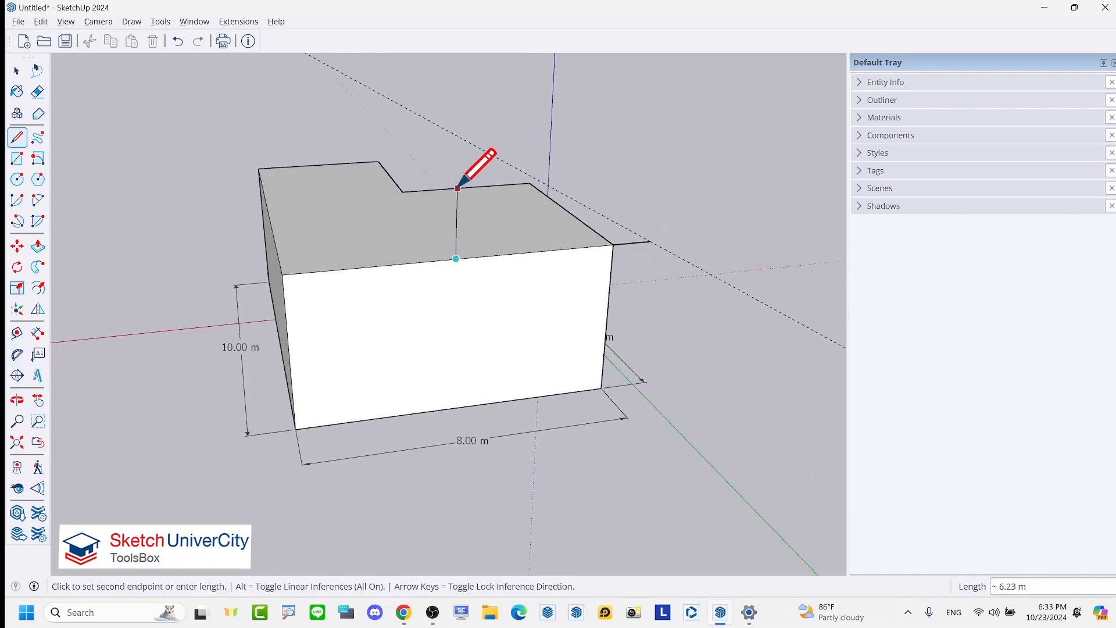
left_click(456, 135)
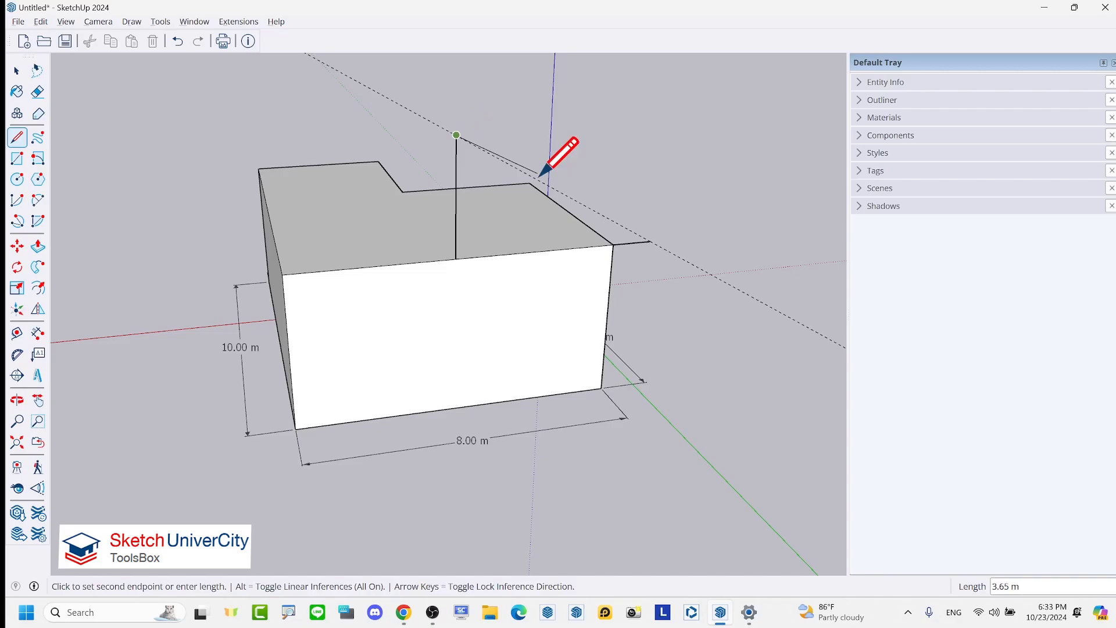
left_click(650, 241)
key("space")
mouse_move(648, 235)
middle_mouse_down()
mouse_move(429, 227)
mouse_move(493, 251)
middle_mouse_up()
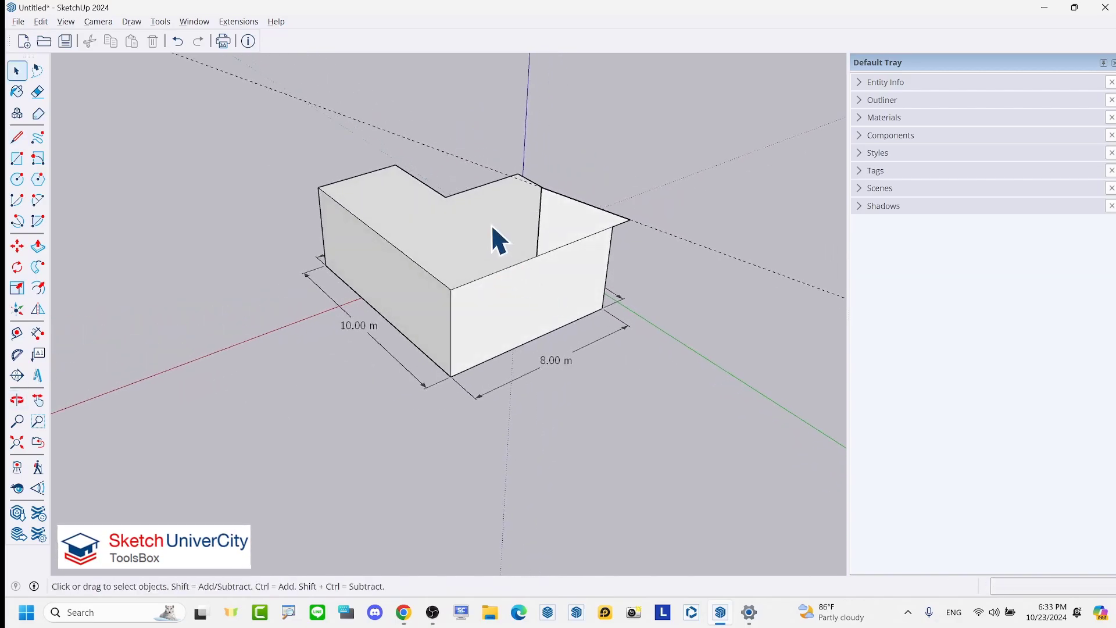
left_click(491, 225)
- Sweep the triangle profile around the selected L-shaped top with Follow Me to form the hip roof
left_click(36, 267)
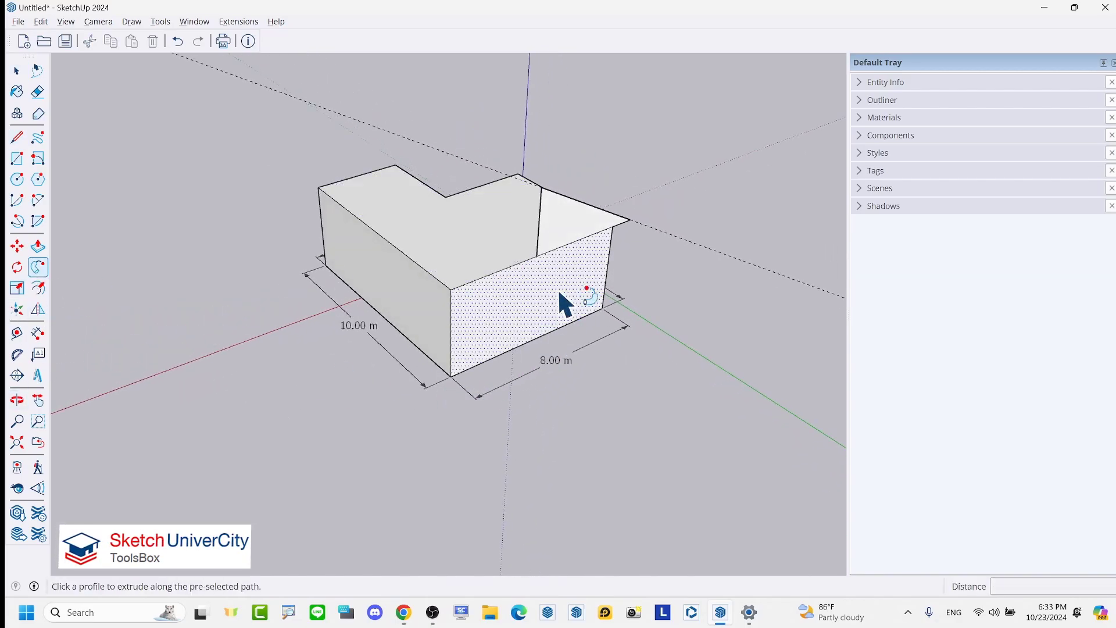
left_click(564, 244)
middle_click_drag(448, 263, 807, 210)
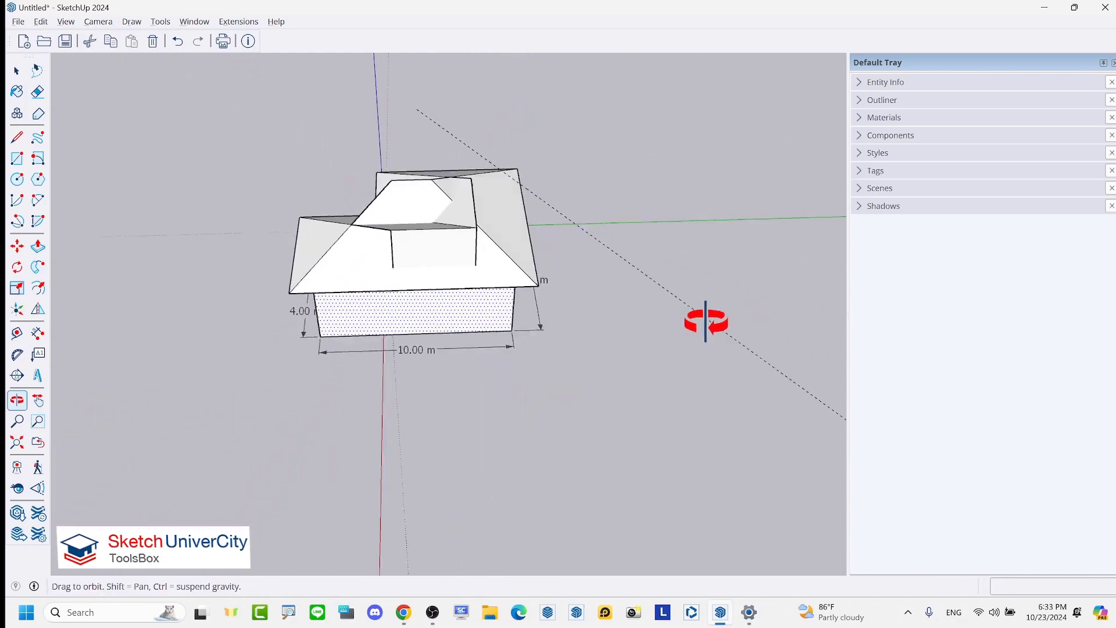
middle_click_drag(373, 229, 550, 256)
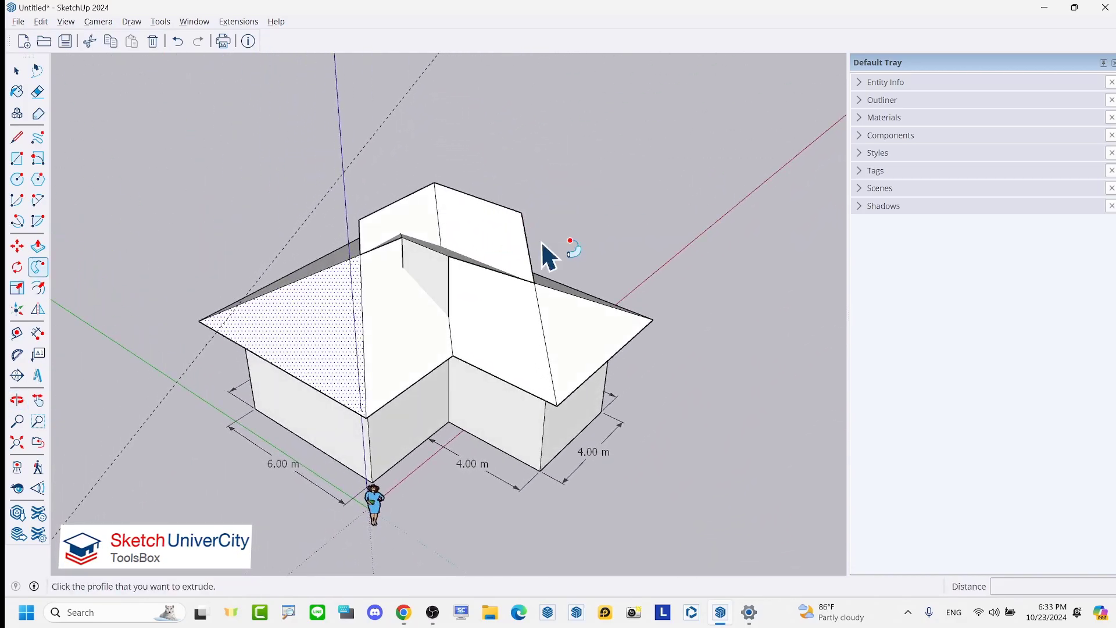
mouse_move(278, 273)
middle_mouse_down()
mouse_move(710, 304)
mouse_move(652, 232)
mouse_move(553, 274)
mouse_move(673, 285)
middle_mouse_up()
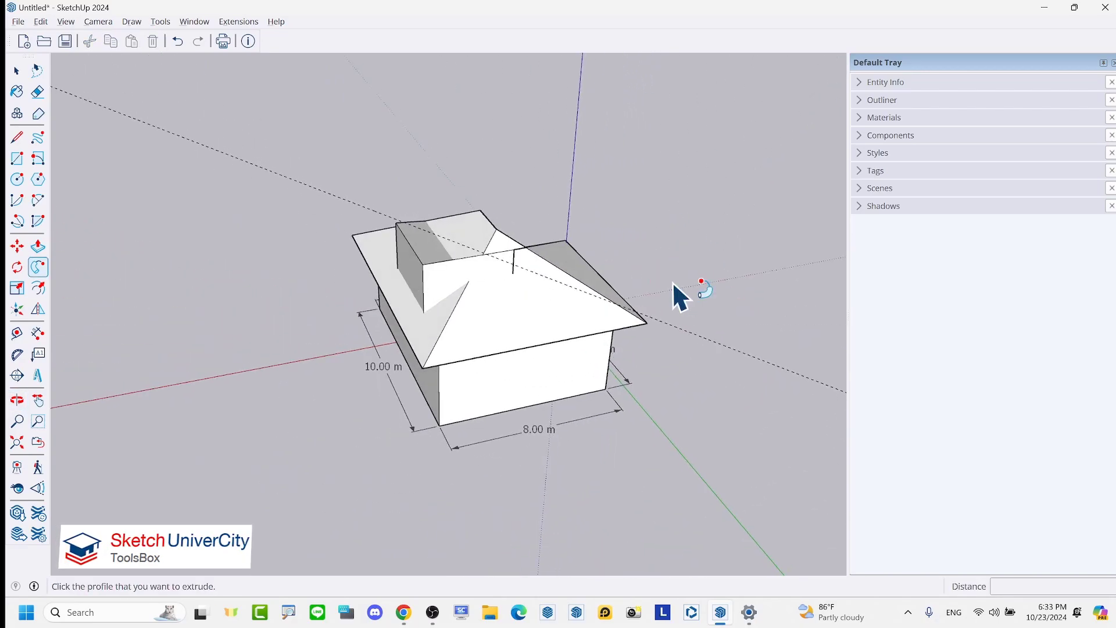
key("e")
middle_click_drag(534, 337, 710, 286)
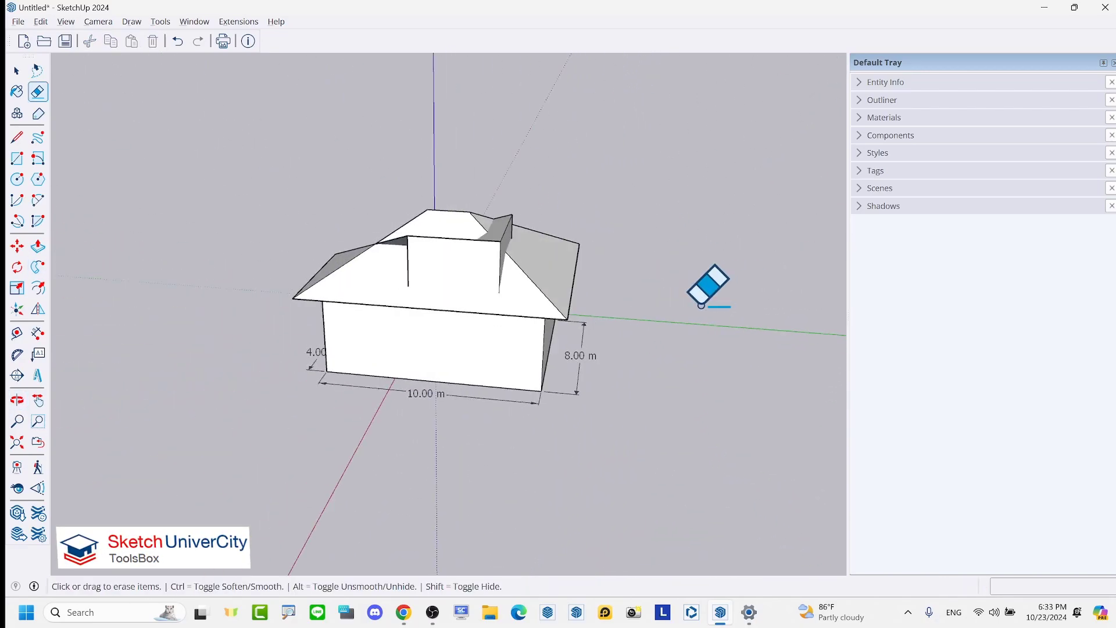
mouse_move(349, 260)
middle_mouse_down()
mouse_move(673, 331)
mouse_move(568, 292)
mouse_move(547, 232)
middle_mouse_up()
scroll(546, 233, "up", 1)
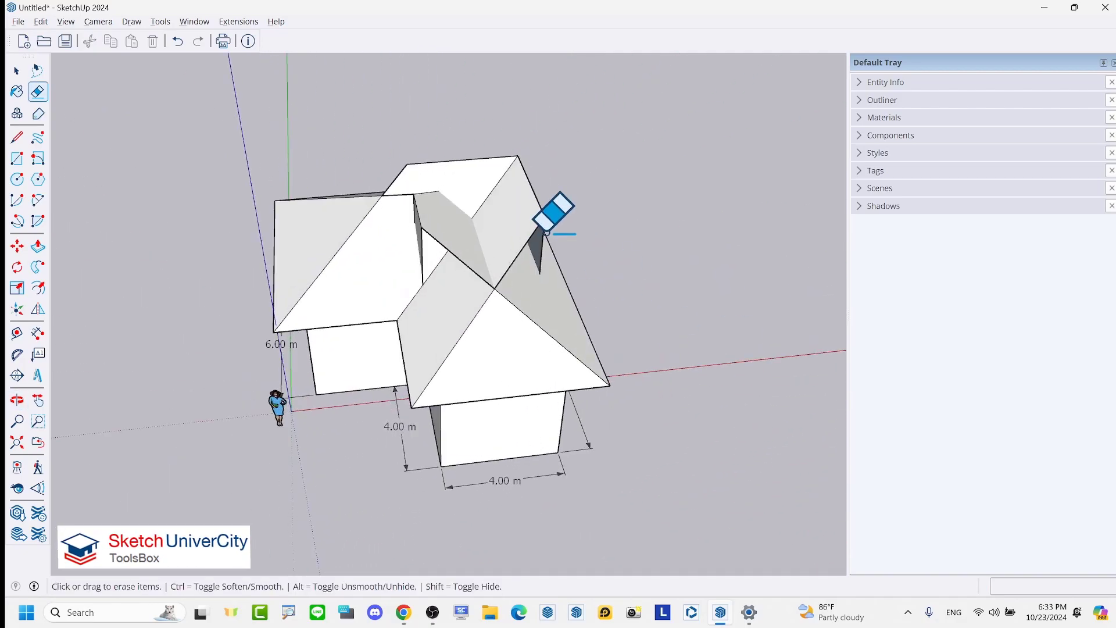
mouse_move(546, 231)
middle_mouse_down()
mouse_move(324, 249)
mouse_move(613, 195)
middle_mouse_up()
scroll(498, 232, "up", 3)
mouse_move(499, 232)
middle_mouse_down()
mouse_move(374, 287)
mouse_move(446, 263)
mouse_move(440, 249)
mouse_move(339, 219)
mouse_move(440, 200)
mouse_move(512, 220)
middle_mouse_up()
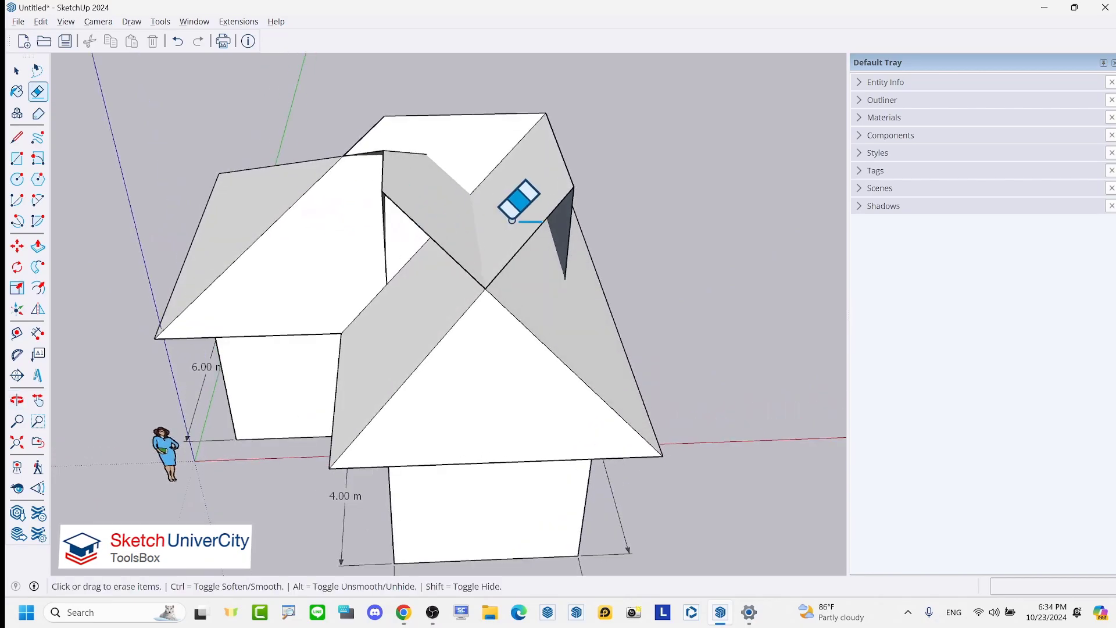
key("alt")
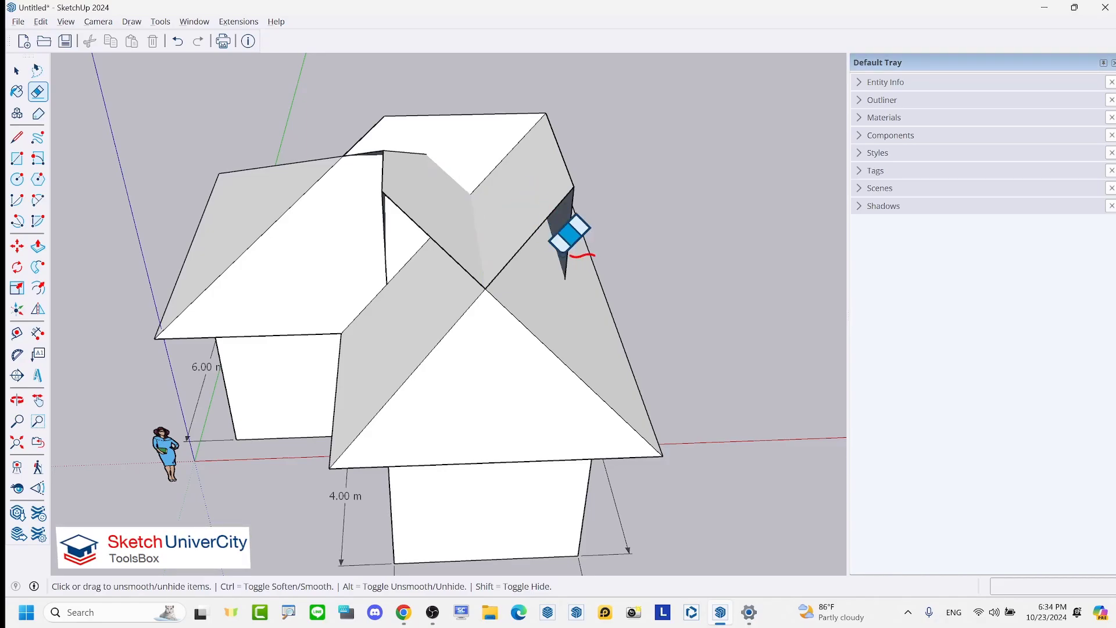
mouse_move(569, 237)
middle_mouse_down()
mouse_move(418, 294)
mouse_move(680, 287)
middle_mouse_up()
key("o")
left_click_drag(680, 286, 328, 288)
mouse_move(327, 287)
middle_mouse_down()
mouse_move(413, 346)
mouse_move(580, 294)
mouse_move(701, 397)
middle_mouse_up()
mouse_move(444, 331)
middle_mouse_down()
mouse_move(540, 248)
mouse_move(535, 306)
mouse_move(512, 320)
middle_mouse_up()
mouse_move(396, 349)
middle_mouse_down()
mouse_move(511, 327)
mouse_move(605, 281)
mouse_move(507, 269)
mouse_move(553, 304)
mouse_move(461, 232)
mouse_move(455, 259)
middle_mouse_up()
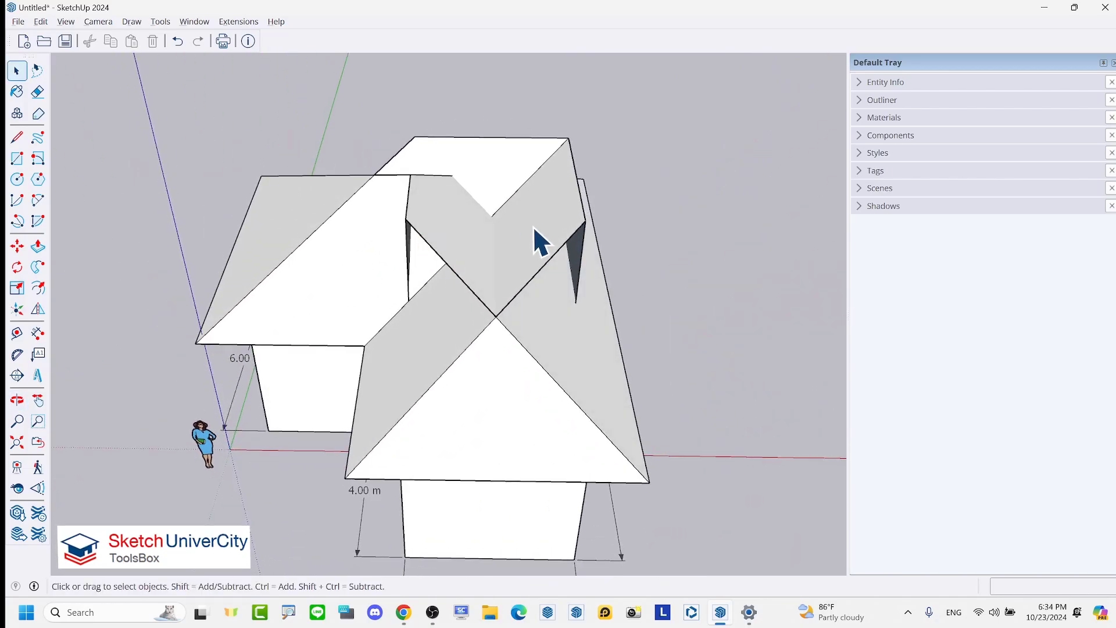
key("l")
- Draw edges from the valley crossing up to the ridge point, then erase an extra roof face
left_click(496, 315)
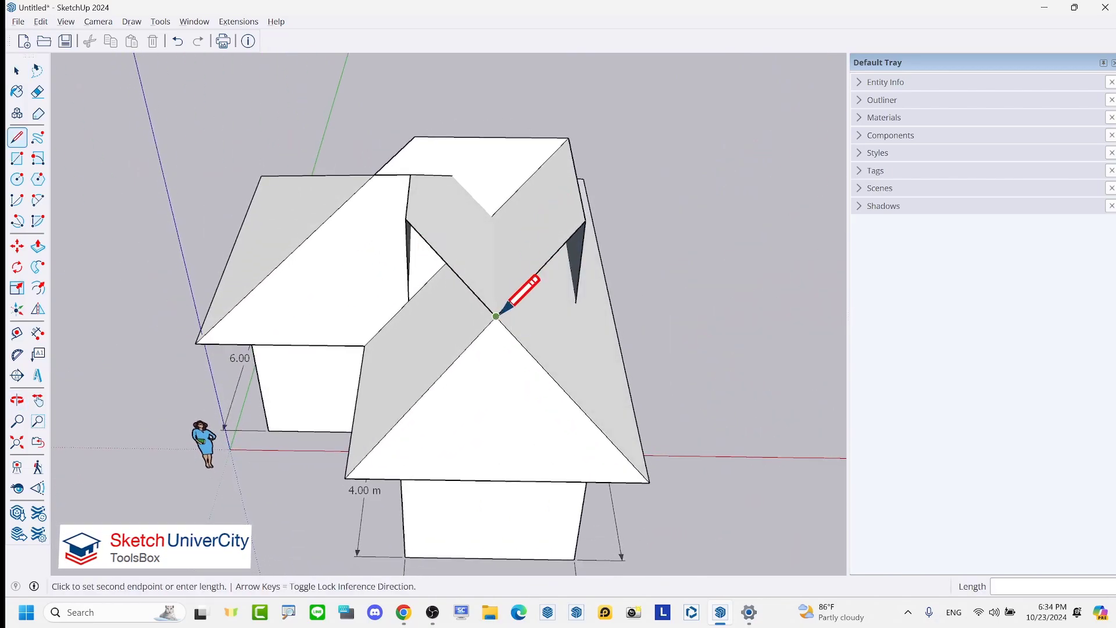
left_click(492, 216)
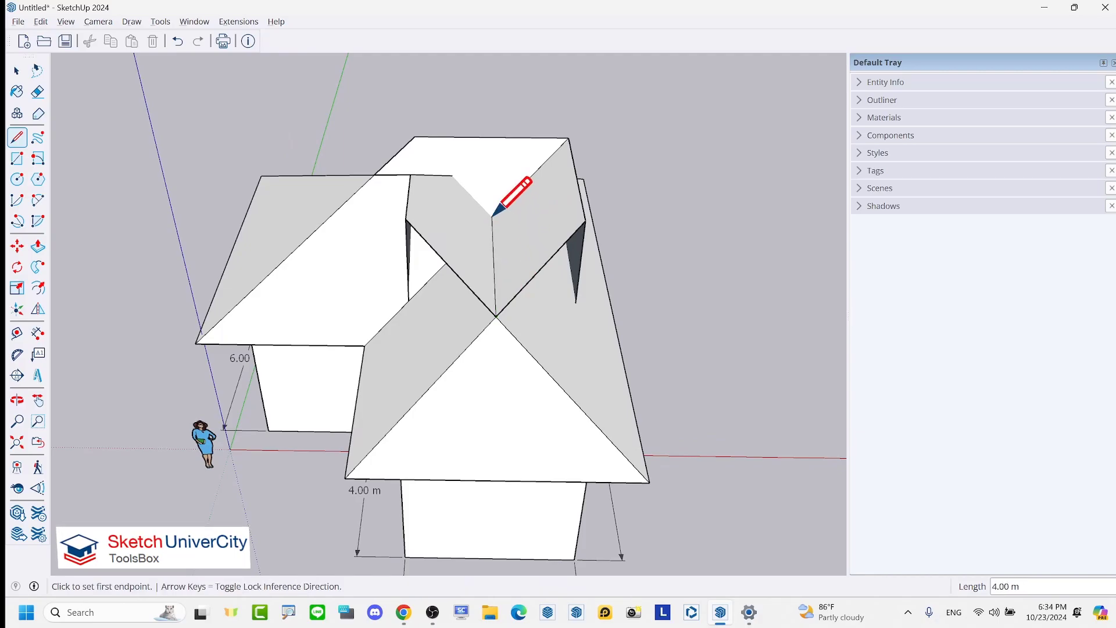
mouse_move(505, 192)
middle_mouse_down()
mouse_move(435, 224)
mouse_move(472, 248)
mouse_move(556, 220)
mouse_move(528, 279)
mouse_move(436, 319)
mouse_move(375, 238)
middle_mouse_up()
scroll(399, 304, "up", 2)
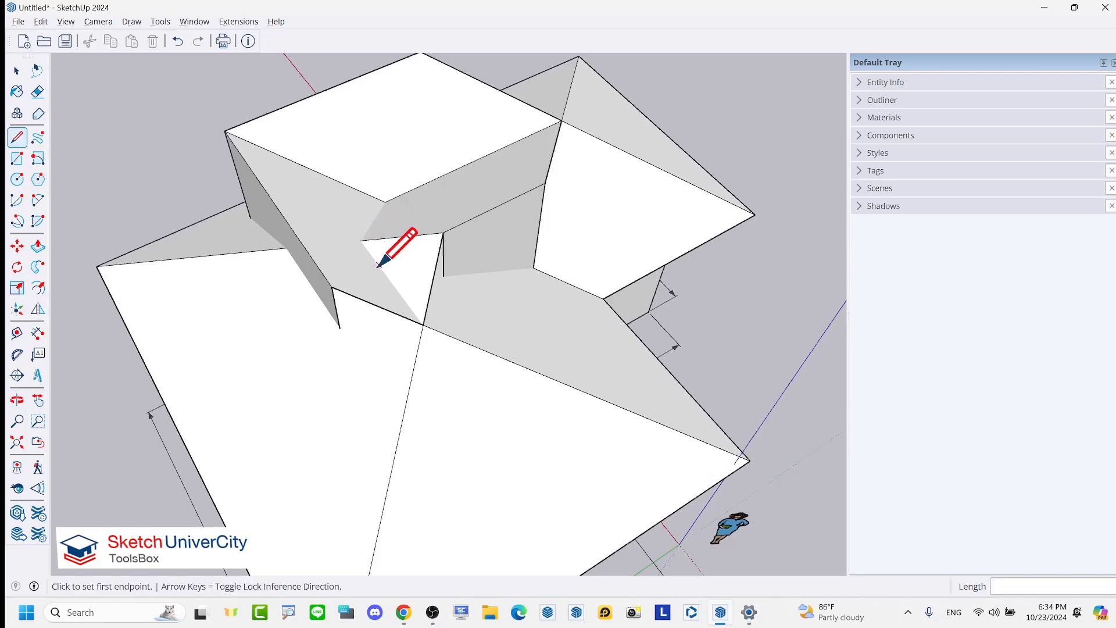
left_click(361, 240)
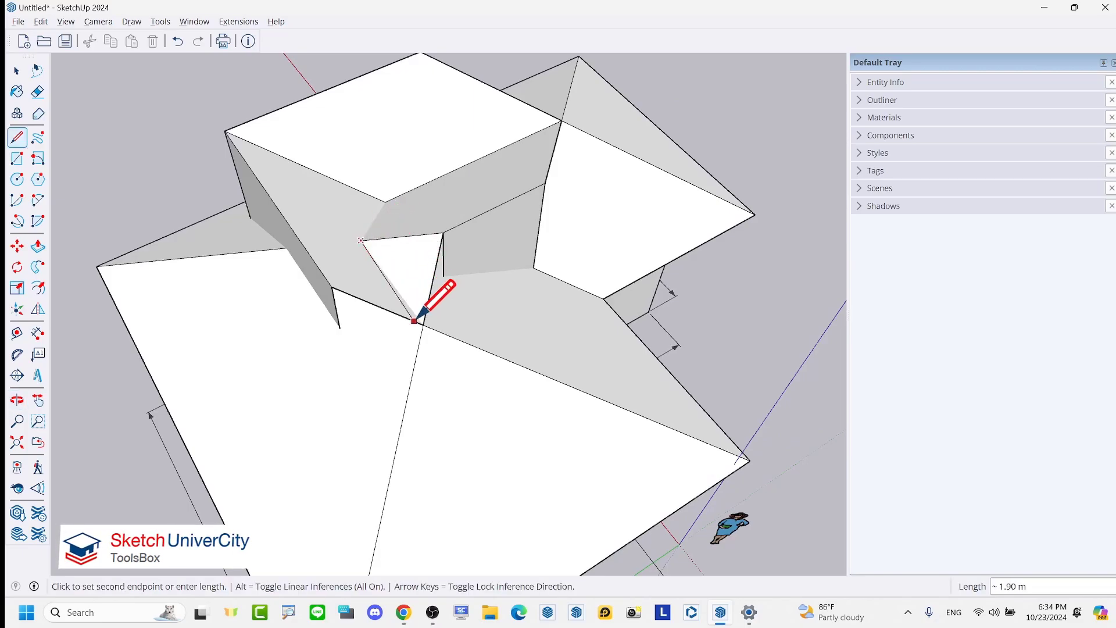
mouse_move(497, 305)
middle_mouse_down()
mouse_move(195, 262)
mouse_move(394, 215)
mouse_move(358, 126)
mouse_move(269, 192)
mouse_move(295, 192)
middle_mouse_up()
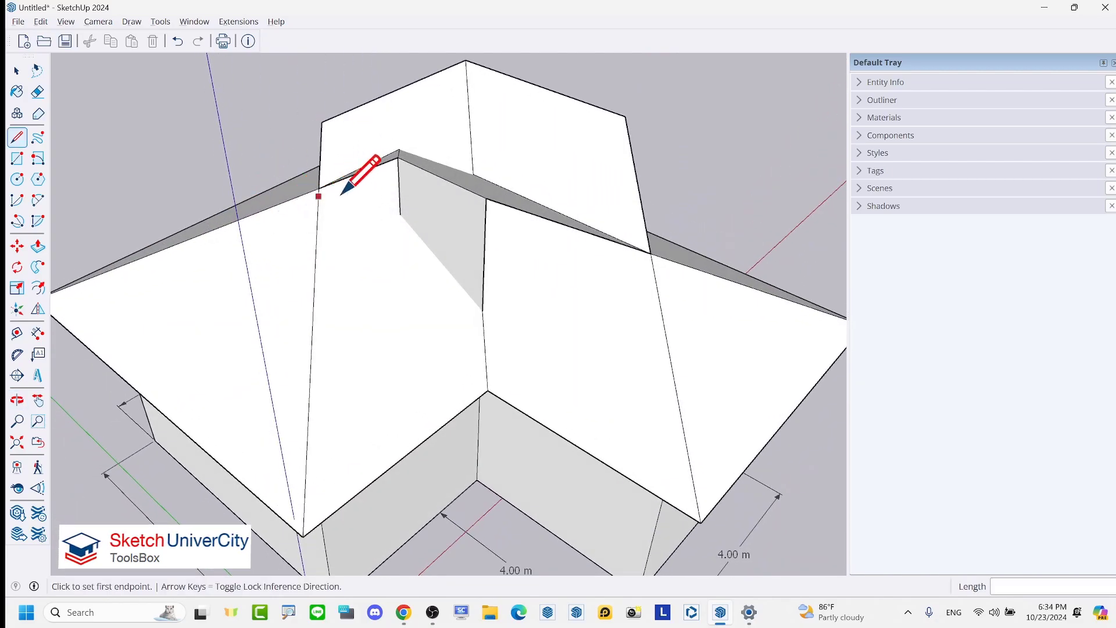
key("e")
left_click_drag(608, 110, 628, 192)
- Erase the vertical face poking above the roof, then undo that erase
scroll(559, 93, "down", 3)
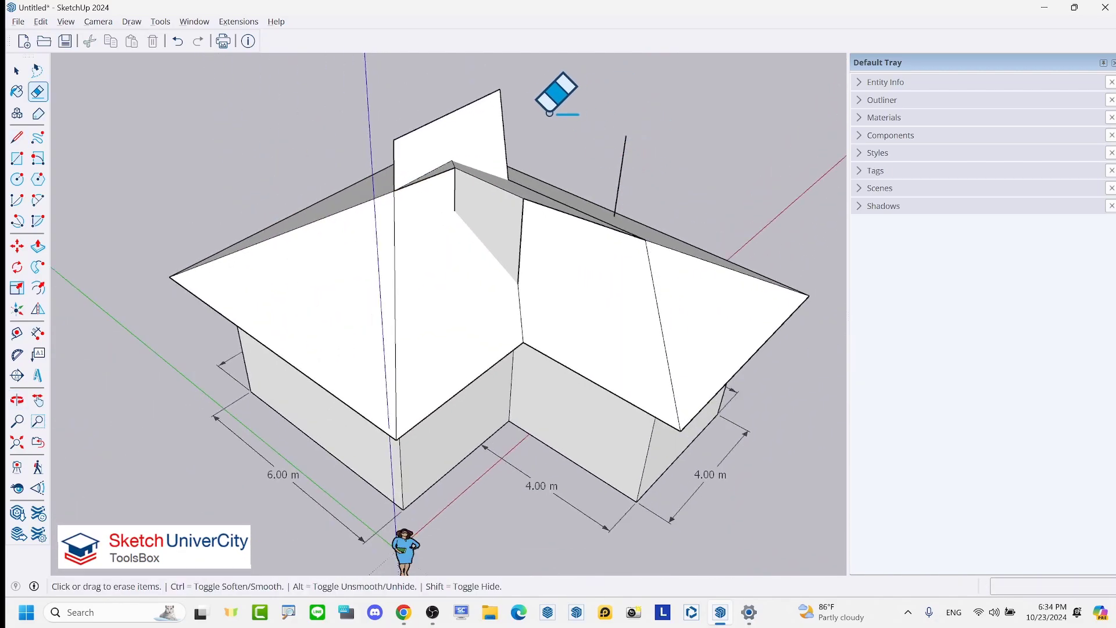
left_click(447, 90)
middle_click_drag(559, 105, 487, 149)
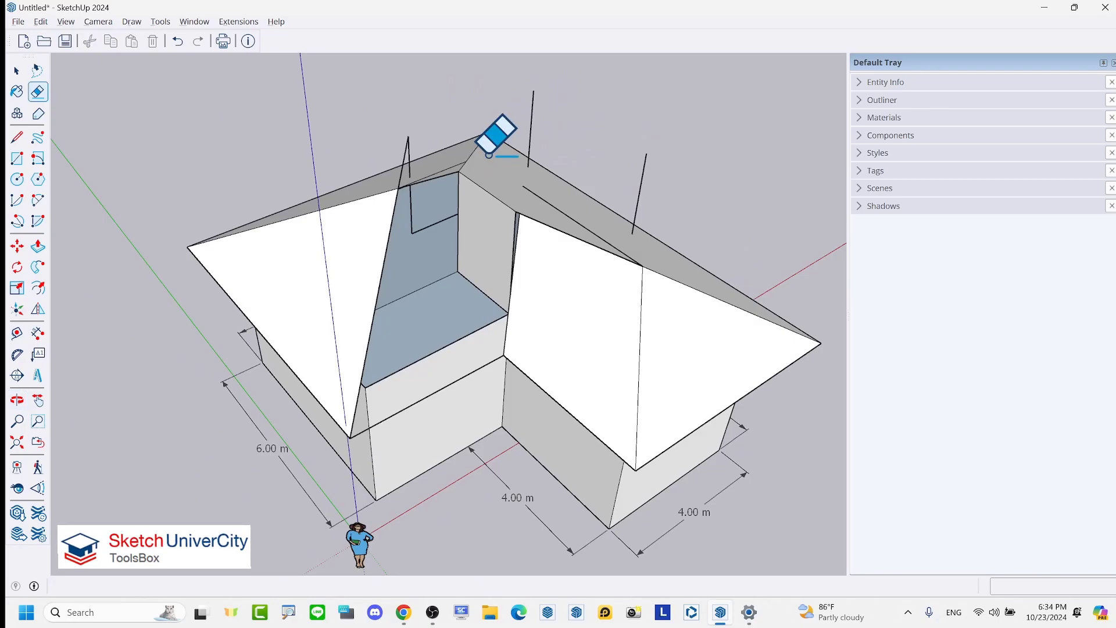
left_click(178, 41)
mouse_move(563, 162)
middle_mouse_down()
mouse_move(436, 249)
mouse_move(430, 303)
mouse_move(499, 179)
middle_mouse_up()
scroll(515, 204, "up", 2)
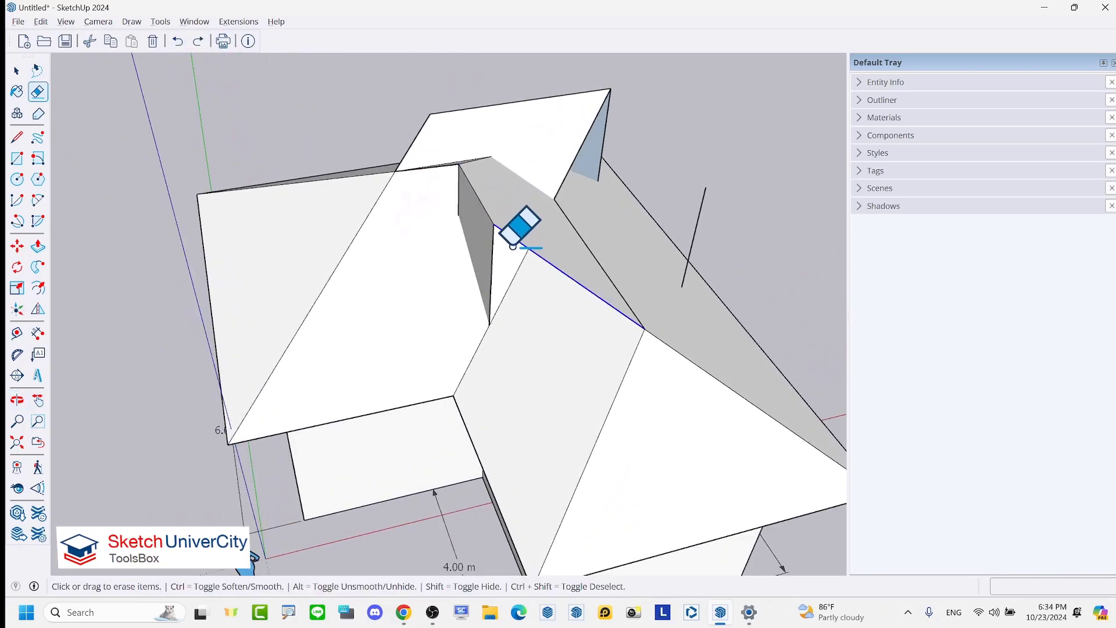
- Erase the valley edge, soften the edge between two roof faces, and remove the upright face
left_click(515, 242)
mouse_move(513, 246)
middle_mouse_down()
mouse_move(419, 242)
mouse_move(399, 212)
middle_mouse_up()
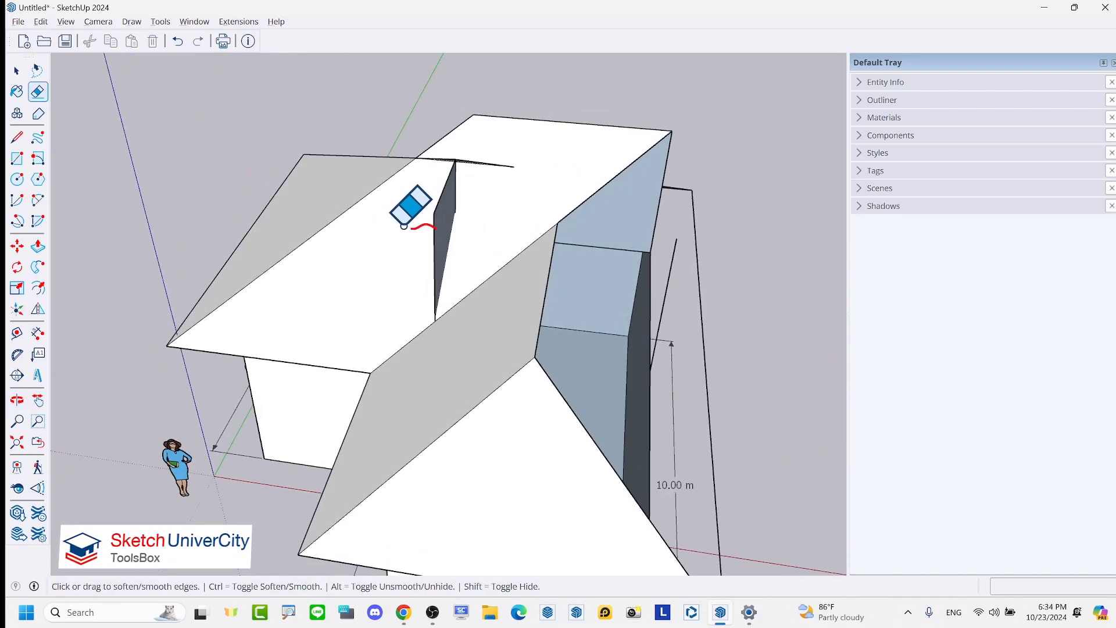
left_click(408, 225, "ctrl")
mouse_move(705, 239)
middle_mouse_down()
mouse_move(511, 217)
mouse_move(780, 273)
mouse_move(493, 210)
mouse_move(483, 224)
middle_mouse_up()
left_click(549, 151)
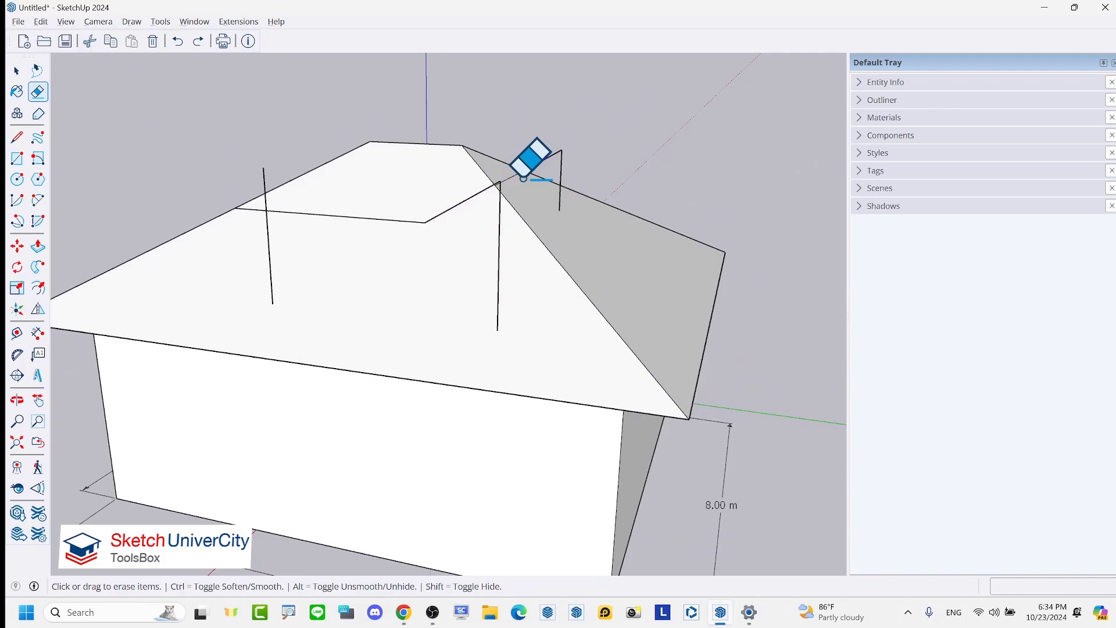
- Erase the two stray roof edges and the stray line, then review the house from a wide view
middle_click_drag(539, 190, 487, 304)
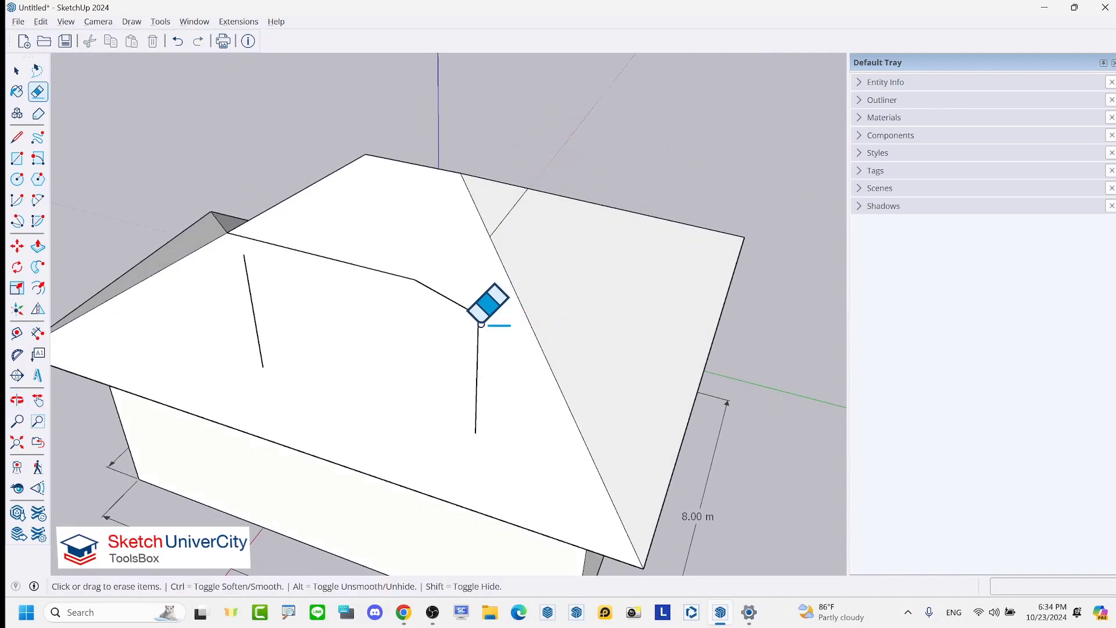
left_click_drag(486, 304, 483, 334)
middle_click_drag(326, 256, 733, 276)
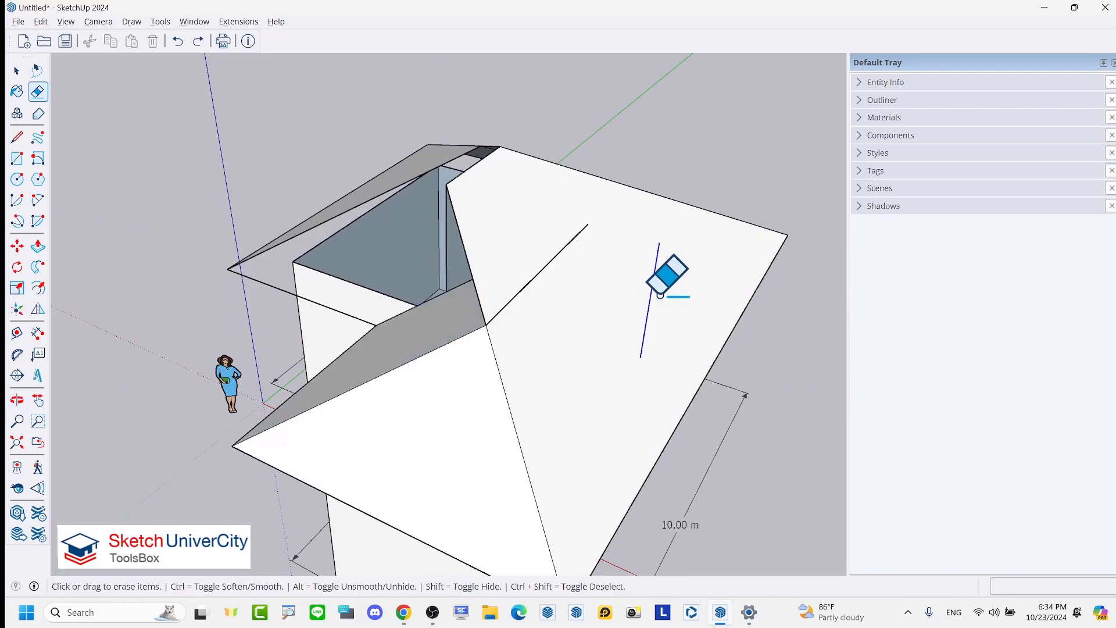
left_click(656, 284)
mouse_move(656, 283)
middle_mouse_down()
mouse_move(504, 304)
mouse_move(620, 286)
mouse_move(653, 209)
mouse_move(692, 186)
mouse_move(738, 223)
middle_mouse_up()
mouse_move(738, 223)
left_mouse_down()
mouse_move(673, 264)
mouse_move(708, 184)
mouse_move(730, 175)
mouse_move(540, 297)
mouse_move(518, 337)
mouse_move(710, 164)
mouse_move(595, 162)
mouse_move(396, 303)
left_mouse_up()
mouse_move(396, 302)
middle_mouse_down()
mouse_move(488, 232)
mouse_move(361, 374)
mouse_move(562, 303)
middle_mouse_up()
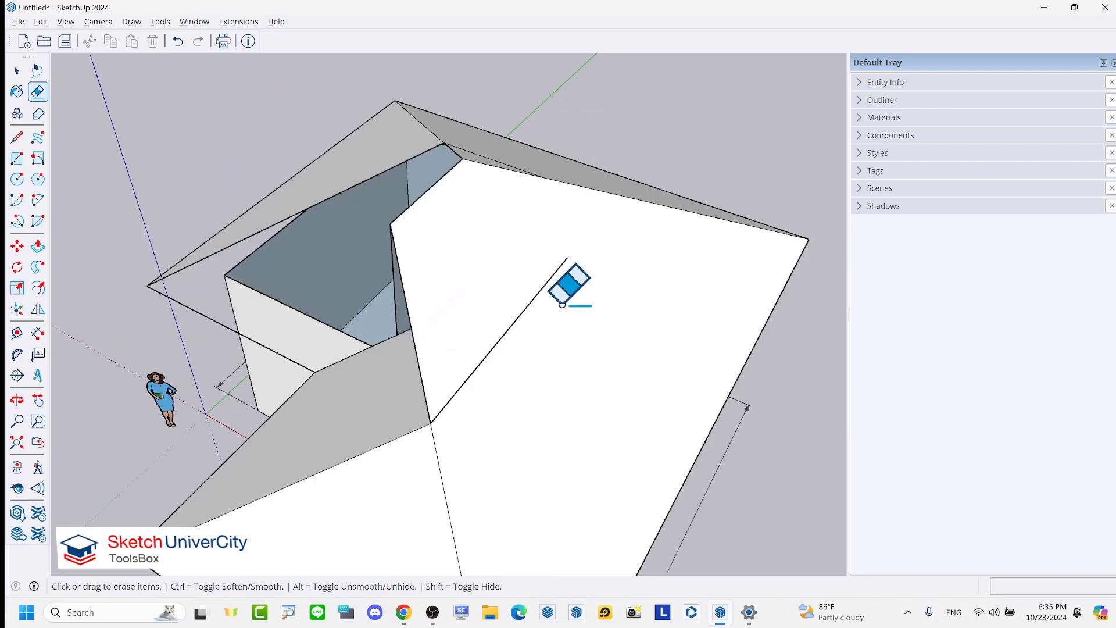
scroll(562, 303, "down", 5)
mouse_move(563, 304)
middle_mouse_down()
mouse_move(515, 257)
mouse_move(635, 219)
middle_mouse_up()
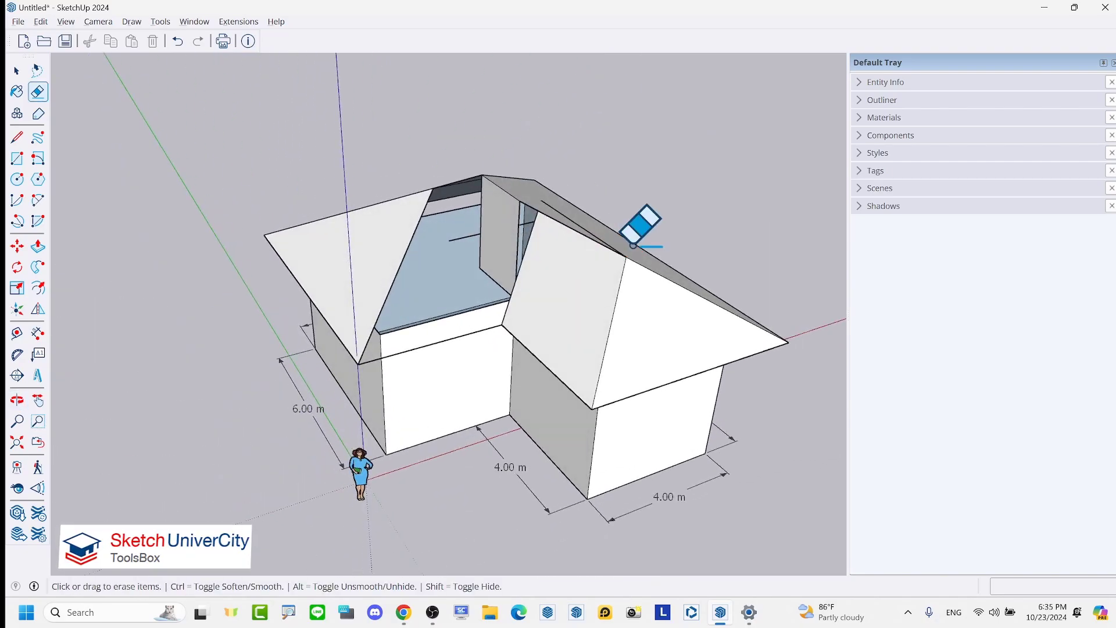
left_click(171, 46)
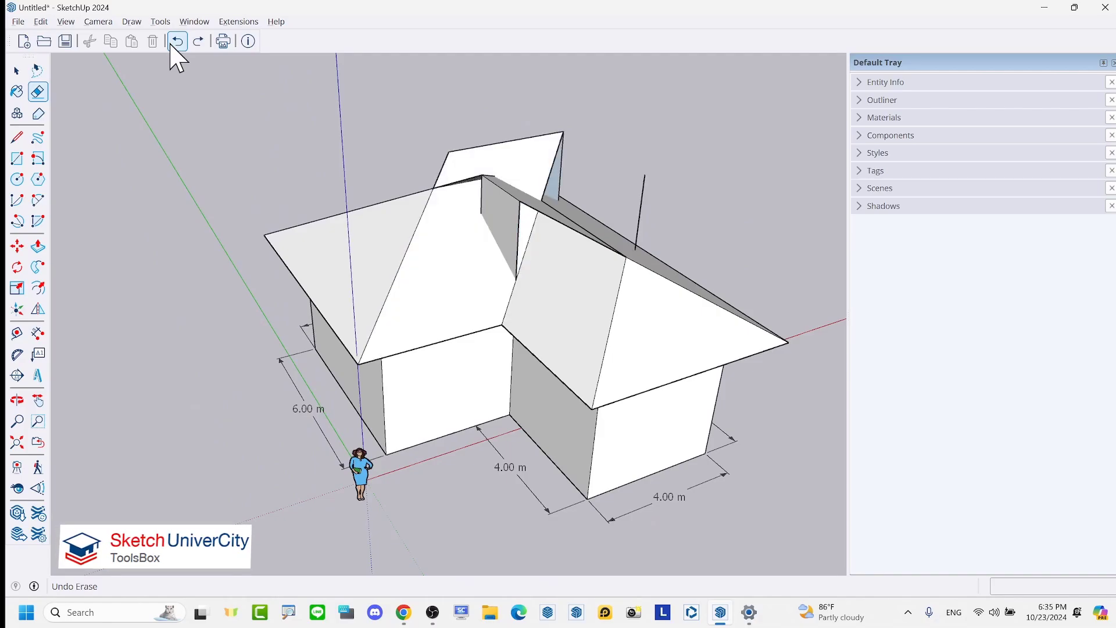
middle_click_drag(121, 99, 154, 52)
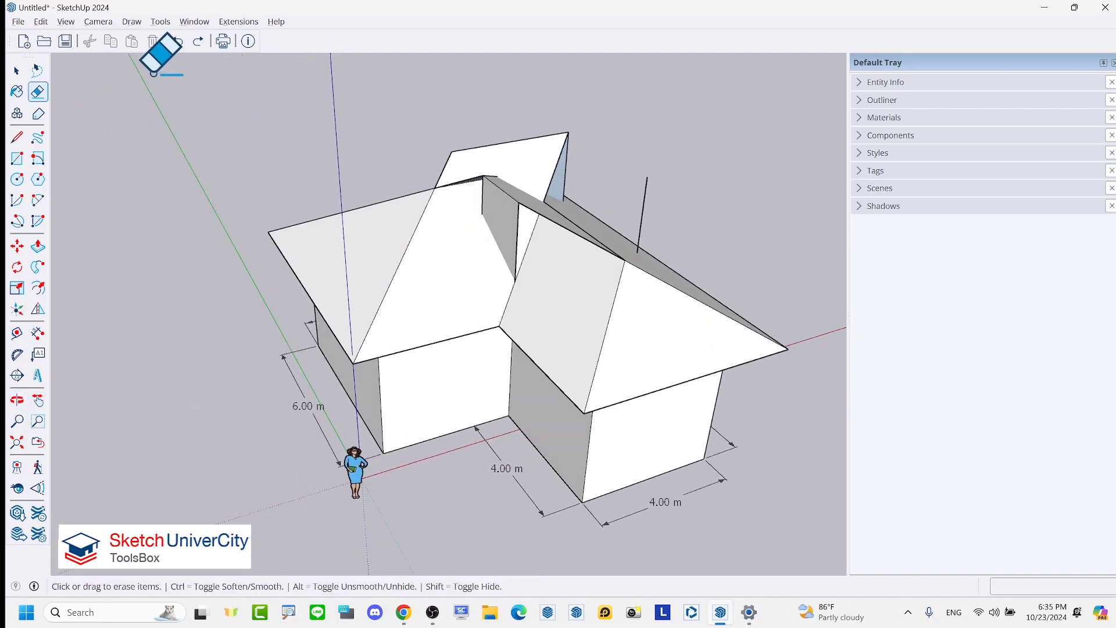
left_click(180, 47)
middle_click_drag(442, 227, 668, 219)
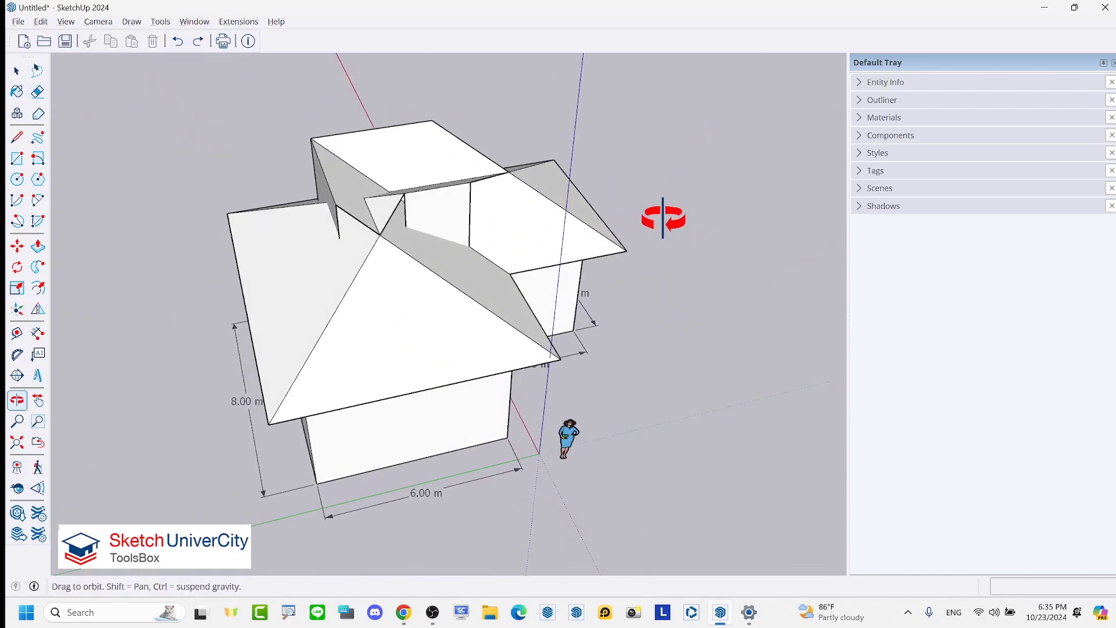
middle_click_drag(578, 220, 426, 218)
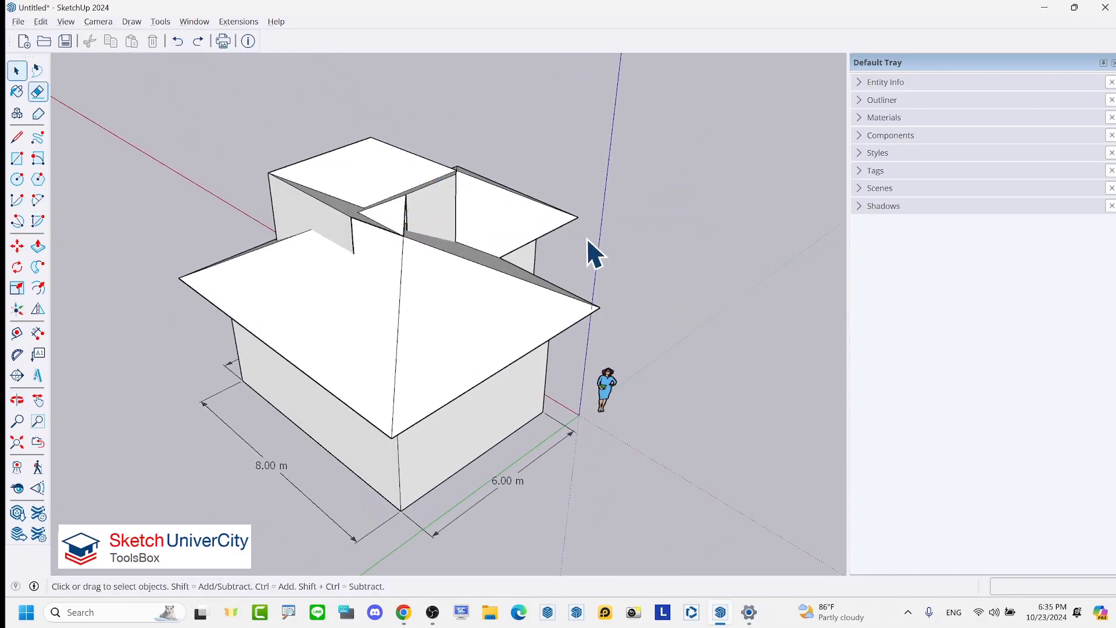
mouse_move(598, 249)
middle_mouse_down()
mouse_move(268, 154)
mouse_move(373, 277)
mouse_move(487, 297)
mouse_move(368, 274)
mouse_move(214, 99)
middle_mouse_up()
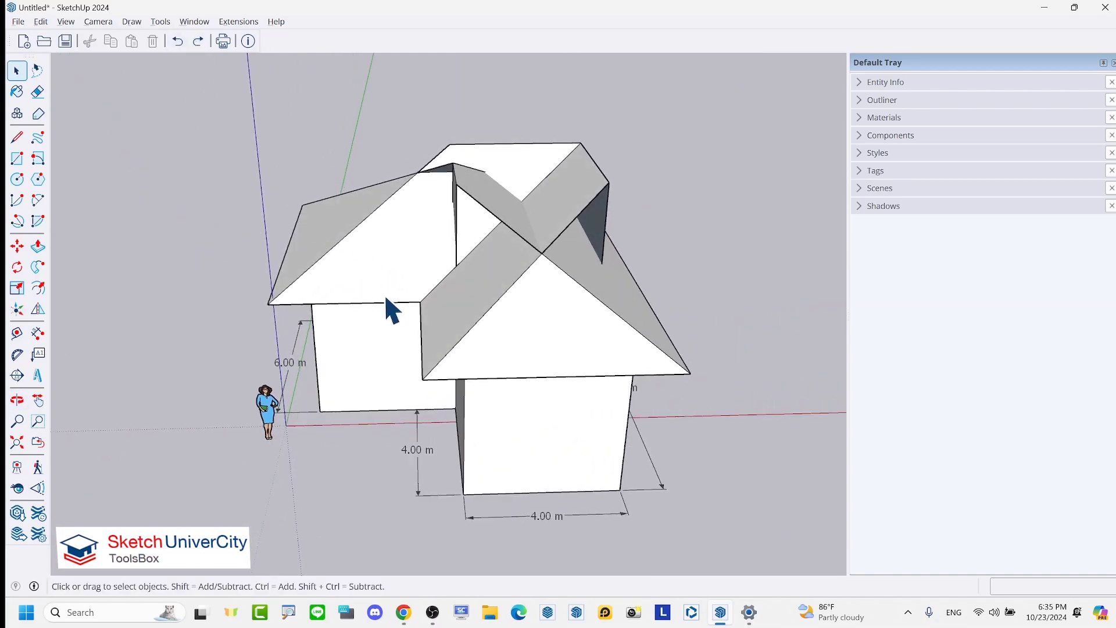
mouse_move(389, 309)
middle_mouse_down()
mouse_move(529, 260)
mouse_move(332, 285)
mouse_move(505, 272)
middle_mouse_up()
triple_click(528, 260)
scroll(505, 272, "up", 2)
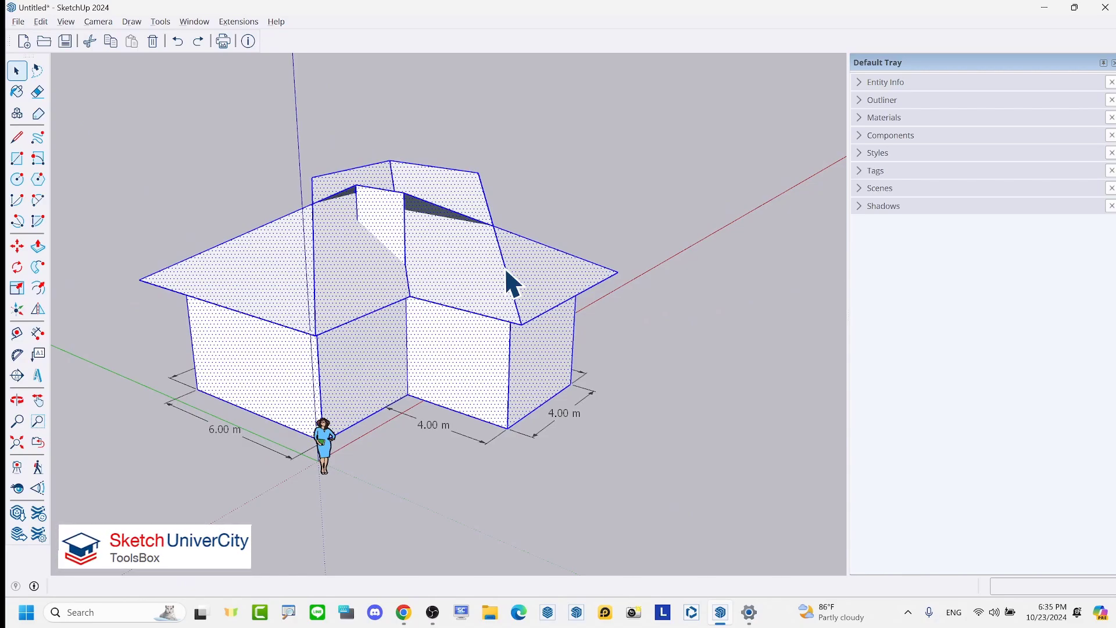
scroll(505, 267, "down", 5)
left_click(430, 394)
- Draw a ground rectangle beside the house and push it up into a box
middle_click_drag(318, 332, 420, 379)
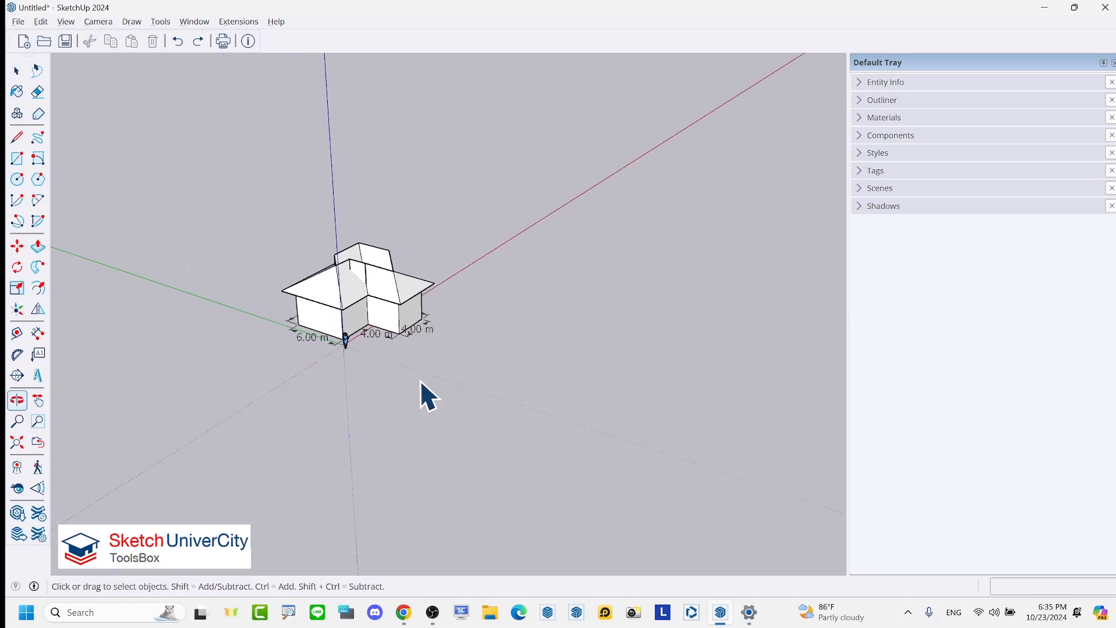
scroll(506, 373, "up", 3)
key("r")
left_click(487, 335)
left_click(658, 329)
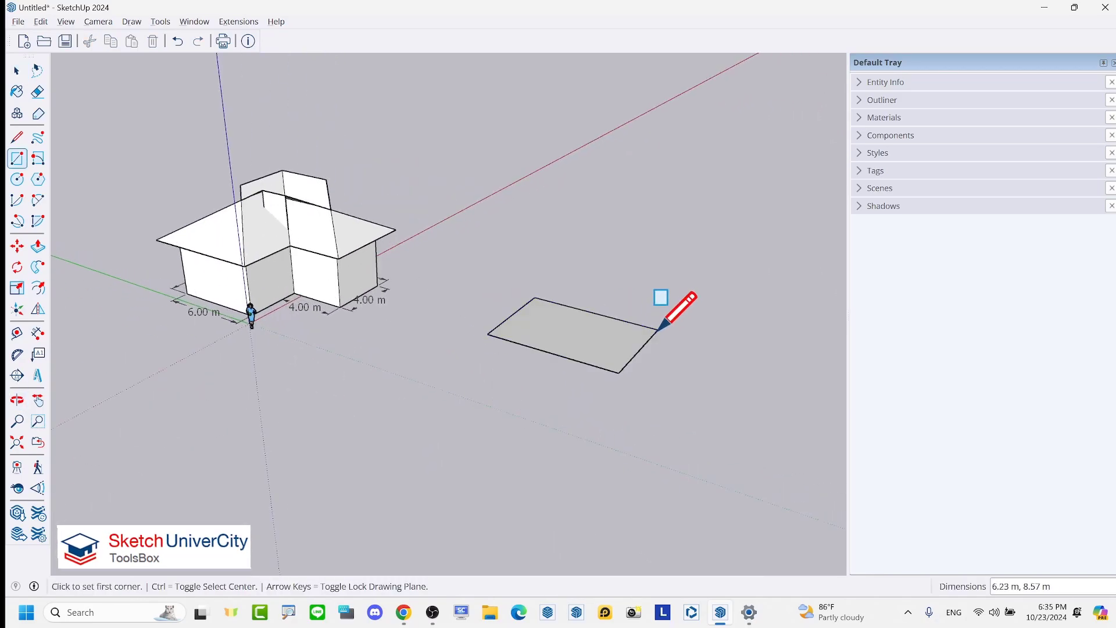
key("p")
left_click(588, 366)
left_click(573, 220)
key("space")
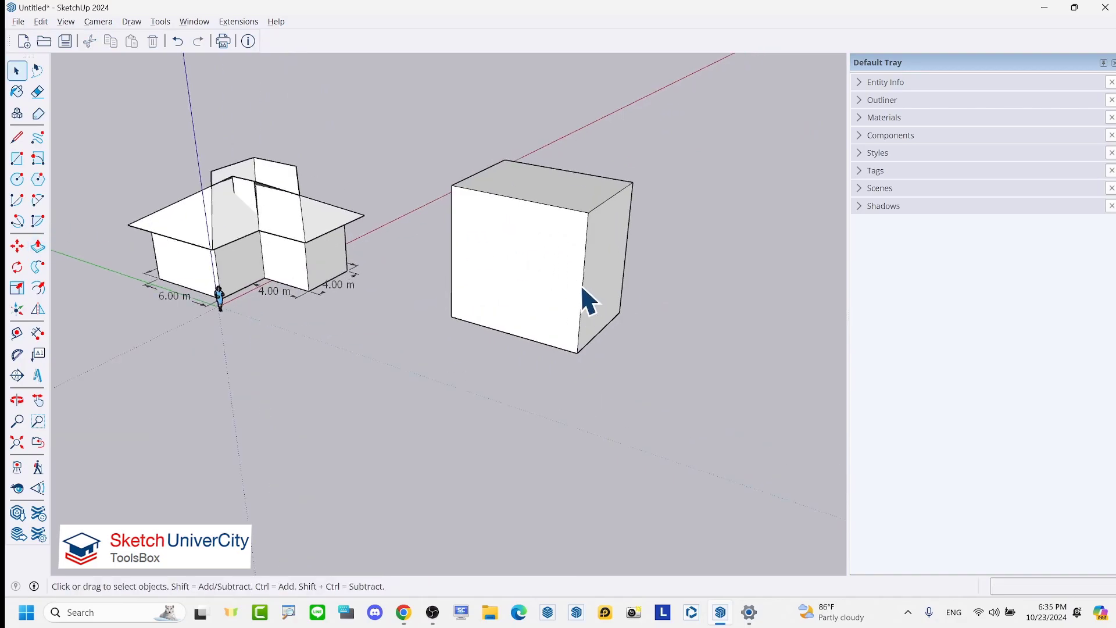
- Copy the box up and to the right so the copy overlaps the original
scroll(582, 288, "up", 2)
triple_click(521, 260)
key("m")
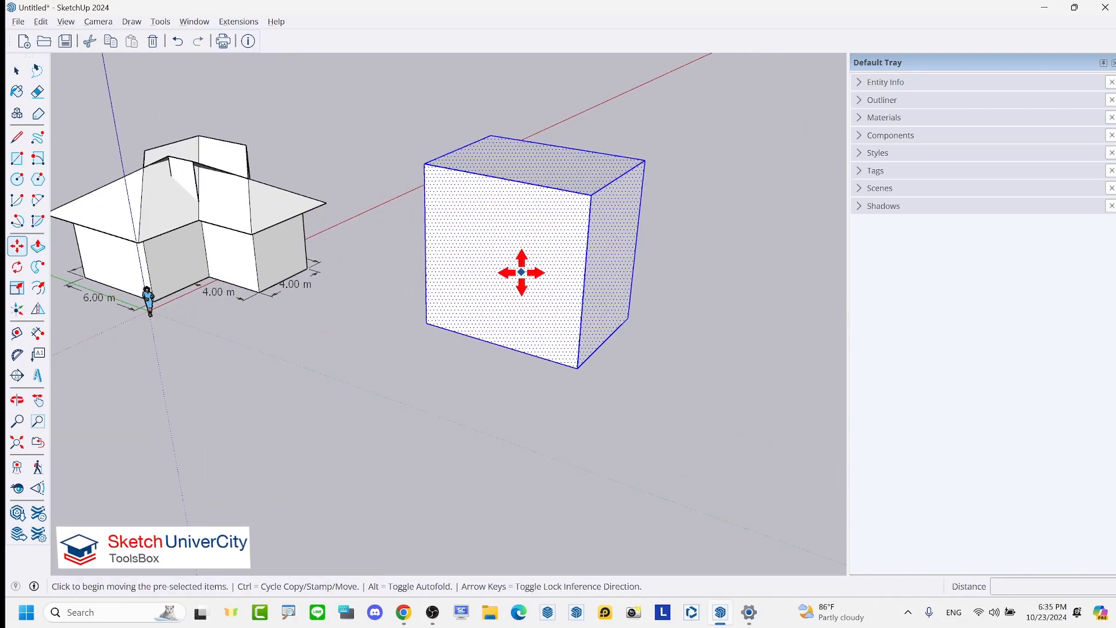
left_click(522, 272)
key("ctrl")
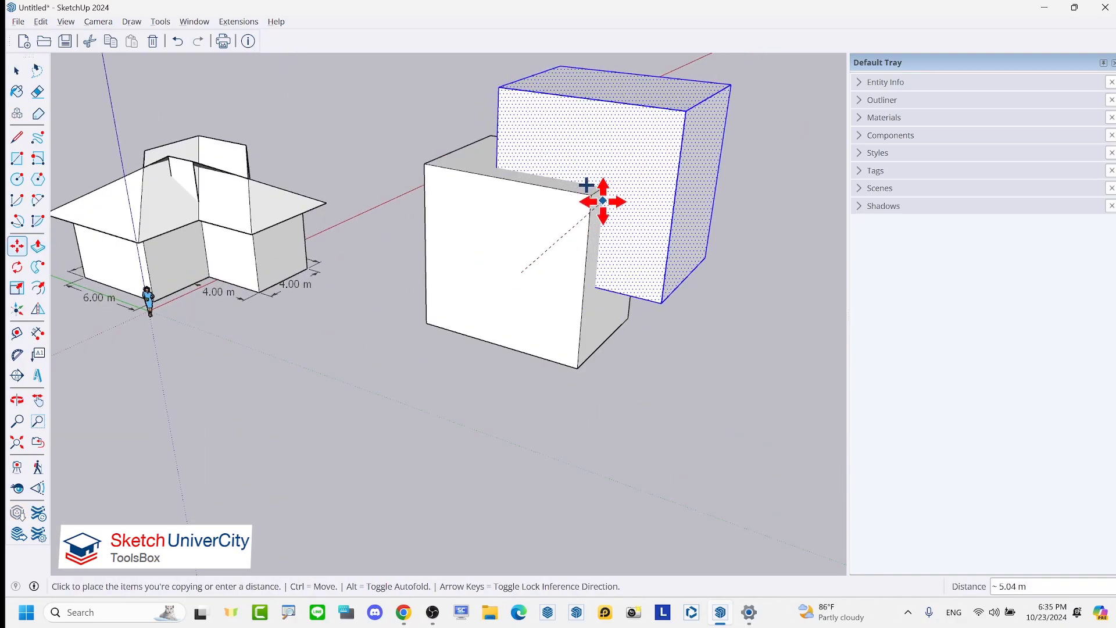
left_click(602, 201)
key("space")
left_click(686, 343)
- Trace a vertical edge at the inner corner where the two boxes meet
mouse_move(680, 372)
middle_mouse_down()
mouse_move(672, 153)
mouse_move(563, 263)
middle_mouse_up()
scroll(673, 152, "up", 3)
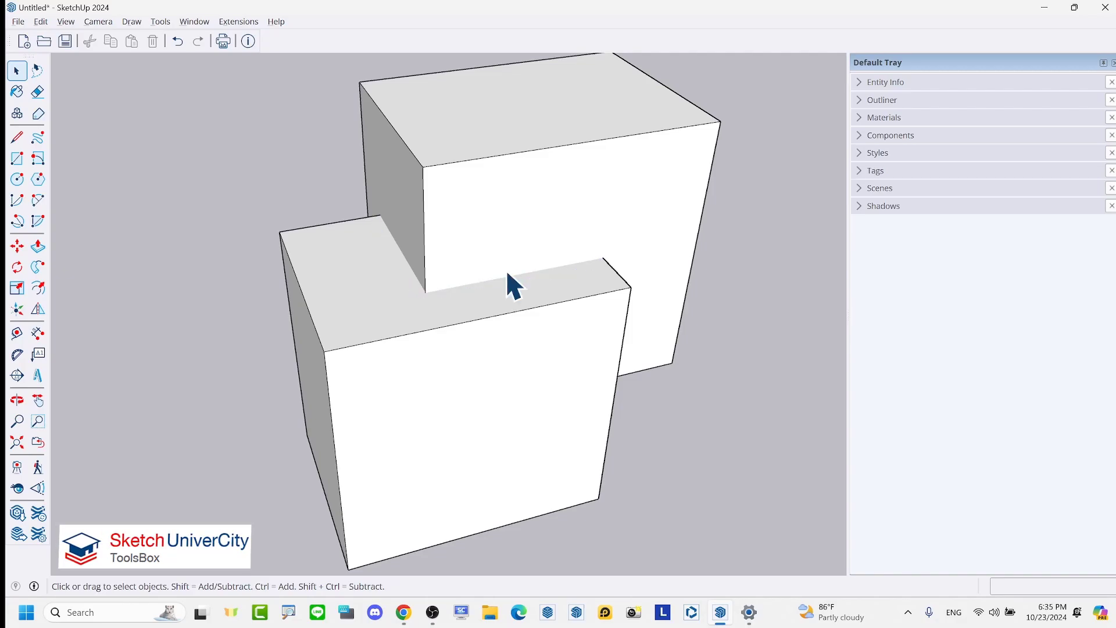
mouse_move(506, 270)
middle_mouse_down()
mouse_move(358, 264)
mouse_move(421, 272)
mouse_move(459, 361)
middle_mouse_up()
scroll(458, 361, "up", 2)
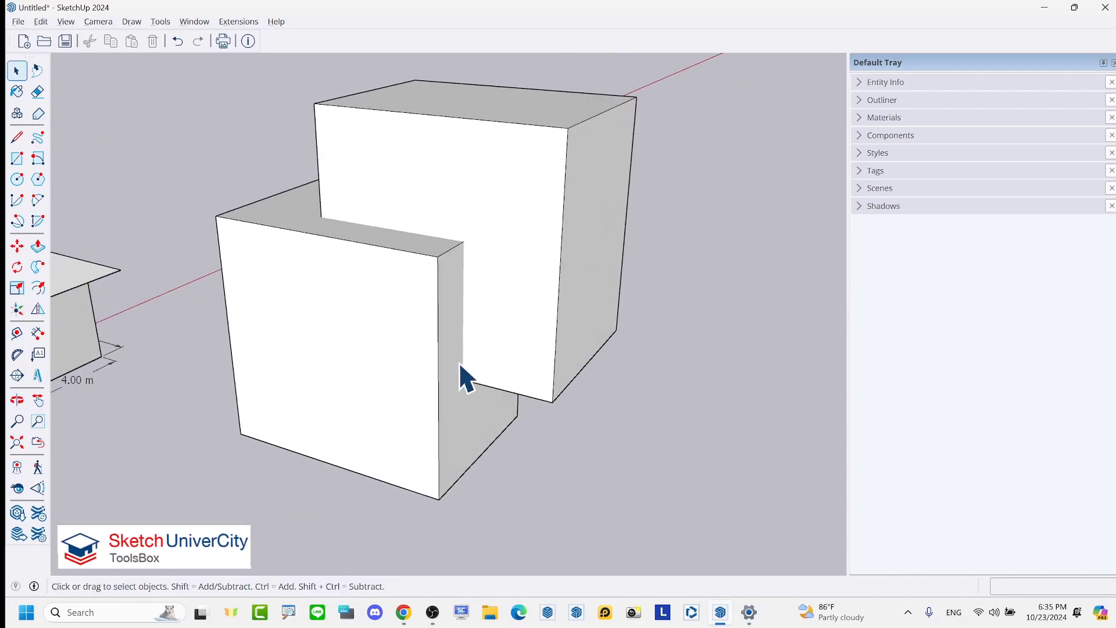
scroll(459, 362, "up", 1)
key("l")
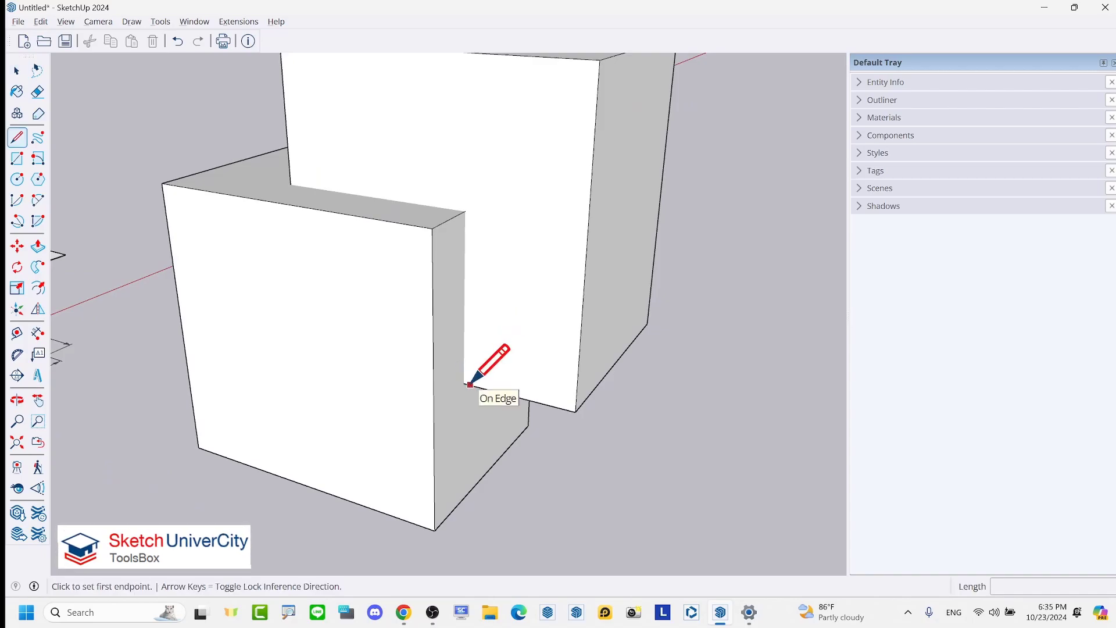
left_click(464, 383)
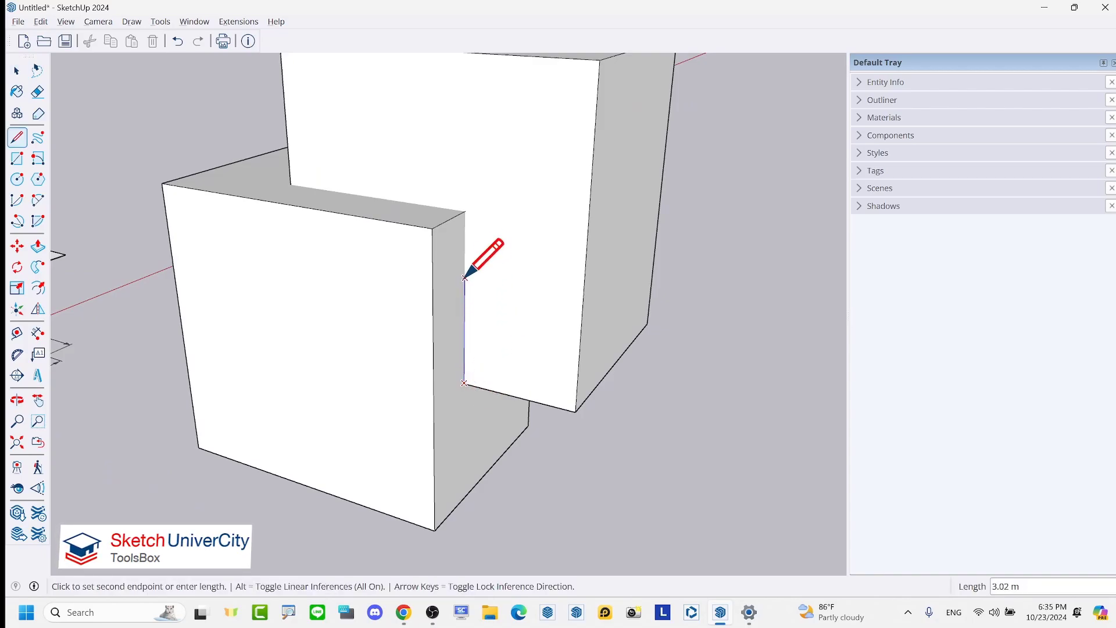
left_click(465, 211)
left_click(291, 184)
key("space")
scroll(361, 191, "down", 2)
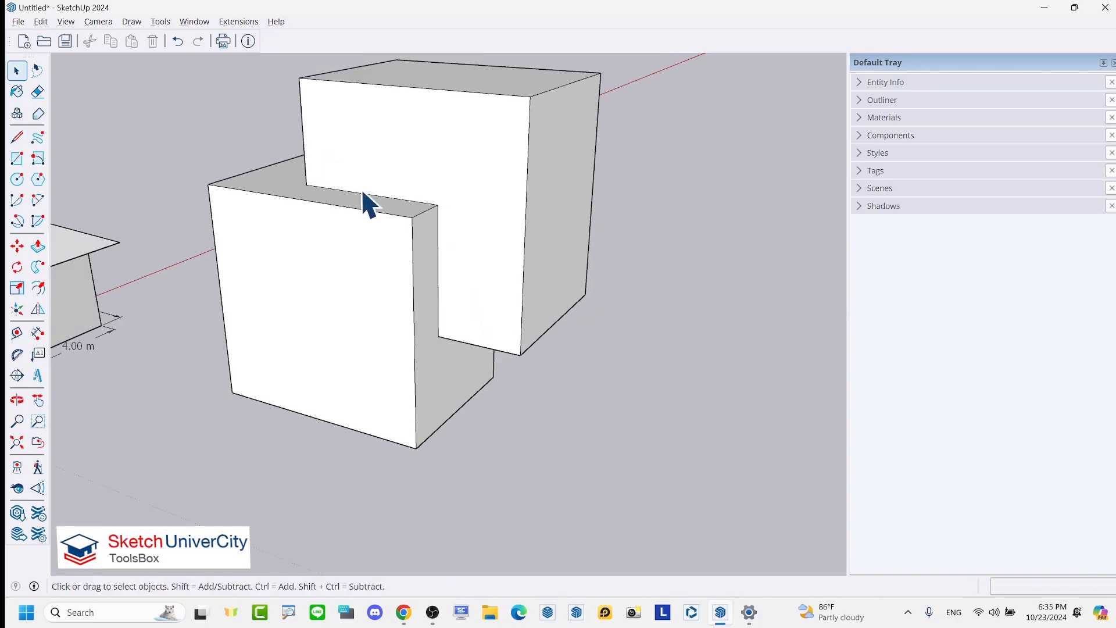
- Window-select both overlapping boxes and apply Intersect Faces With Selection
middle_click_drag(466, 283, 486, 313)
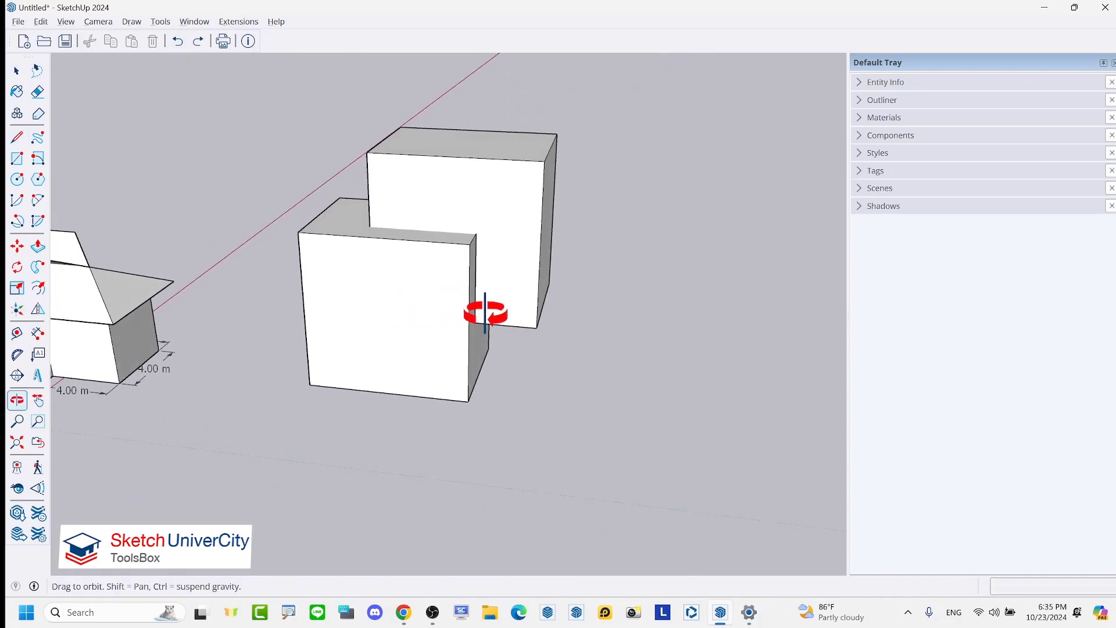
left_click_drag(242, 92, 609, 427)
middle_click_drag(374, 274, 461, 256)
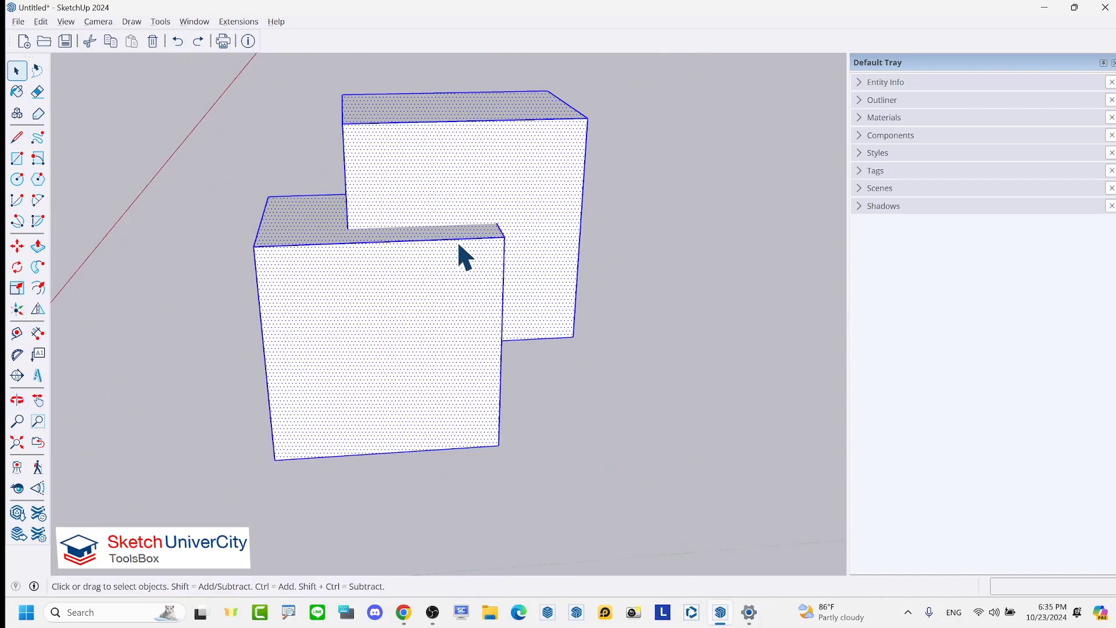
scroll(455, 180, "up", 2)
right_click(454, 182)
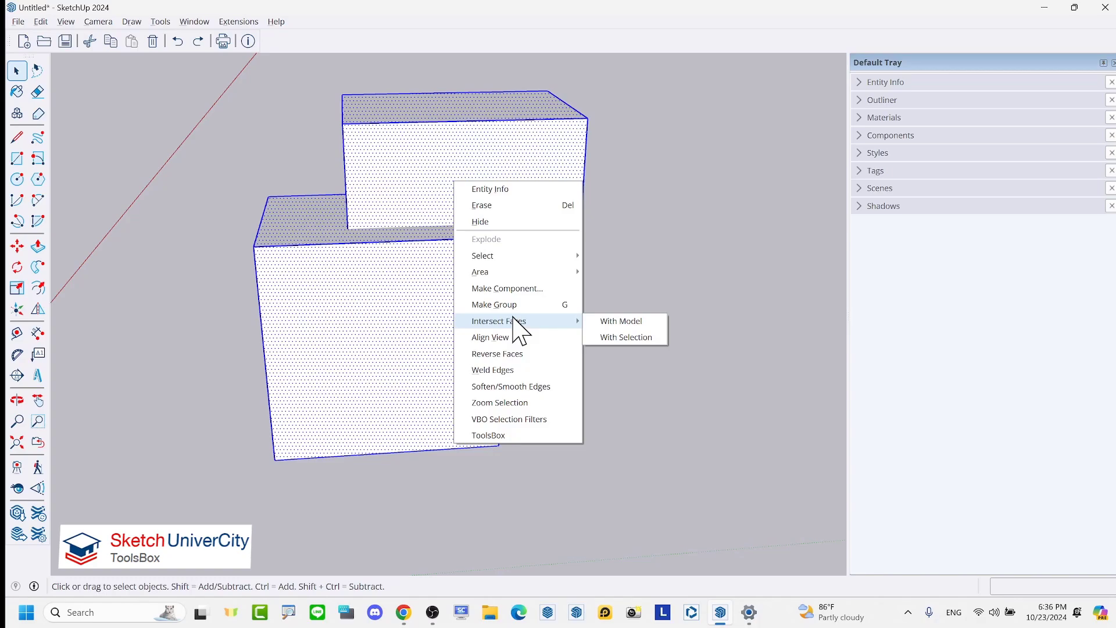
mouse_move(499, 321)
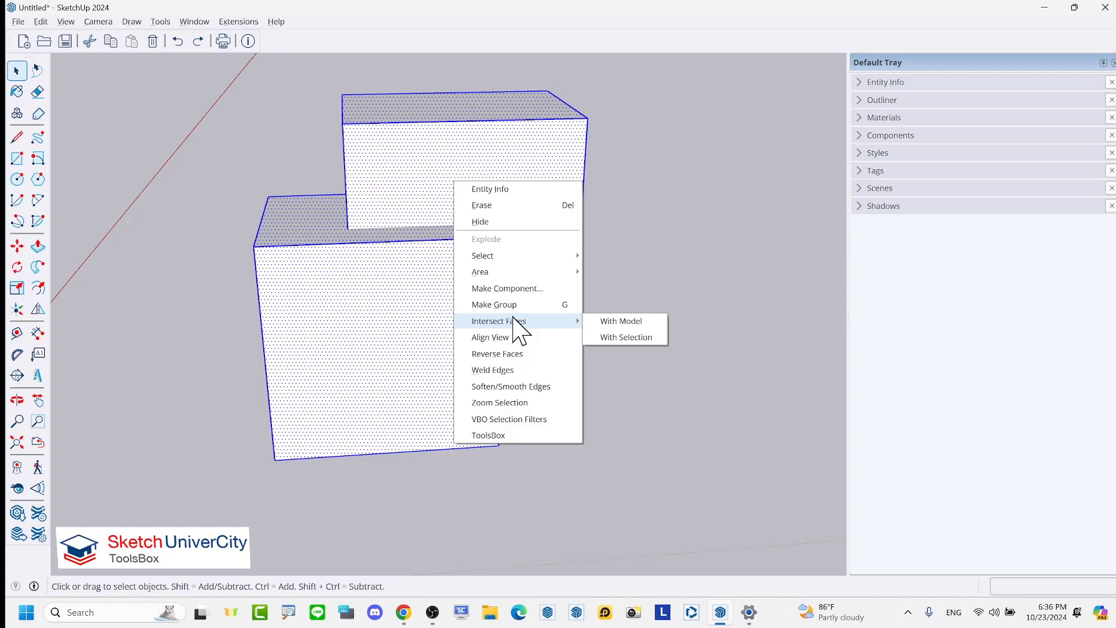
left_click(364, 199)
middle_click_drag(364, 199, 417, 179)
right_click(417, 179)
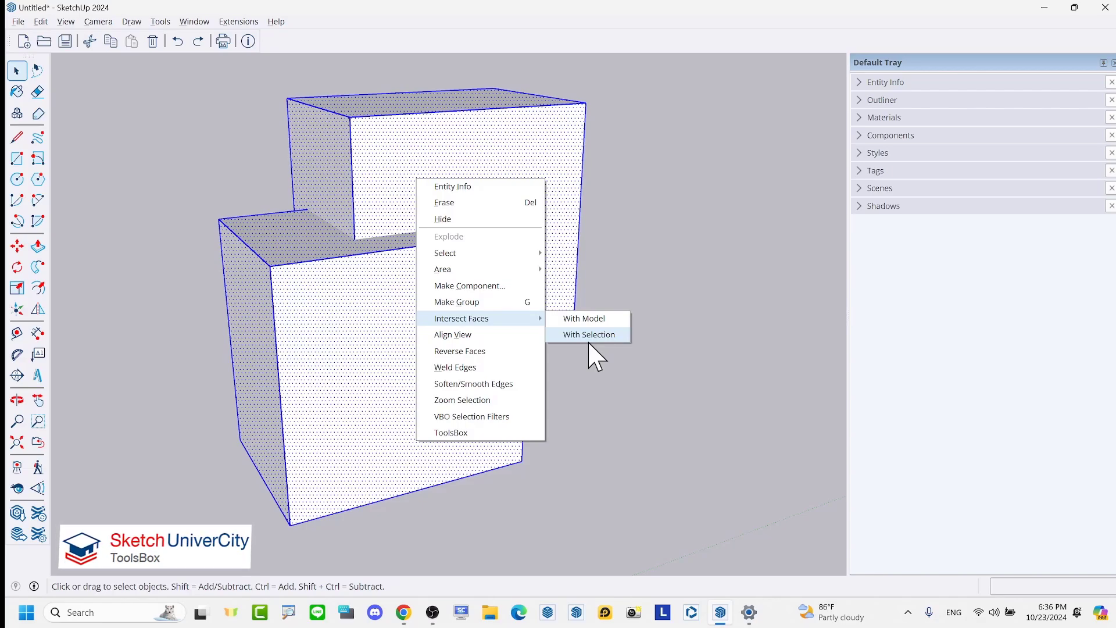
left_click(589, 336)
mouse_move(589, 334)
middle_mouse_down()
mouse_move(229, 292)
mouse_move(370, 251)
middle_mouse_up()
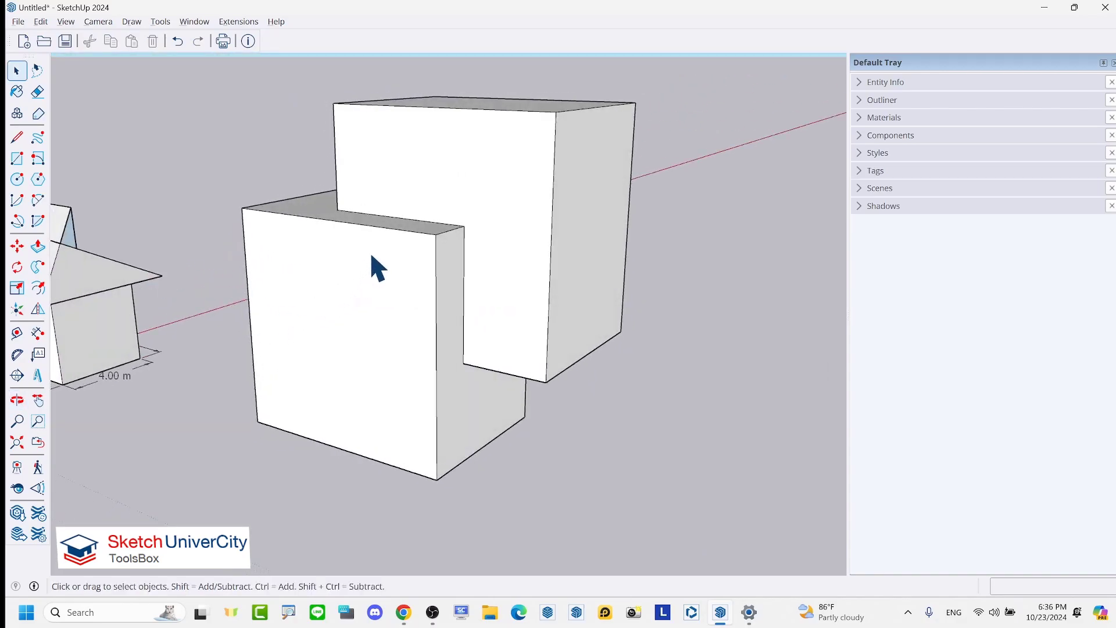
mouse_move(410, 218)
middle_mouse_down()
mouse_move(548, 299)
mouse_move(459, 311)
mouse_move(306, 279)
mouse_move(640, 317)
middle_mouse_up()
- Select the entire hip-roofed house and run Intersect Faces on its geometry
scroll(399, 263, "up", 3)
scroll(400, 256, "up", 2)
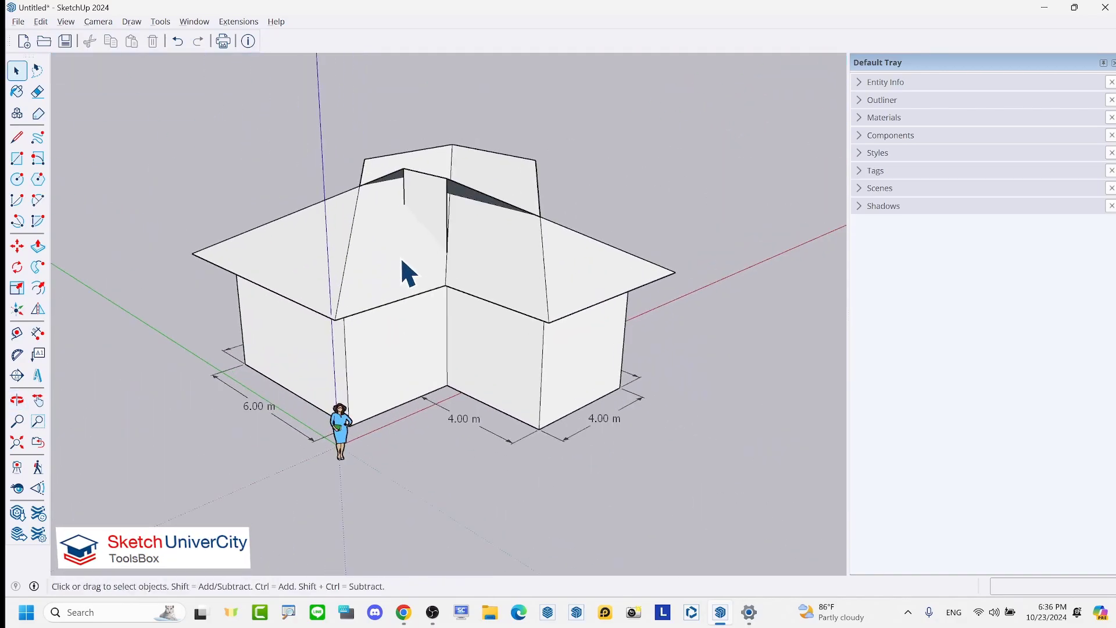
triple_click(400, 256)
scroll(467, 267, "up", 2)
right_click(497, 218)
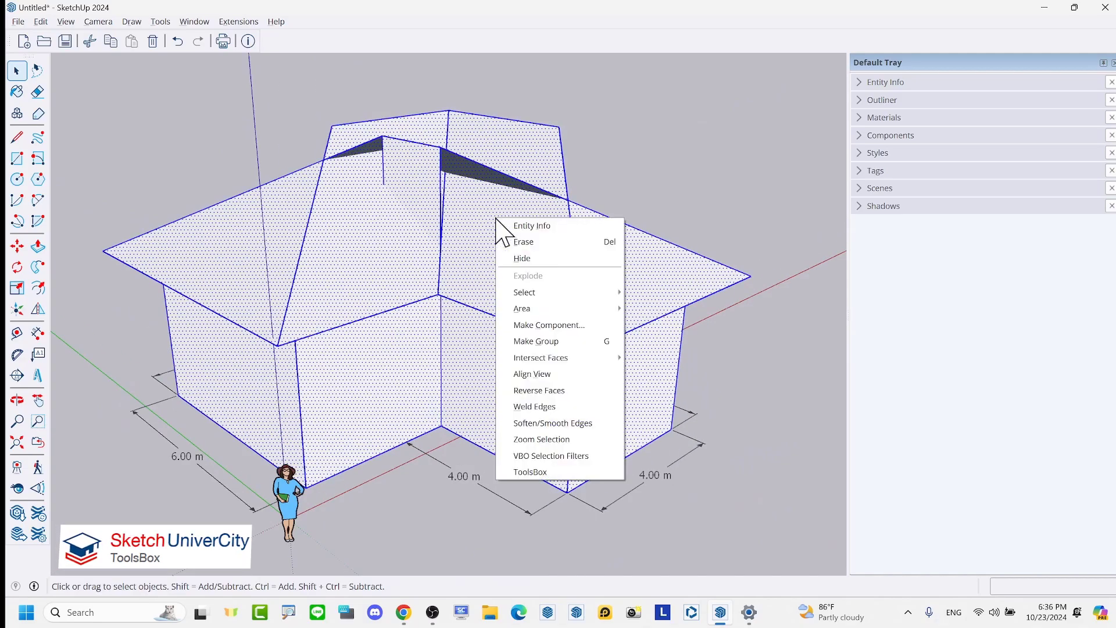
mouse_move(541, 358)
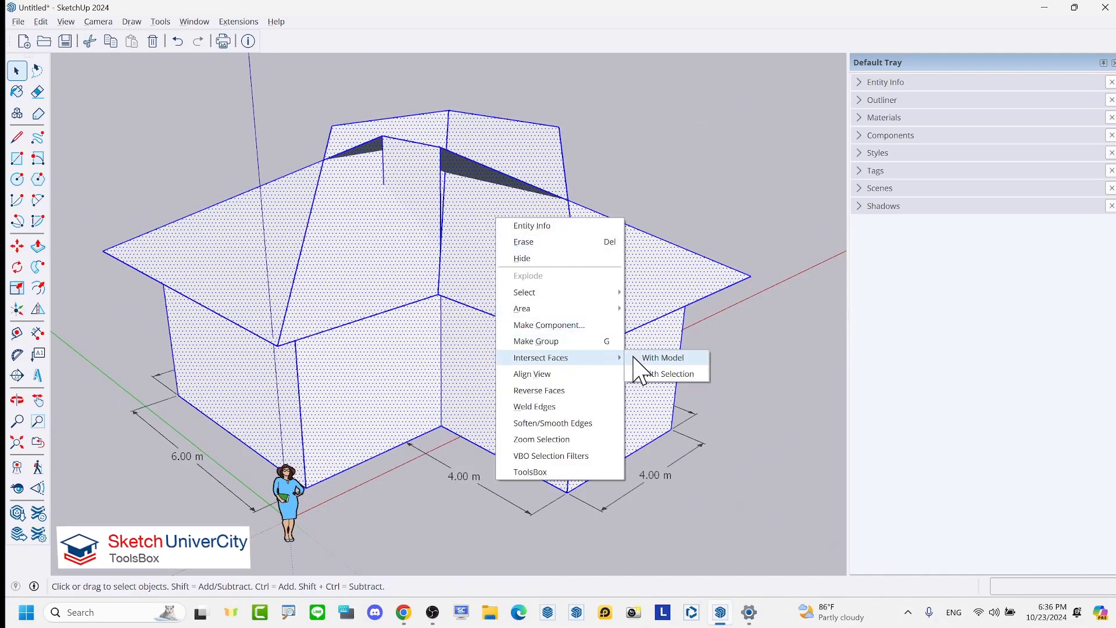
left_click(680, 373)
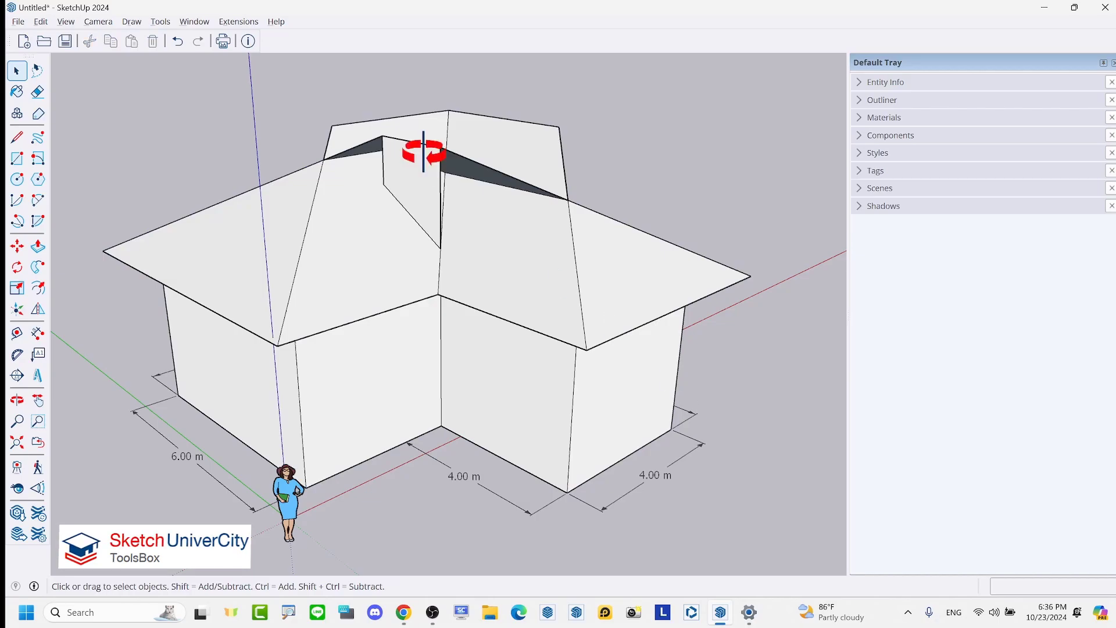
mouse_move(424, 150)
middle_mouse_down()
mouse_move(300, 272)
mouse_move(489, 130)
mouse_move(531, 47)
mouse_move(287, 180)
mouse_move(282, 215)
mouse_move(601, 242)
mouse_move(615, 259)
mouse_move(527, 194)
mouse_move(558, 211)
mouse_move(567, 188)
middle_mouse_up()
- Erase the upright fin faces and stray roof edges at the junction of the two hip roofs
key("e")
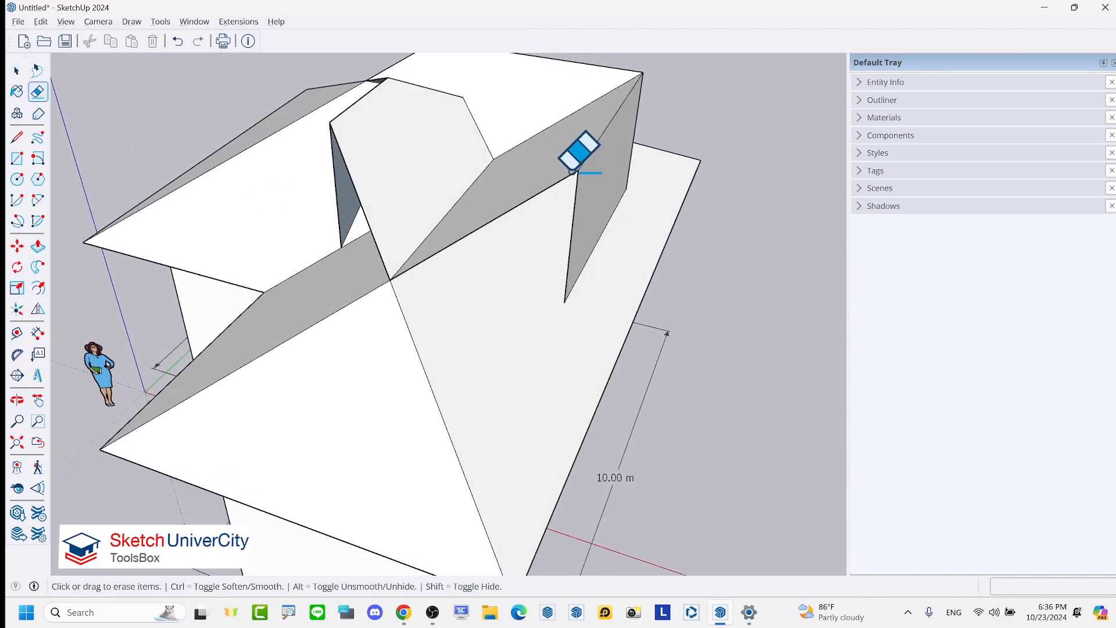
left_click_drag(573, 171, 598, 174)
mouse_move(598, 174)
middle_mouse_down()
mouse_move(611, 249)
mouse_move(511, 244)
middle_mouse_up()
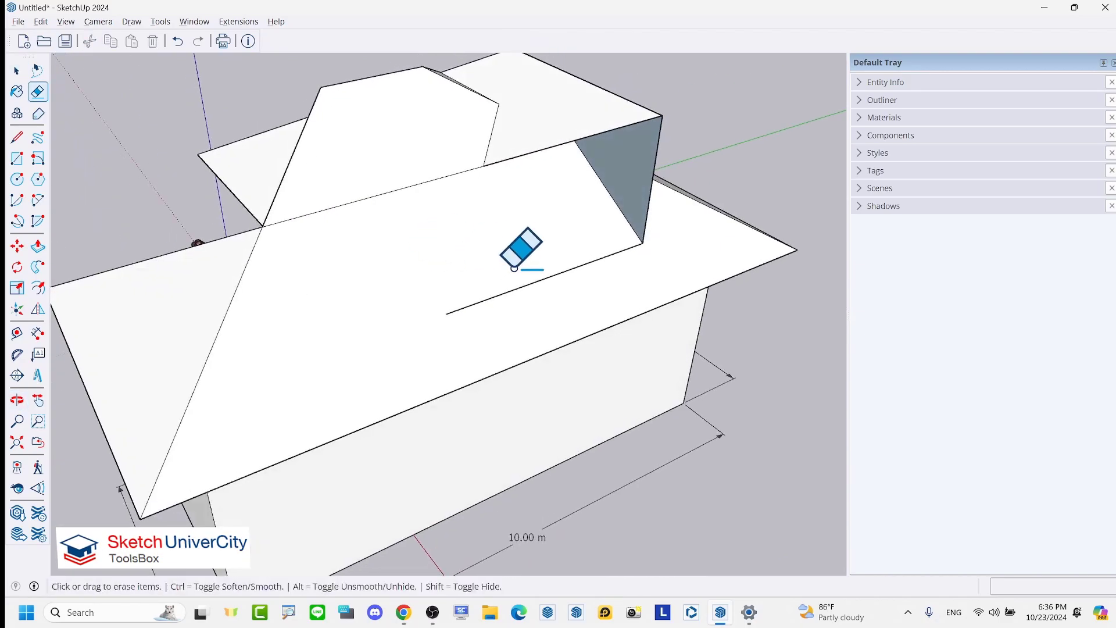
left_click(552, 279)
left_click_drag(667, 105, 692, 124)
mouse_move(692, 124)
middle_mouse_down()
mouse_move(553, 205)
mouse_move(647, 233)
mouse_move(346, 362)
mouse_move(119, 189)
mouse_move(398, 217)
mouse_move(391, 252)
mouse_move(531, 277)
mouse_move(354, 232)
middle_mouse_up()
left_click(526, 261)
- From other angles, erase the thin valley edges, corner triangle edges and short vertical roof edge
mouse_move(317, 205)
left_mouse_down()
mouse_move(302, 214)
mouse_move(336, 137)
mouse_move(341, 219)
left_mouse_up()
mouse_move(342, 219)
middle_mouse_down()
mouse_move(469, 187)
mouse_move(302, 257)
middle_mouse_up()
scroll(301, 257, "up", 2)
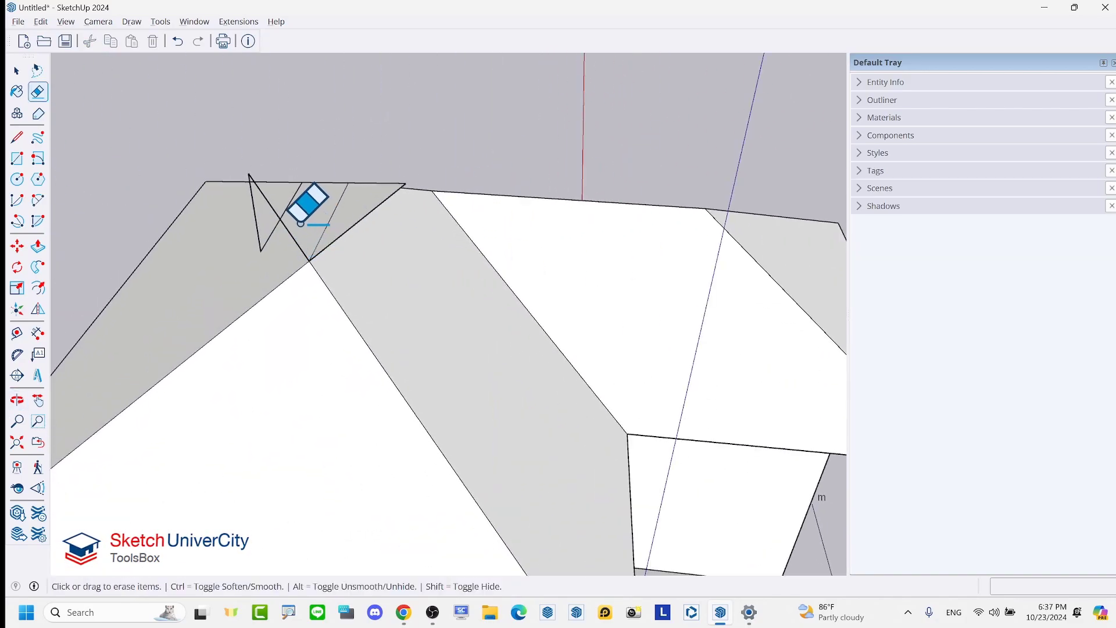
mouse_move(308, 204)
left_mouse_down()
mouse_move(247, 229)
mouse_move(317, 204)
left_mouse_up()
mouse_move(316, 204)
middle_mouse_down()
mouse_move(423, 357)
mouse_move(426, 292)
middle_mouse_up()
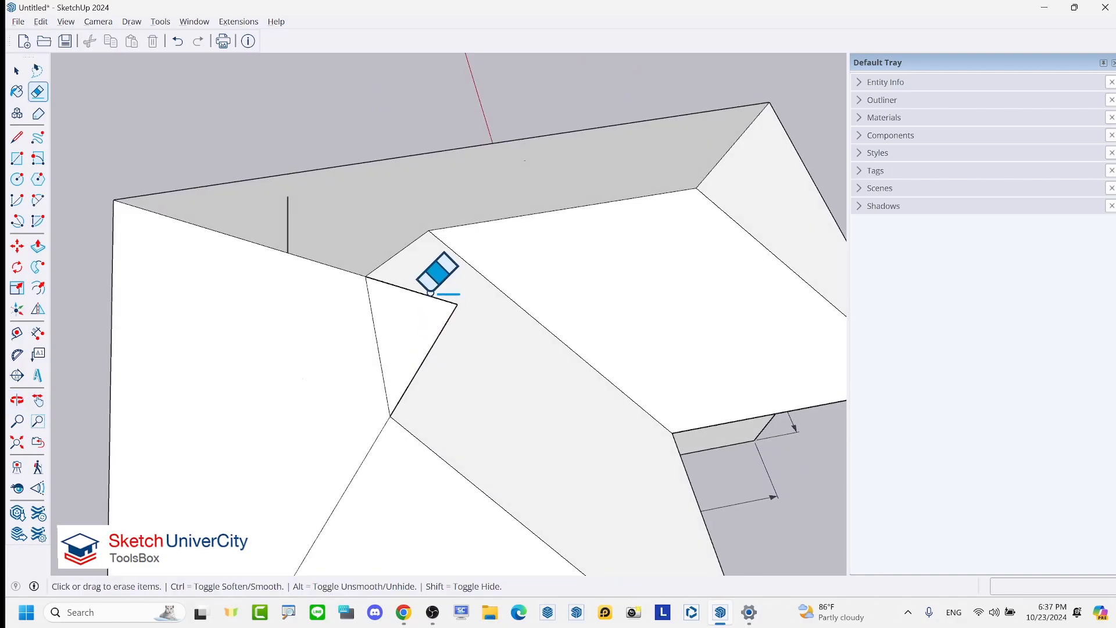
left_click_drag(426, 291, 451, 378)
left_click_drag(307, 220, 232, 215)
- Orbit around the house to confirm the valley is clean, then return to the Select tool
mouse_move(233, 215)
middle_mouse_down()
mouse_move(523, 169)
mouse_move(326, 311)
mouse_move(647, 223)
mouse_move(543, 366)
mouse_move(514, 250)
mouse_move(561, 291)
mouse_move(130, 244)
middle_mouse_up()
scroll(543, 174, "down", 3)
scroll(543, 366, "down", 2)
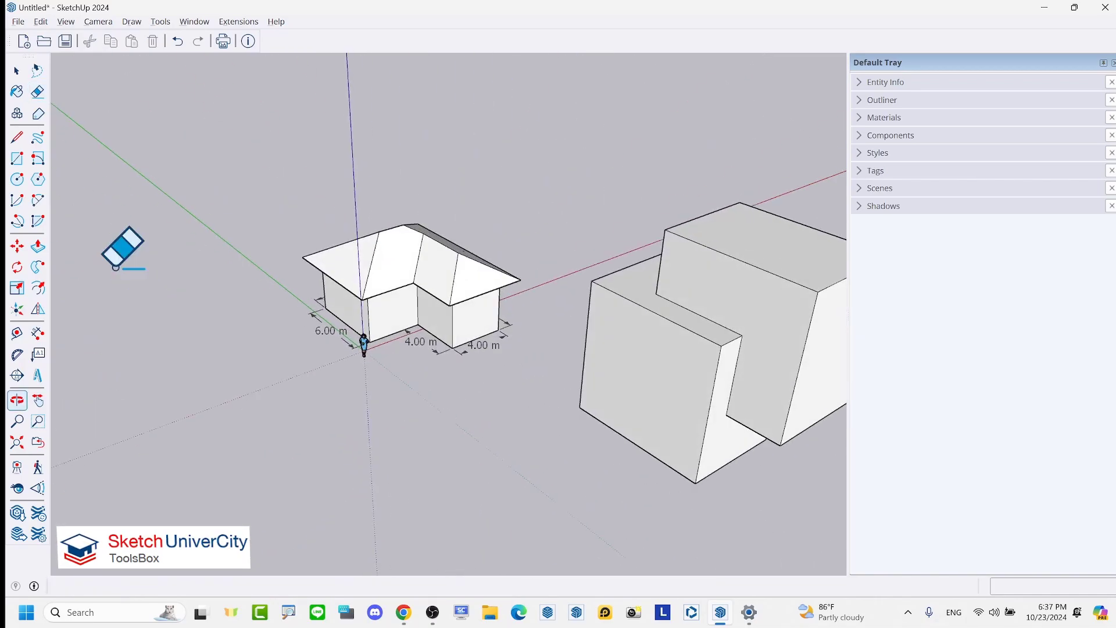
mouse_move(461, 419)
middle_mouse_down()
mouse_move(474, 352)
mouse_move(418, 343)
middle_mouse_up()
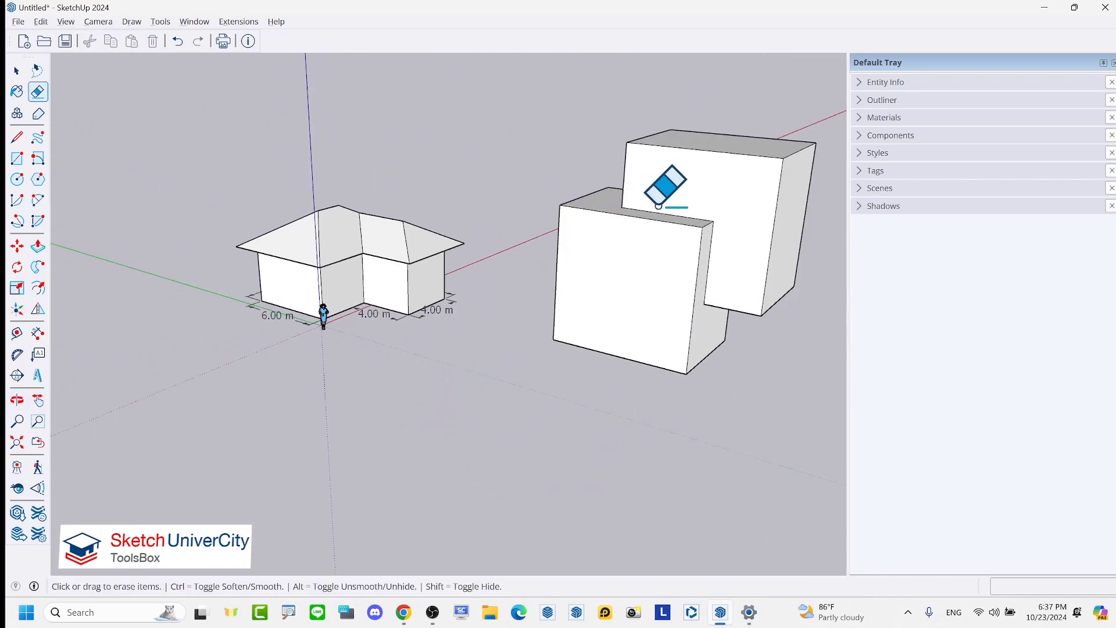
scroll(693, 196, "up", 1)
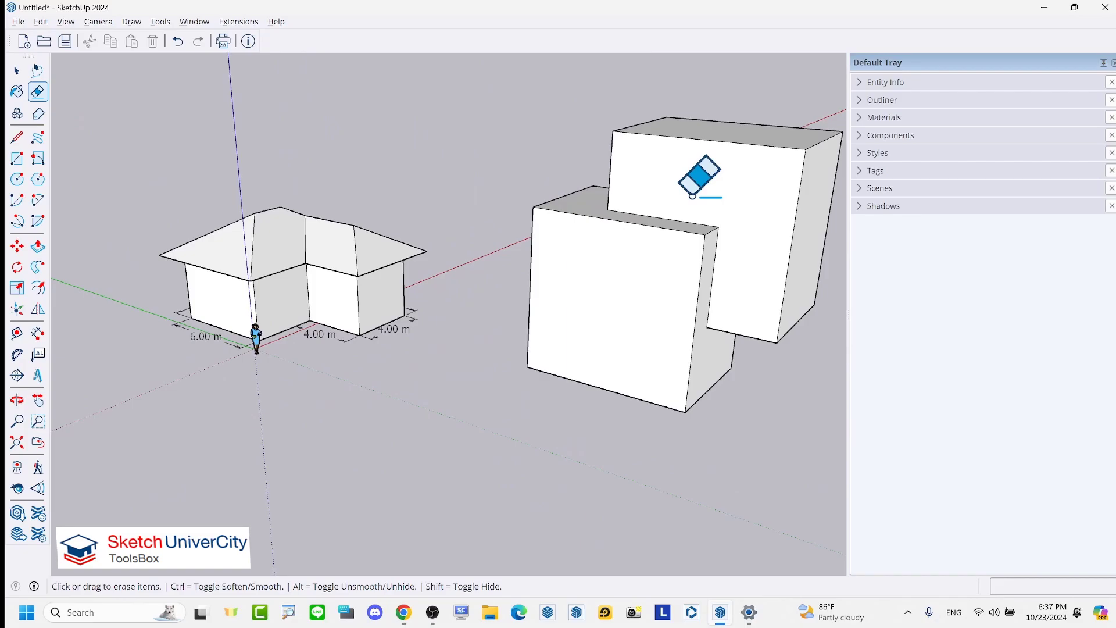
mouse_move(692, 195)
middle_mouse_down()
mouse_move(225, 236)
mouse_move(386, 244)
mouse_move(588, 200)
mouse_move(537, 317)
middle_mouse_up()
key("space")
scroll(536, 292, "up", 1)
scroll(536, 292, "up", 1)
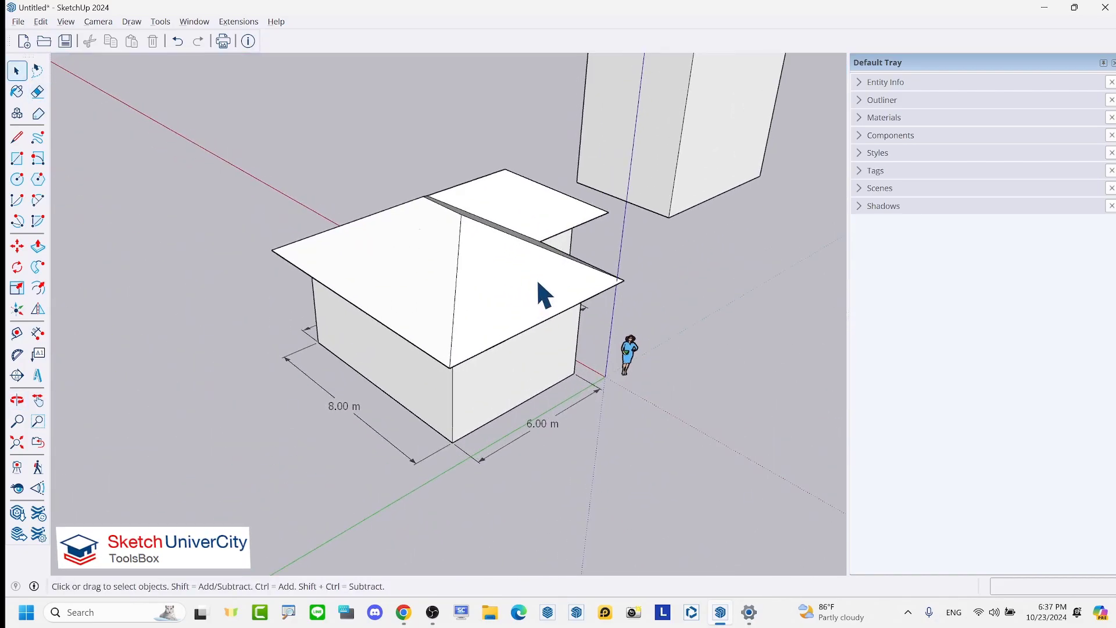